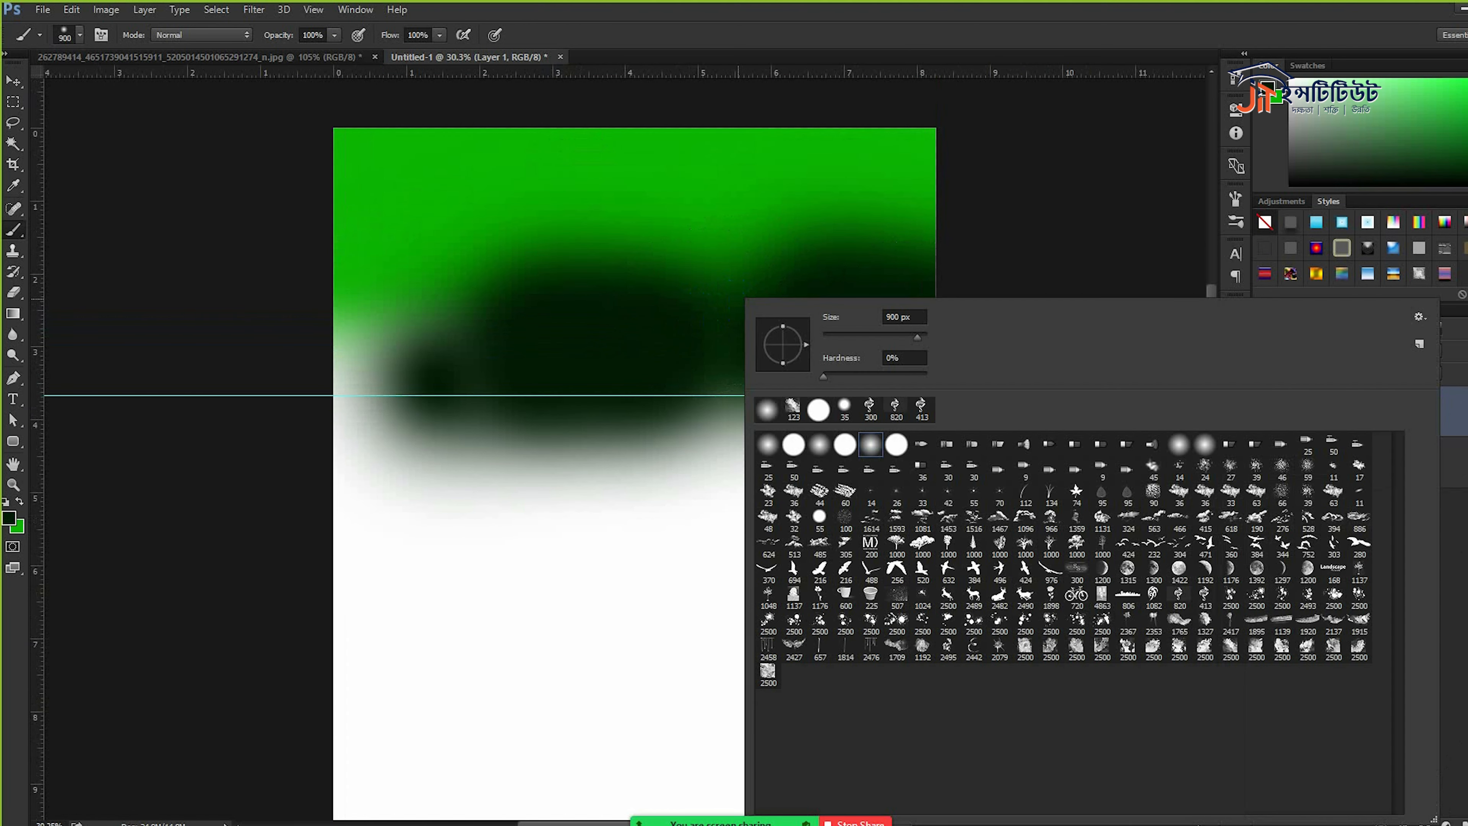
- Add a new layer and stamp black smoke with the 1192 px brush over the dark area and the page's upper-right corner
{"action": "key", "text": "ctrl+alt+shift+n"}
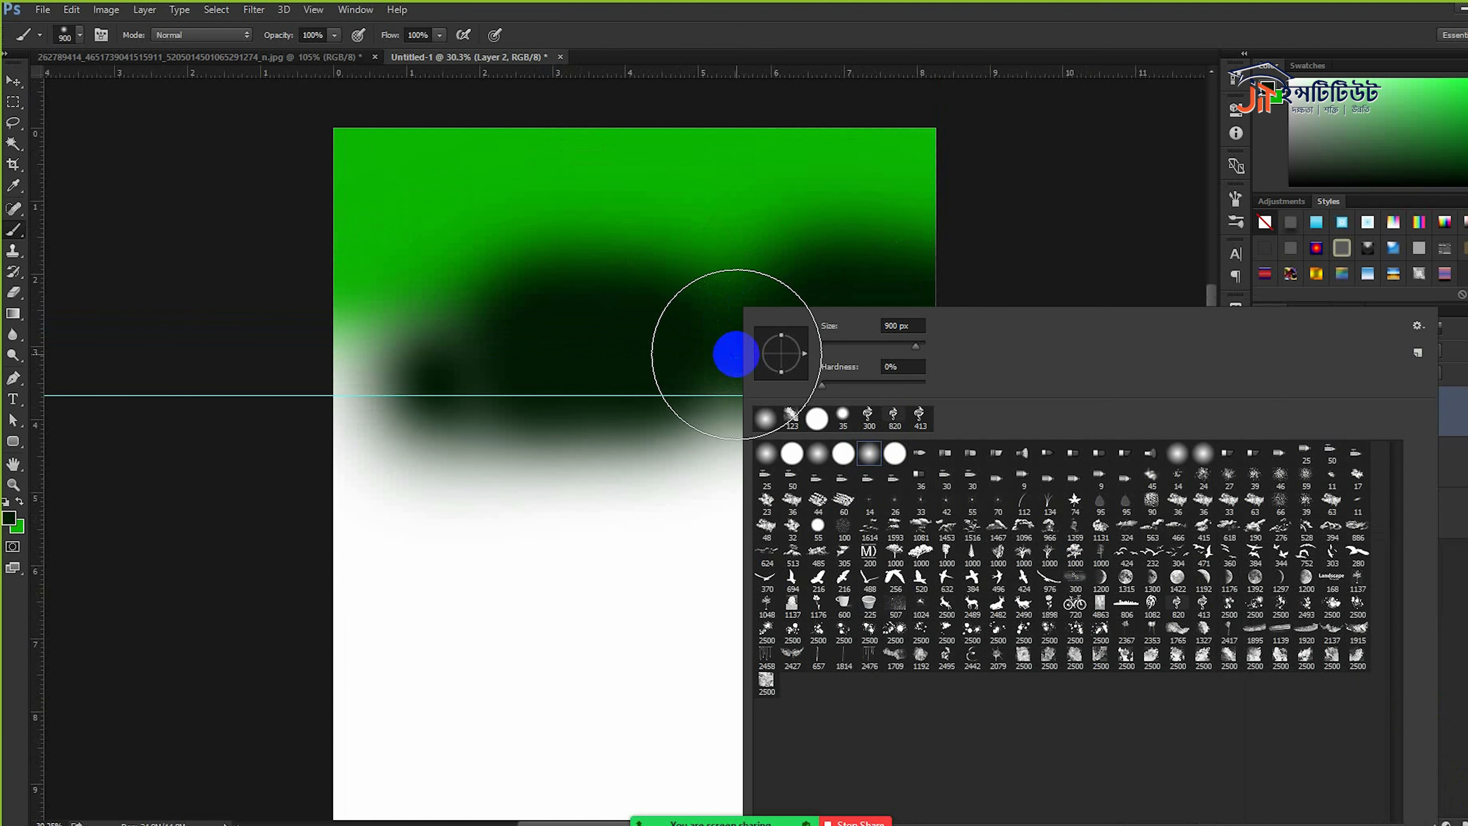
{"action": "left_click", "coordinate": [928, 660]}
{"action": "left_click", "coordinate": [579, 280]}
{"action": "left_click", "coordinate": [752, 301]}
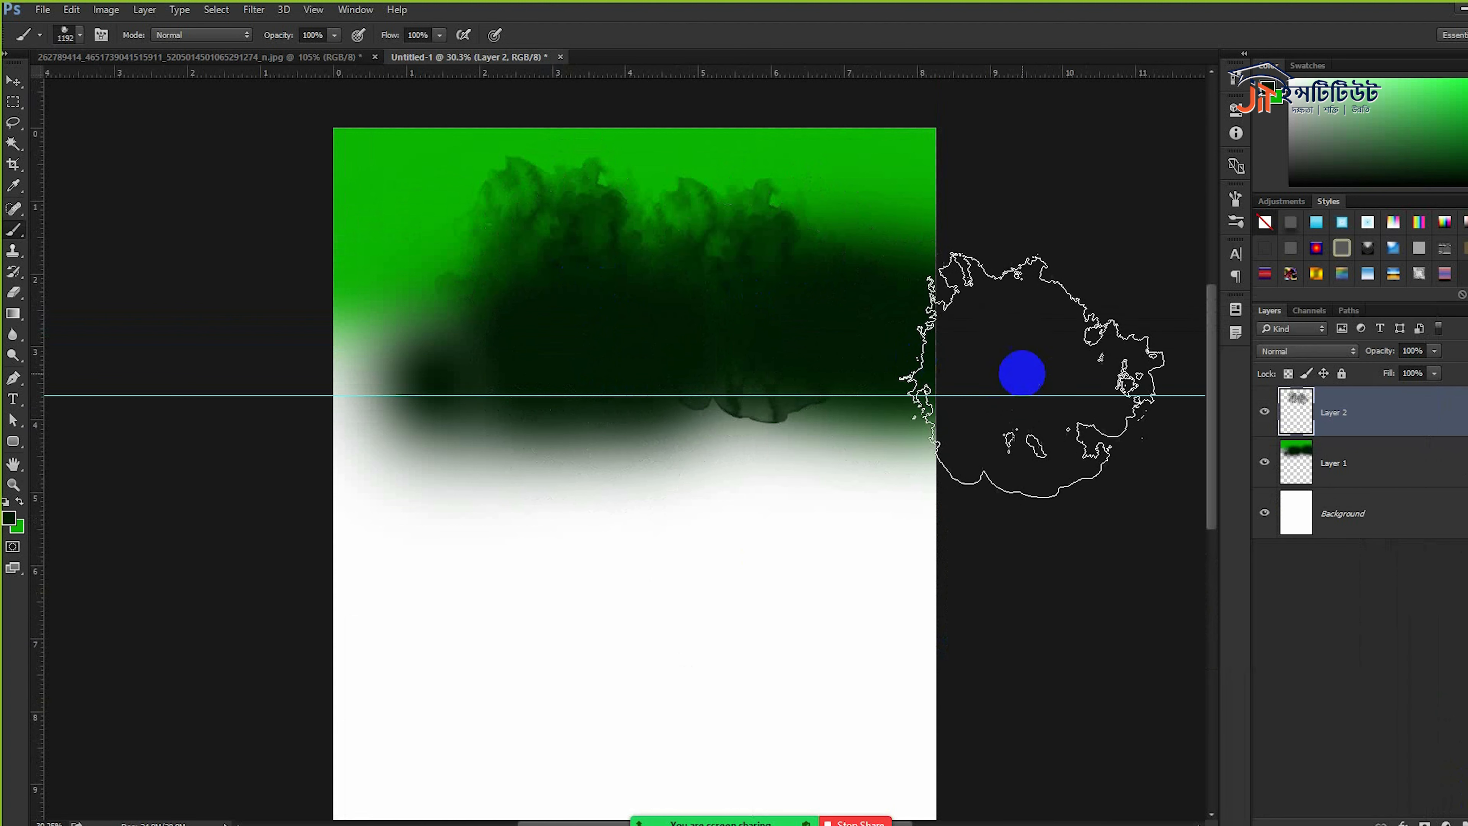
{"action": "key", "text": "ctrl+z"}
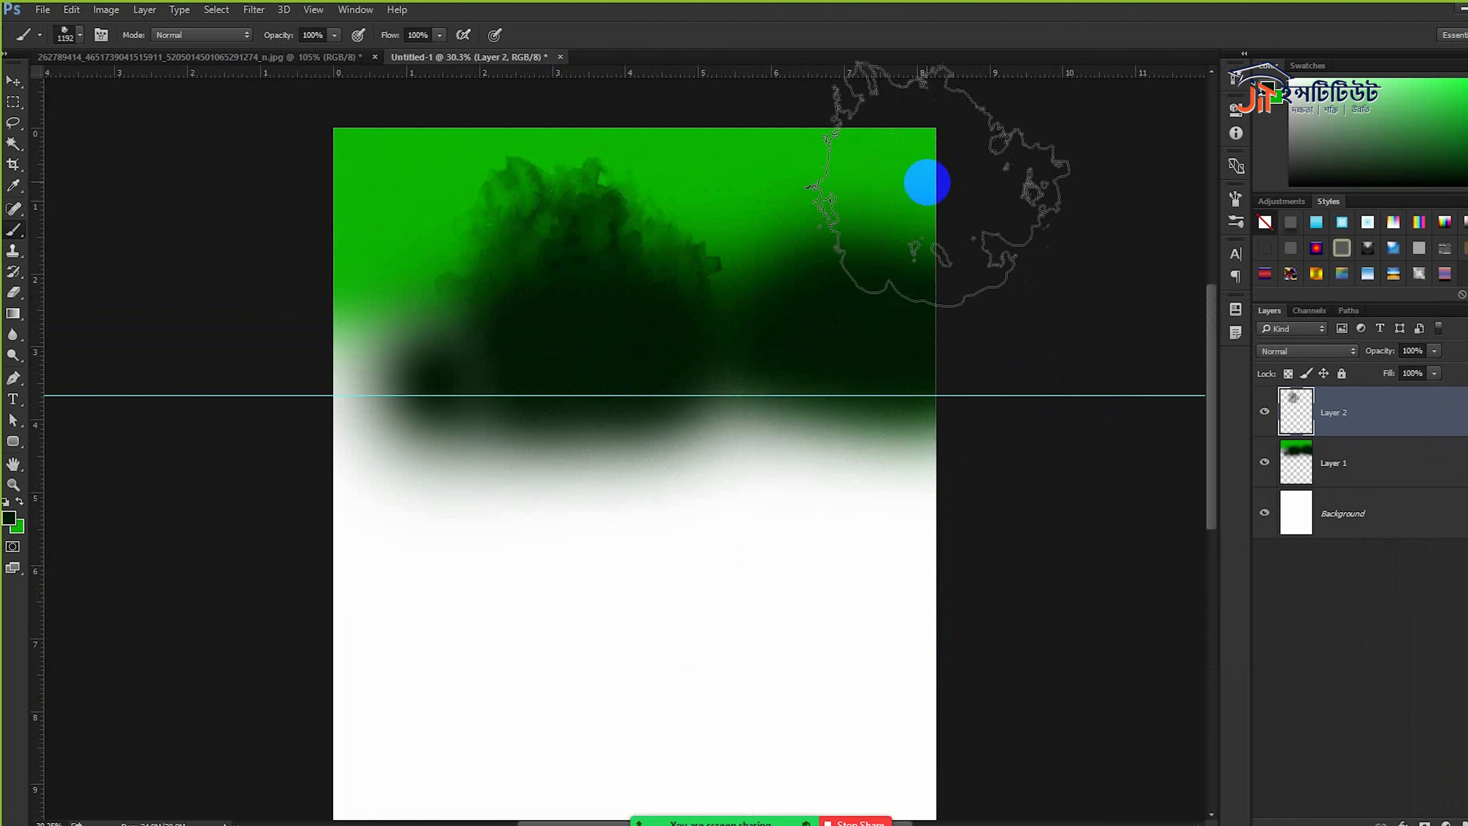
{"action": "left_click", "coordinate": [927, 182]}
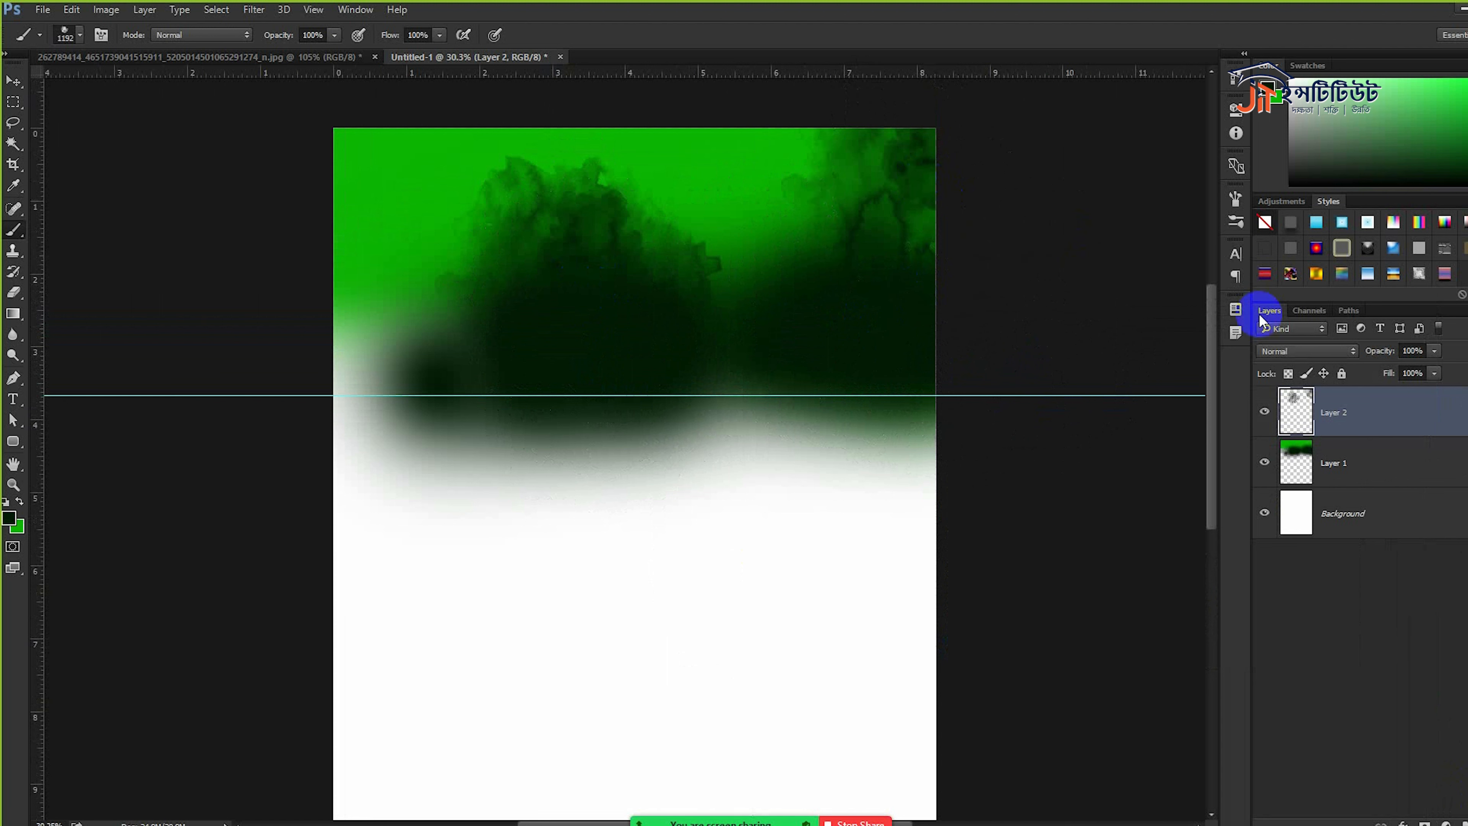
- Sample a dark green from the artwork and stamp the 1192 px smoke brush across the left side, middle and right side
{"action": "left_click", "coordinate": [396, 298], "text": "alt"}
{"action": "left_click", "coordinate": [396, 300]}
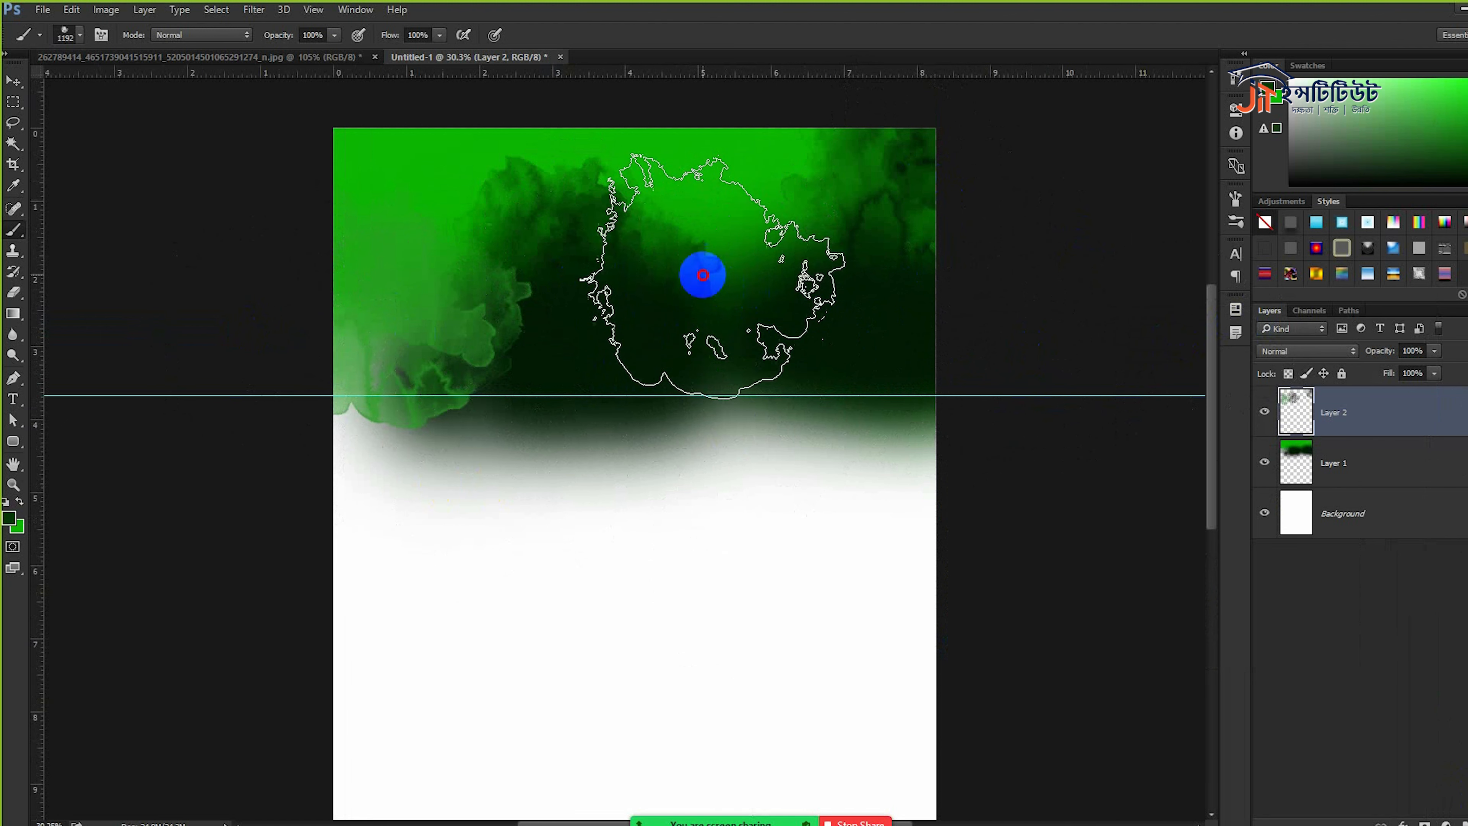
{"action": "left_click", "coordinate": [702, 274]}
{"action": "left_click", "coordinate": [918, 328]}
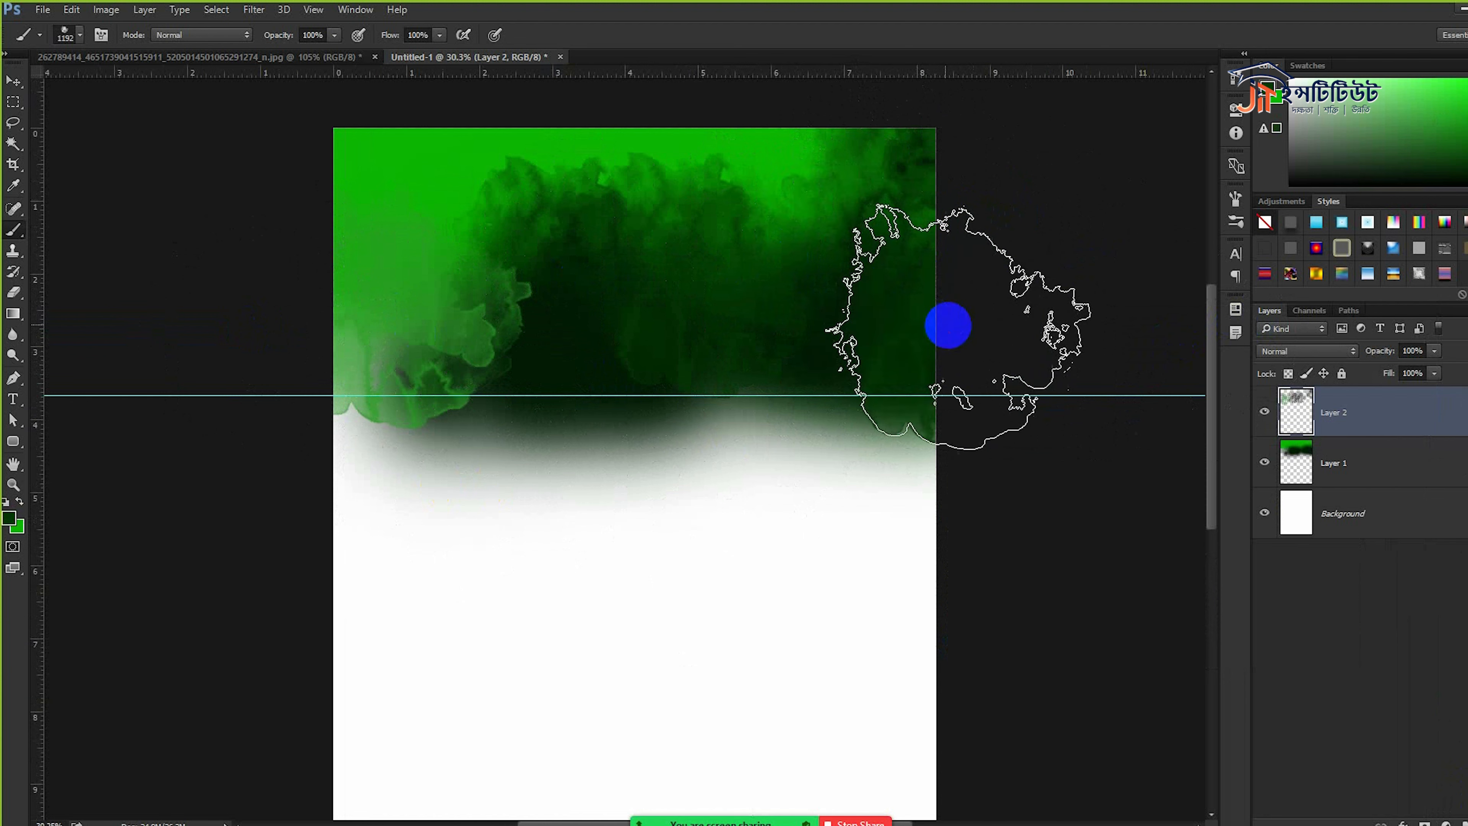
- Pick the 1709 px smoke brush and stamp dark green smoke over the middle and the upper-left area on Layer 2
{"action": "right_click", "coordinate": [777, 307]}
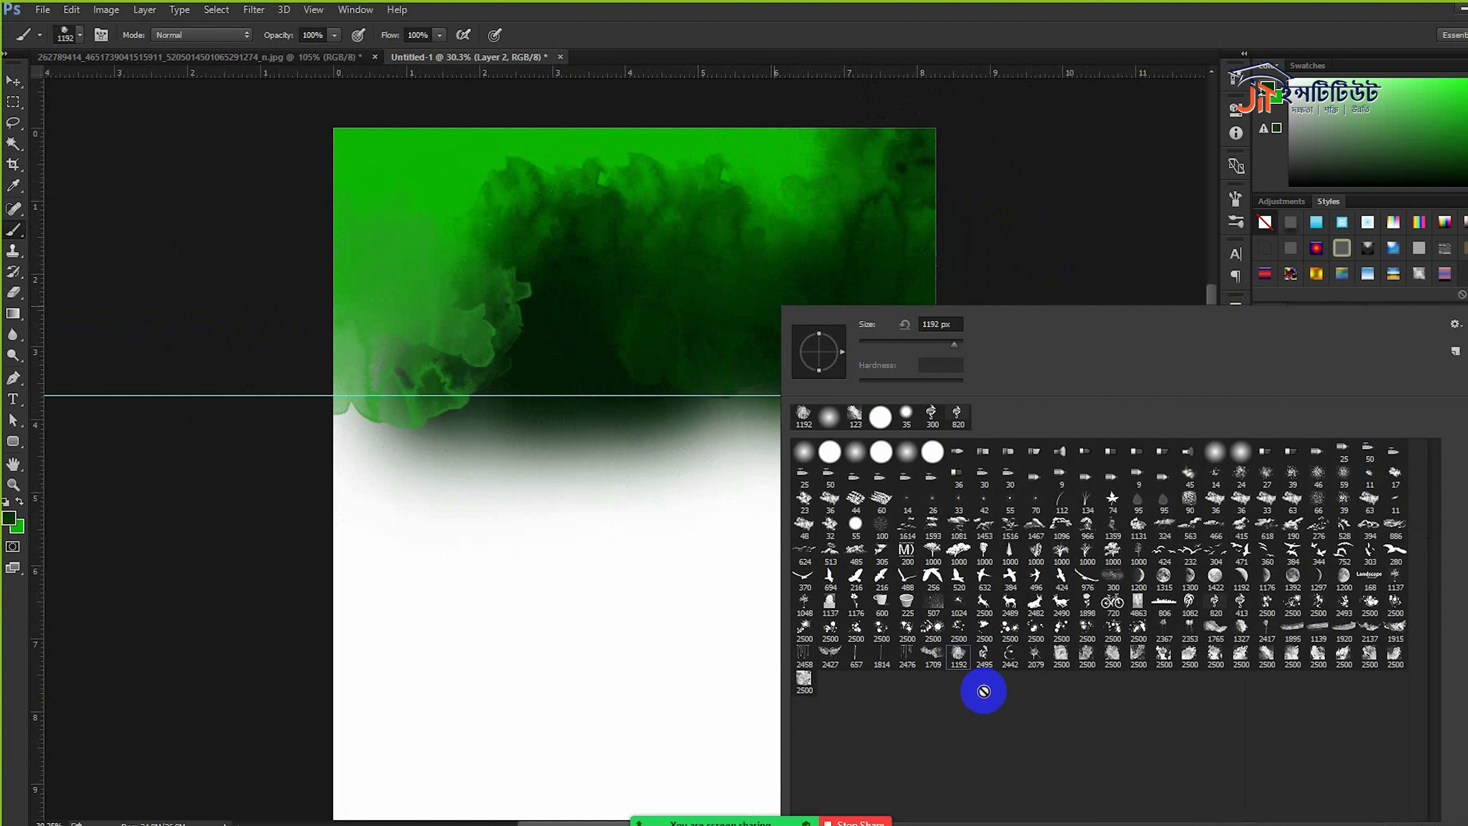
{"action": "left_click", "coordinate": [613, 354]}
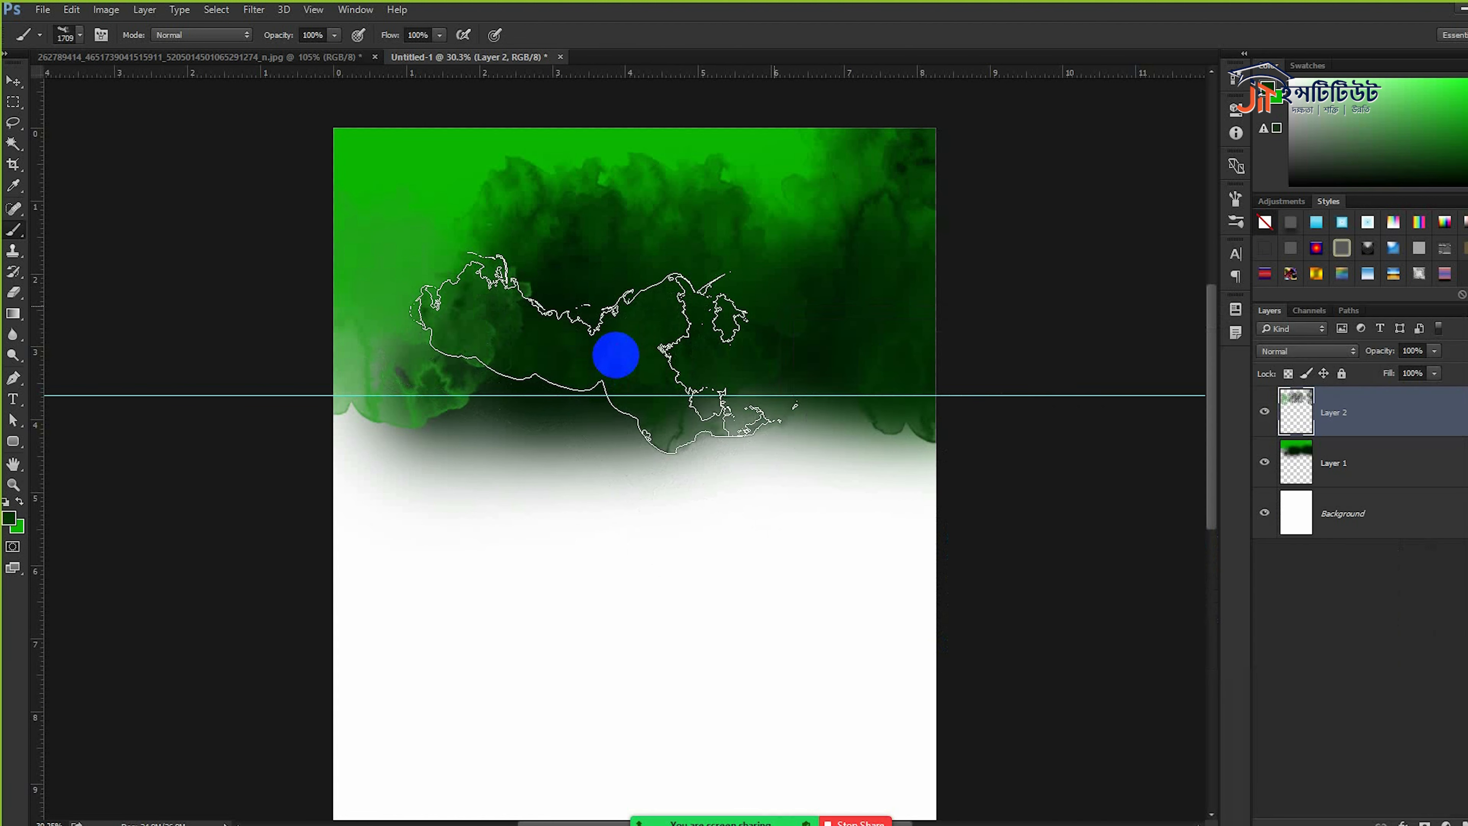
{"action": "mouse_move", "coordinate": [422, 254]}
{"action": "left_mouse_down"}
{"action": "mouse_move", "coordinate": [429, 361]}
{"action": "mouse_move", "coordinate": [269, 322]}
{"action": "mouse_move", "coordinate": [180, 347]}
{"action": "mouse_move", "coordinate": [307, 215]}
{"action": "mouse_move", "coordinate": [309, 148]}
{"action": "left_mouse_up"}
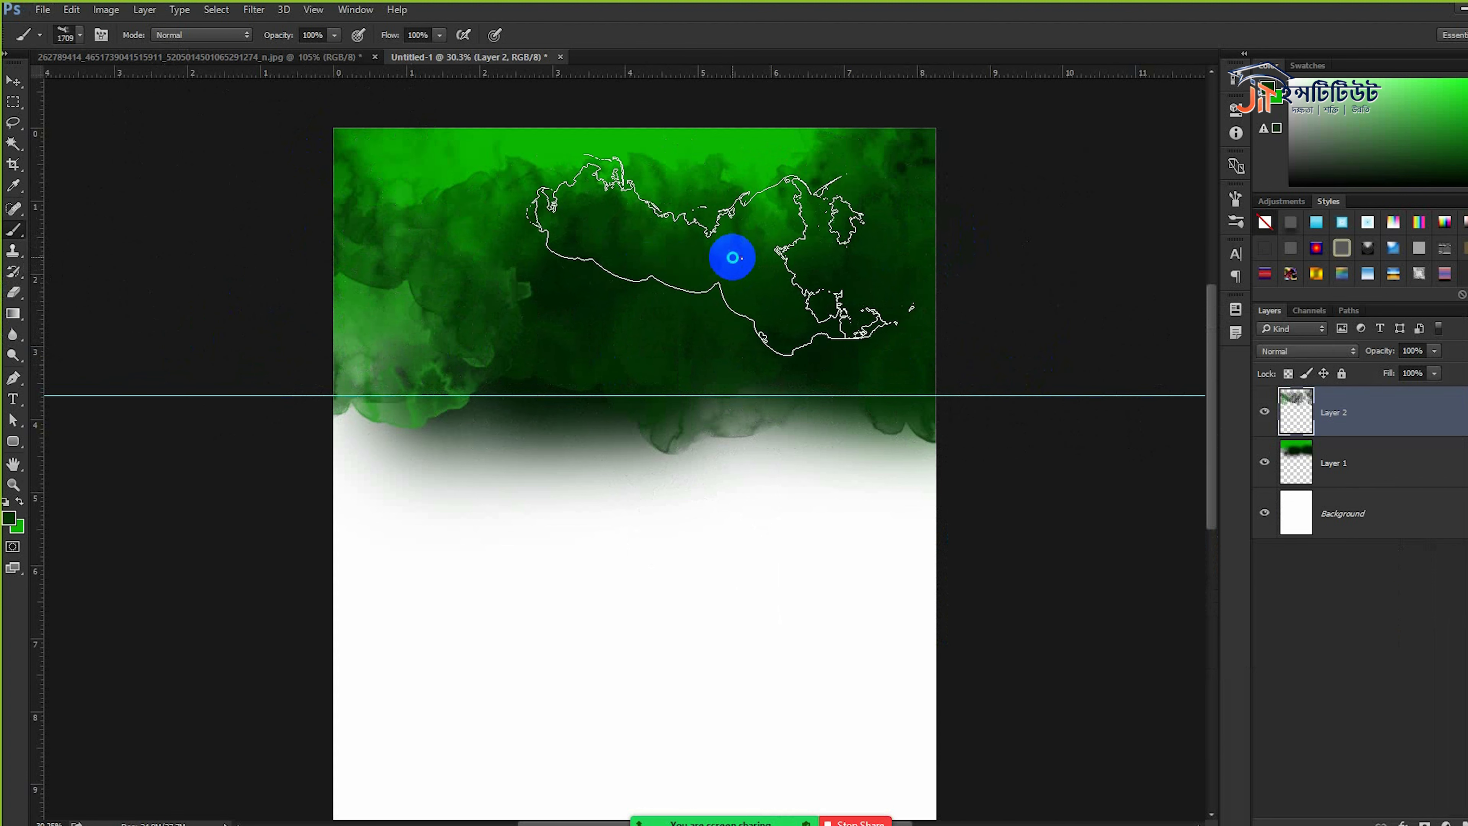
- Use the 2137 px smoke brush to stamp green across the upper area and sampled dark green along the green area's lower edge
{"action": "right_click", "coordinate": [1146, 634]}
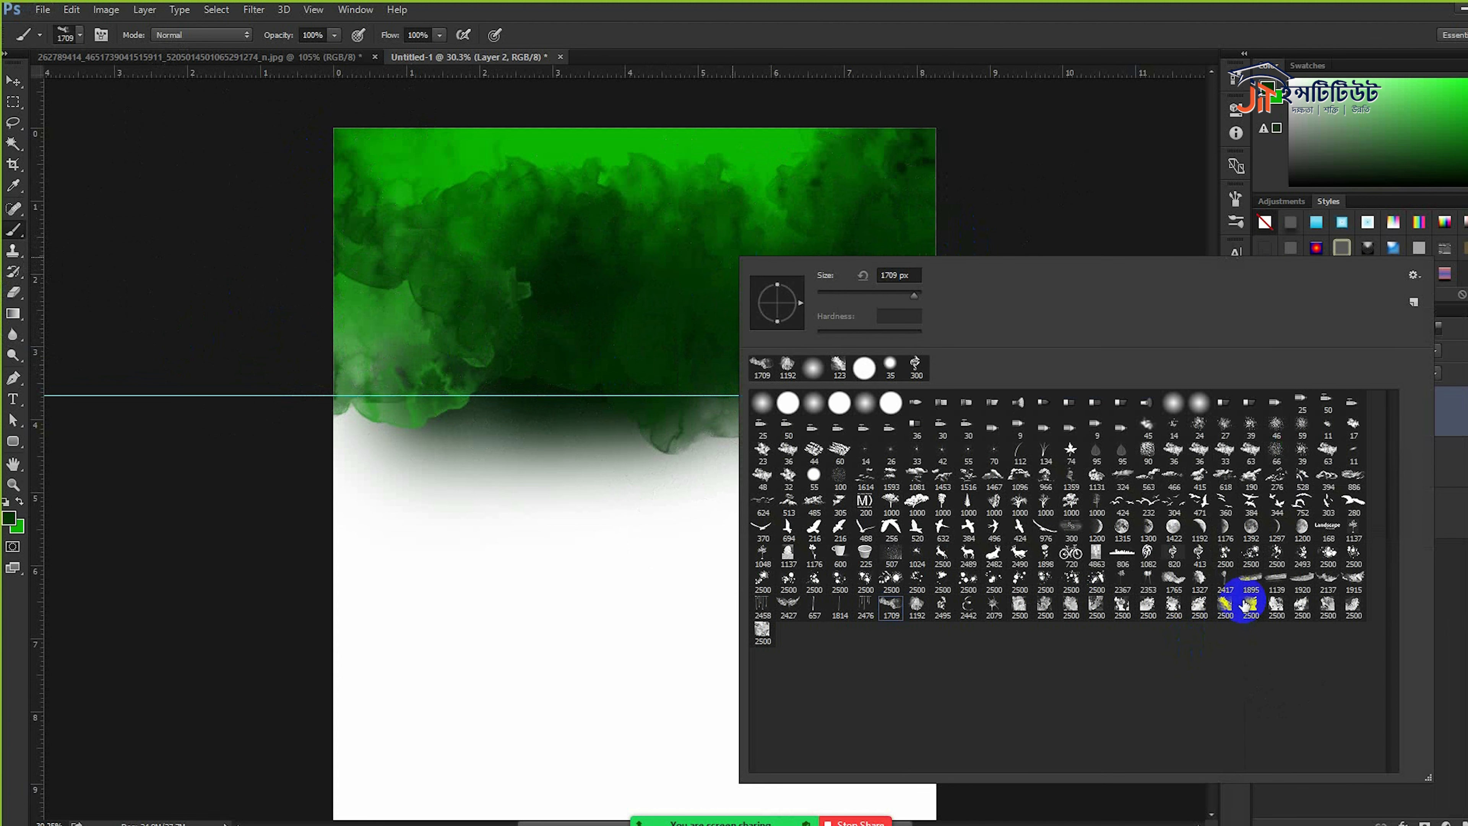
{"action": "left_click", "coordinate": [647, 280]}
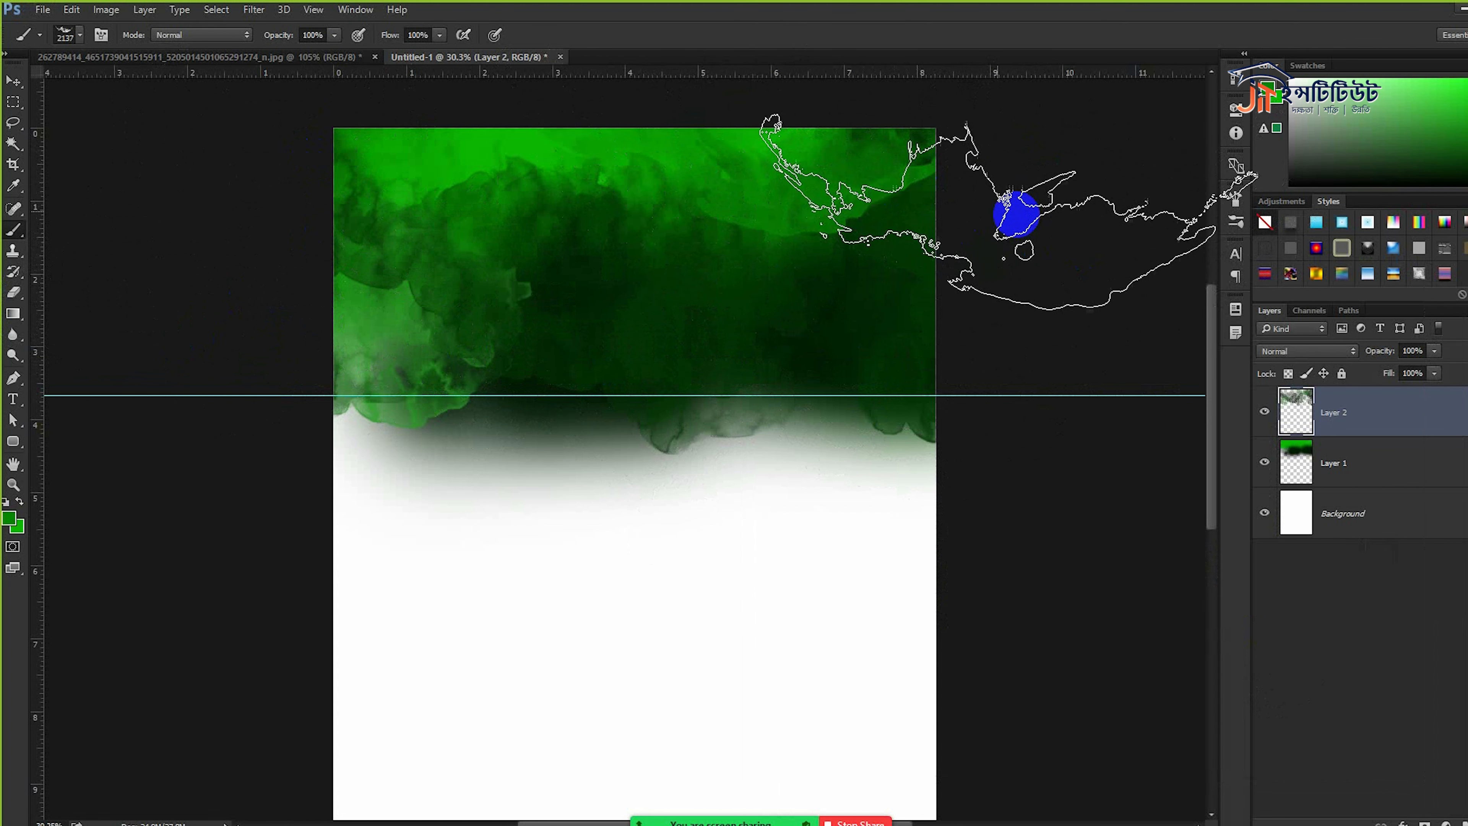
{"action": "left_click", "coordinate": [590, 271], "text": "alt"}
{"action": "mouse_move", "coordinate": [590, 421]}
{"action": "left_mouse_down"}
{"action": "mouse_move", "coordinate": [584, 374]}
{"action": "mouse_move", "coordinate": [1088, 365]}
{"action": "mouse_move", "coordinate": [935, 393]}
{"action": "mouse_move", "coordinate": [997, 367]}
{"action": "left_mouse_up"}
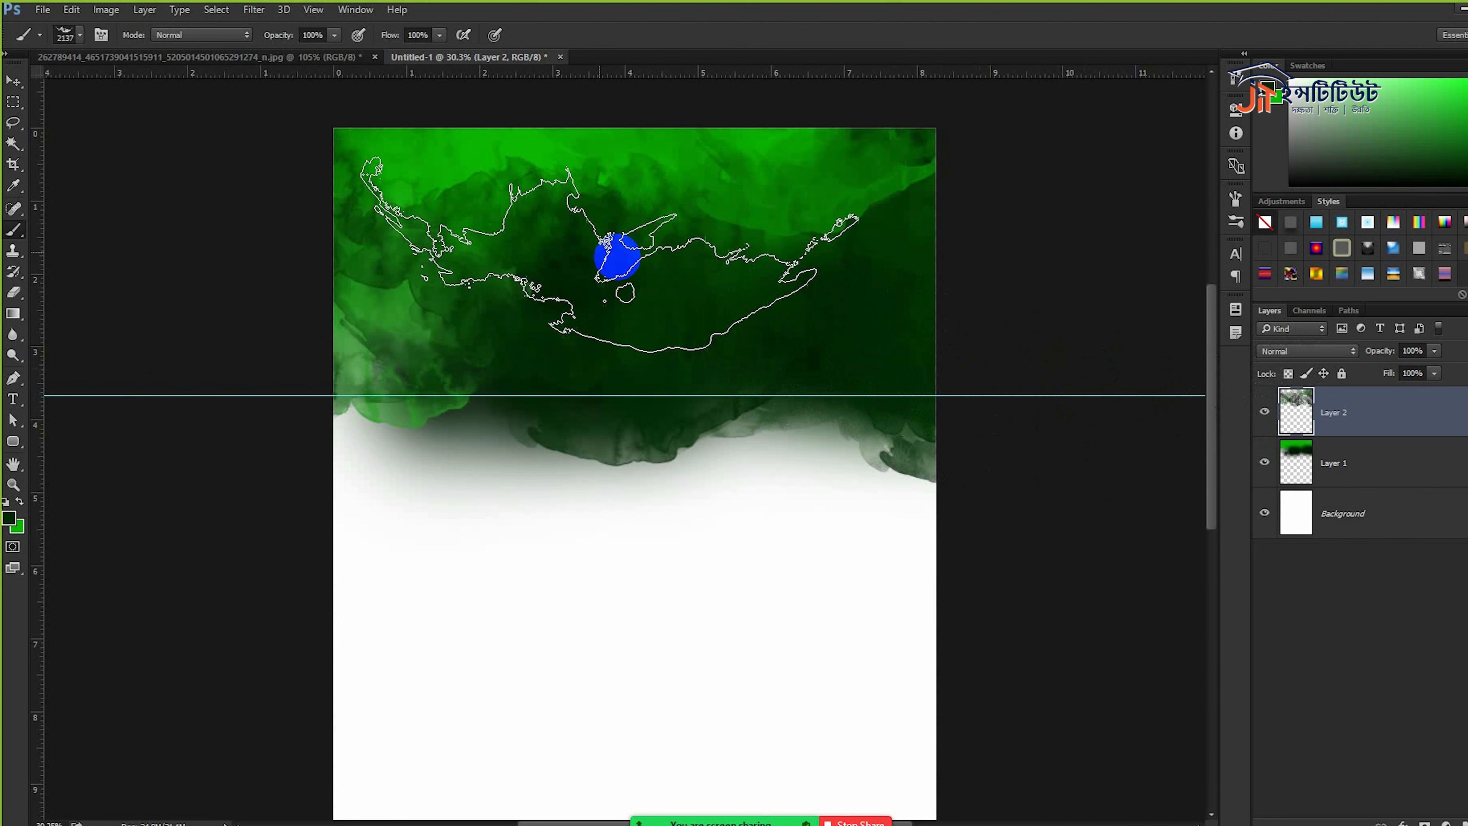
- Choose the 2500 px splatter brush, reduce it to 1500 px and stamp dark green splatter right of centre on the lower edge
{"action": "right_click", "coordinate": [604, 251]}
{"action": "left_click", "coordinate": [1169, 552]}
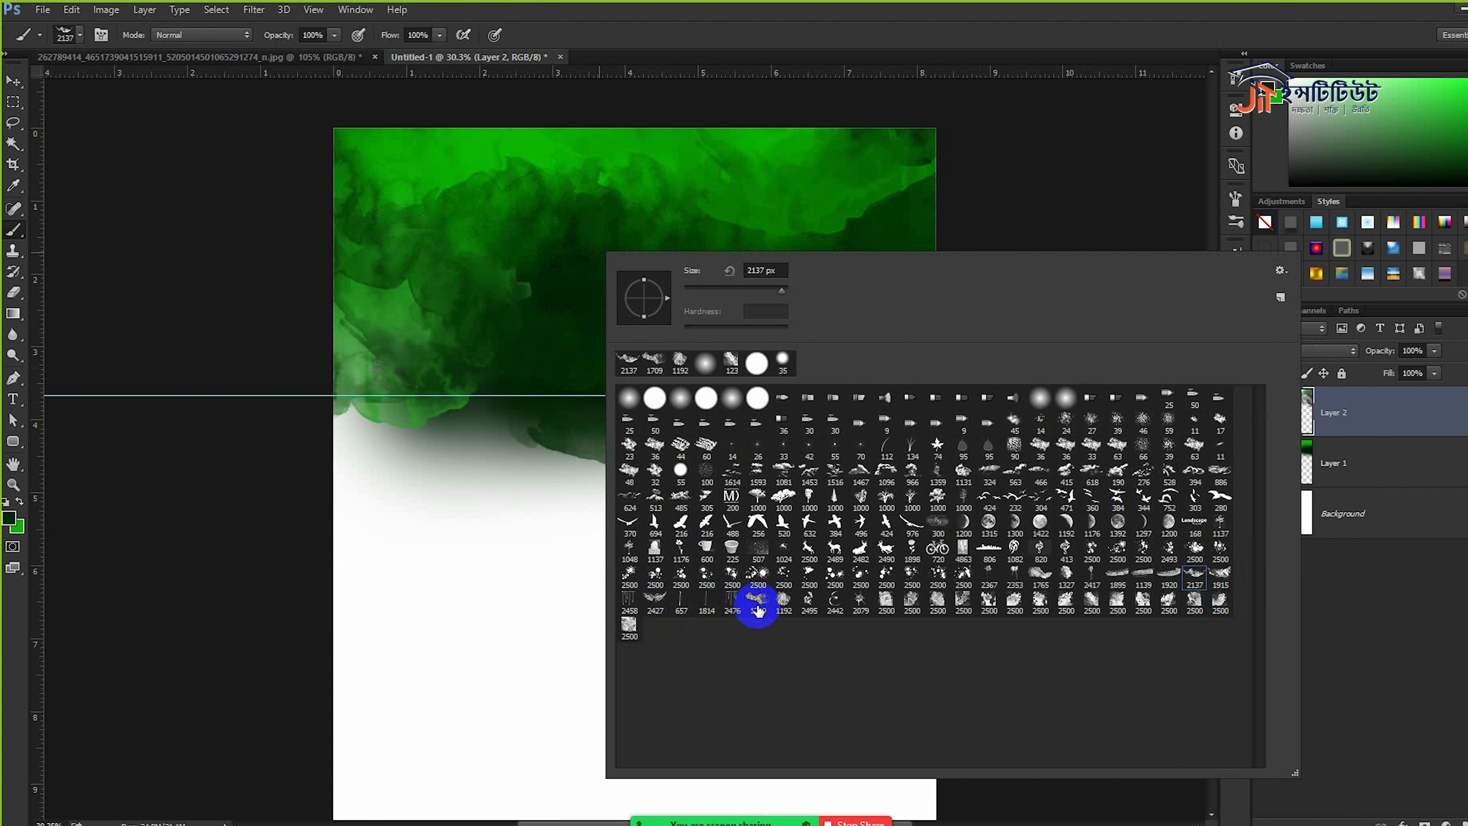
{"action": "left_click", "coordinate": [745, 590]}
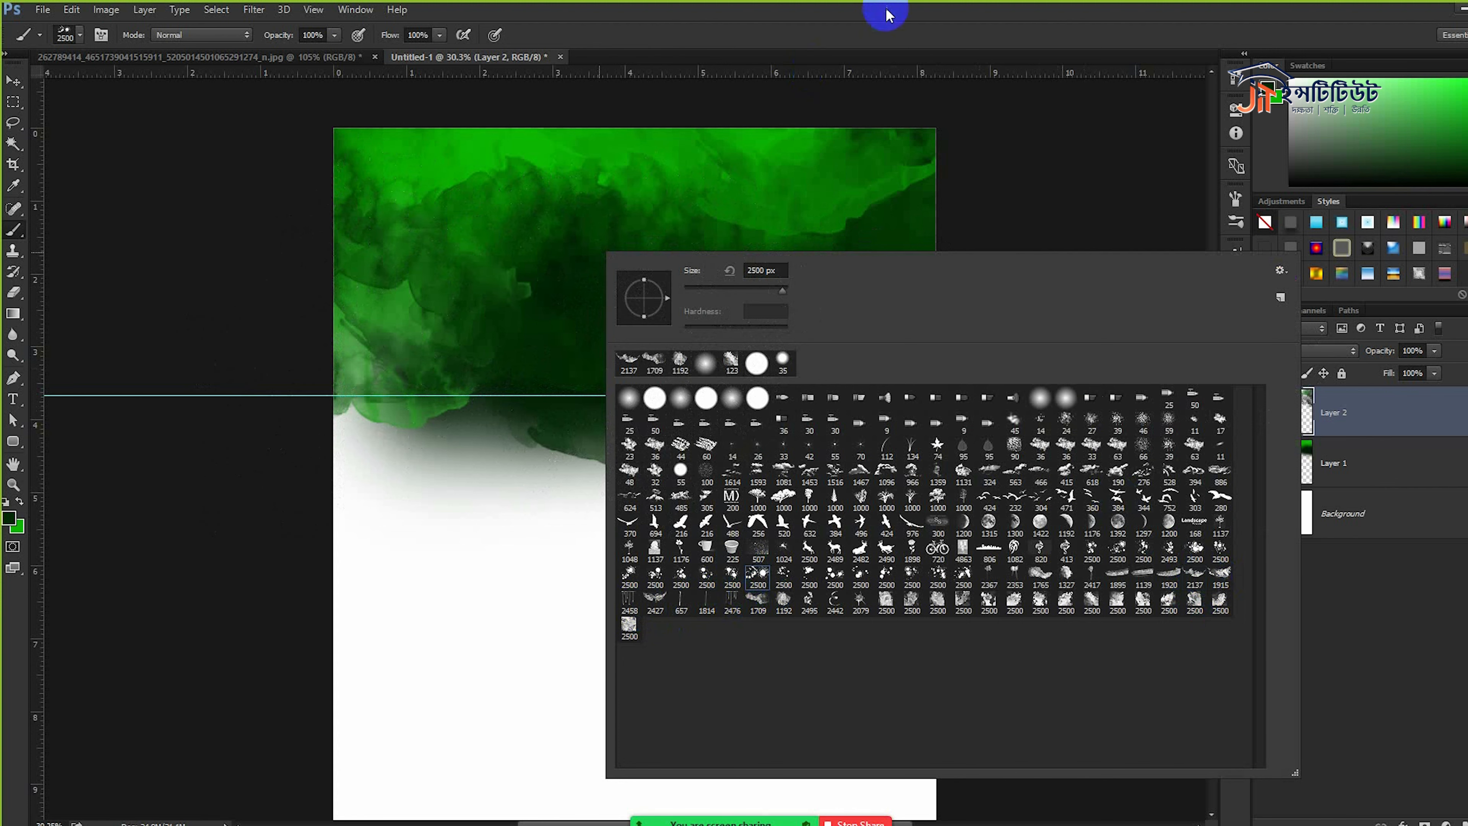
{"action": "left_click", "coordinate": [896, 33]}
{"action": "key", "text": "bracketleft"}
{"action": "key", "text": "bracketleft"}
{"action": "key", "text": "bracketleft"}
{"action": "key", "text": "bracketleft"}
{"action": "key", "text": "bracketleft"}
{"action": "key", "text": "bracketleft"}
{"action": "key", "text": "bracketleft"}
{"action": "key", "text": "bracketleft"}
{"action": "key", "text": "bracketleft"}
{"action": "key", "text": "bracketleft"}
{"action": "left_click", "coordinate": [856, 368]}
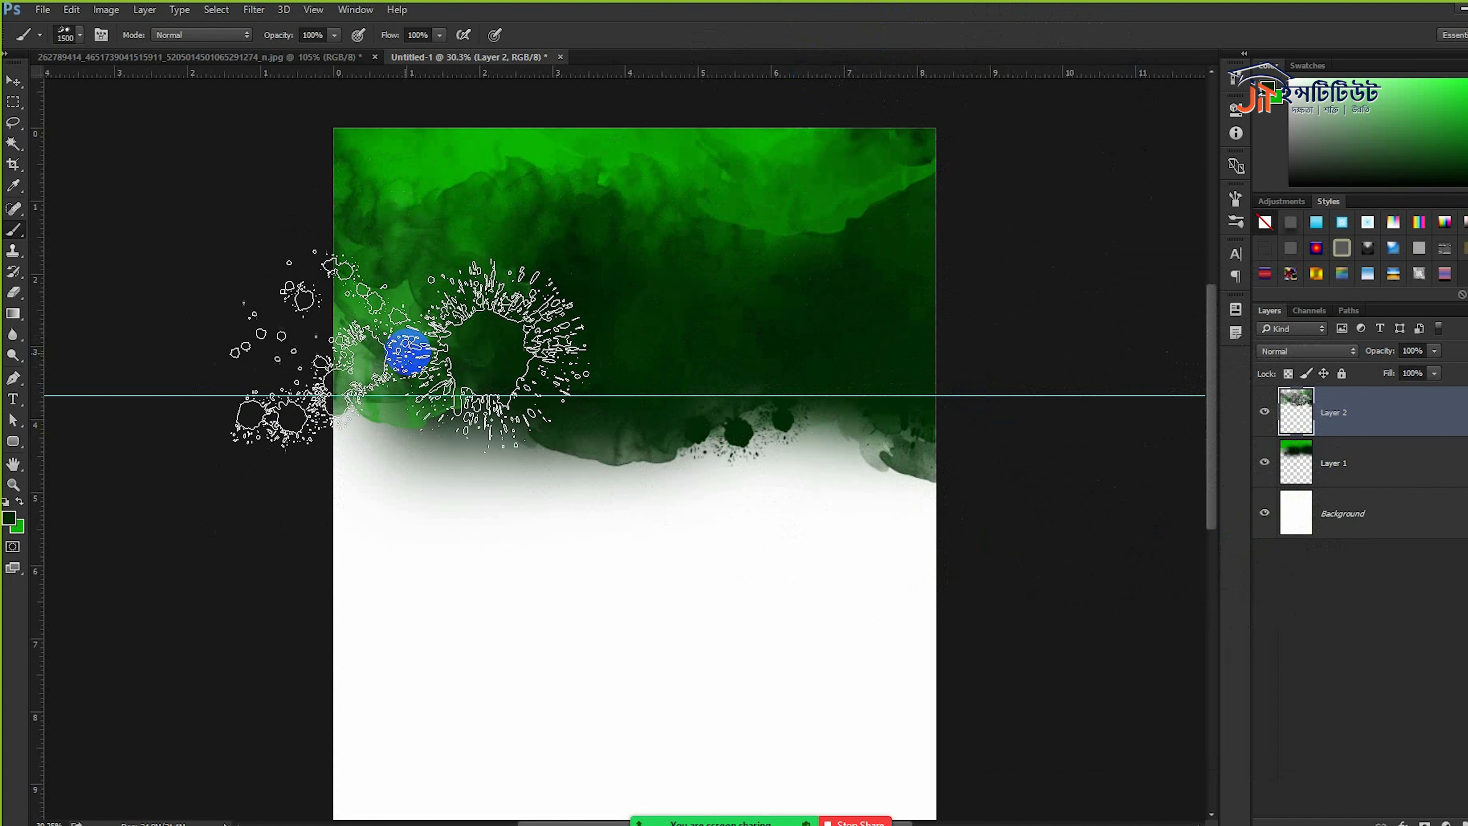
- Sample a darker green, rotate the 1500 px splatter brush and stamp it over the light green smoke on the left
{"action": "left_click", "coordinate": [390, 196], "text": "alt"}
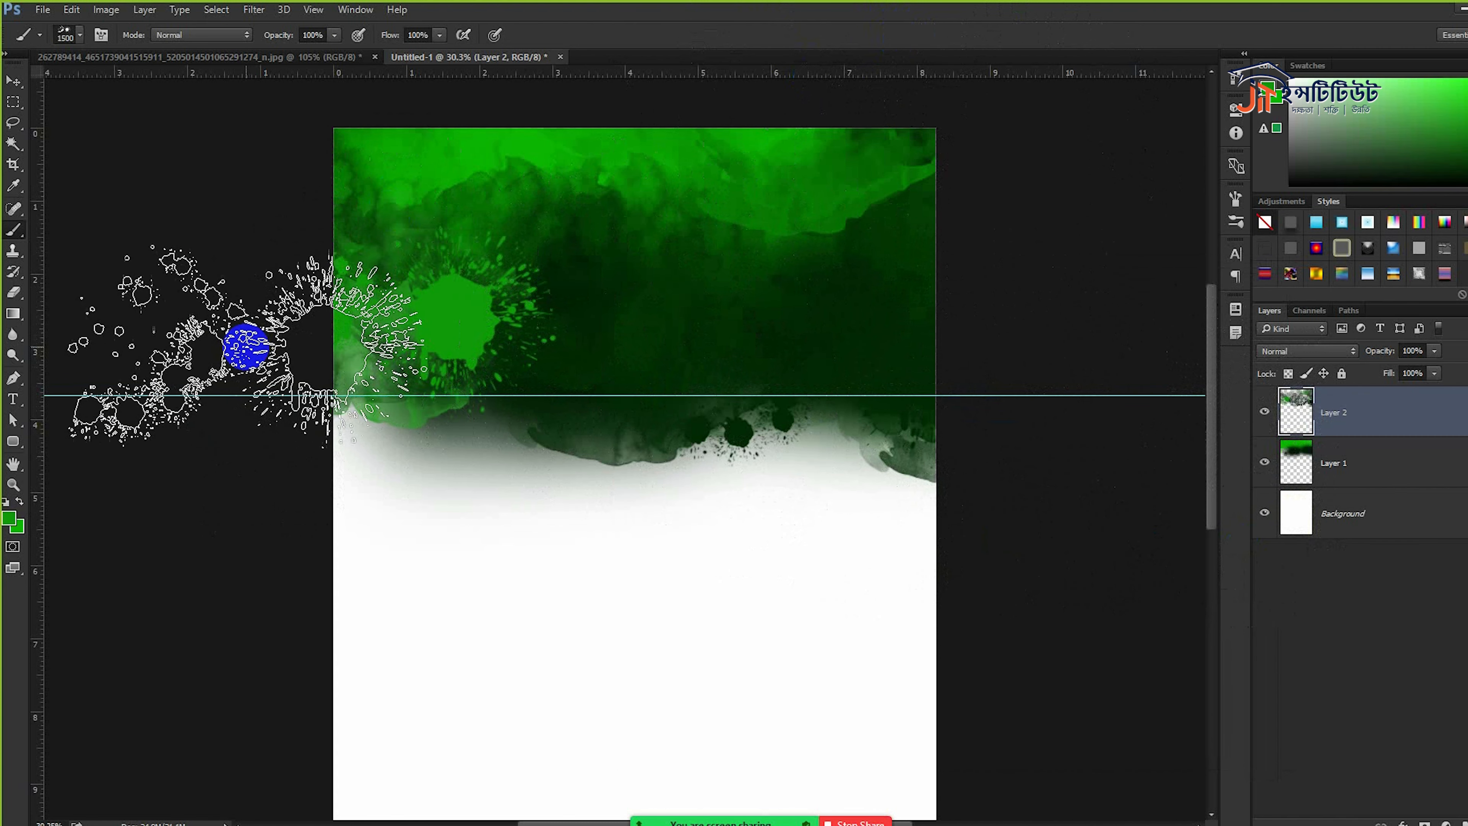
{"action": "left_click", "coordinate": [462, 289], "text": "alt"}
{"action": "left_click", "coordinate": [402, 311]}
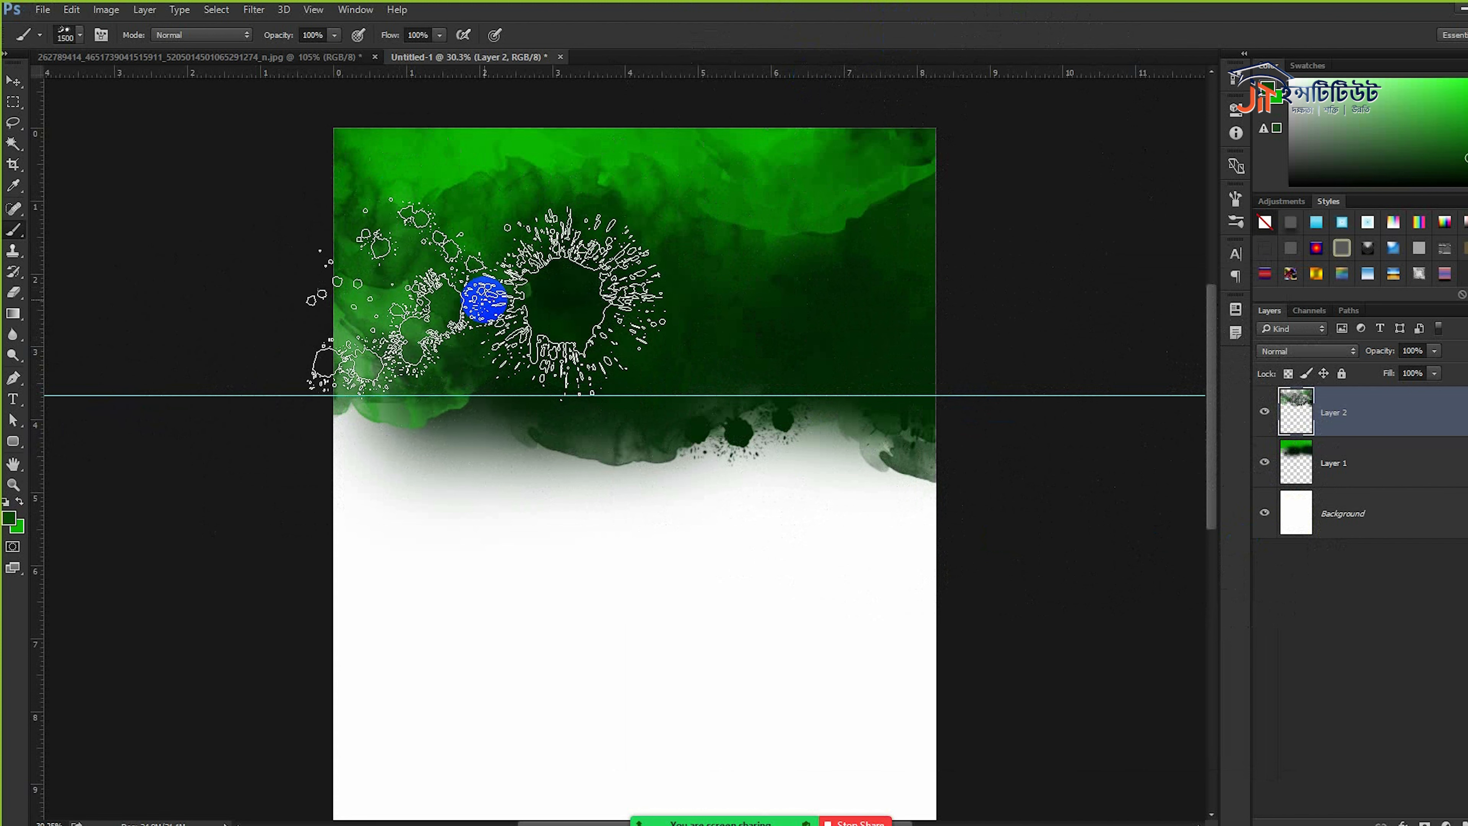
{"action": "right_click", "coordinate": [486, 300]}
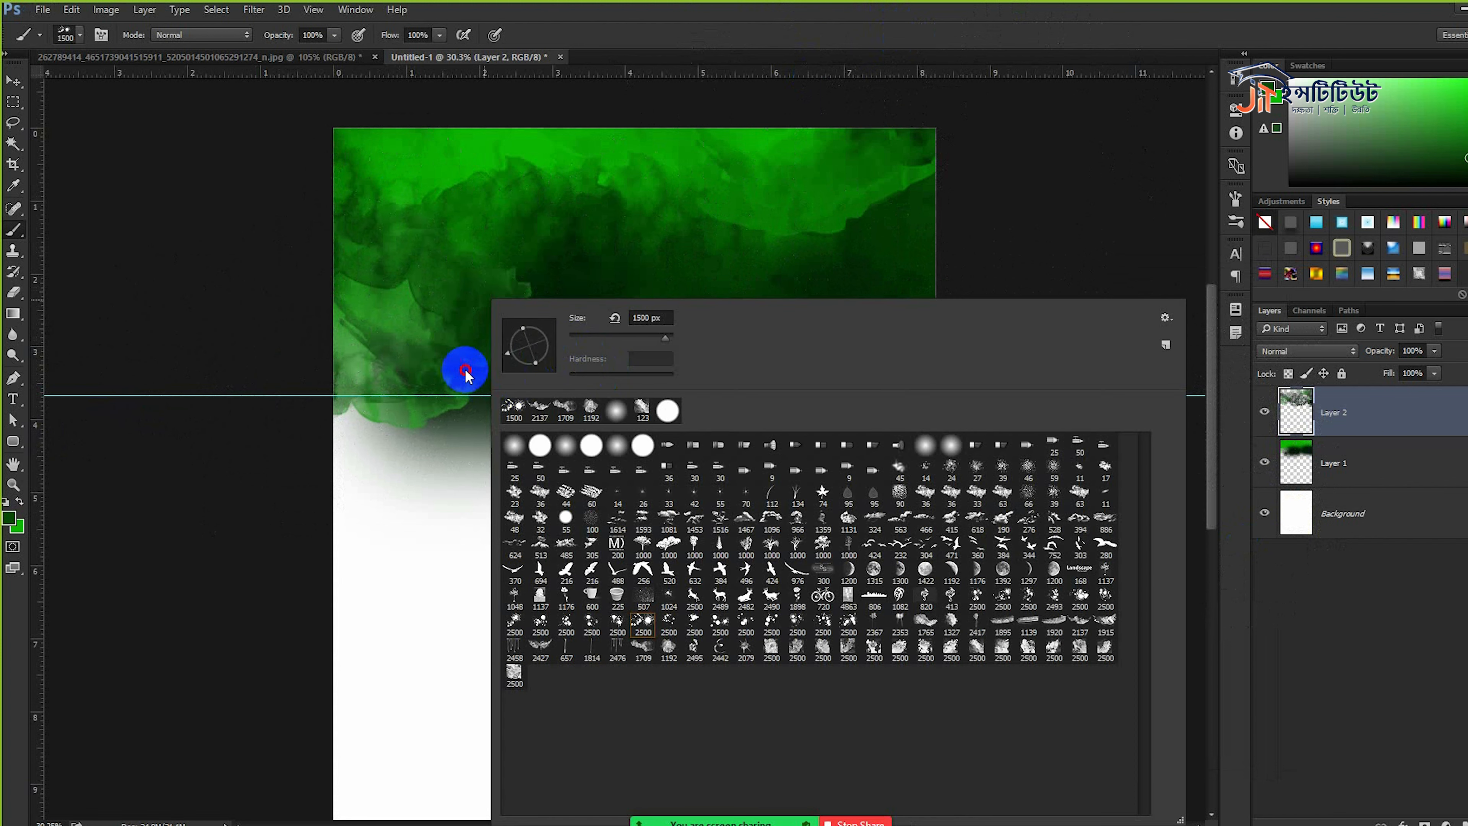
{"action": "left_click", "coordinate": [365, 334]}
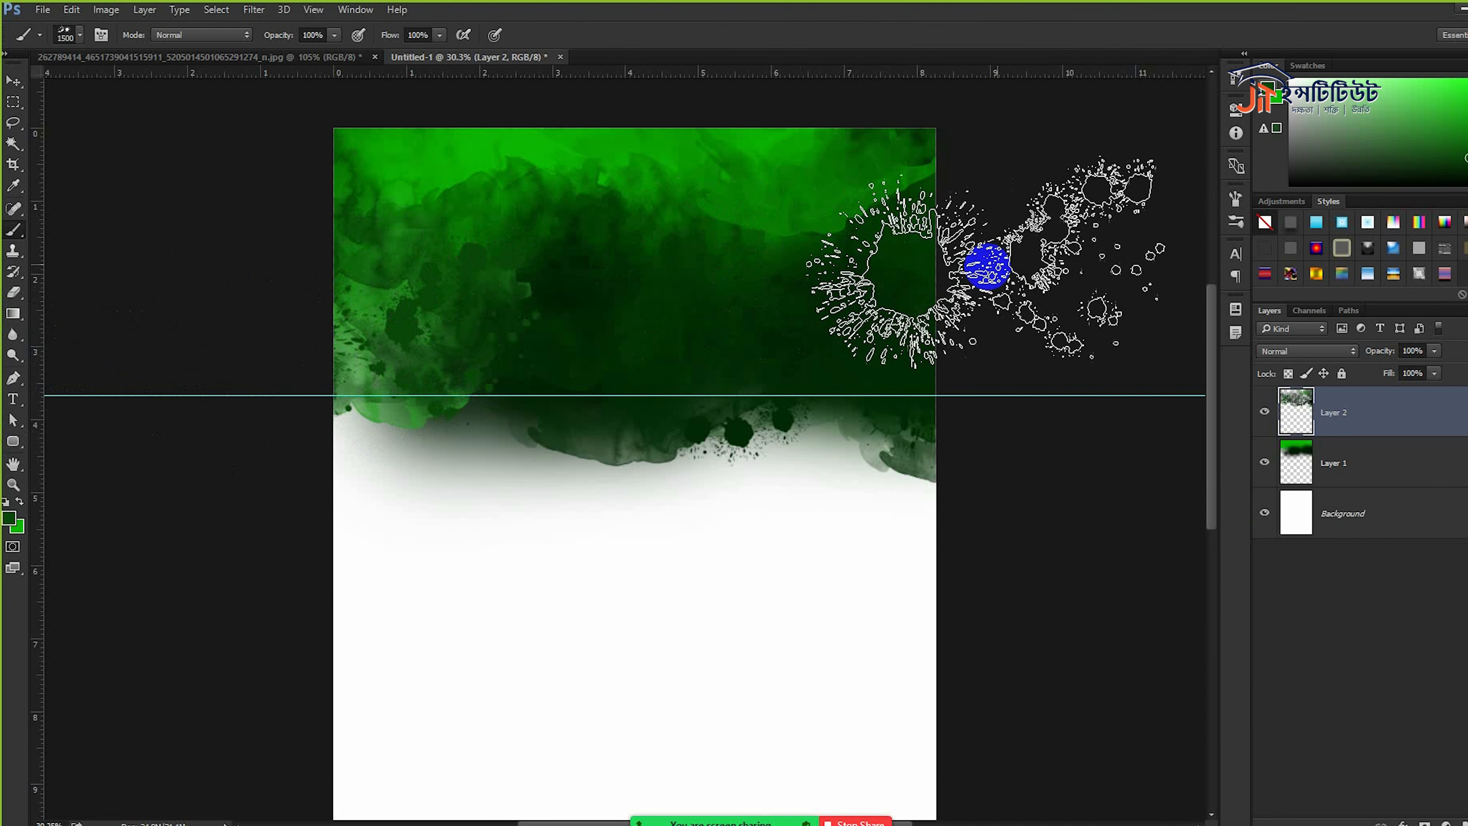
- Sample a very dark green and stamp the rotated 1500 px splatter brush along the lower-right edge of the green area
{"action": "key", "text": "alt"}
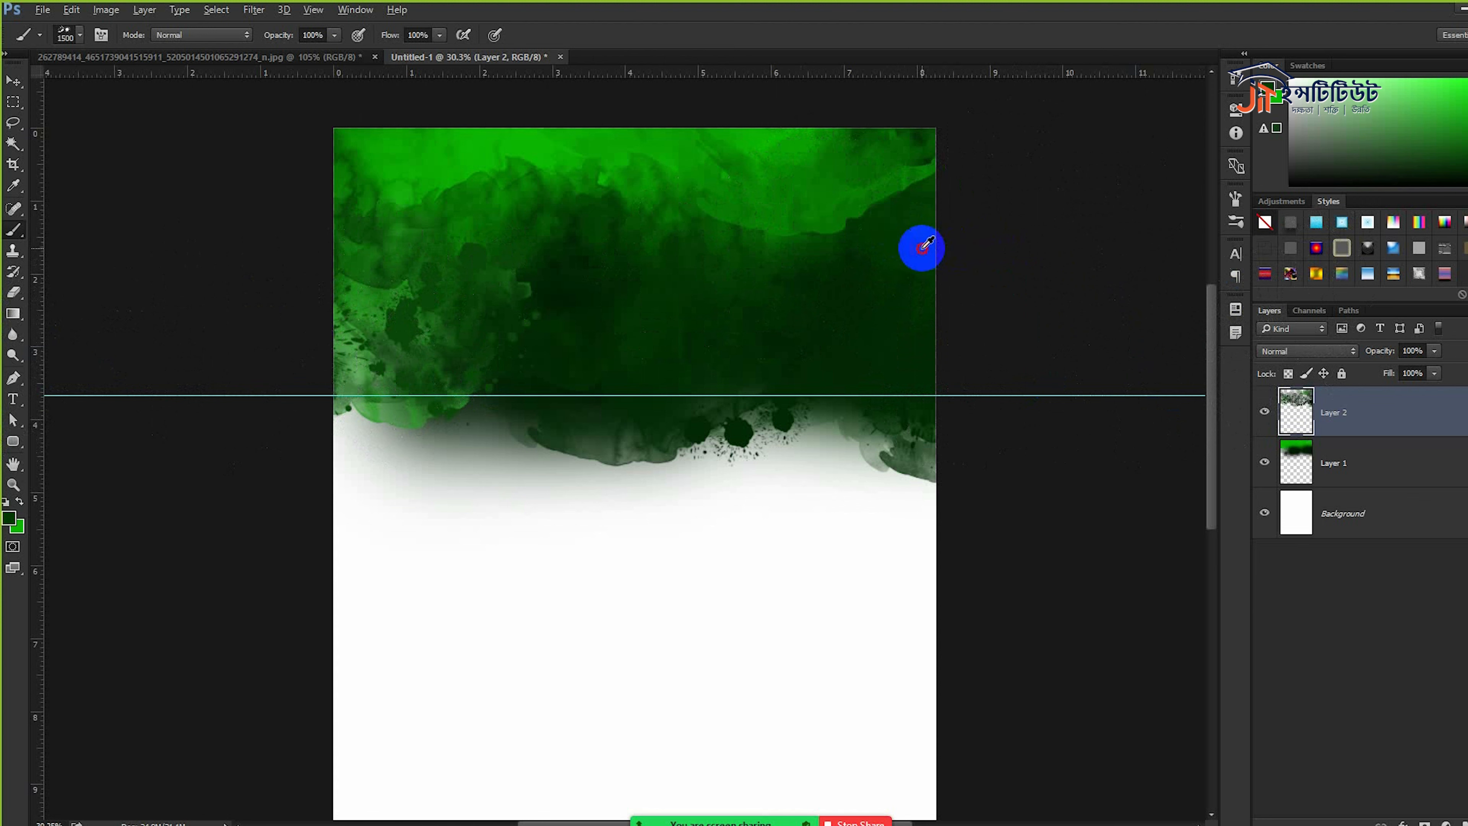
{"action": "left_click", "coordinate": [912, 379]}
{"action": "key", "text": "alt"}
{"action": "left_click", "coordinate": [901, 385]}
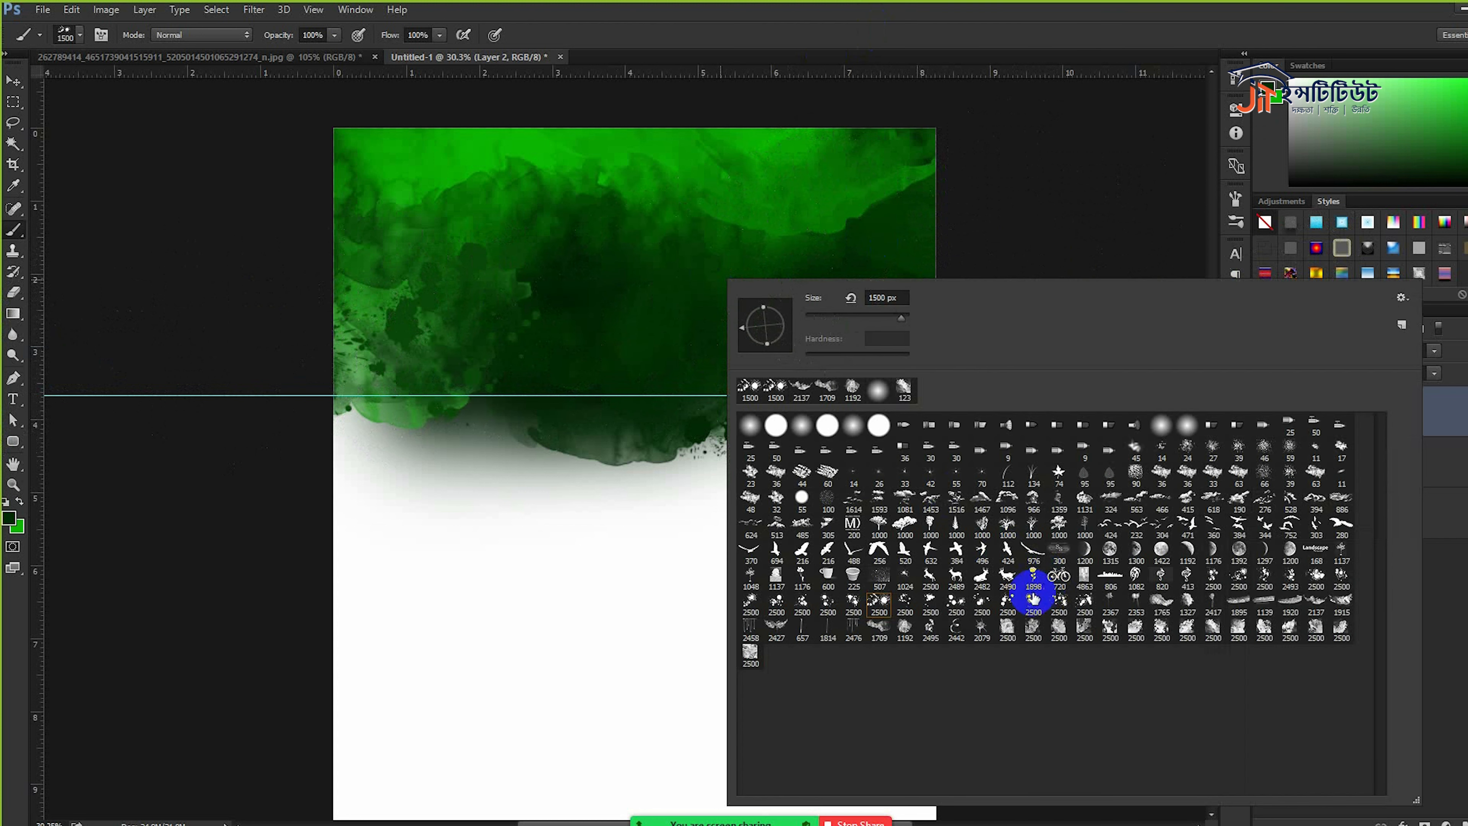
- Switch to the Eraser with a soft round brush of 136 px and 0% hardness
{"action": "left_click", "coordinate": [1032, 629]}
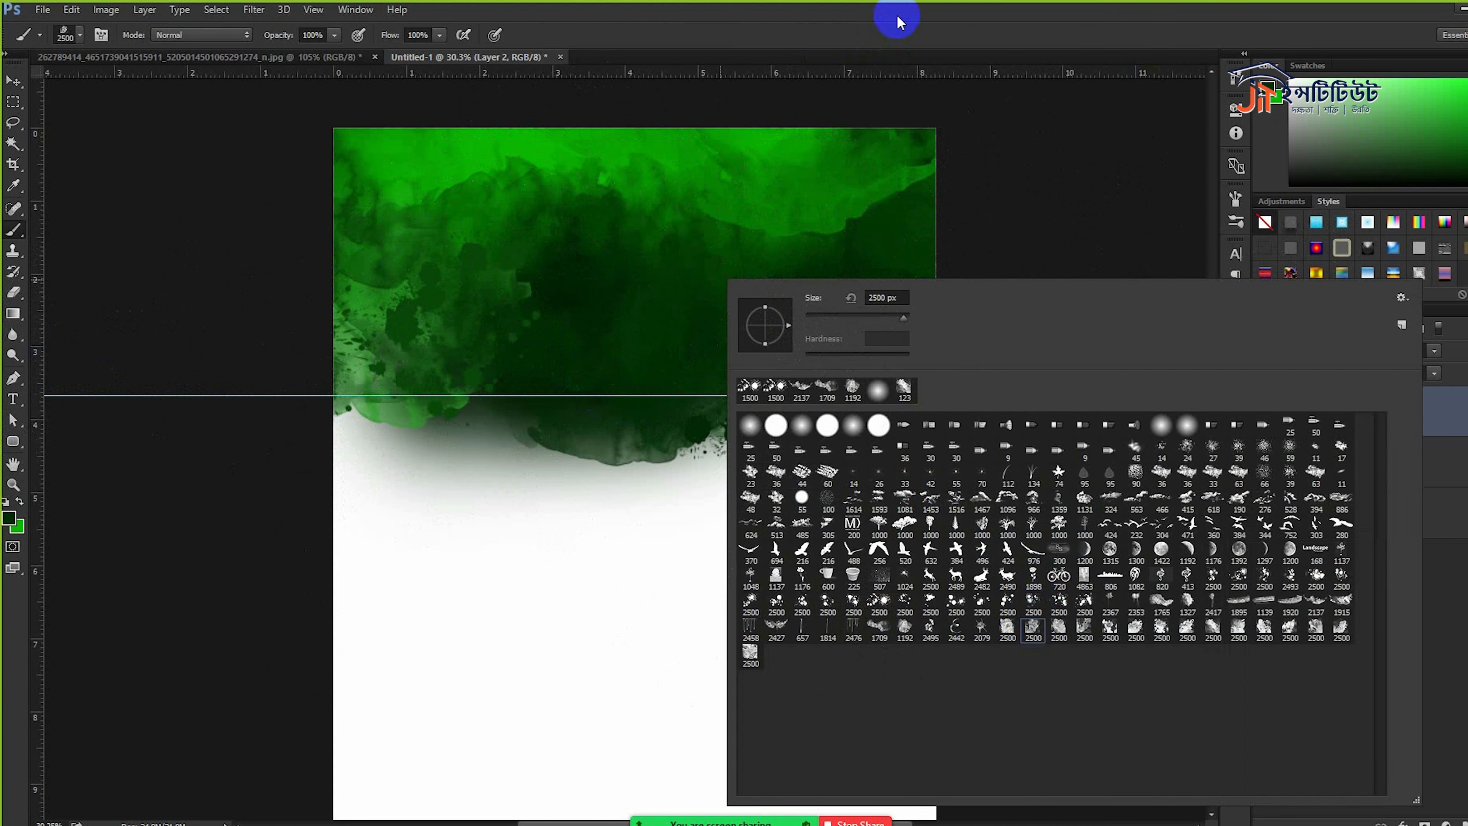
{"action": "left_click", "coordinate": [6, 310]}
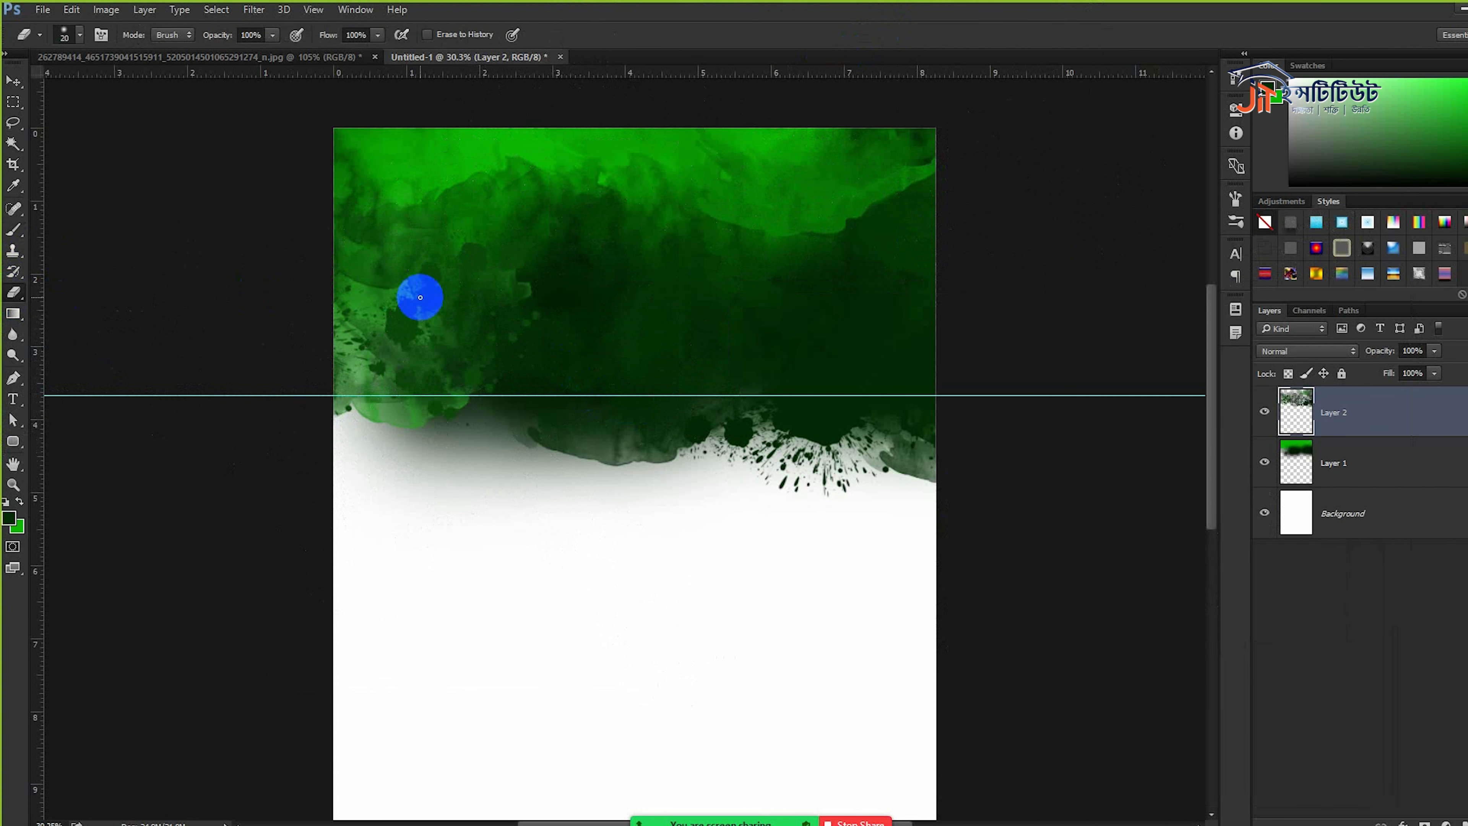
{"action": "right_click", "coordinate": [664, 352]}
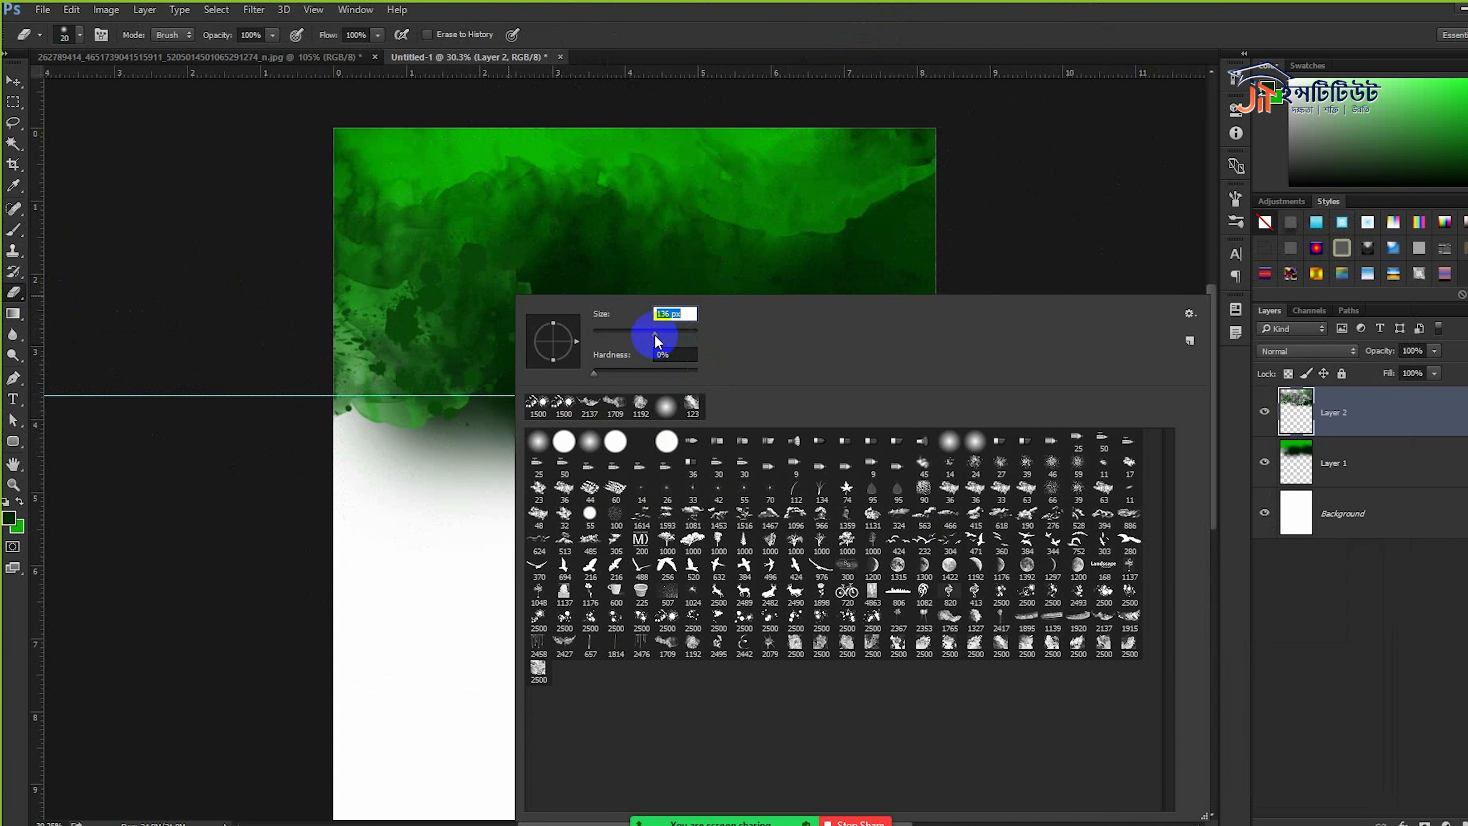
{"action": "key", "text": "Return"}
- Toggle Layer 1's visibility off and on to examine what it contributes to the artwork
{"action": "left_click", "coordinate": [1265, 463]}
{"action": "left_click", "coordinate": [1265, 463]}
{"action": "left_click", "coordinate": [1265, 463]}
{"action": "left_click", "coordinate": [1265, 463]}
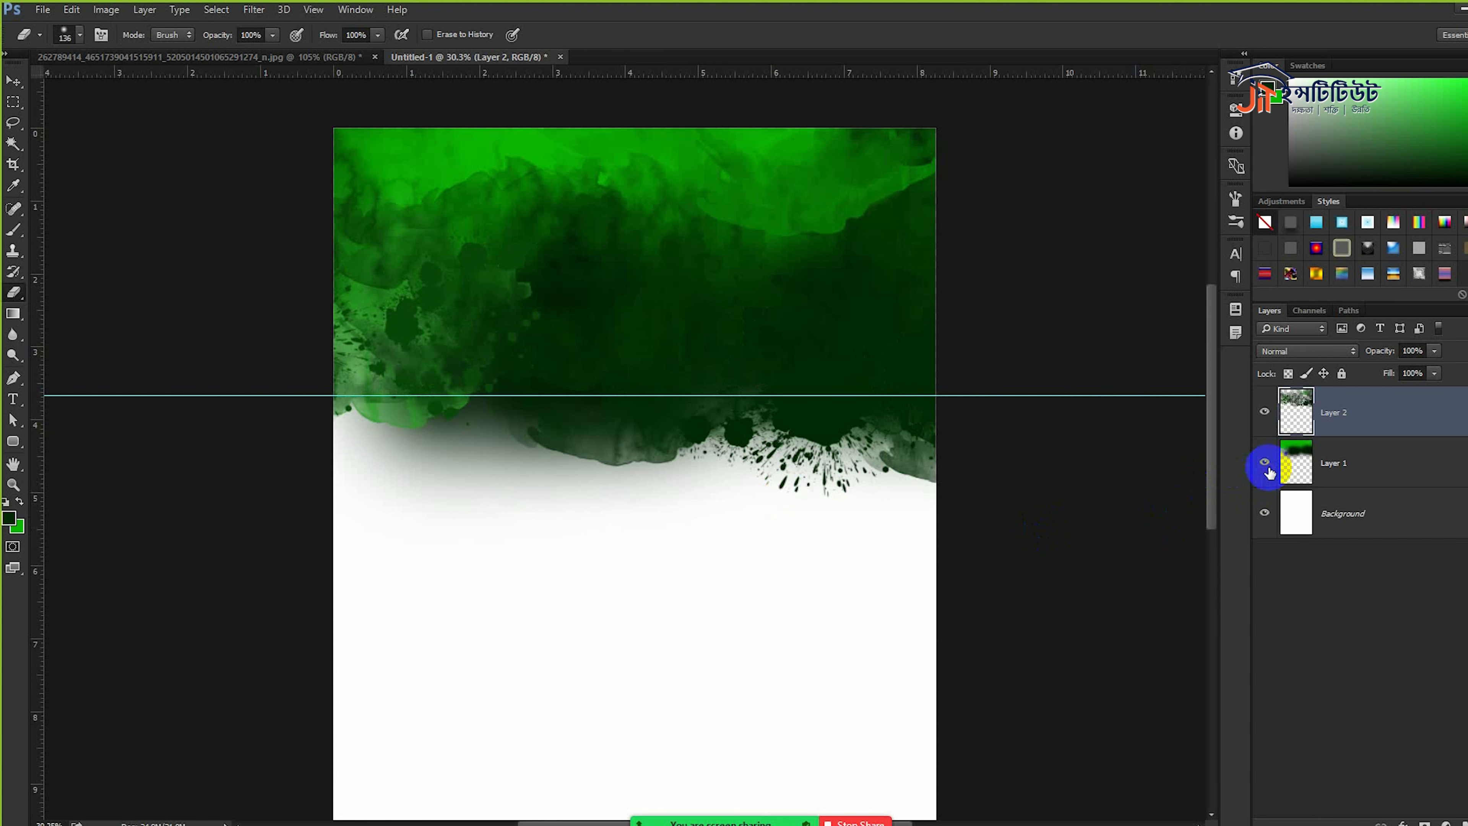
- Try to erase the left part of Layer 2 with the 2500 px textured brush, and reduce the eraser to 1400 px
{"action": "right_click", "coordinate": [555, 304]}
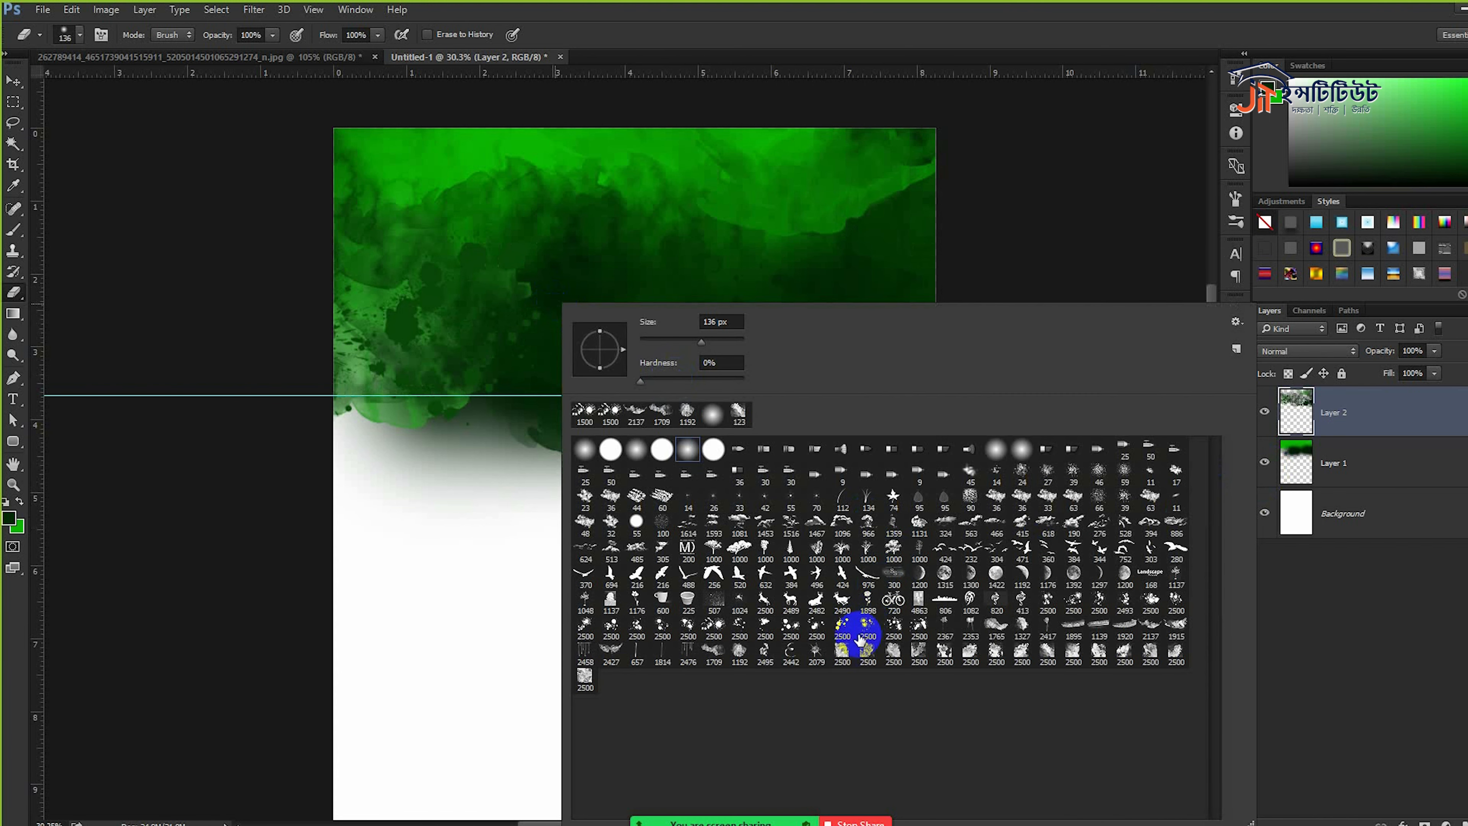
{"action": "left_click_drag", "start_coordinate": [299, 462], "coordinate": [135, 521]}
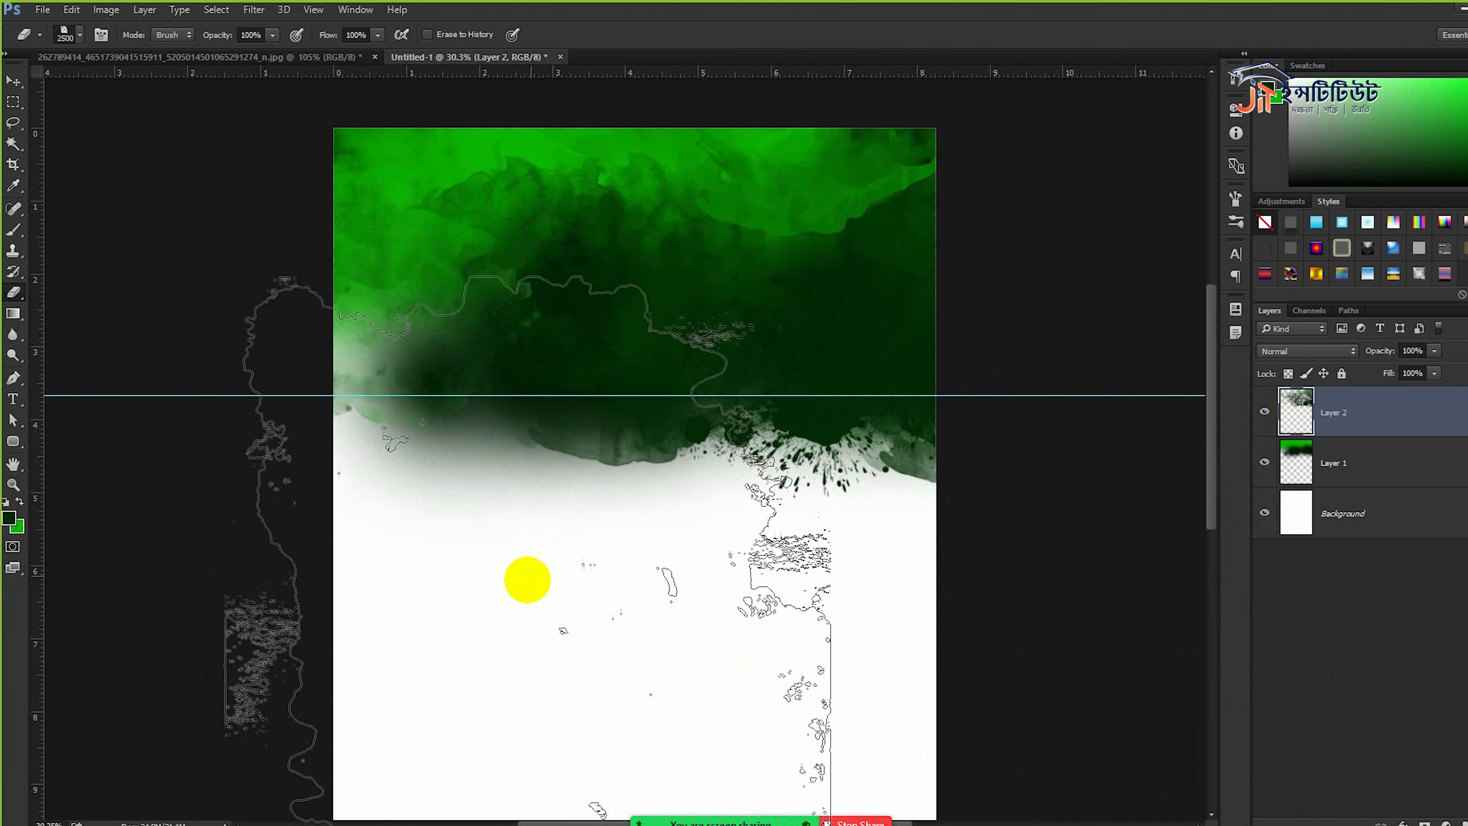
{"action": "key", "text": "bracketleft"}
{"action": "key", "text": "bracketleft"}
{"action": "key", "text": "bracketleft"}
{"action": "key", "text": "bracketleft"}
{"action": "key", "text": "bracketleft"}
{"action": "key", "text": "bracketleft"}
{"action": "key", "text": "bracketleft"}
{"action": "key", "text": "bracketleft"}
{"action": "key", "text": "bracketleft"}
{"action": "key", "text": "bracketleft"}
{"action": "key", "text": "bracketleft"}
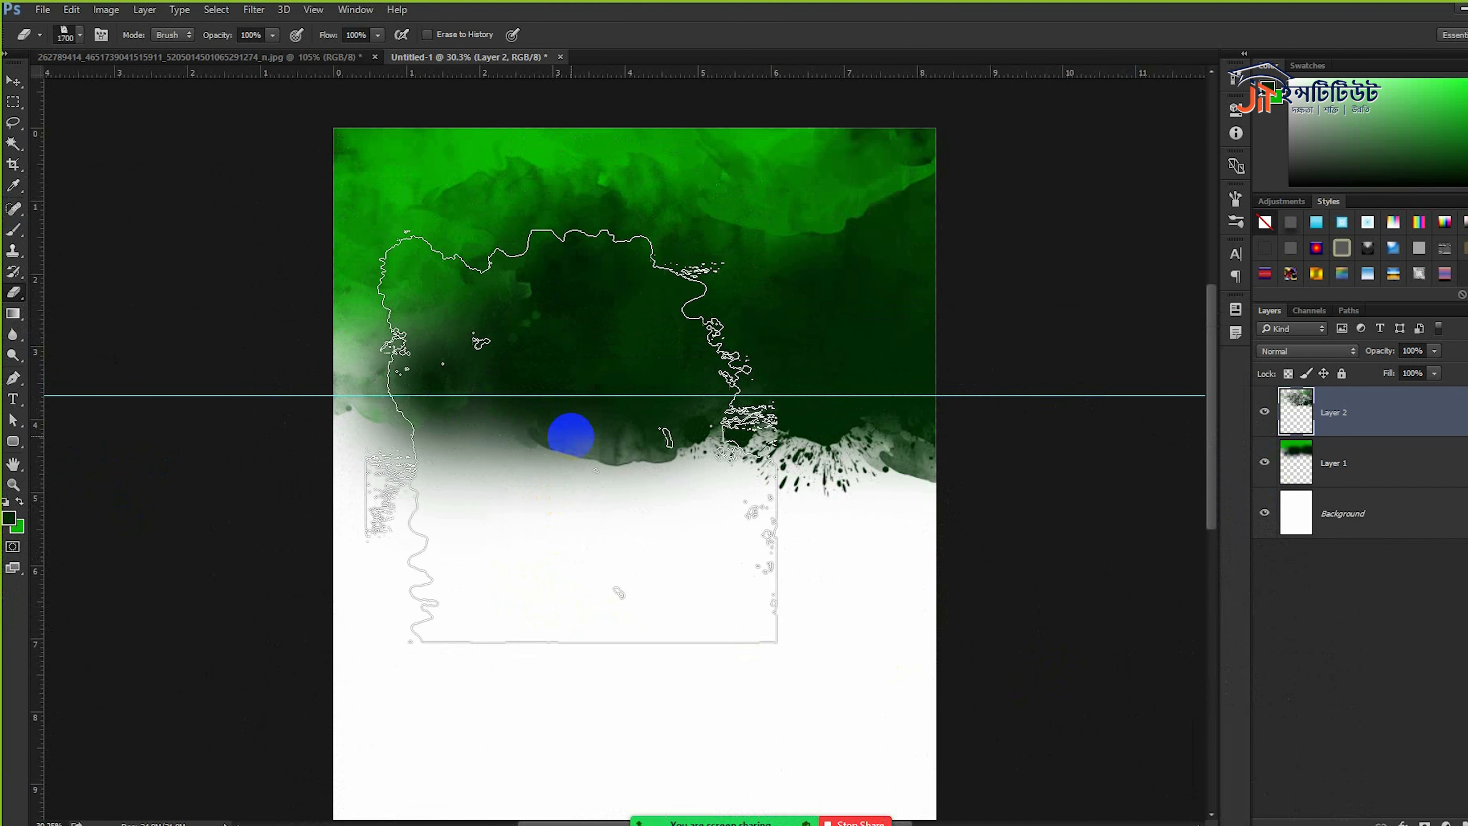
- Undo the textured erasing on the left side of Layer 2
{"action": "key", "text": "ctrl+z"}
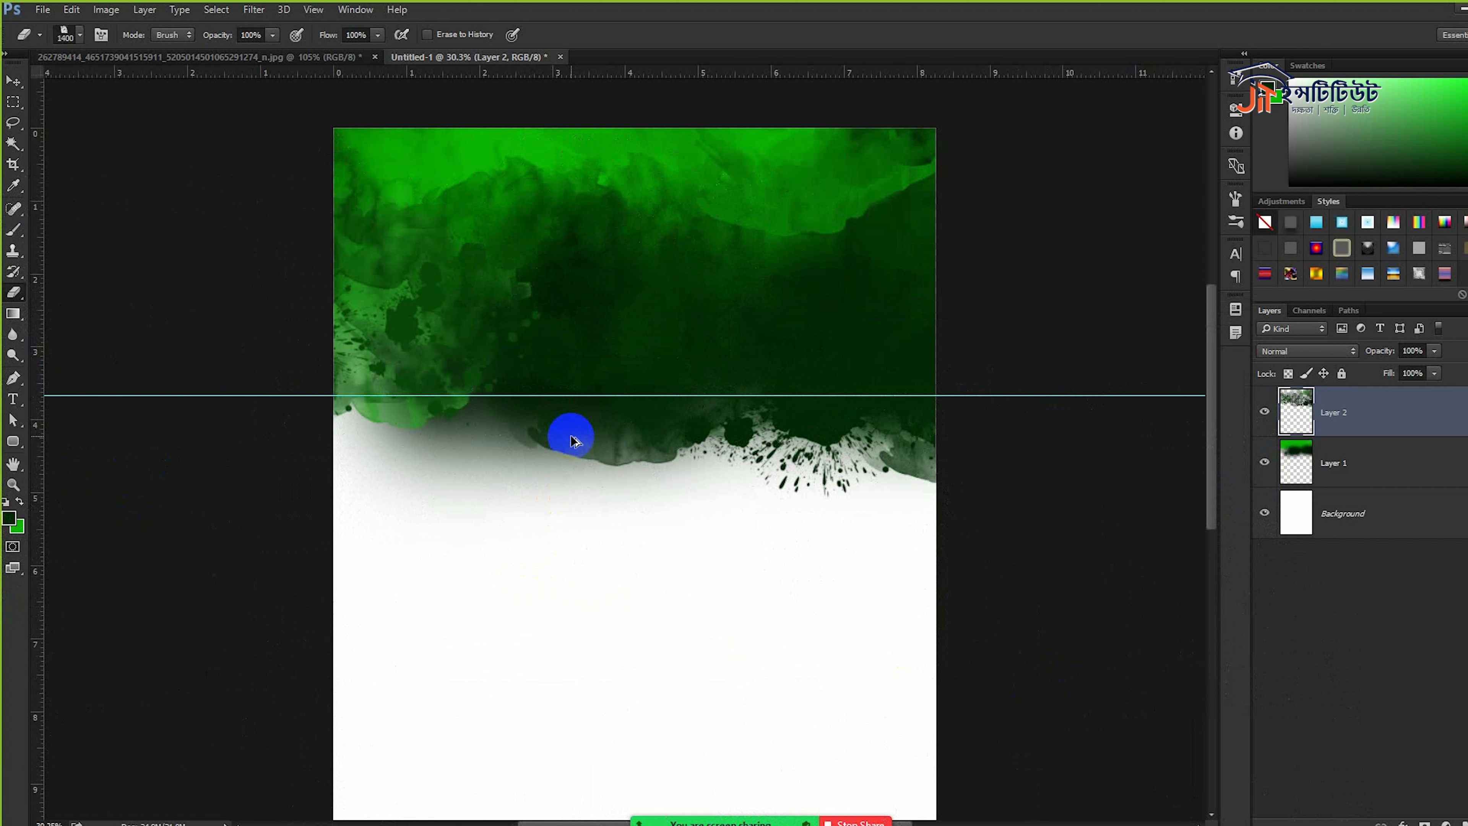
{"action": "key", "text": "ctrl+alt+z"}
{"action": "key", "text": "ctrl+alt+z"}
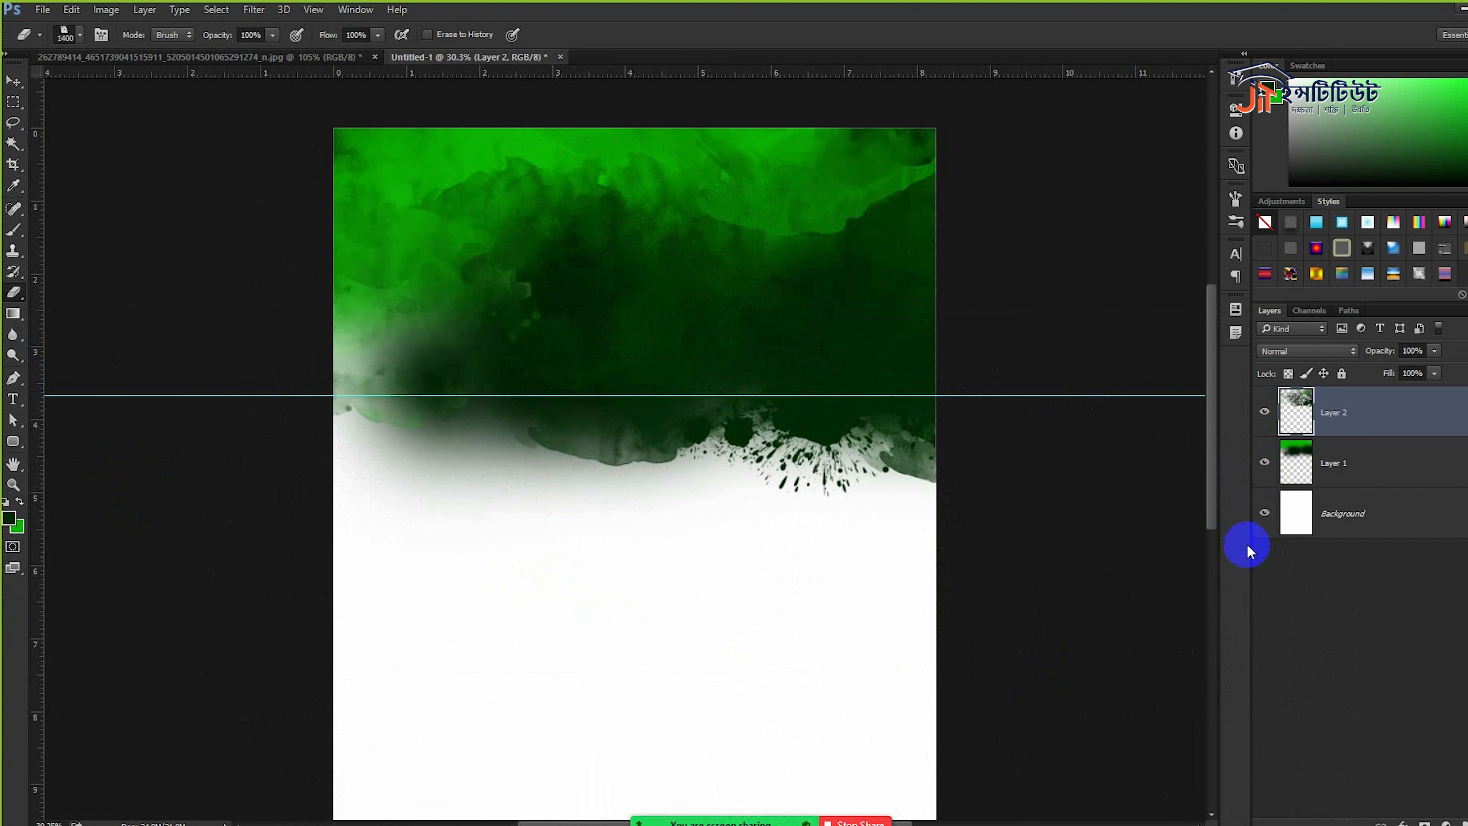
- Select Layer 1 and erase its blurred lower edge from left to right with the 1765 px smoke brush
{"action": "left_click", "coordinate": [1334, 467]}
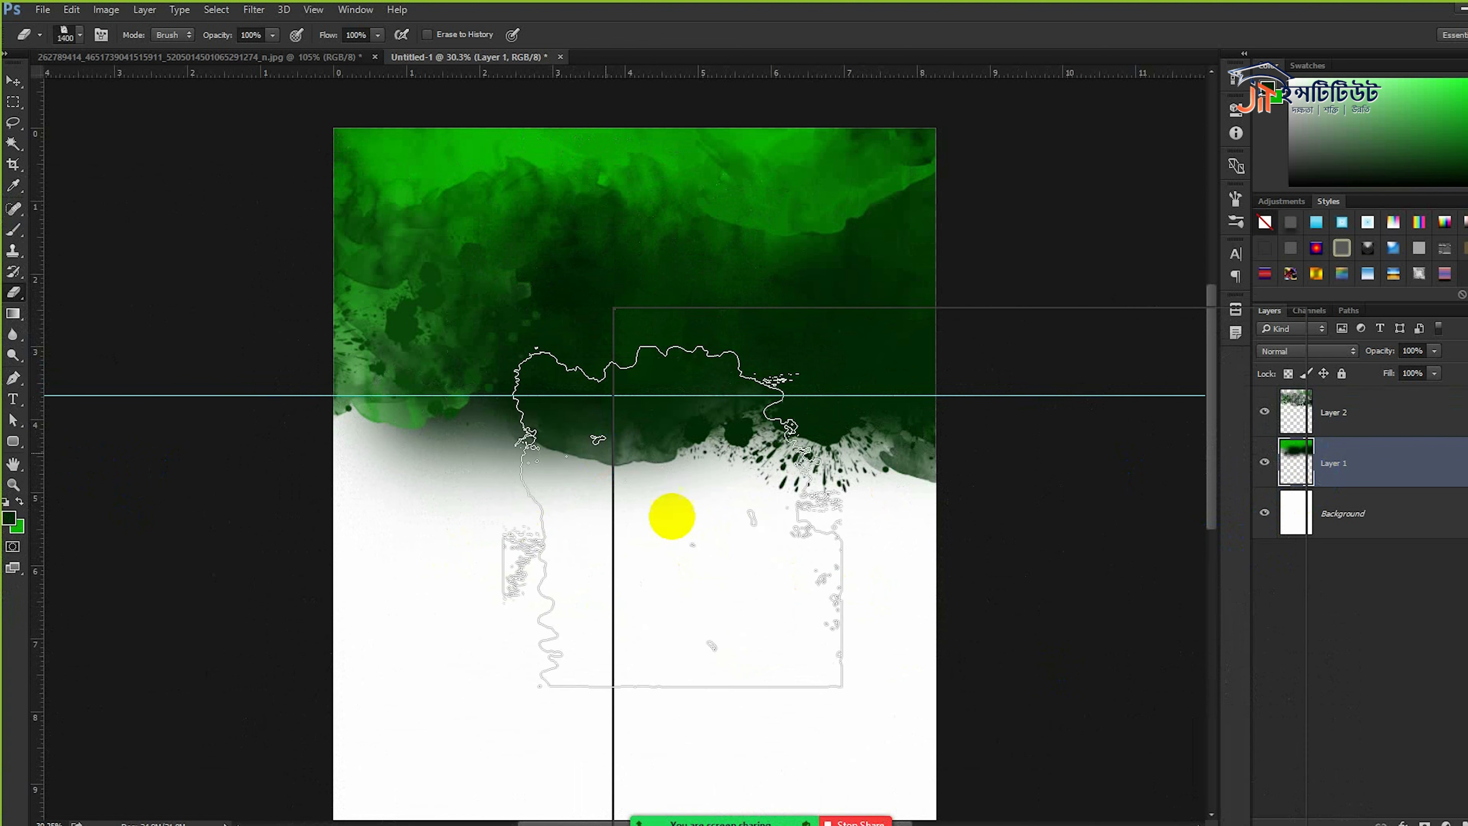
{"action": "right_click", "coordinate": [823, 627]}
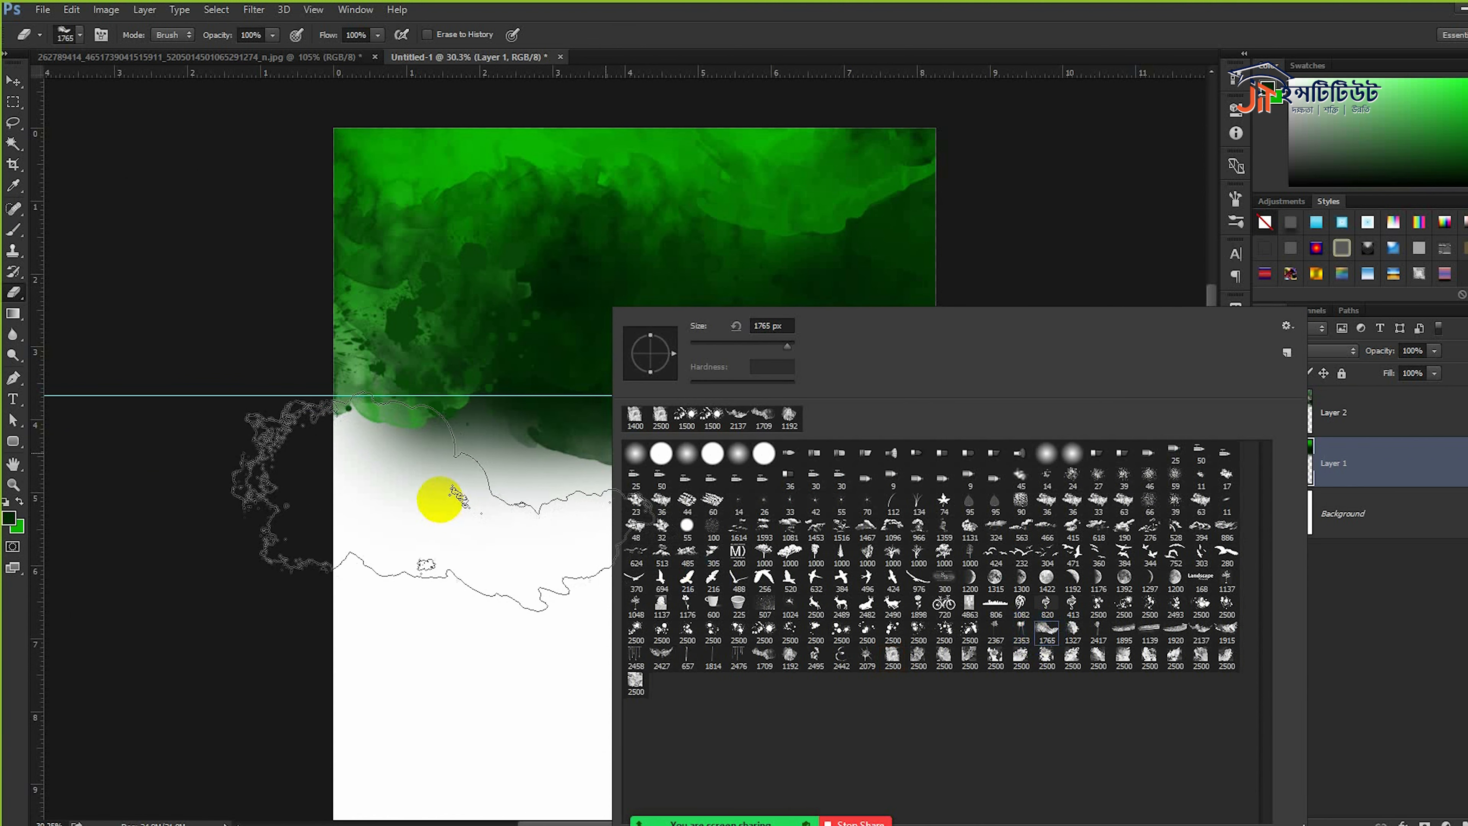
{"action": "left_click", "coordinate": [477, 457]}
{"action": "left_click", "coordinate": [607, 486]}
{"action": "left_click", "coordinate": [846, 494]}
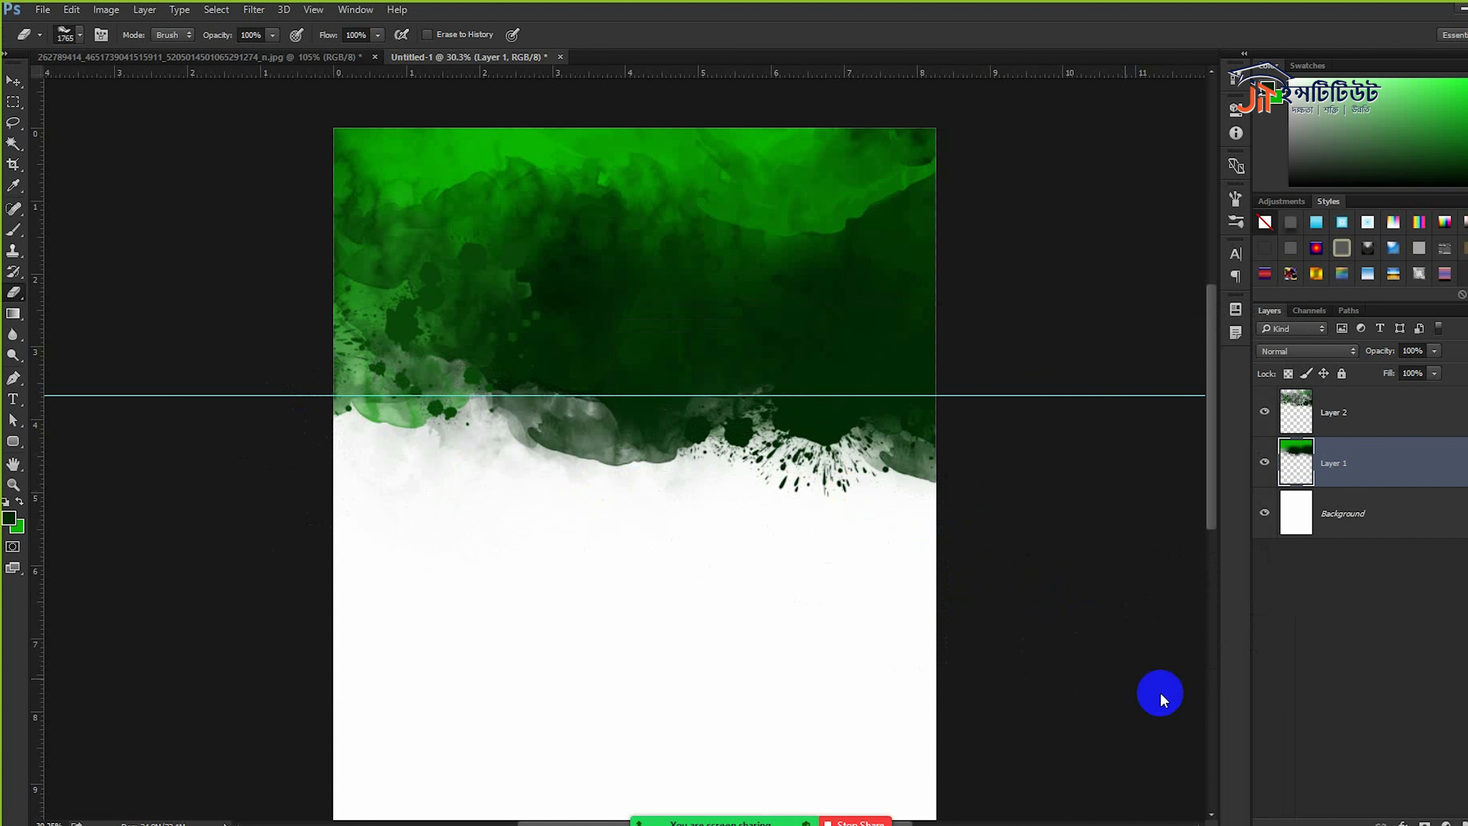
{"action": "left_click", "coordinate": [469, 492]}
{"action": "left_click", "coordinate": [666, 455]}
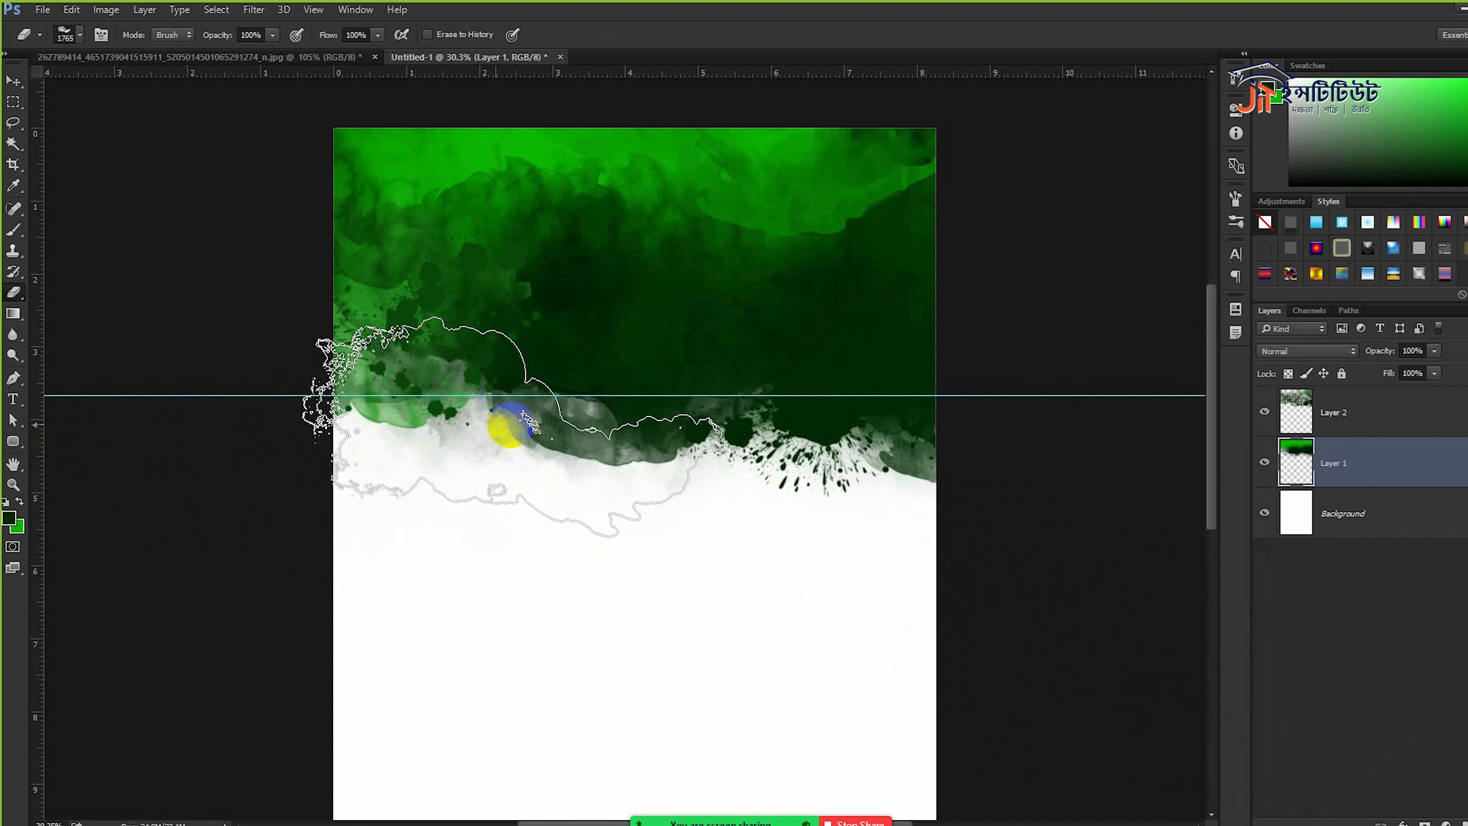
- Select Layer 2, enlarge the smoke eraser to 2000 px and erase along the lower edge of the green area
{"action": "left_click", "coordinate": [1416, 432]}
{"action": "key", "text": "]"}
{"action": "left_click", "coordinate": [460, 400]}
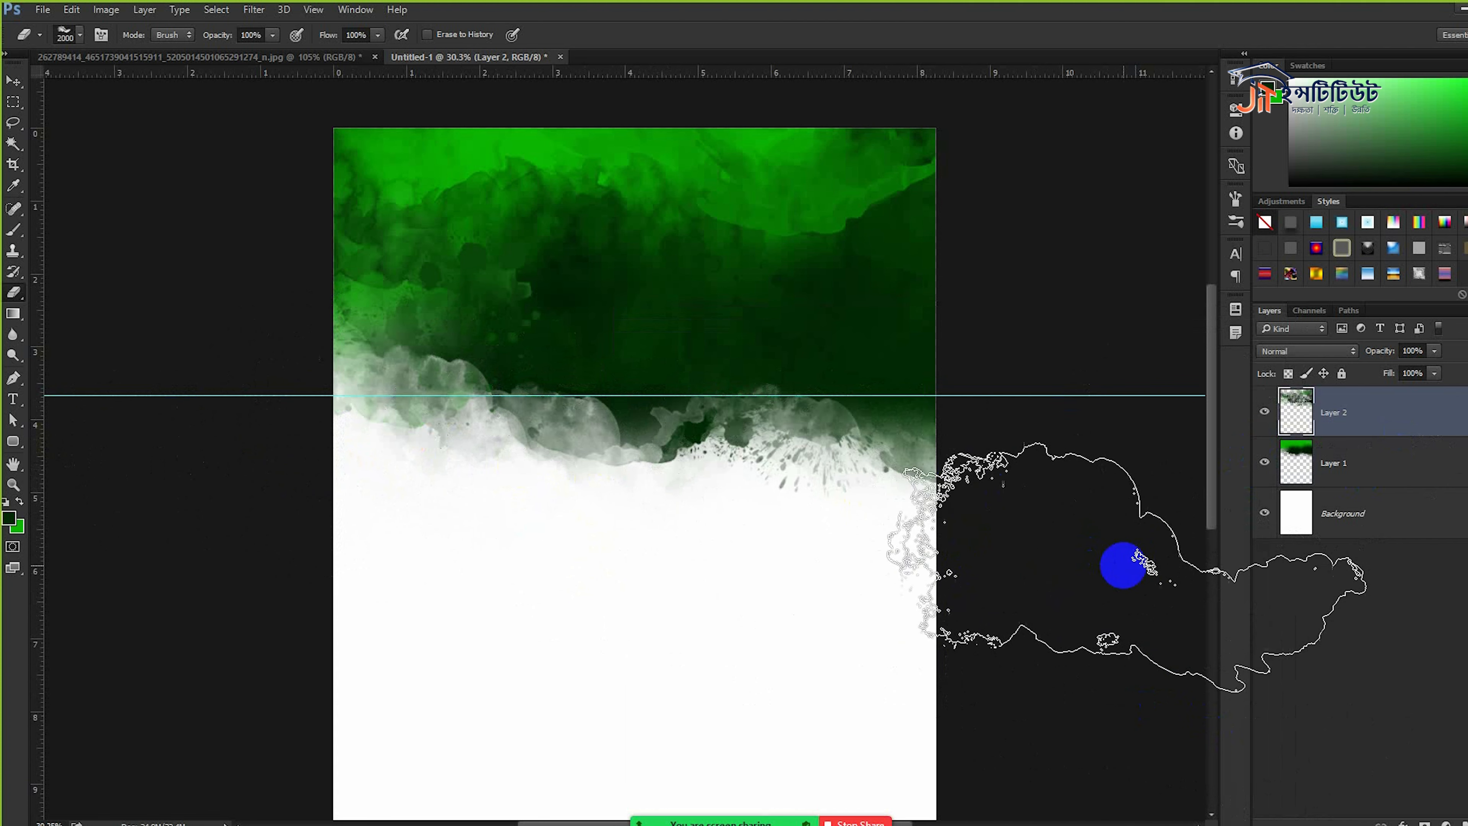
- Set the eraser opacity to 50% and undo a trial stroke across the green area of Layer 2
{"action": "left_click", "coordinate": [669, 520]}
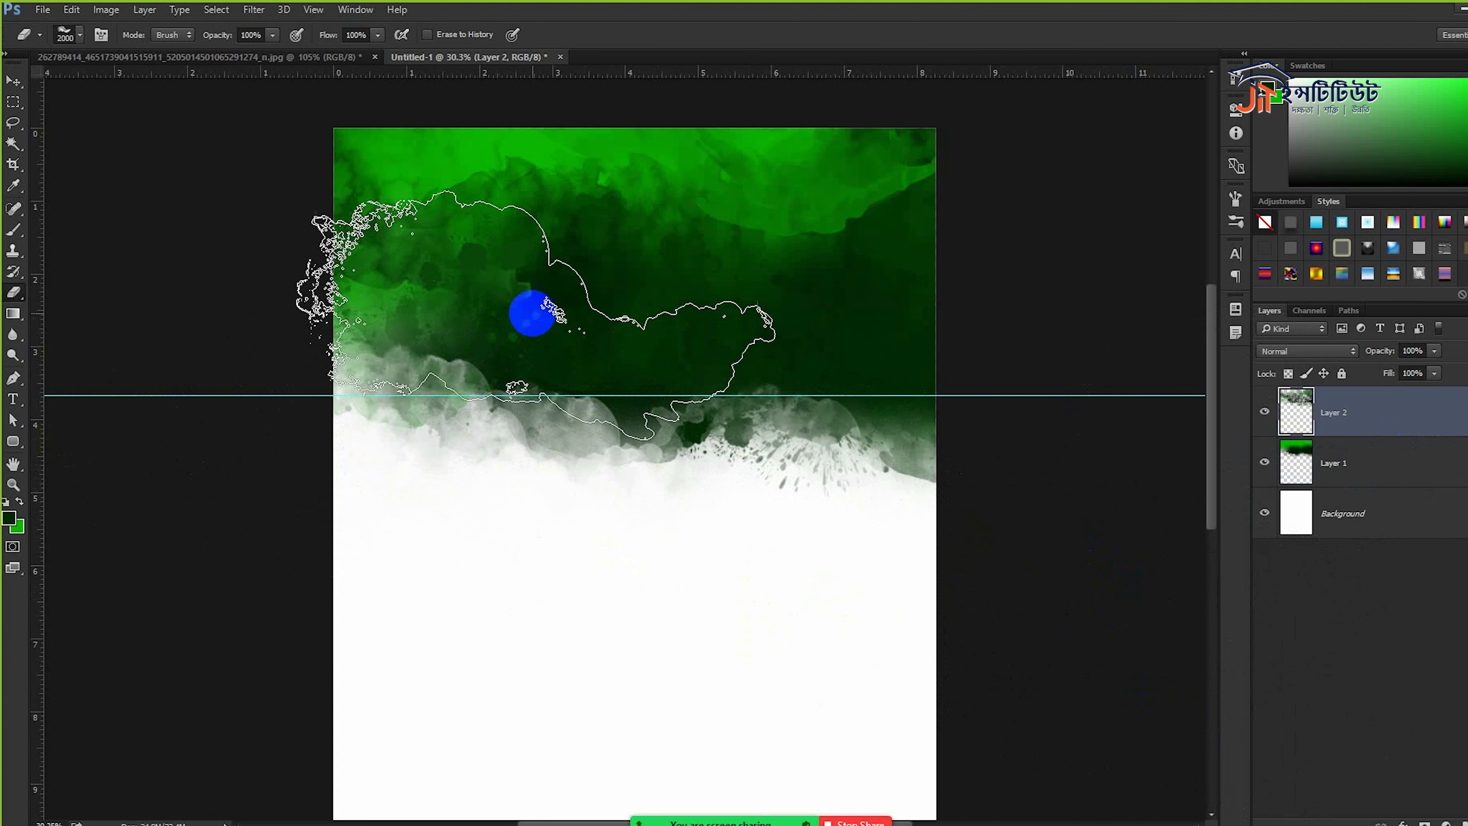
{"action": "key", "text": "5"}
{"action": "mouse_move", "coordinate": [578, 376]}
{"action": "left_mouse_down"}
{"action": "mouse_move", "coordinate": [498, 436]}
{"action": "mouse_move", "coordinate": [787, 459]}
{"action": "mouse_move", "coordinate": [838, 369]}
{"action": "left_mouse_up"}
{"action": "key", "text": "ctrl+z"}
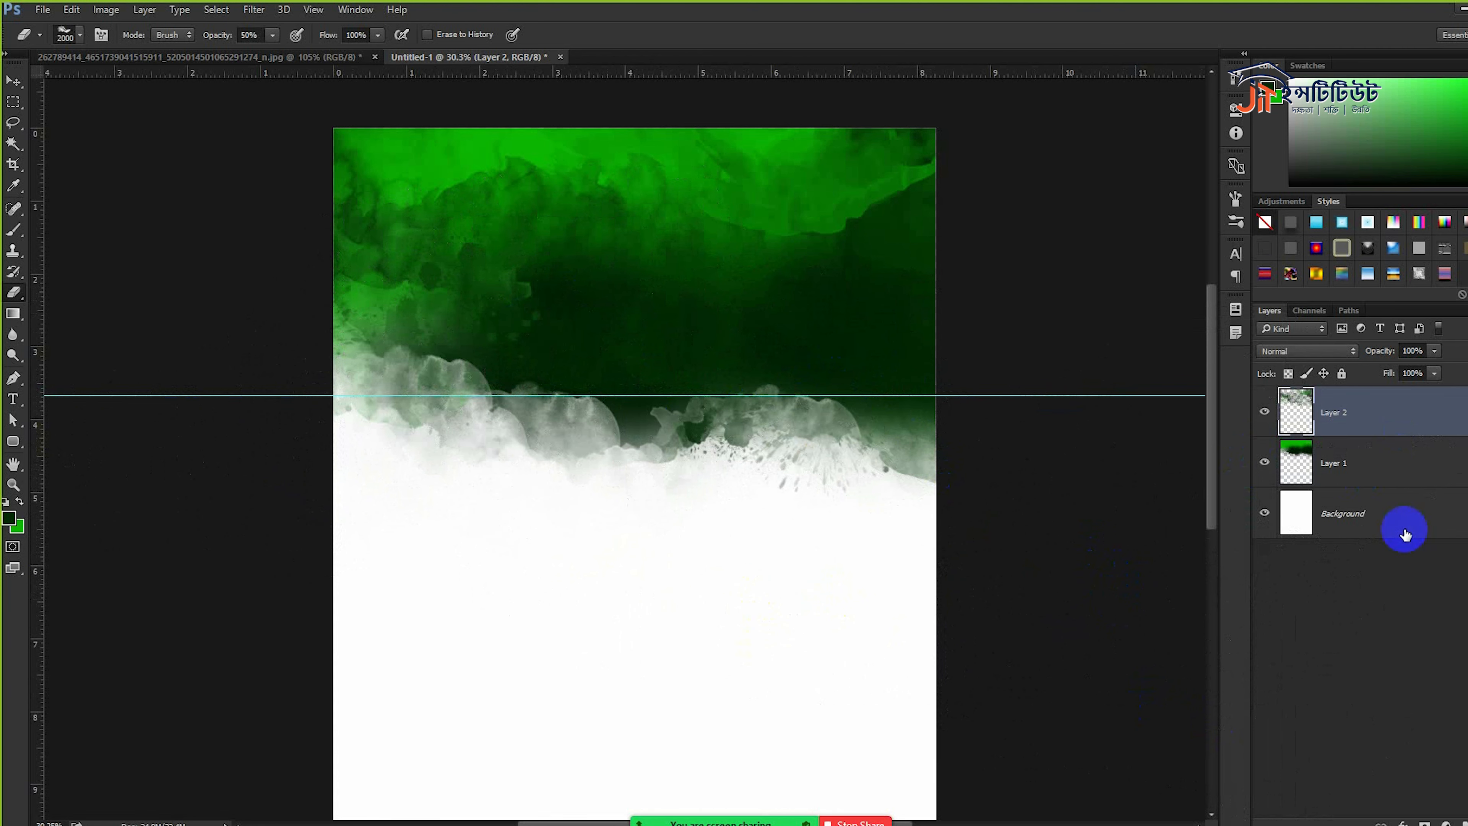
- Select Layer 1 and erase soft smoky patches in the dark green area and the page's upper-left corner with the 2000 px eraser at 50% opacity
{"action": "left_click", "coordinate": [1383, 482]}
{"action": "left_click", "coordinate": [850, 333]}
{"action": "left_click", "coordinate": [561, 410]}
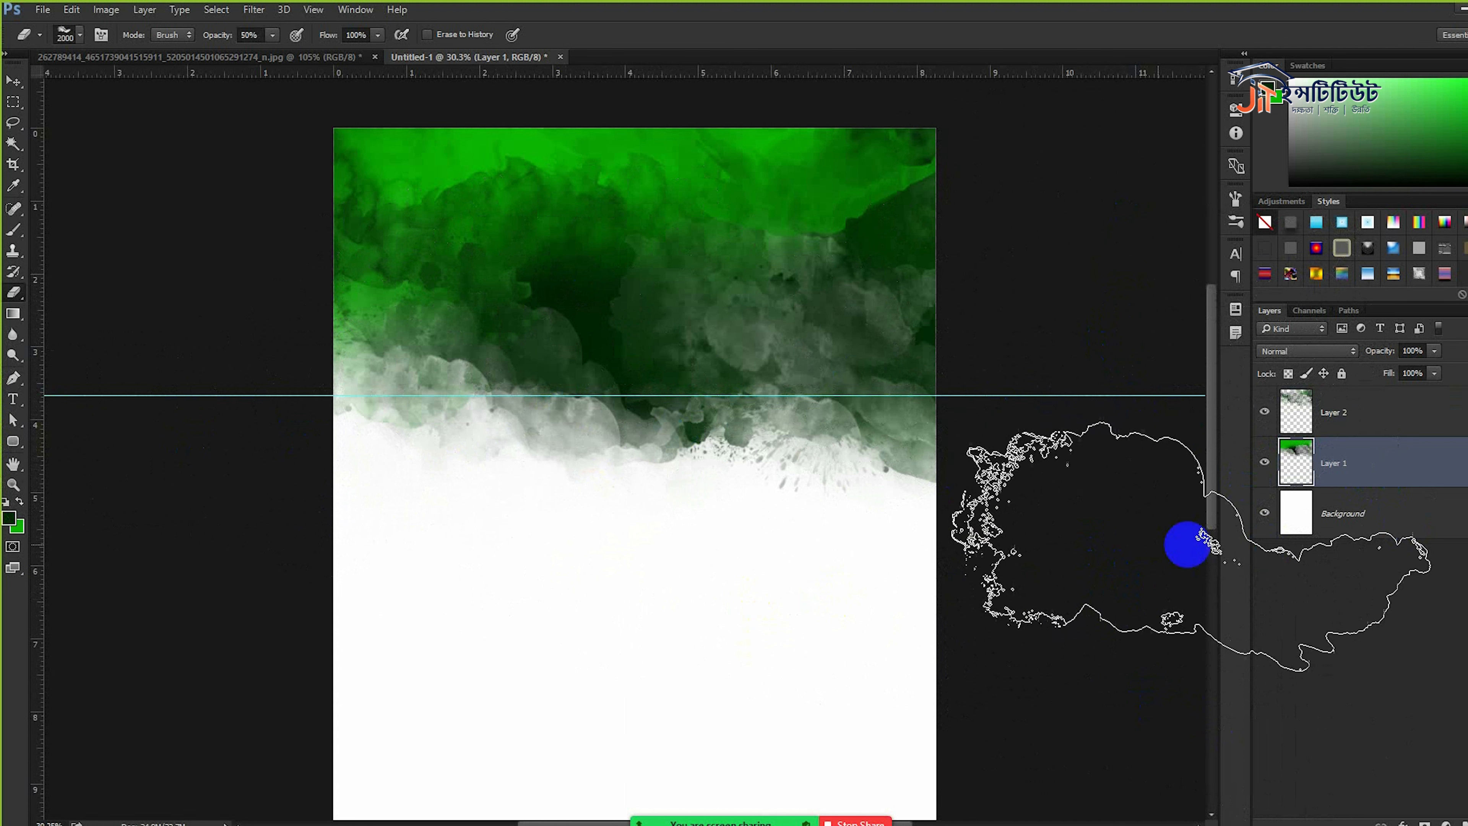
{"action": "left_click", "coordinate": [248, 127]}
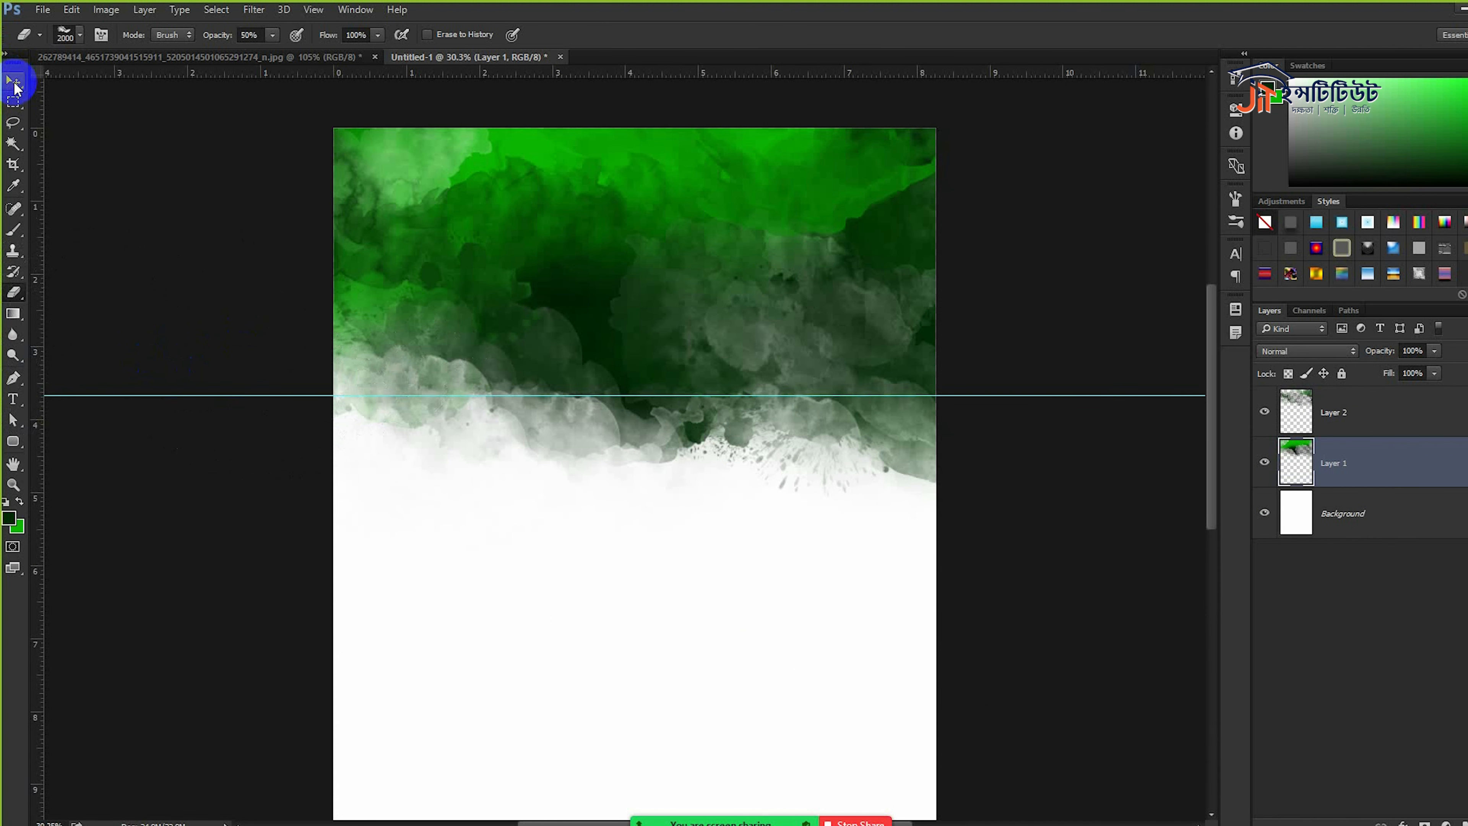
- Remove the horizontal guide from the page
{"action": "key", "text": "ctrl"}
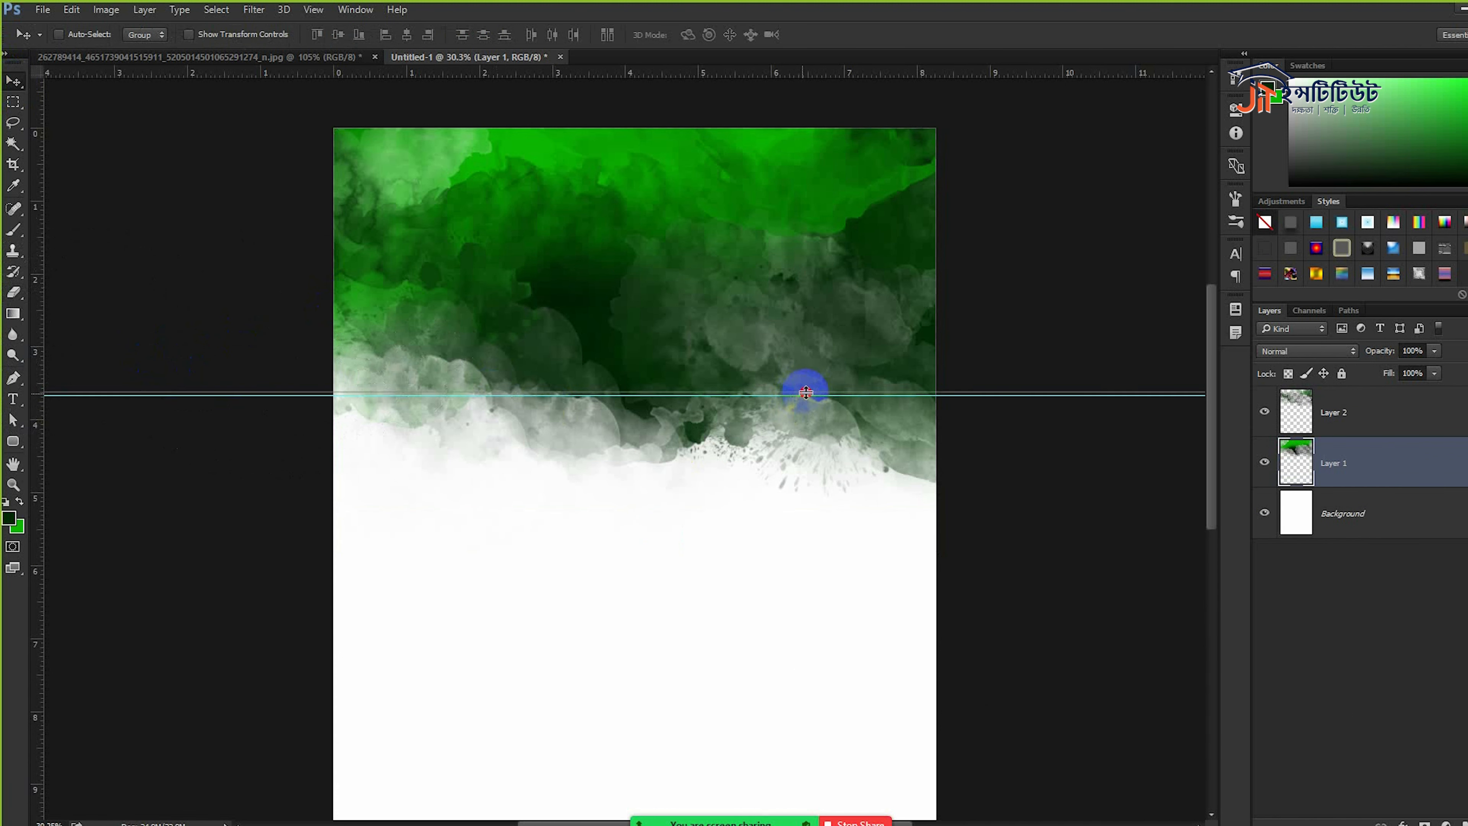
{"action": "scroll", "coordinate": [960, 348], "scroll_direction": "down", "scroll_amount": 7}
{"action": "scroll", "coordinate": [659, 332], "scroll_direction": "up", "scroll_amount": 8}
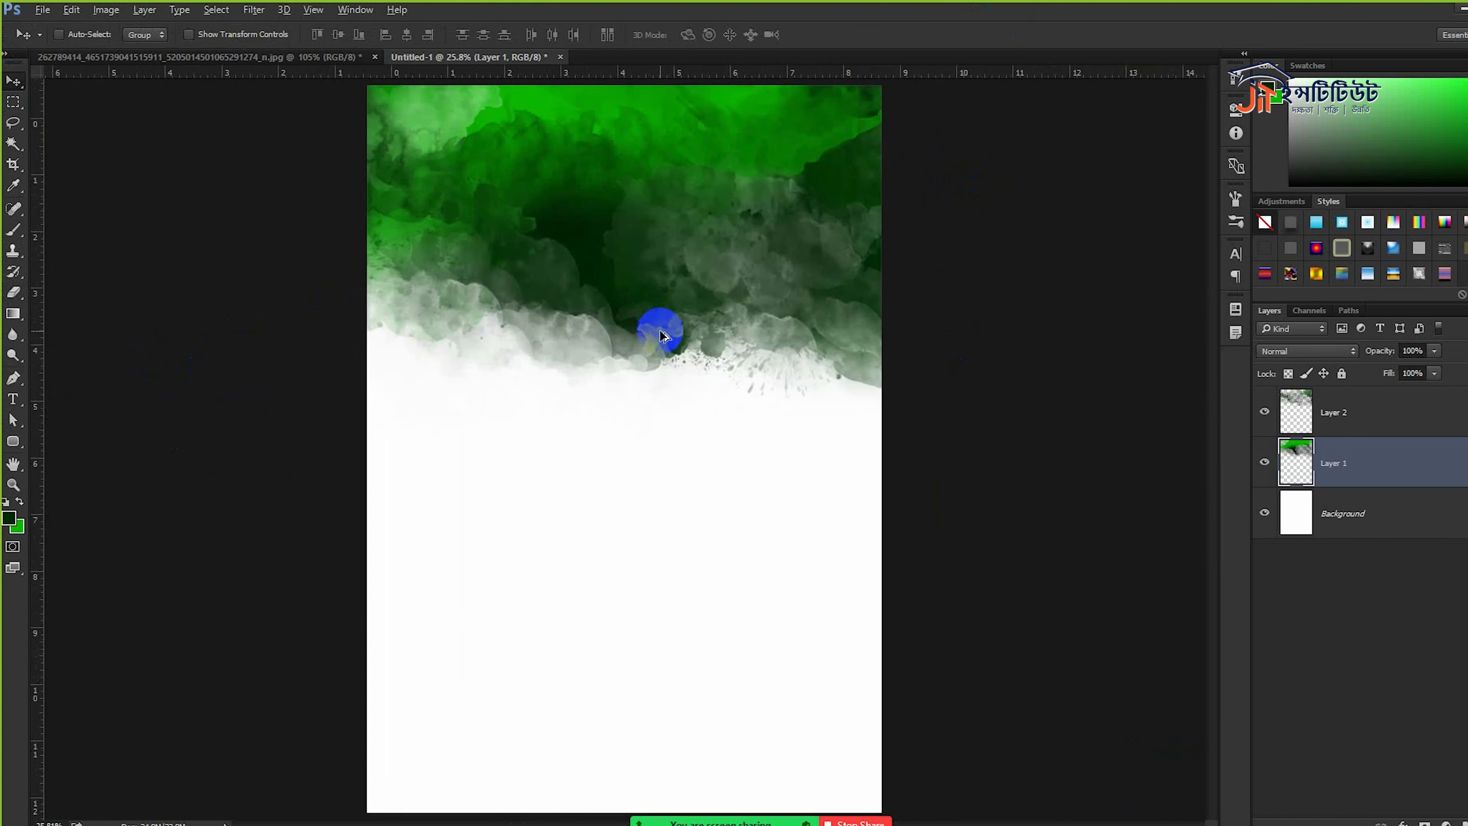
- Add a new layer above Layer 1 and choose the 1915 px smoke brush
{"action": "left_click", "coordinate": [1467, 824]}
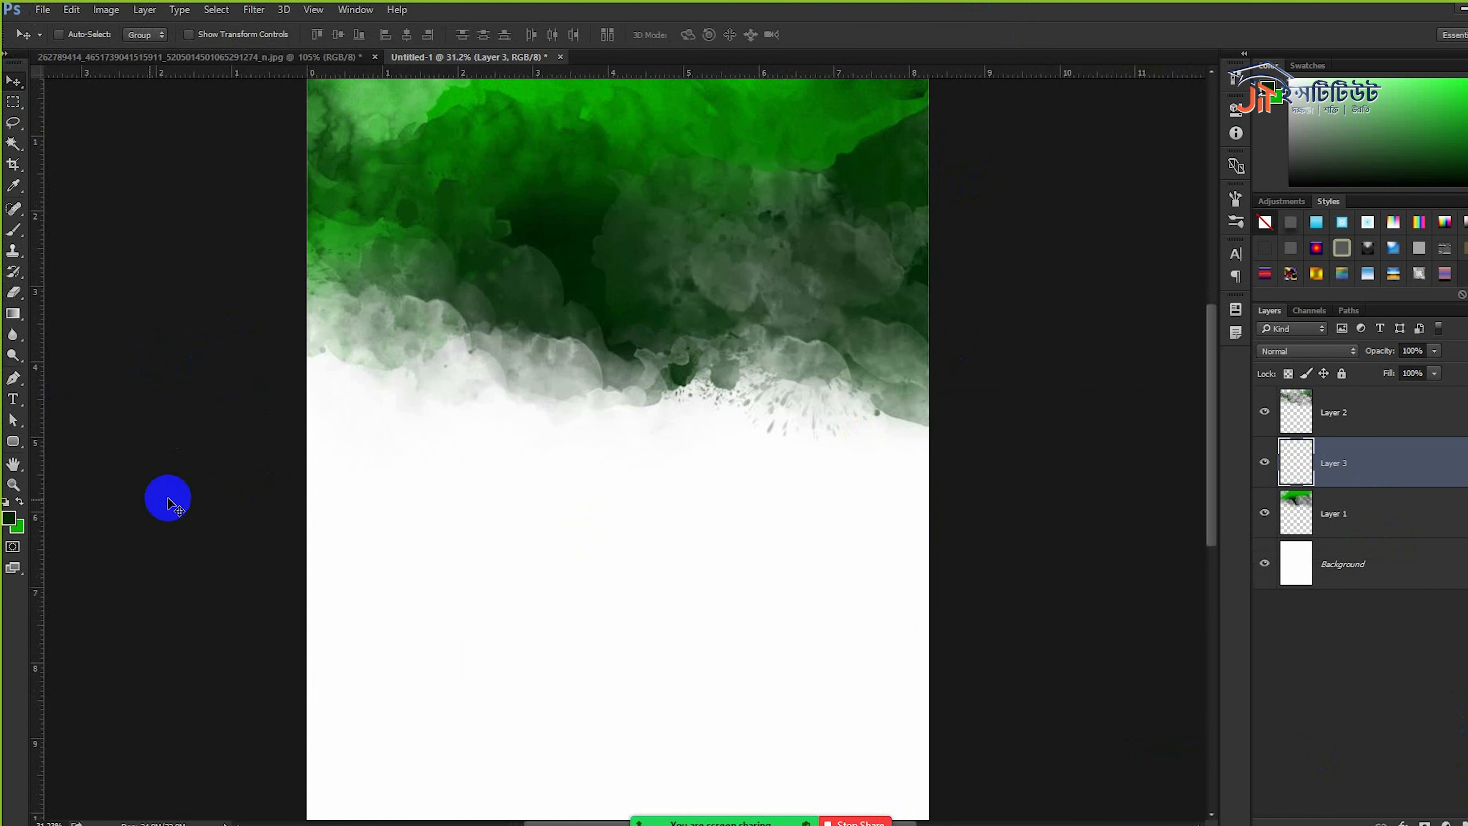
{"action": "left_click", "coordinate": [15, 237]}
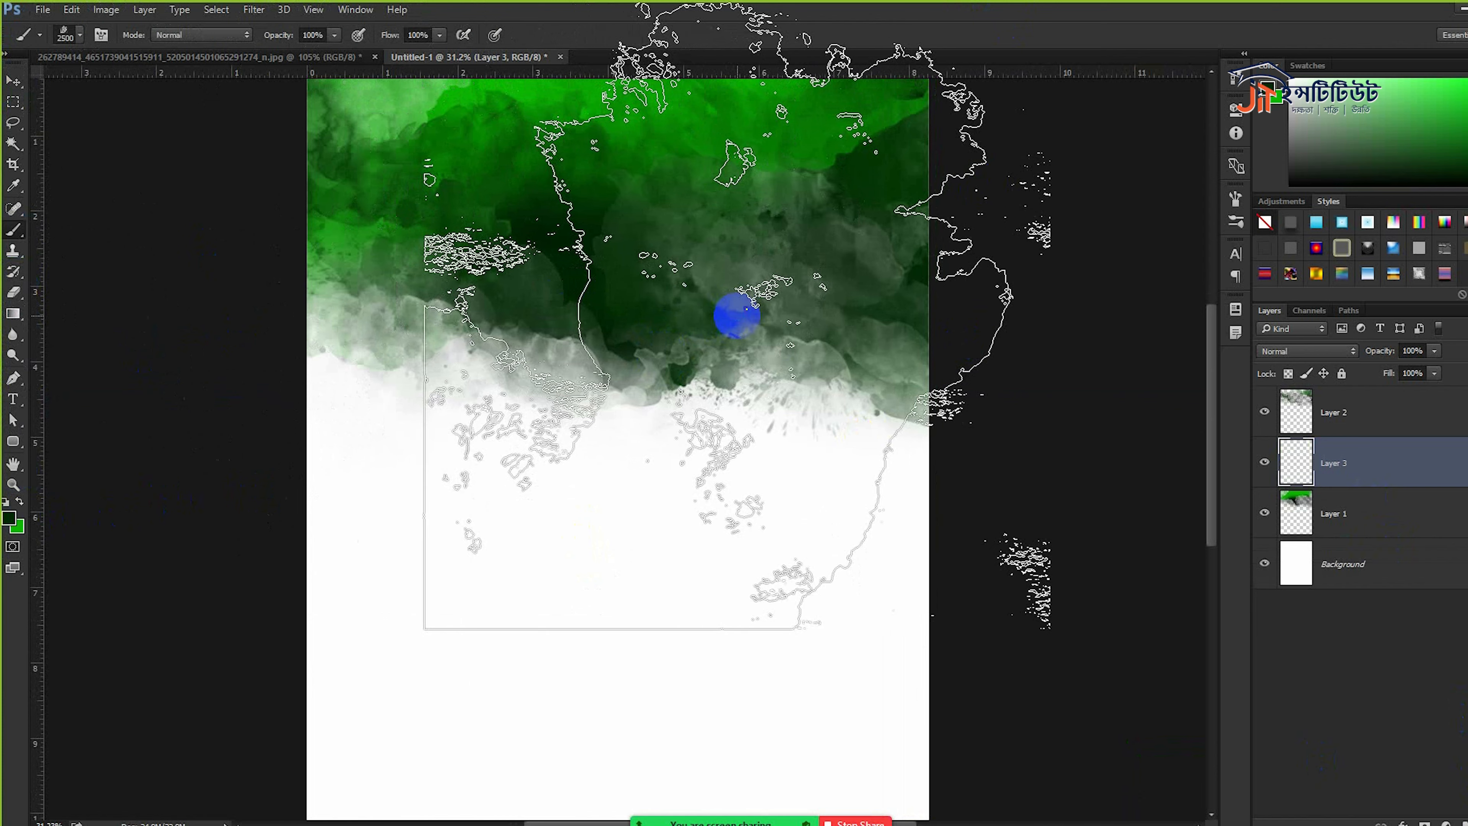
{"action": "right_click", "coordinate": [679, 416]}
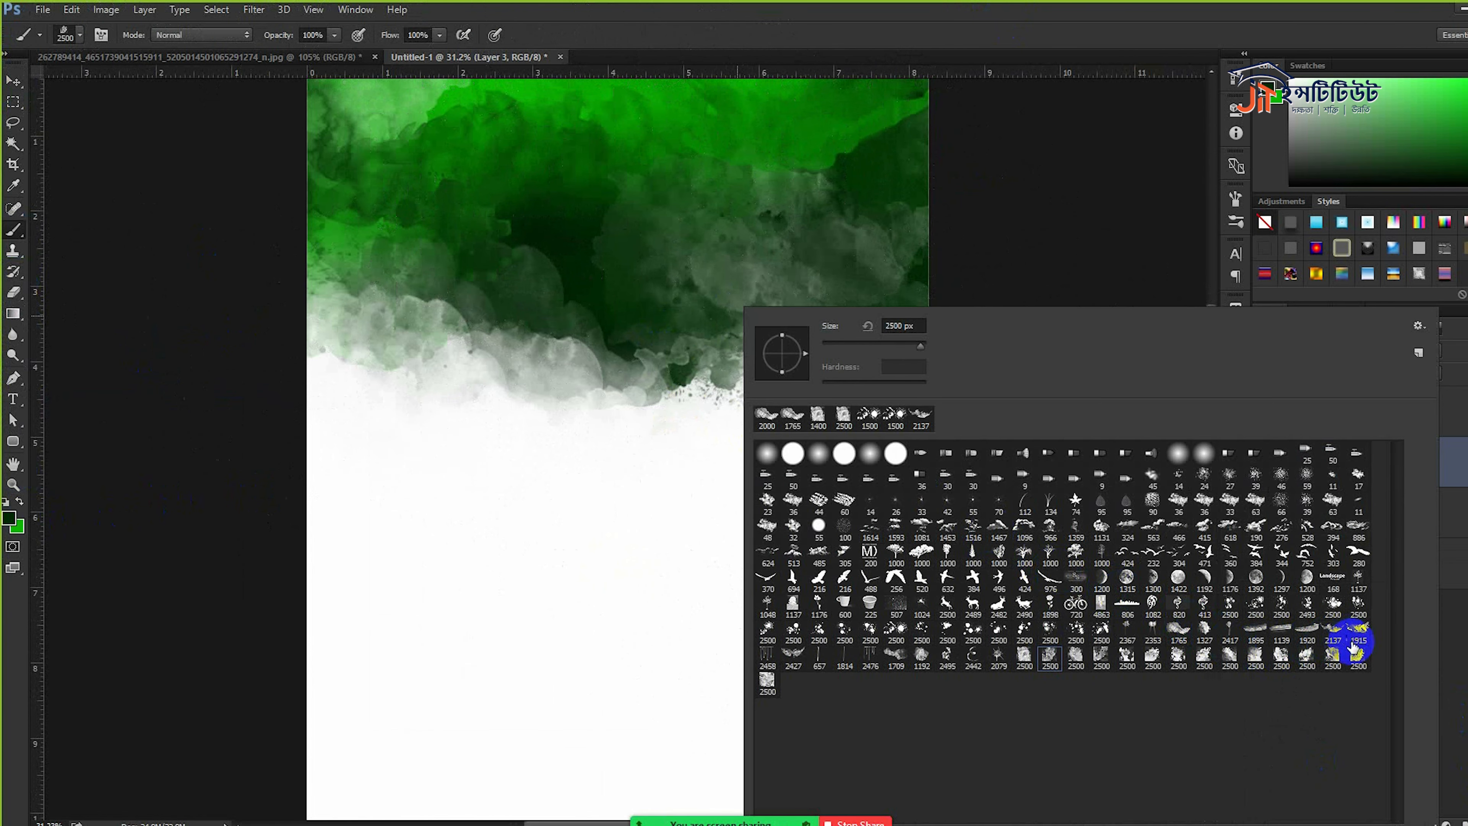
{"action": "left_click", "coordinate": [946, 631]}
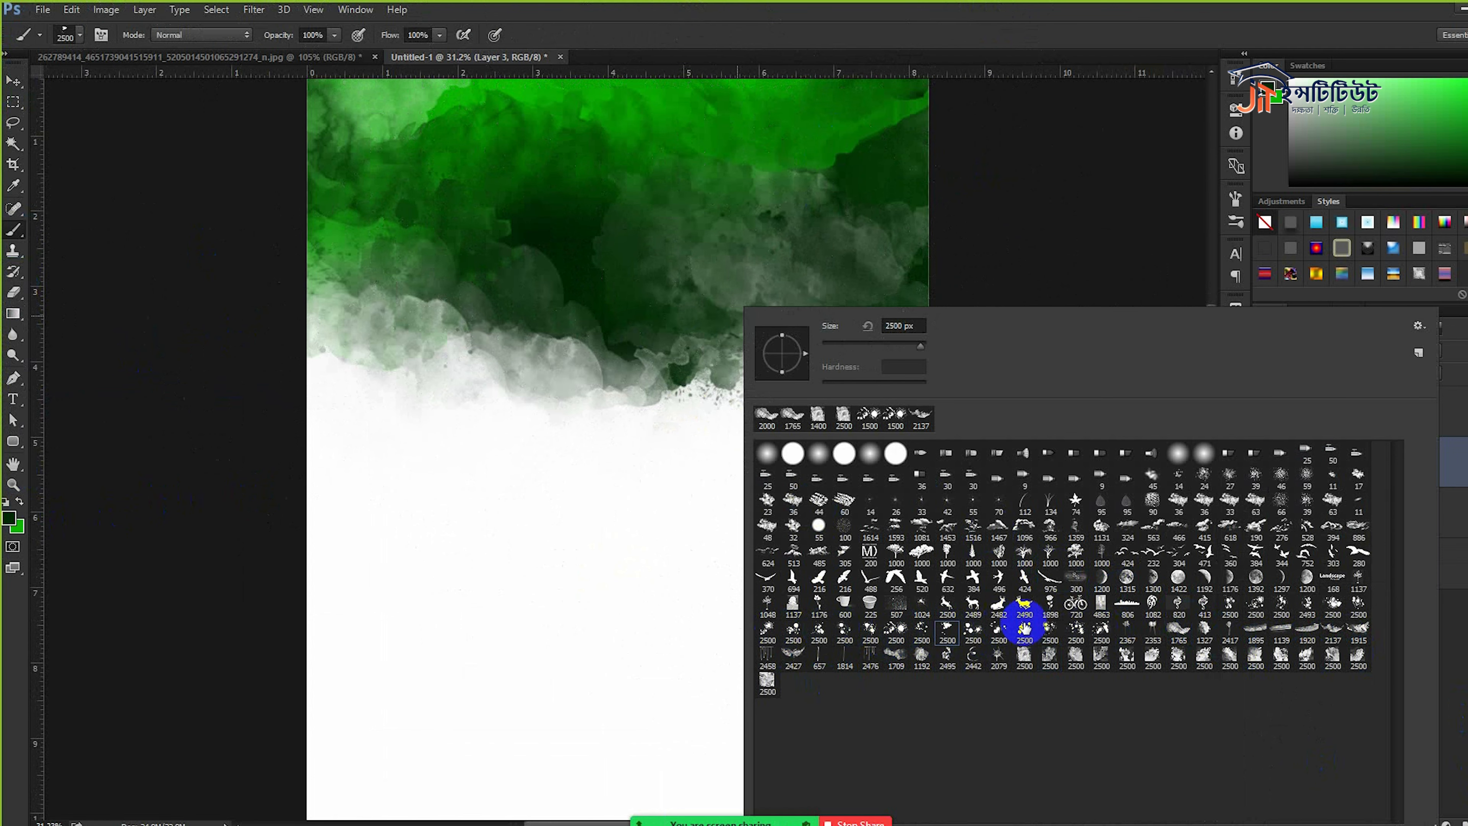
{"action": "left_click", "coordinate": [1047, 630]}
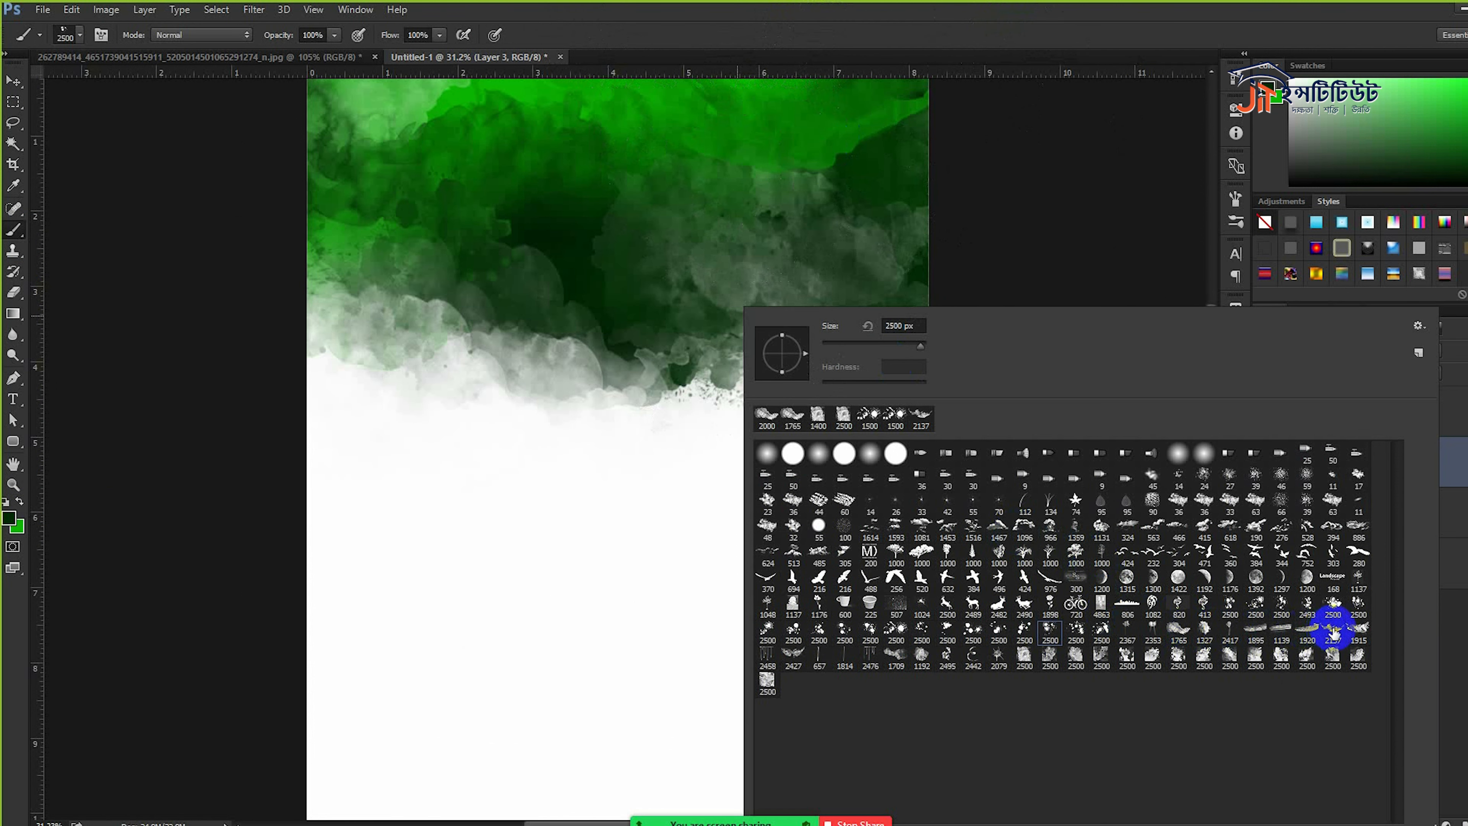
- Paint dark green smoke on Layer 3 over the right side, the left edge and the upper-left corner of the page
{"action": "left_click", "coordinate": [767, 230]}
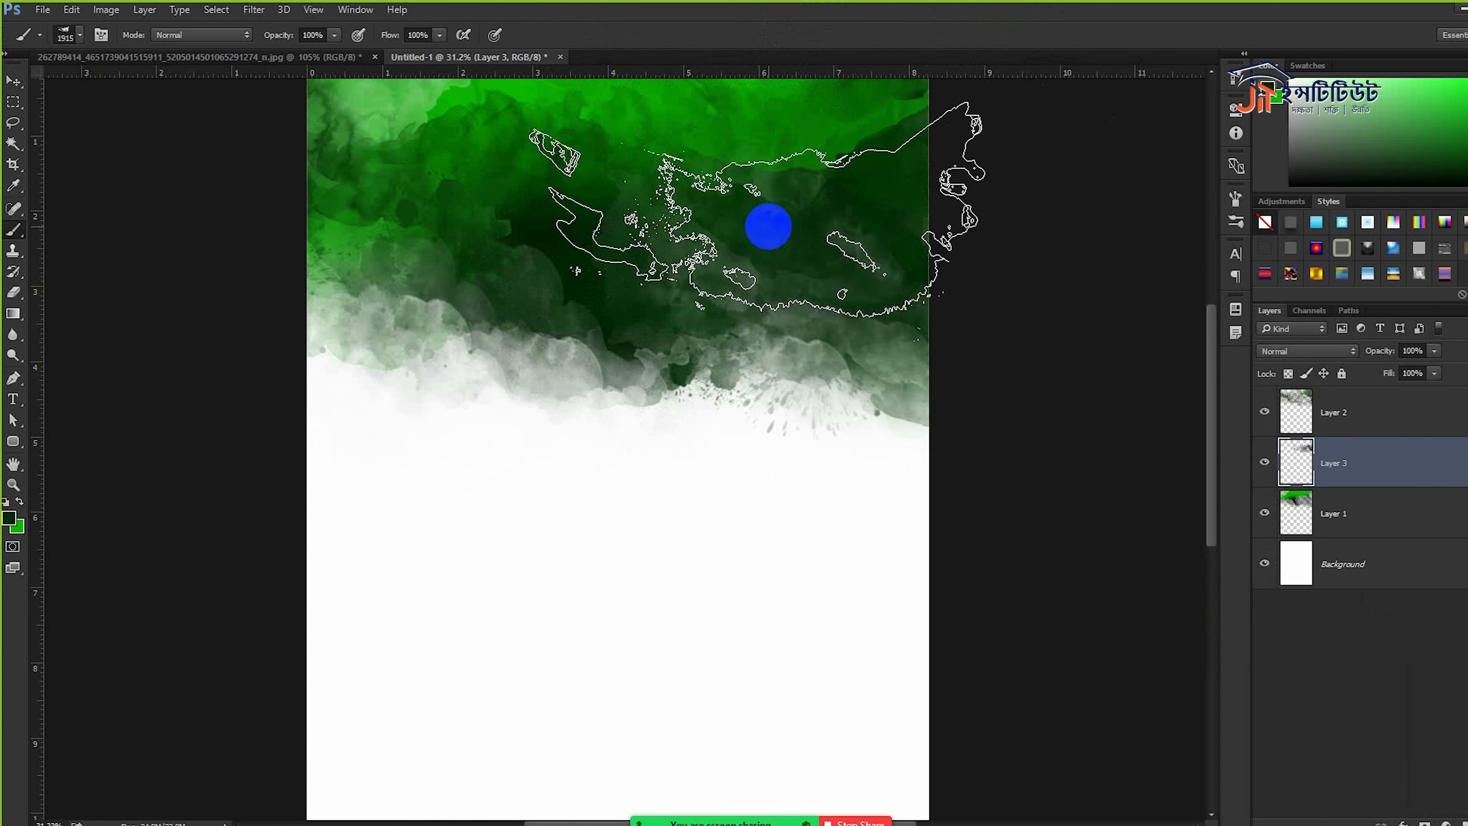
{"action": "mouse_move", "coordinate": [775, 339]}
{"action": "left_mouse_down"}
{"action": "mouse_move", "coordinate": [1032, 344]}
{"action": "mouse_move", "coordinate": [623, 256]}
{"action": "mouse_move", "coordinate": [977, 377]}
{"action": "mouse_move", "coordinate": [1003, 359]}
{"action": "left_mouse_up"}
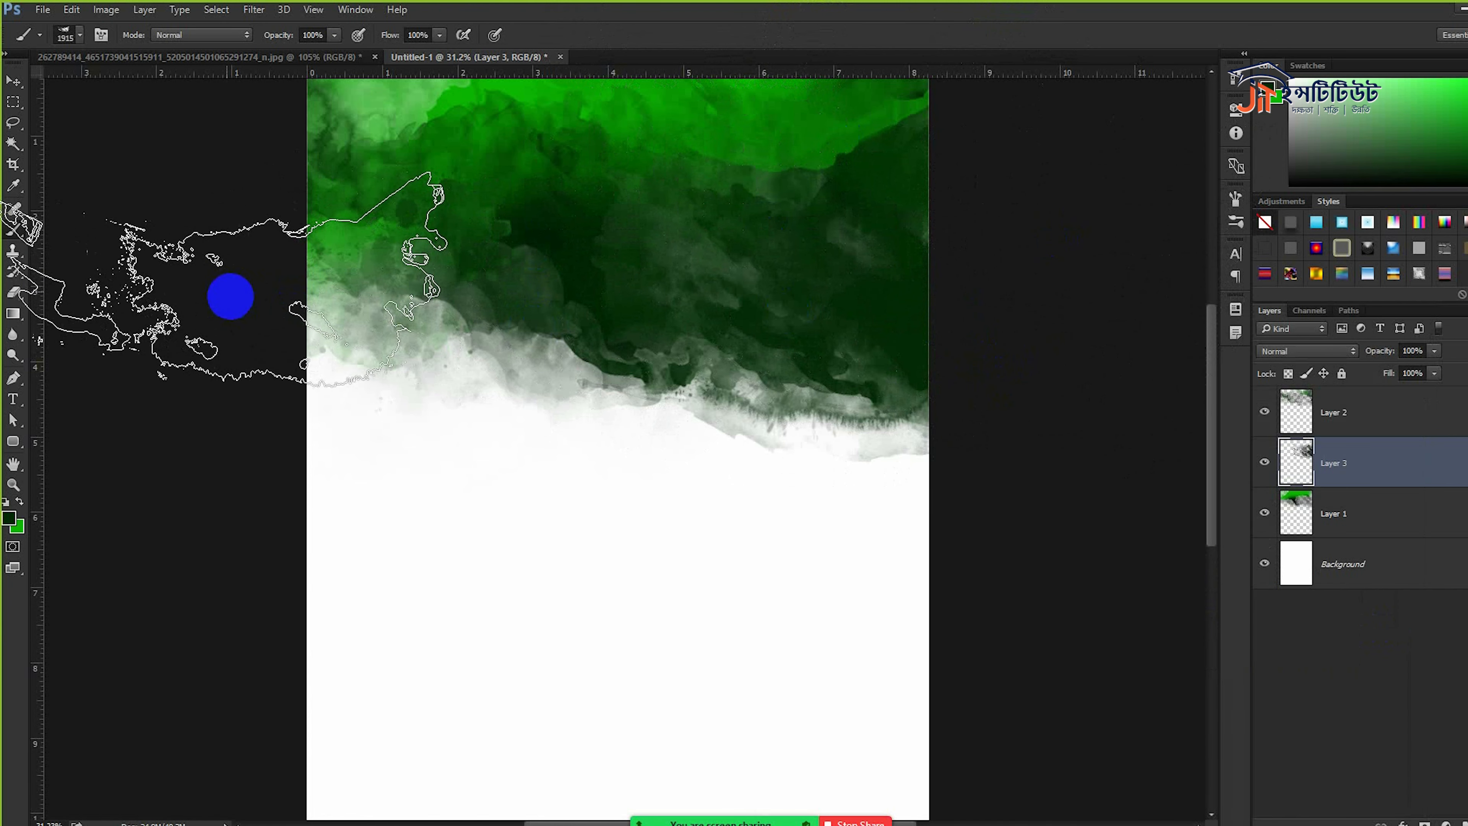
{"action": "left_click", "coordinate": [229, 294]}
{"action": "scroll", "coordinate": [285, 368], "scroll_direction": "up", "scroll_amount": 3}
{"action": "left_click", "coordinate": [291, 121]}
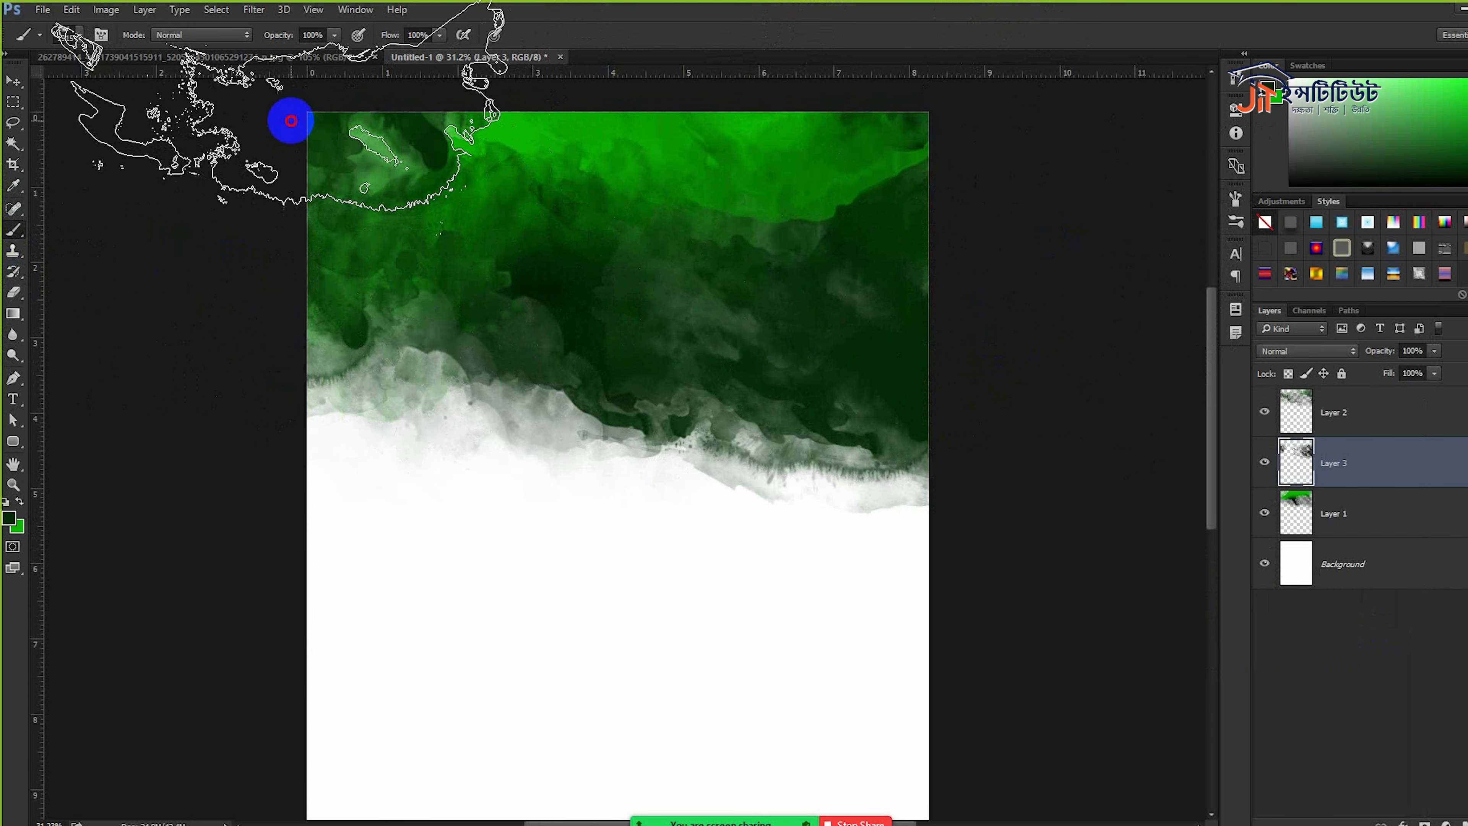
- Examine the red circle and its splattered edges in the reference poster, and return to the untitled document
{"action": "right_click", "coordinate": [693, 333]}
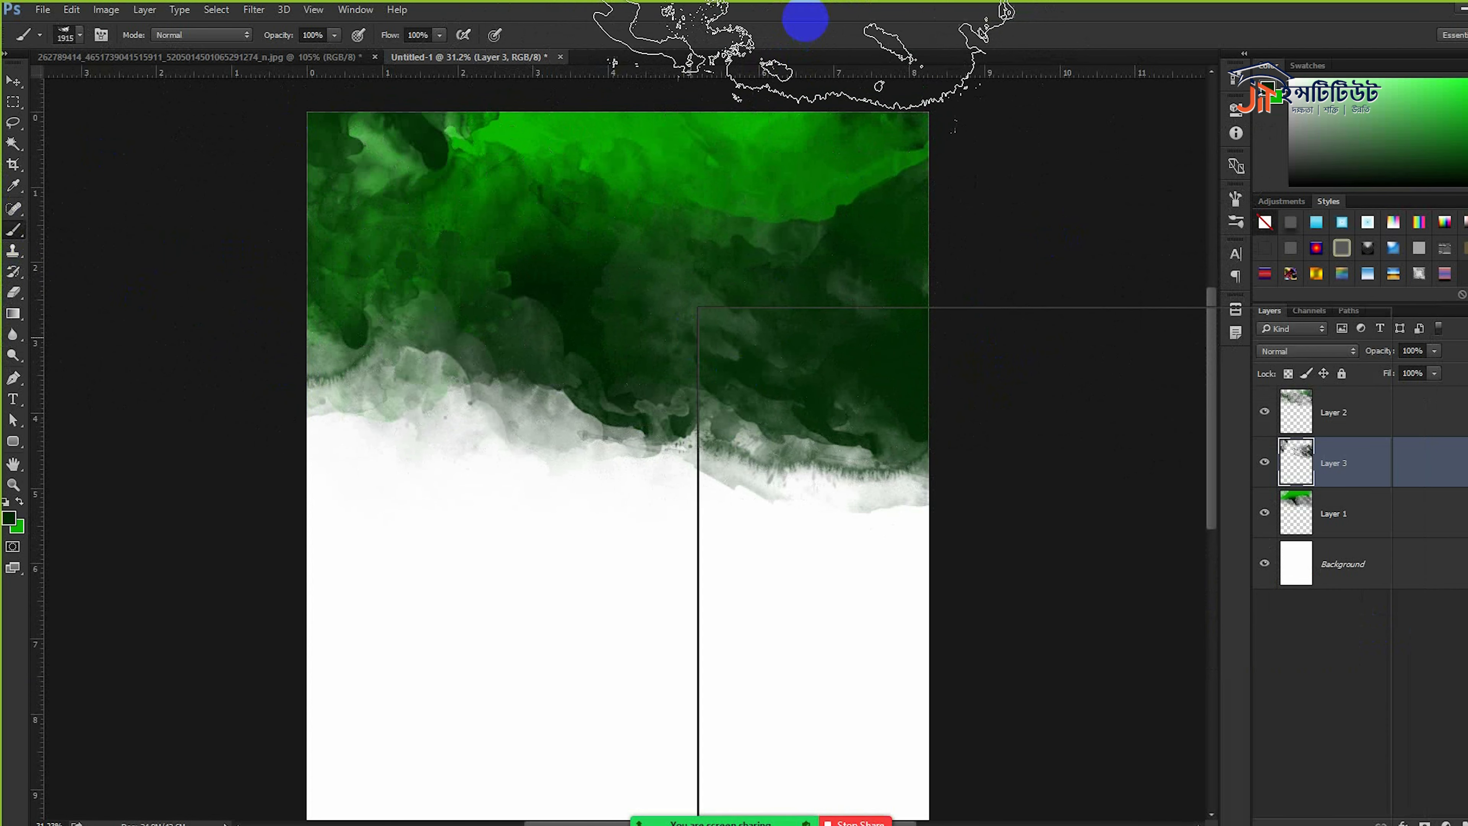
{"action": "left_click", "coordinate": [810, 30]}
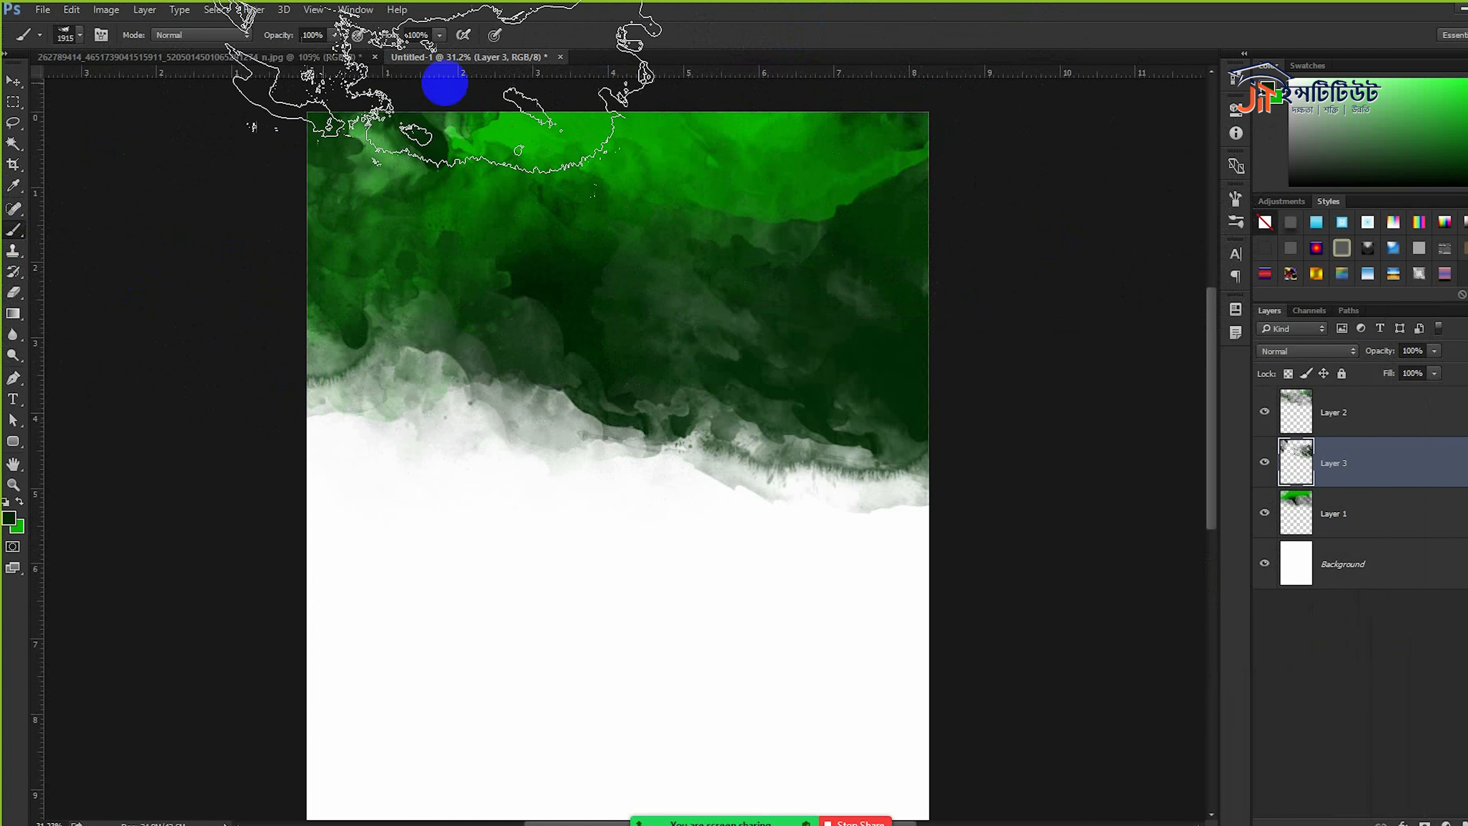
{"action": "left_click", "coordinate": [163, 57]}
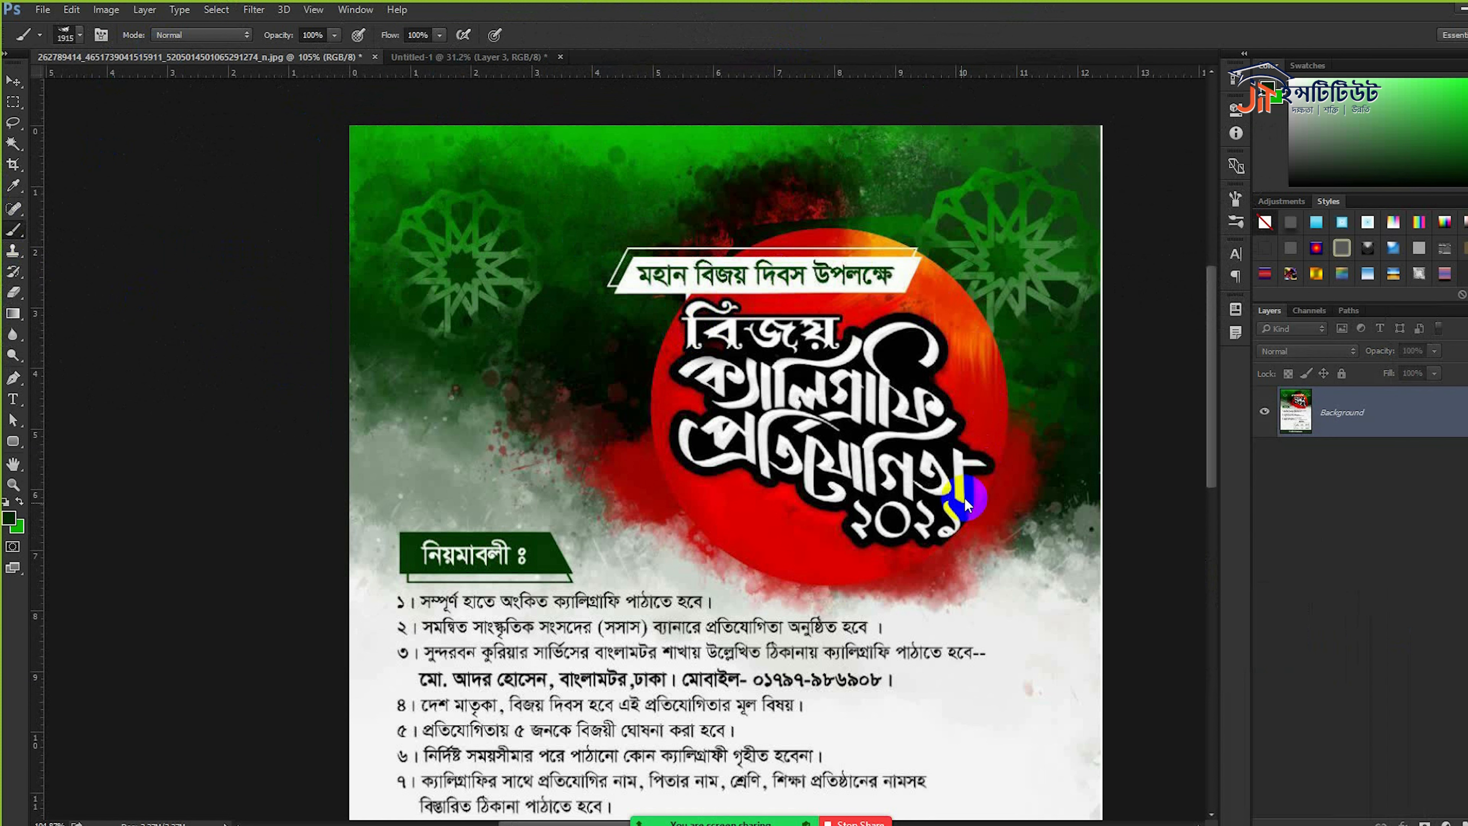
{"action": "left_click", "coordinate": [403, 57]}
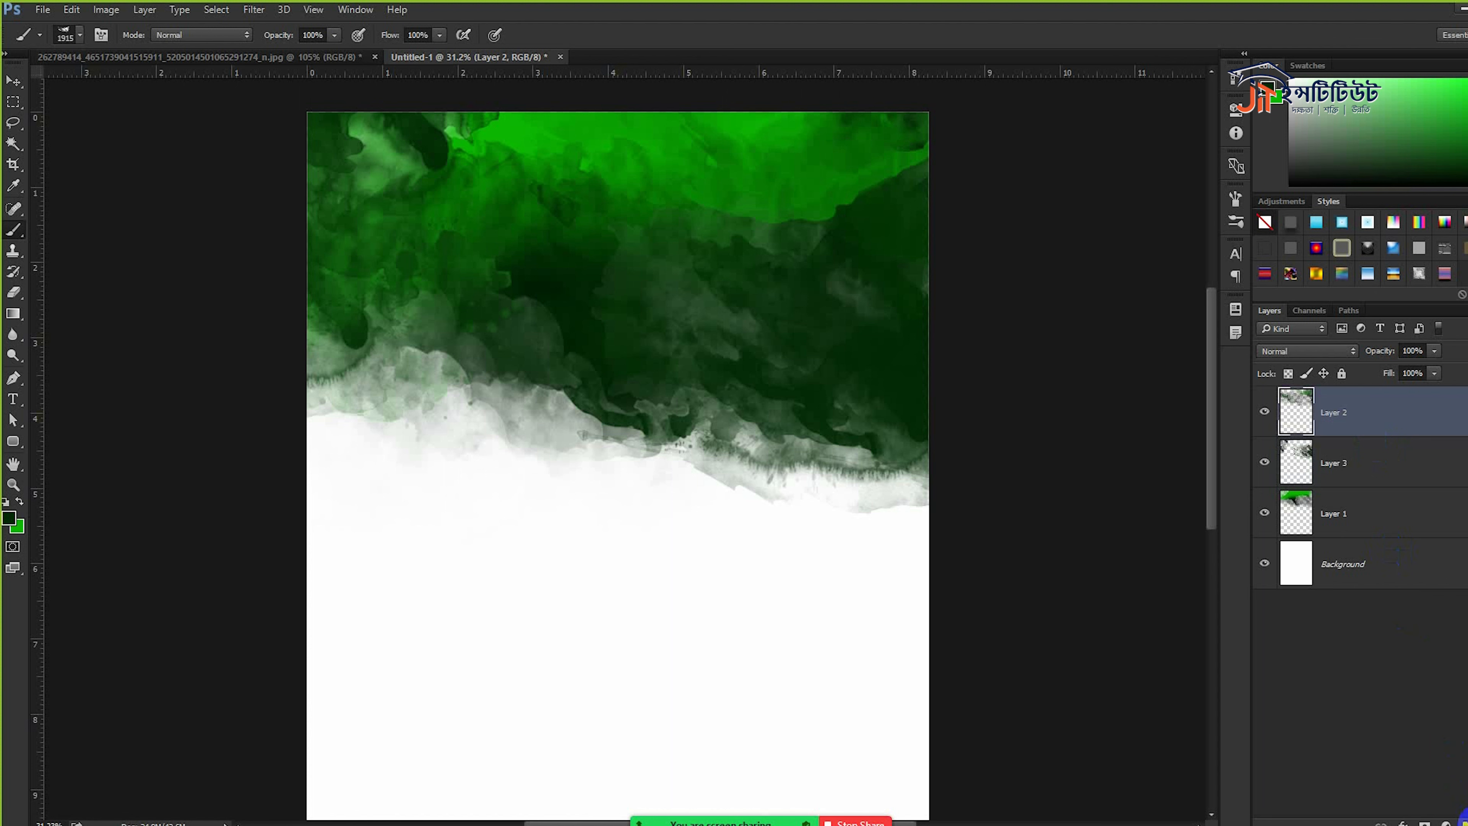
- Add a new layer above Layer 2 and draw a circle about 1190 px across over the green area
{"action": "left_click", "coordinate": [1467, 824]}
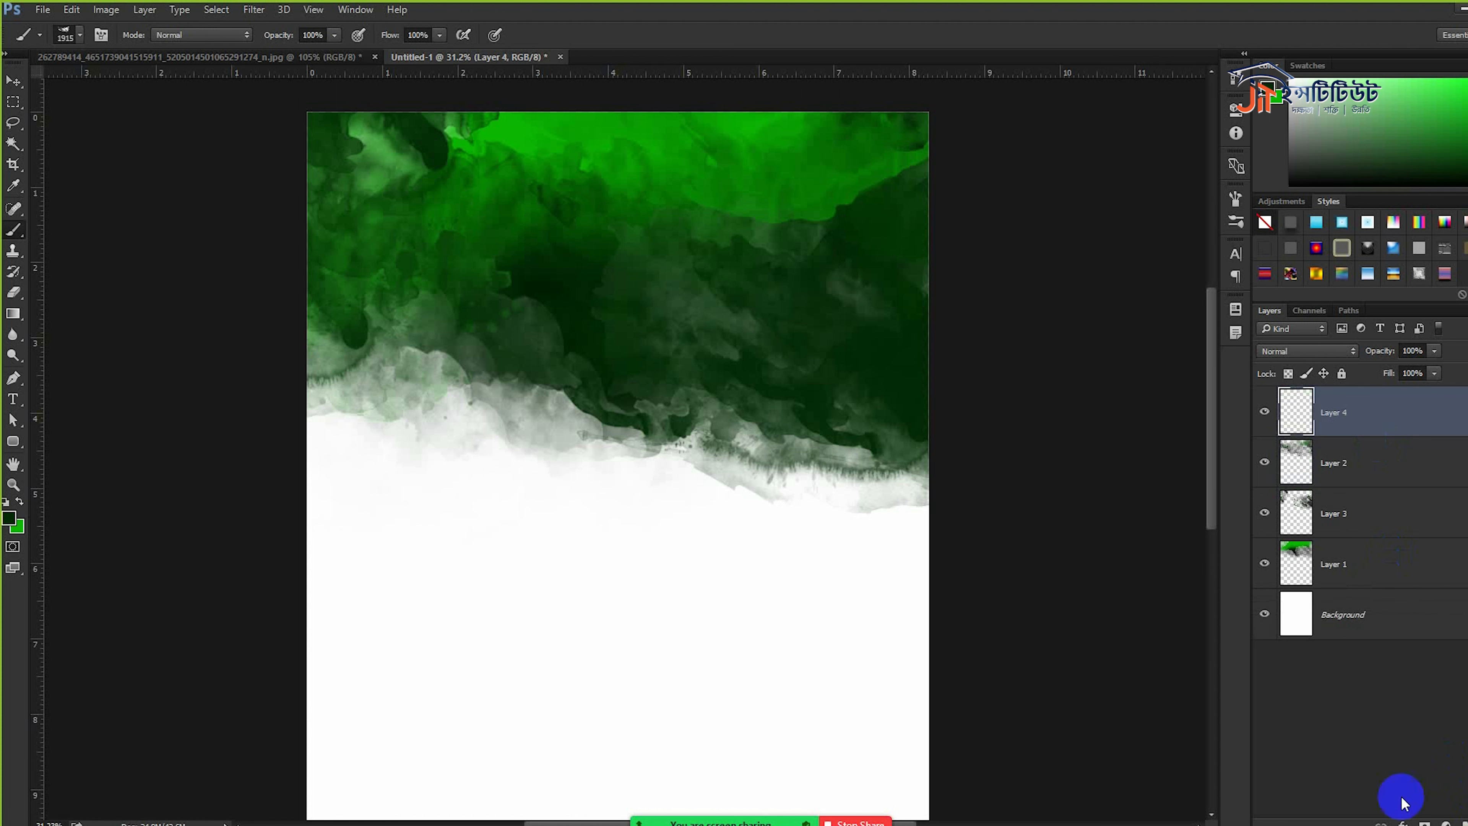
{"action": "left_click", "coordinate": [18, 446]}
{"action": "left_click", "coordinate": [56, 469]}
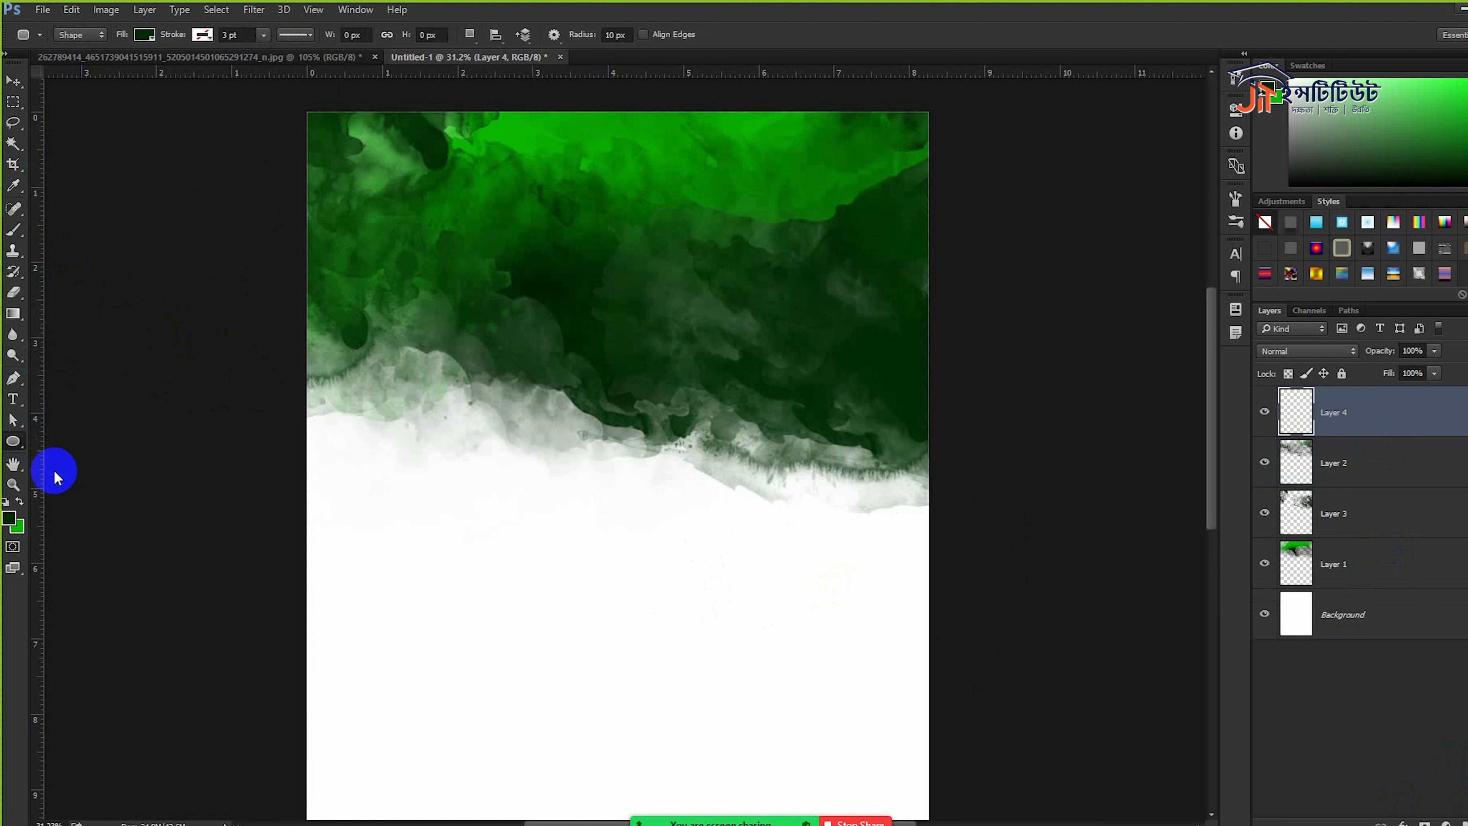
{"action": "left_click_drag", "start_coordinate": [881, 535], "coordinate": [817, 491]}
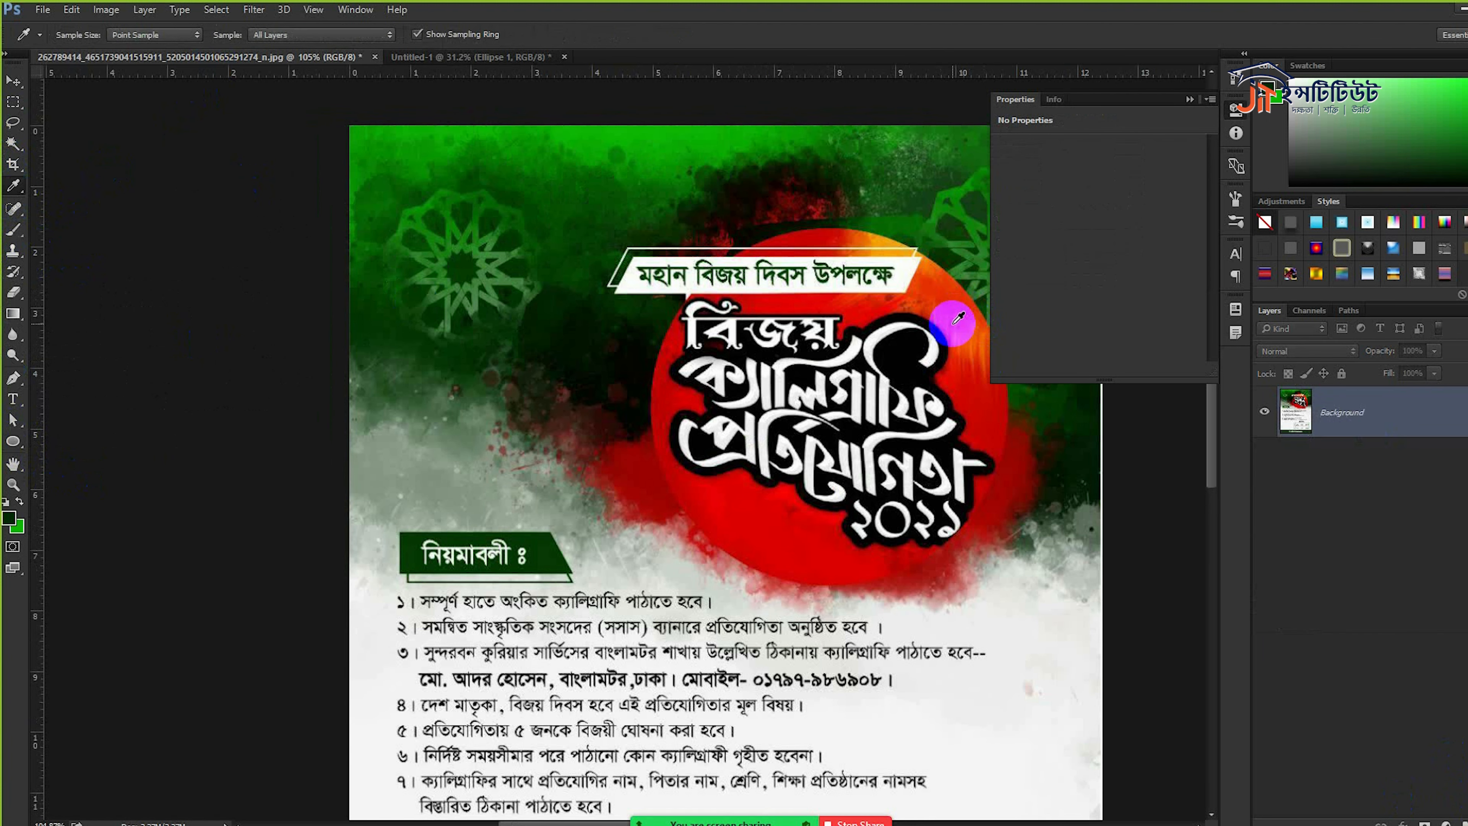
- Sample the orange-red of the reference poster's circle and change the drawn circle's fill to e81701
{"action": "left_click", "coordinate": [961, 308]}
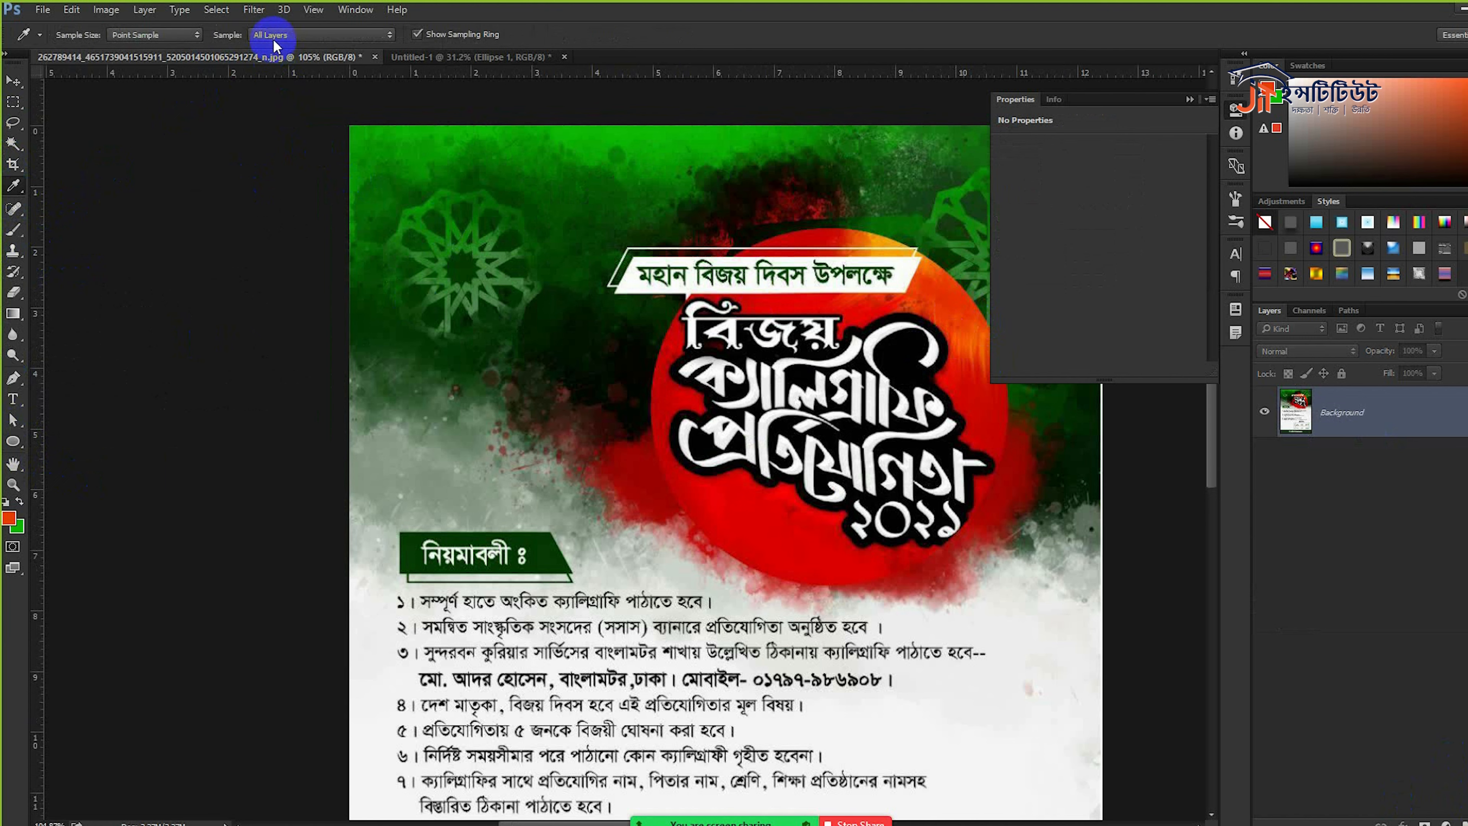
{"action": "left_click", "coordinate": [468, 56]}
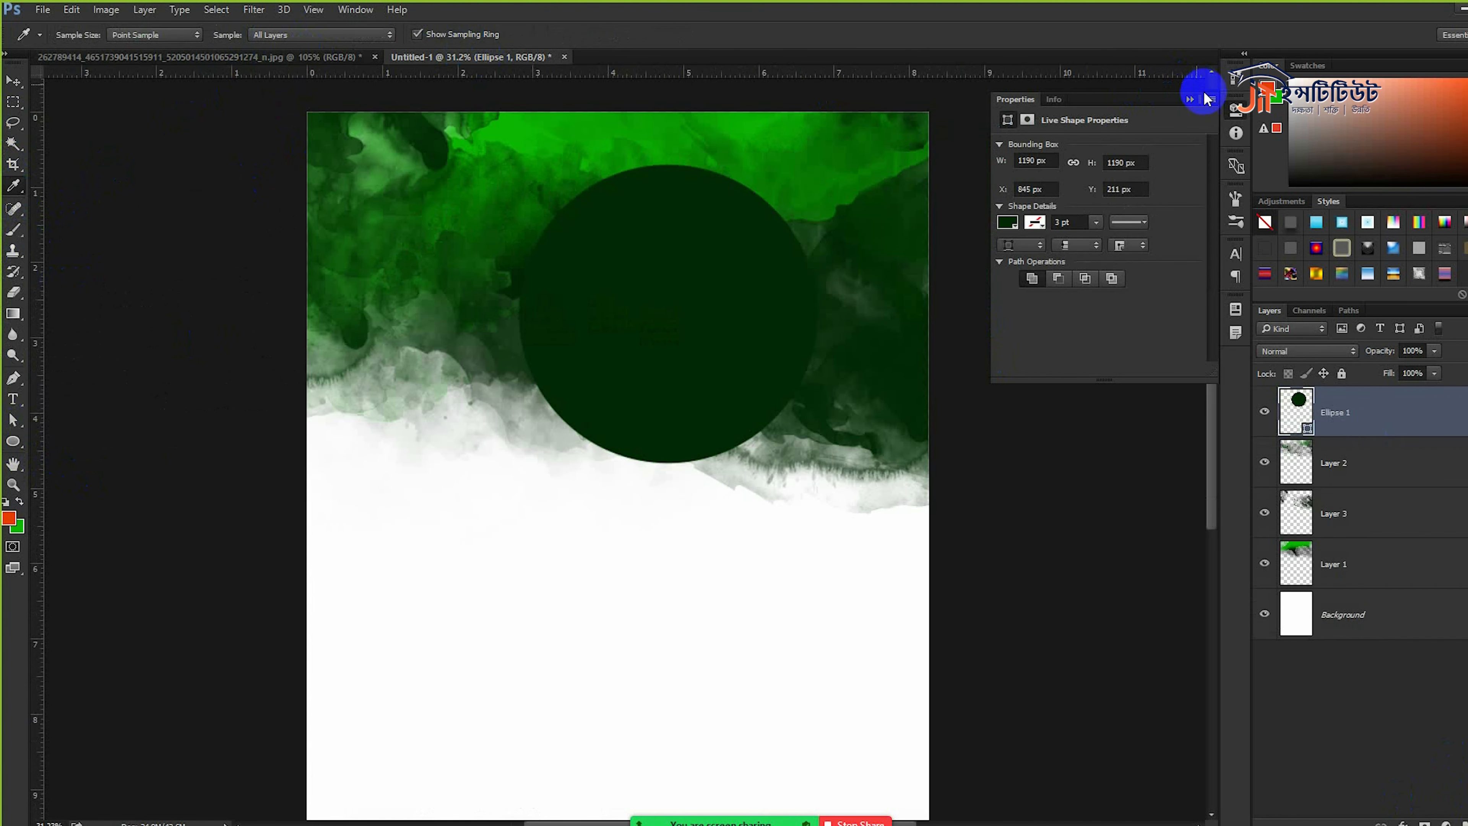
{"action": "left_click", "coordinate": [12, 516]}
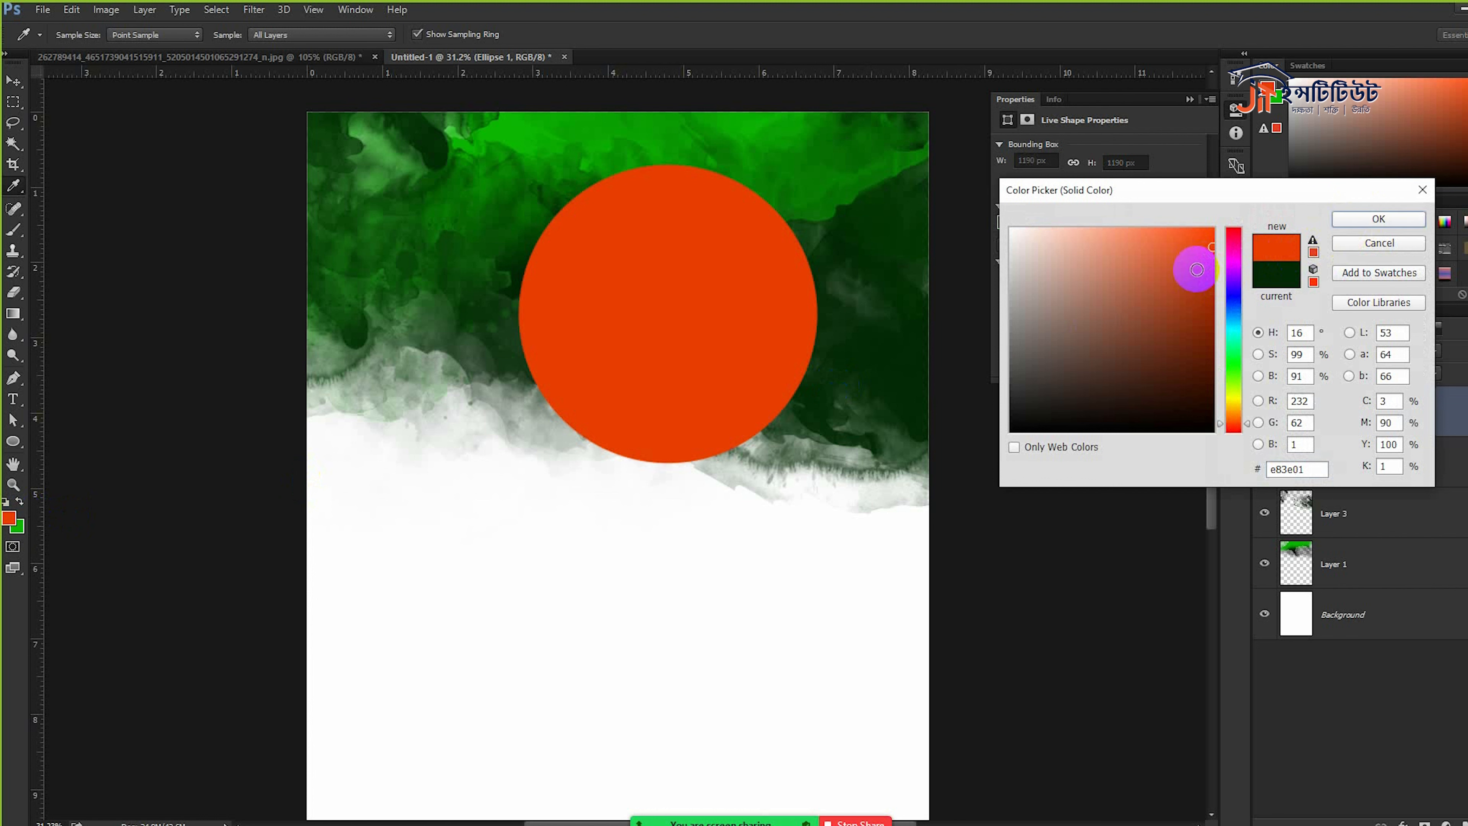
{"action": "left_click_drag", "start_coordinate": [1237, 431], "coordinate": [1237, 435]}
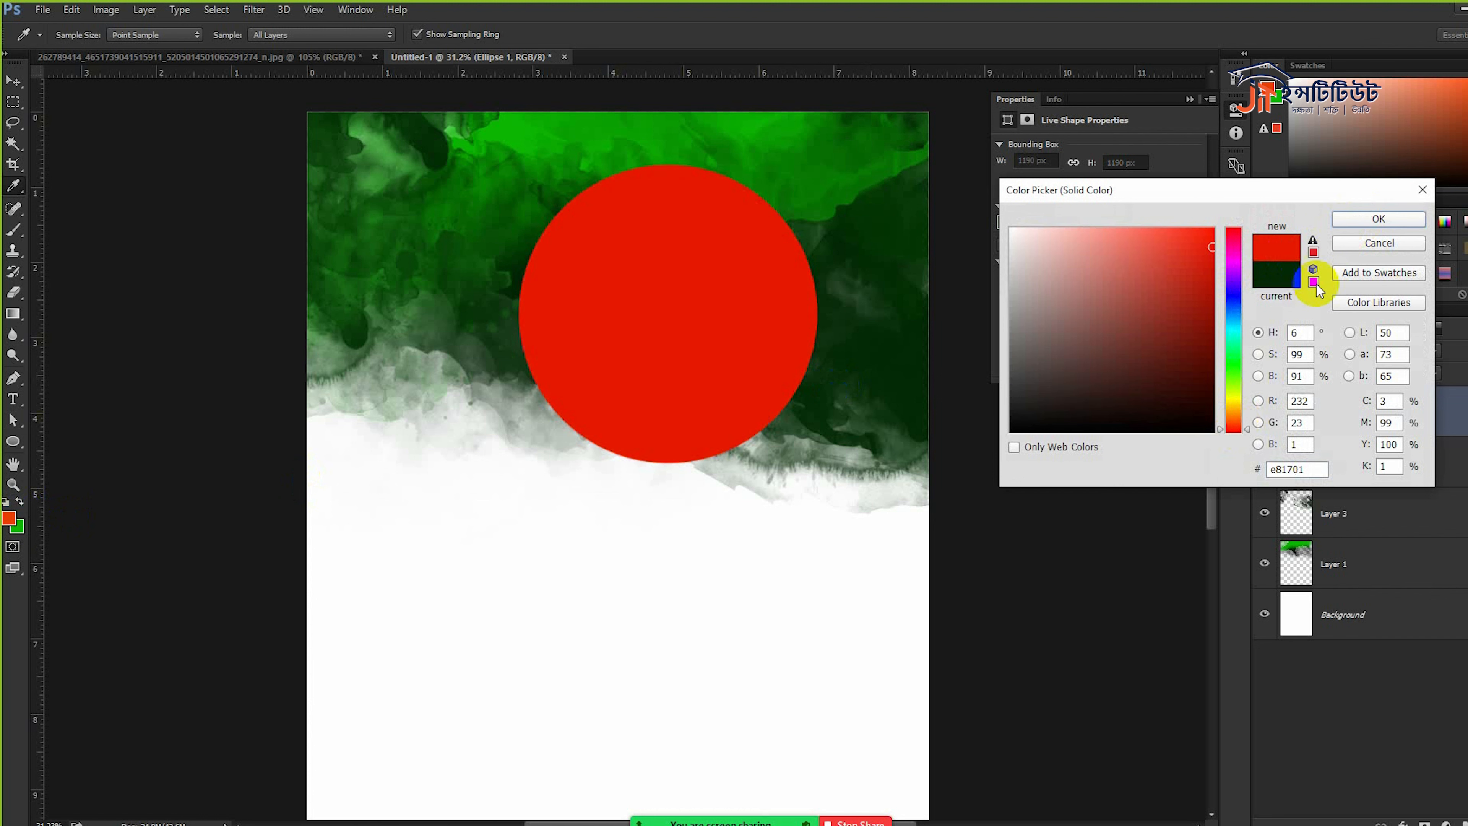
{"action": "left_click", "coordinate": [1350, 225]}
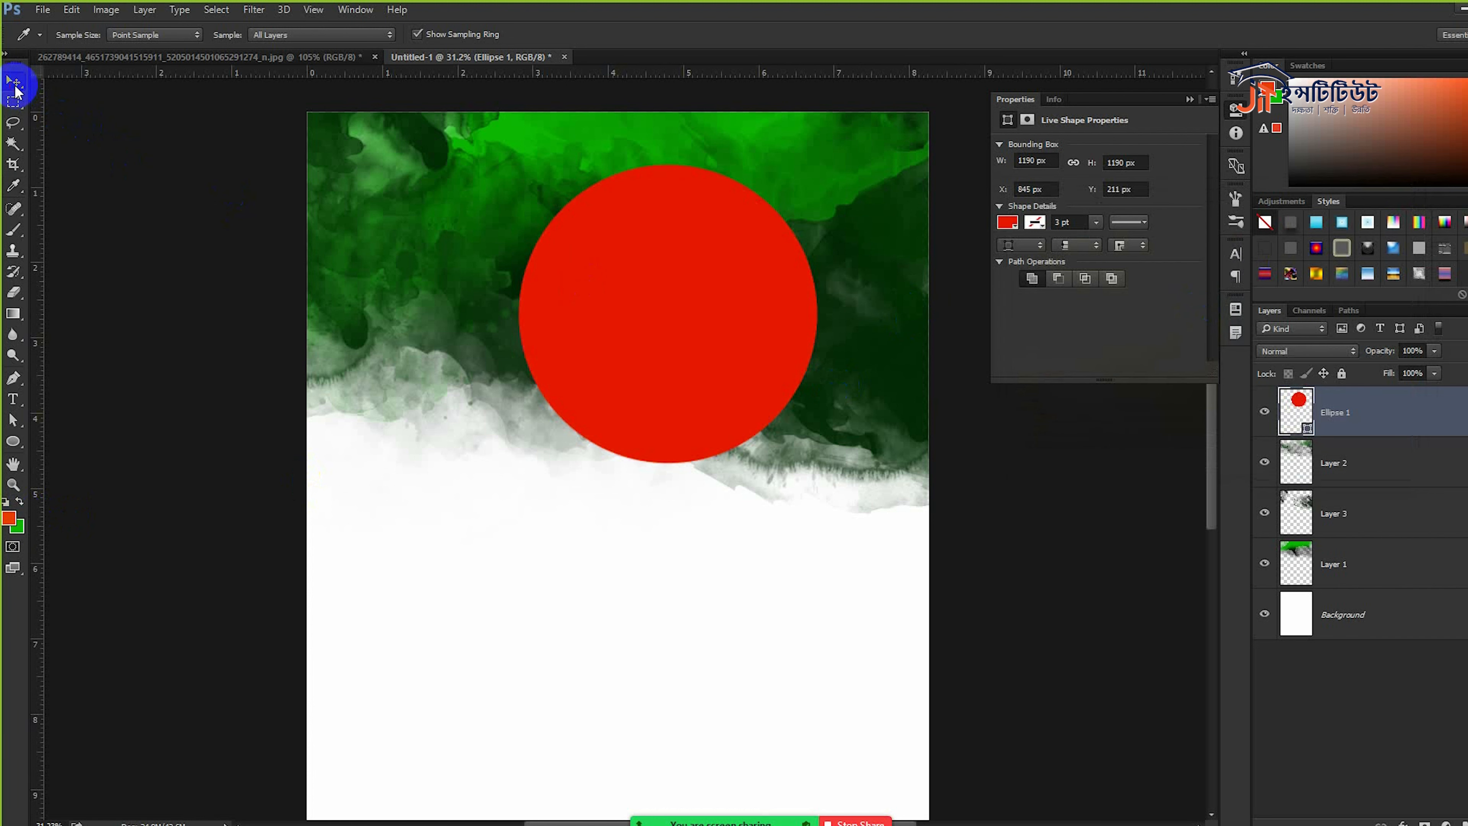
{"action": "left_click", "coordinate": [1192, 104]}
- Add a new layer between Layer 2 and the red circle, and reduce the smoke brush to 1400 px
{"action": "left_click", "coordinate": [1341, 464]}
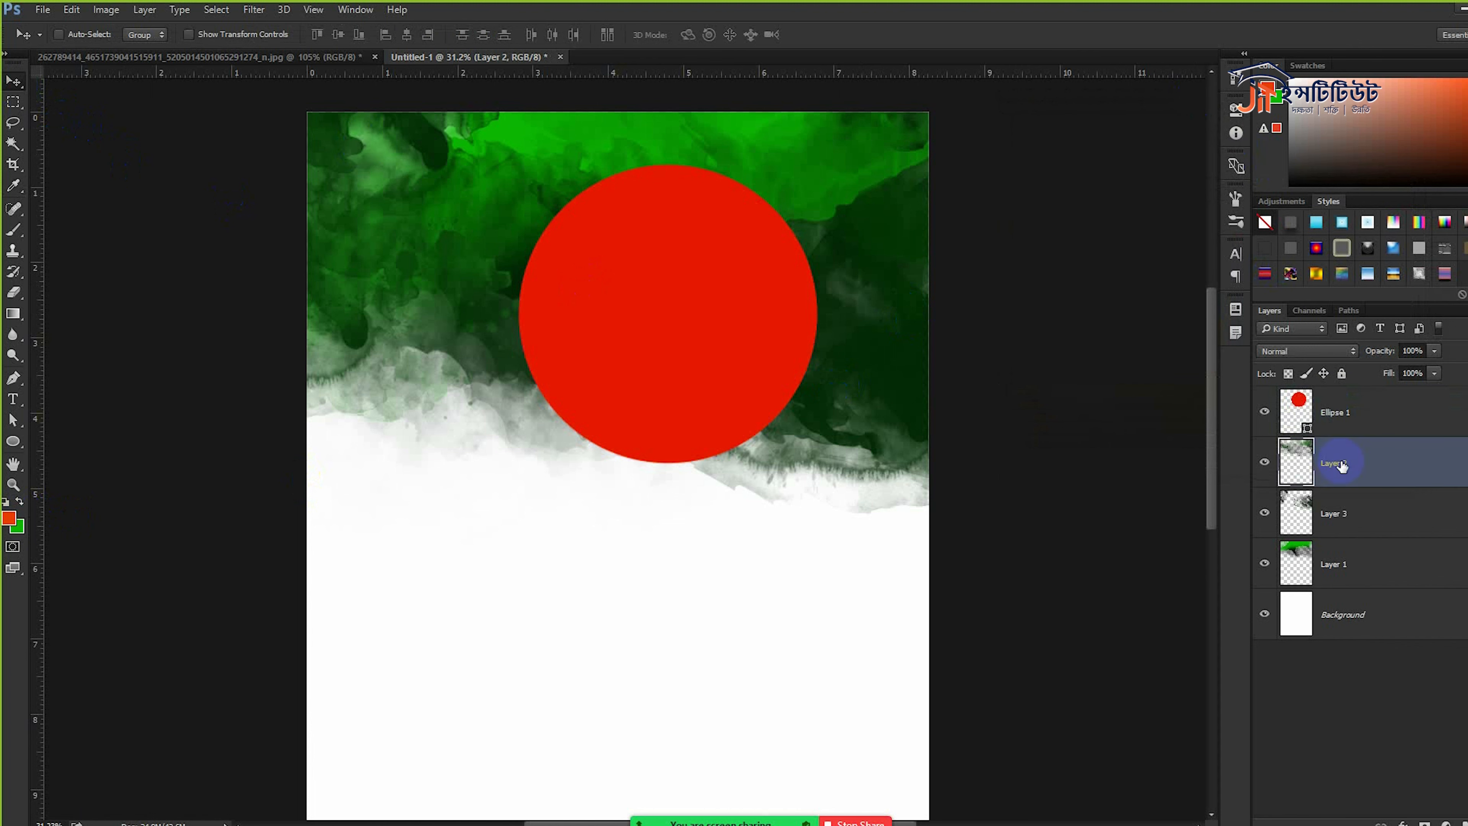
{"action": "left_click", "coordinate": [1467, 815]}
{"action": "scroll", "coordinate": [703, 283], "scroll_direction": "up", "scroll_amount": 4}
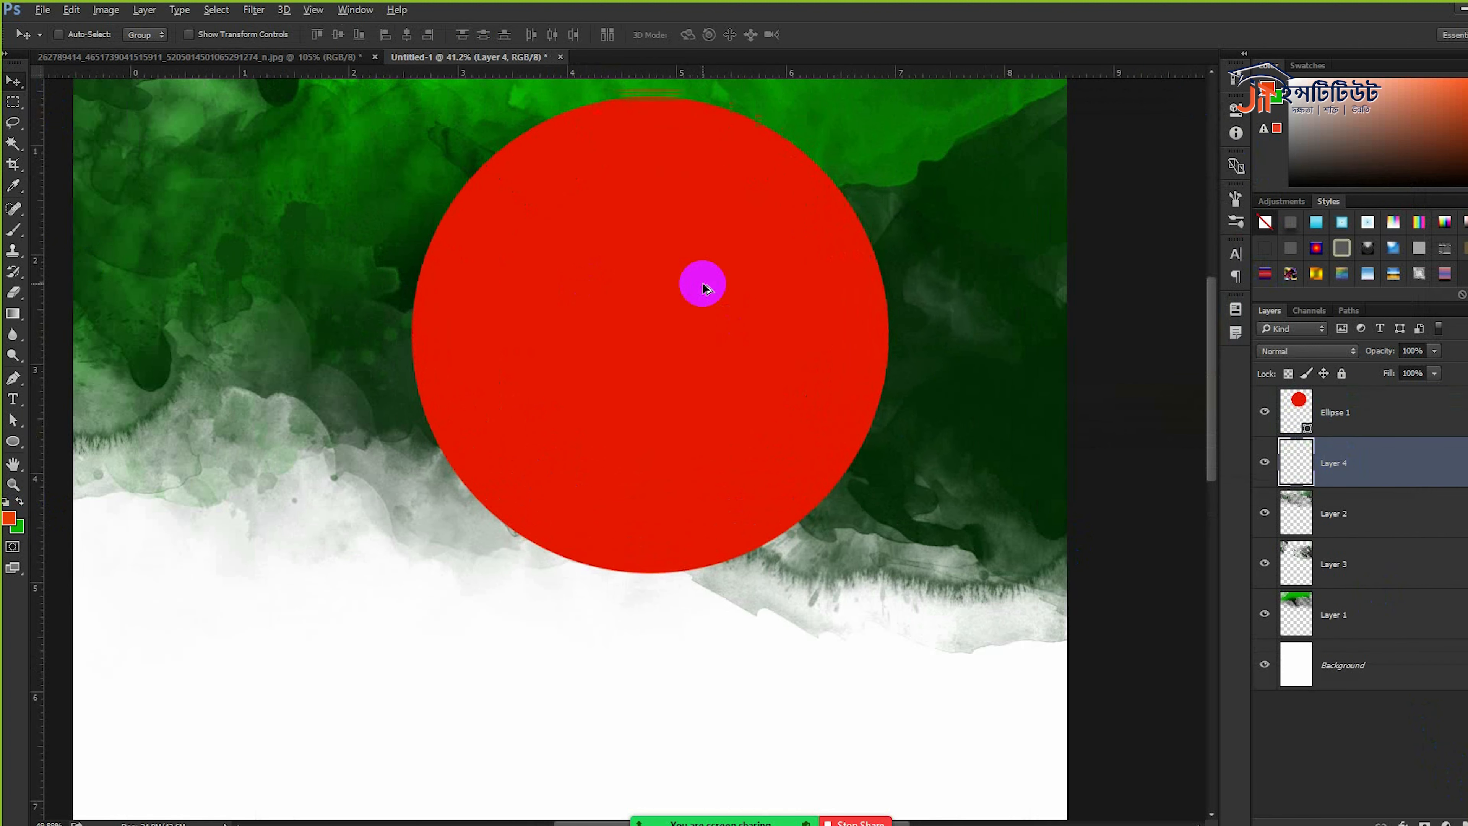
{"action": "left_click", "coordinate": [20, 239]}
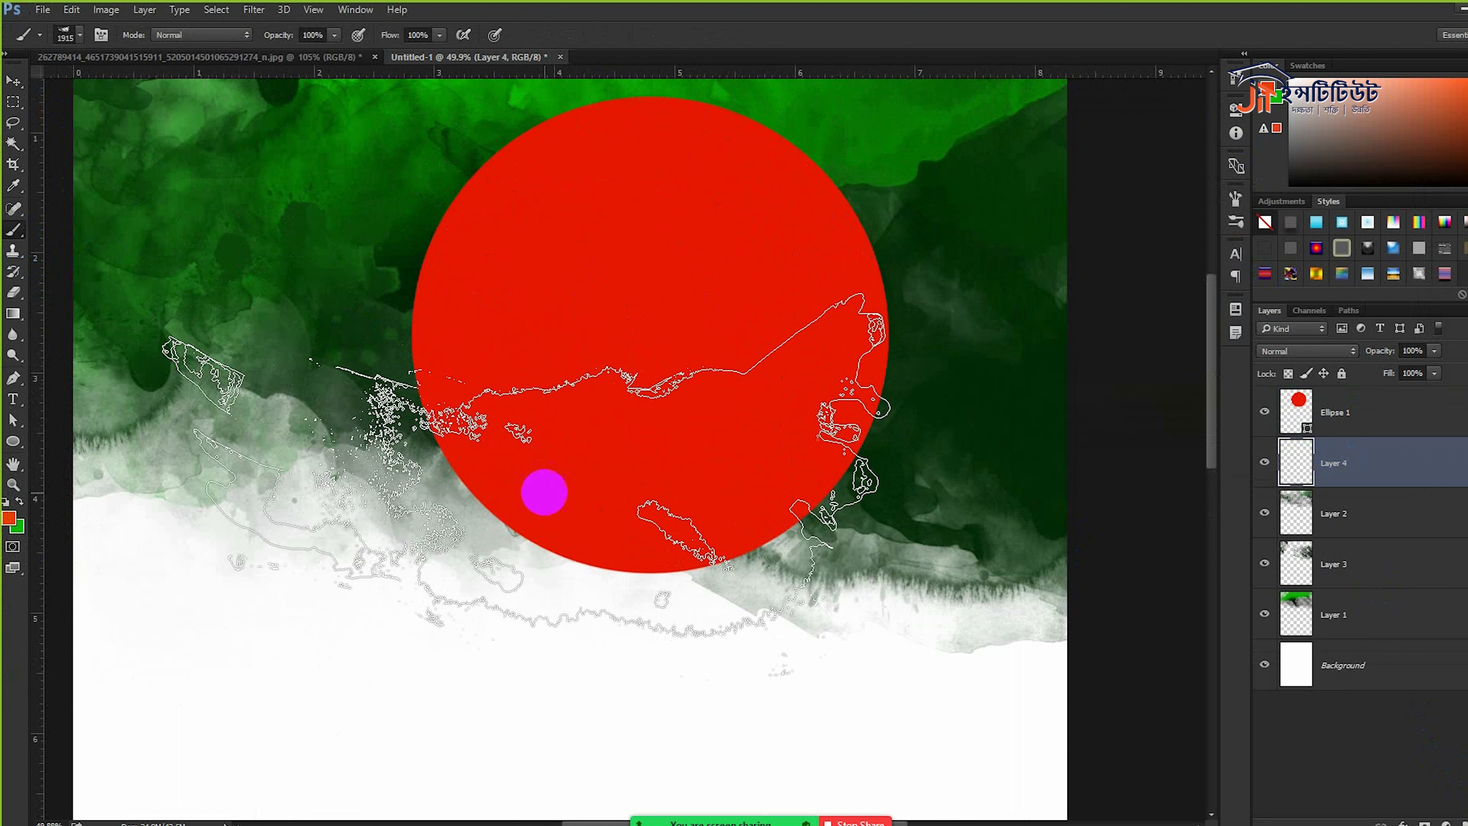
{"action": "key", "text": "bracketleft"}
{"action": "key", "text": "bracketleft"}
{"action": "key", "text": "bracketleft"}
{"action": "key", "text": "bracketleft"}
{"action": "key", "text": "bracketleft"}
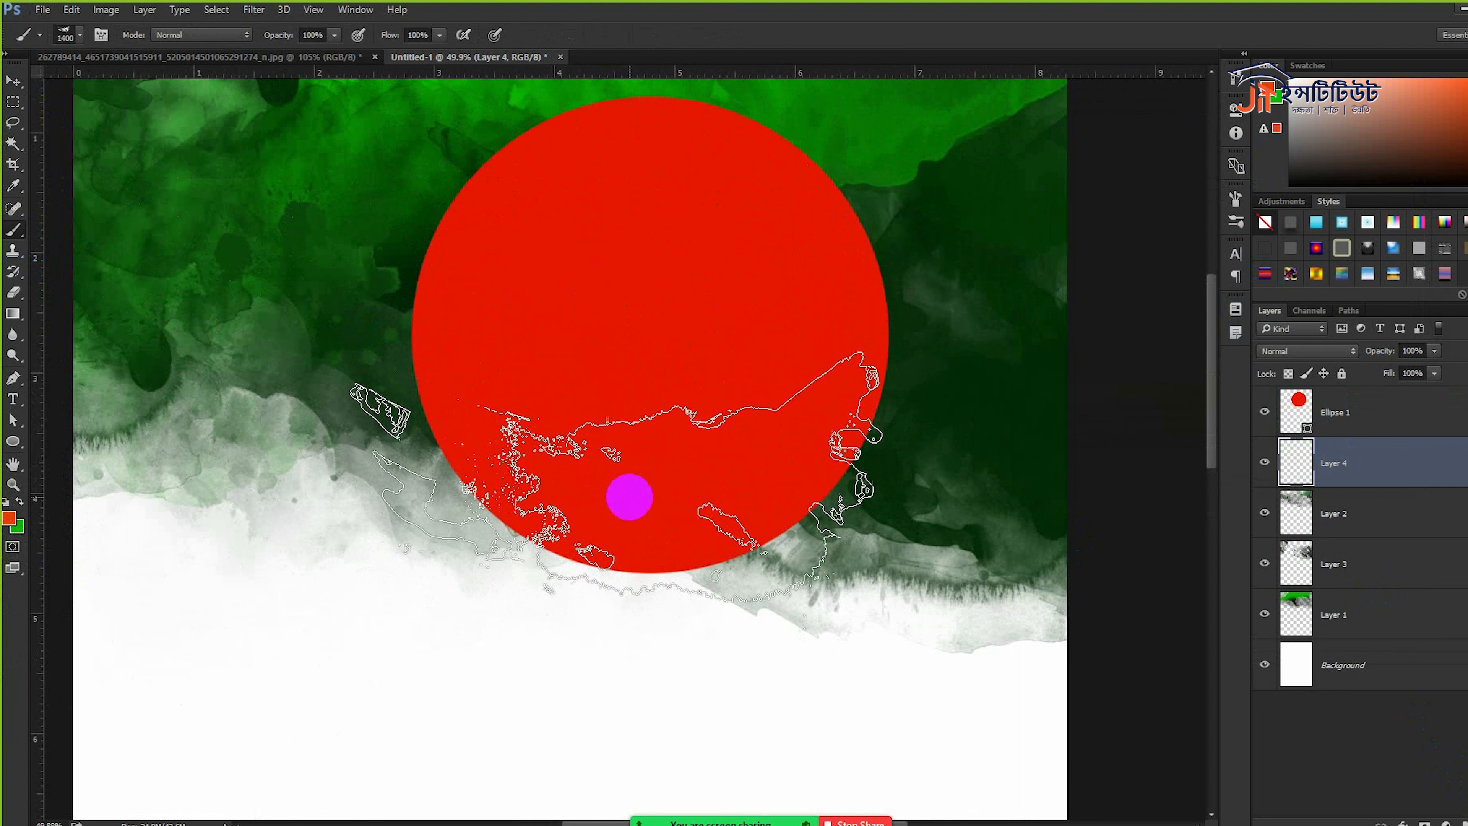
- Undo a trial 1400 px dab, reduce the brush to 1100 px and paint orange-red smoke along the circle's lower and right edges
{"action": "left_click", "coordinate": [618, 500]}
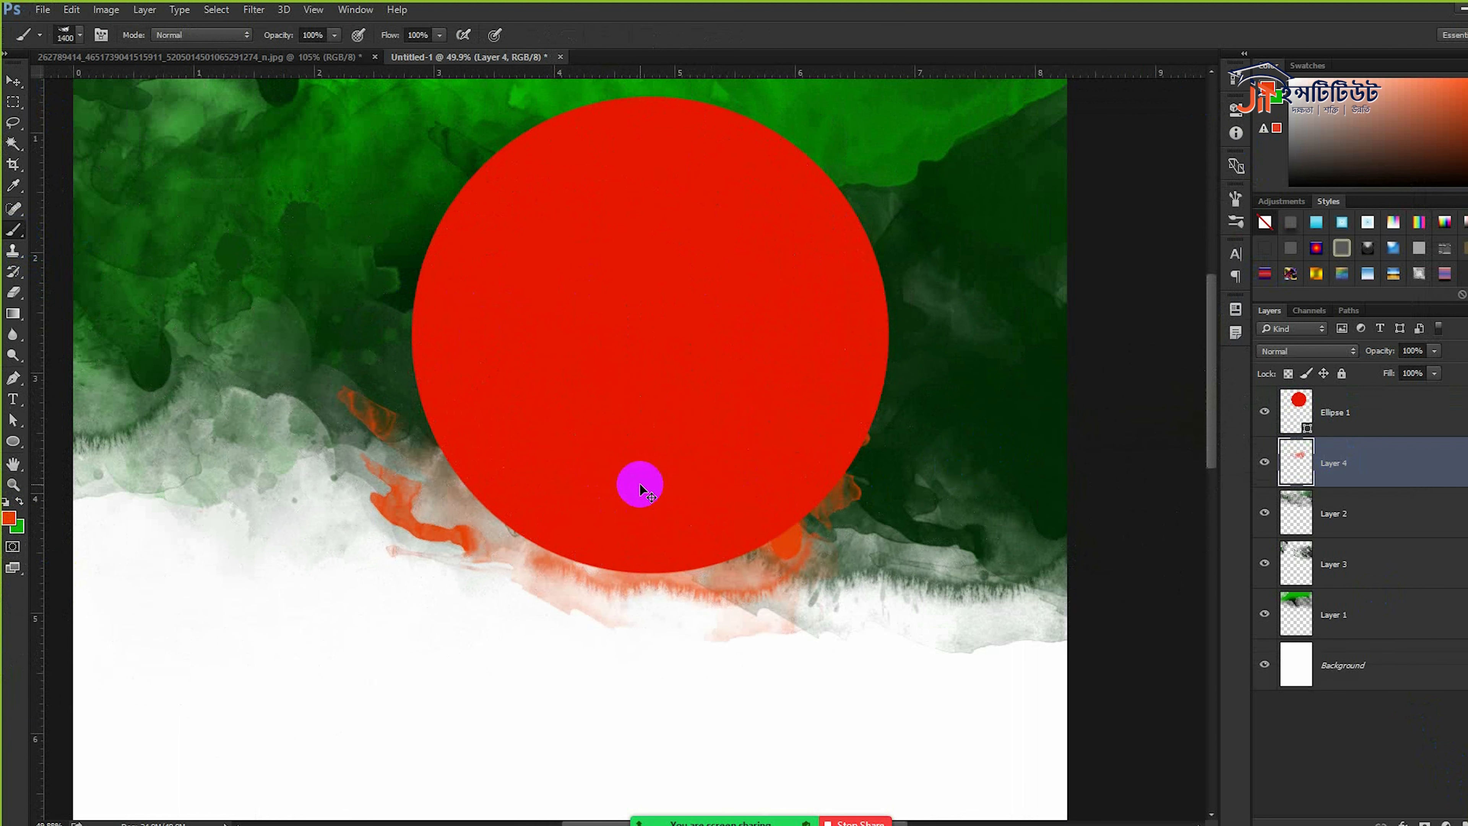
{"action": "key", "text": "ctrl+z"}
{"action": "key", "text": "bracketleft"}
{"action": "key", "text": "bracketleft"}
{"action": "key", "text": "bracketleft"}
{"action": "left_click", "coordinate": [646, 514]}
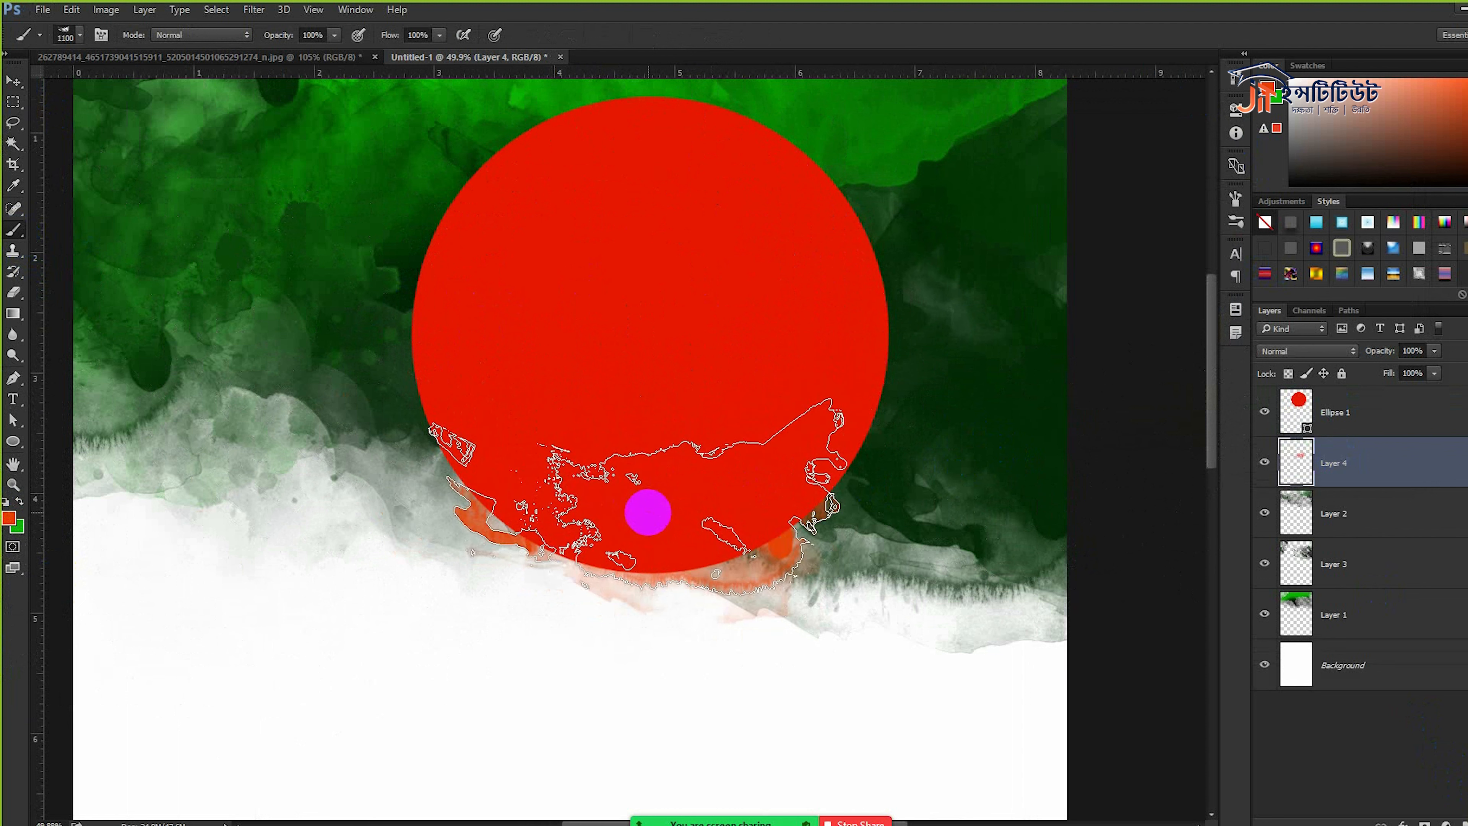
{"action": "mouse_move", "coordinate": [702, 349]}
{"action": "left_mouse_down"}
{"action": "mouse_move", "coordinate": [655, 434]}
{"action": "mouse_move", "coordinate": [722, 423]}
{"action": "left_mouse_up"}
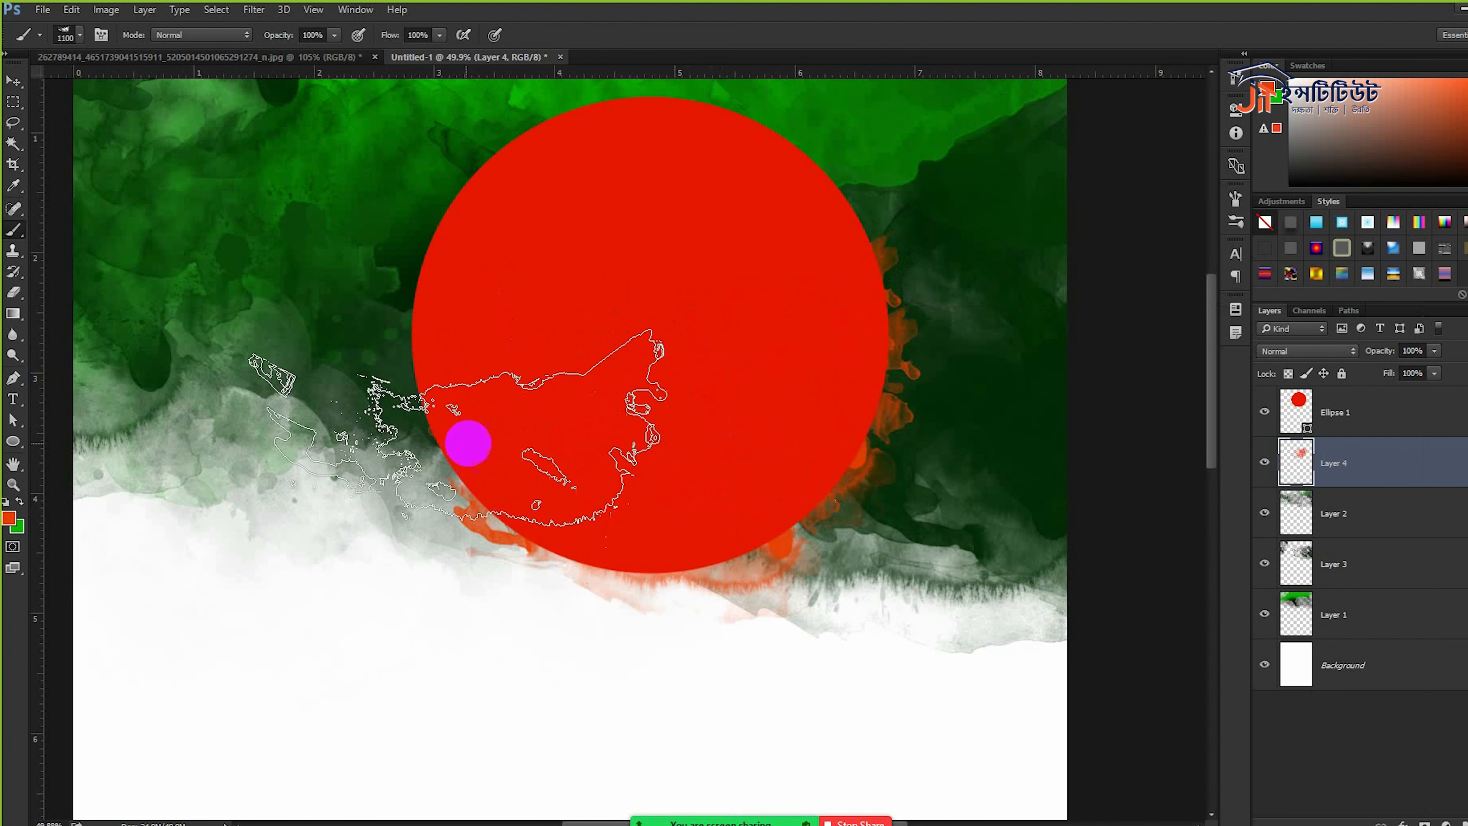
- Select a 2500 px splatter brush, reduce it to 1200 px and stamp orange-red splatter at the circle's left and upper-right edges
{"action": "right_click", "coordinate": [735, 351]}
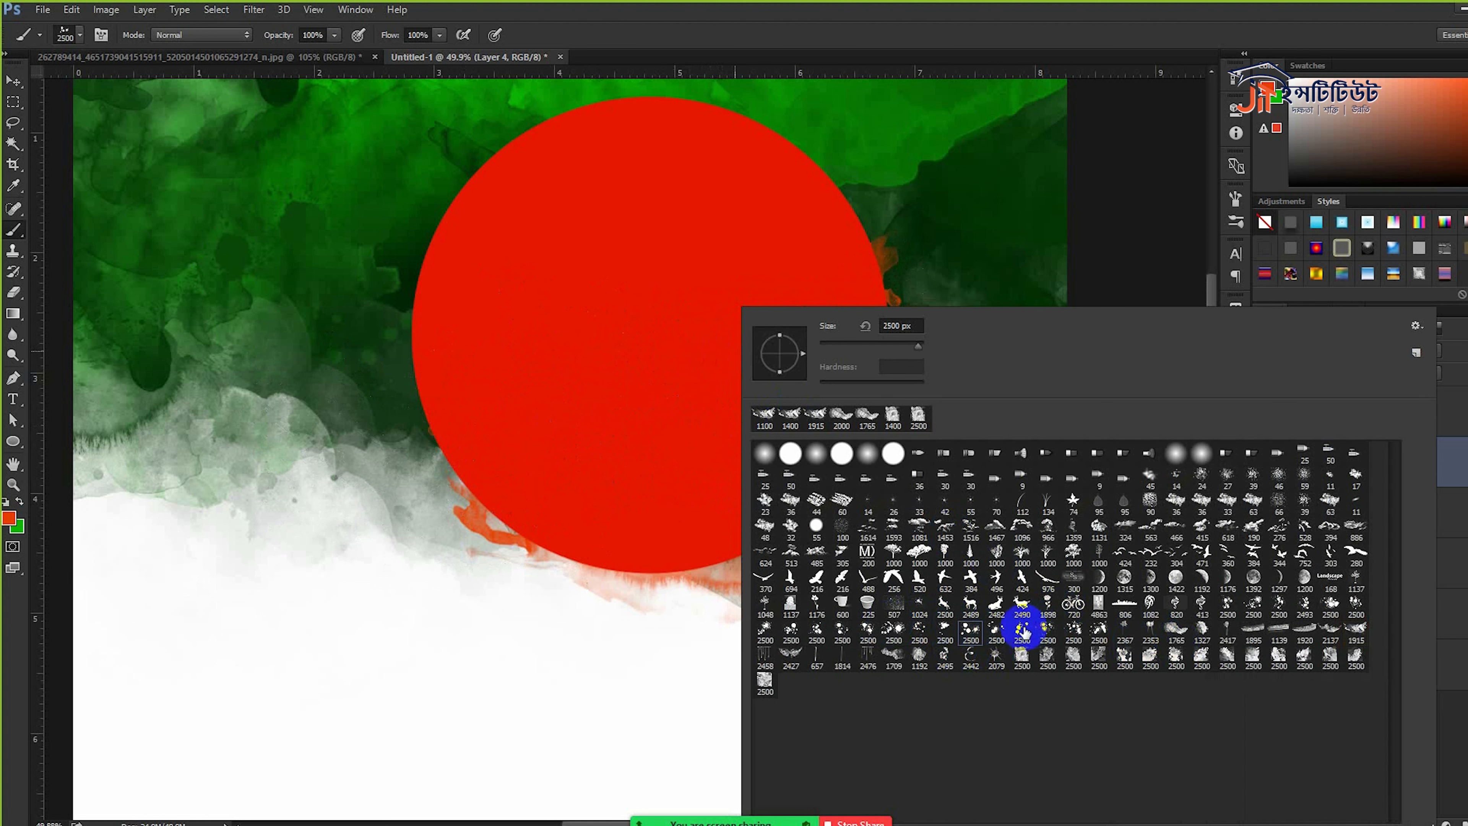
{"action": "left_click", "coordinate": [890, 633]}
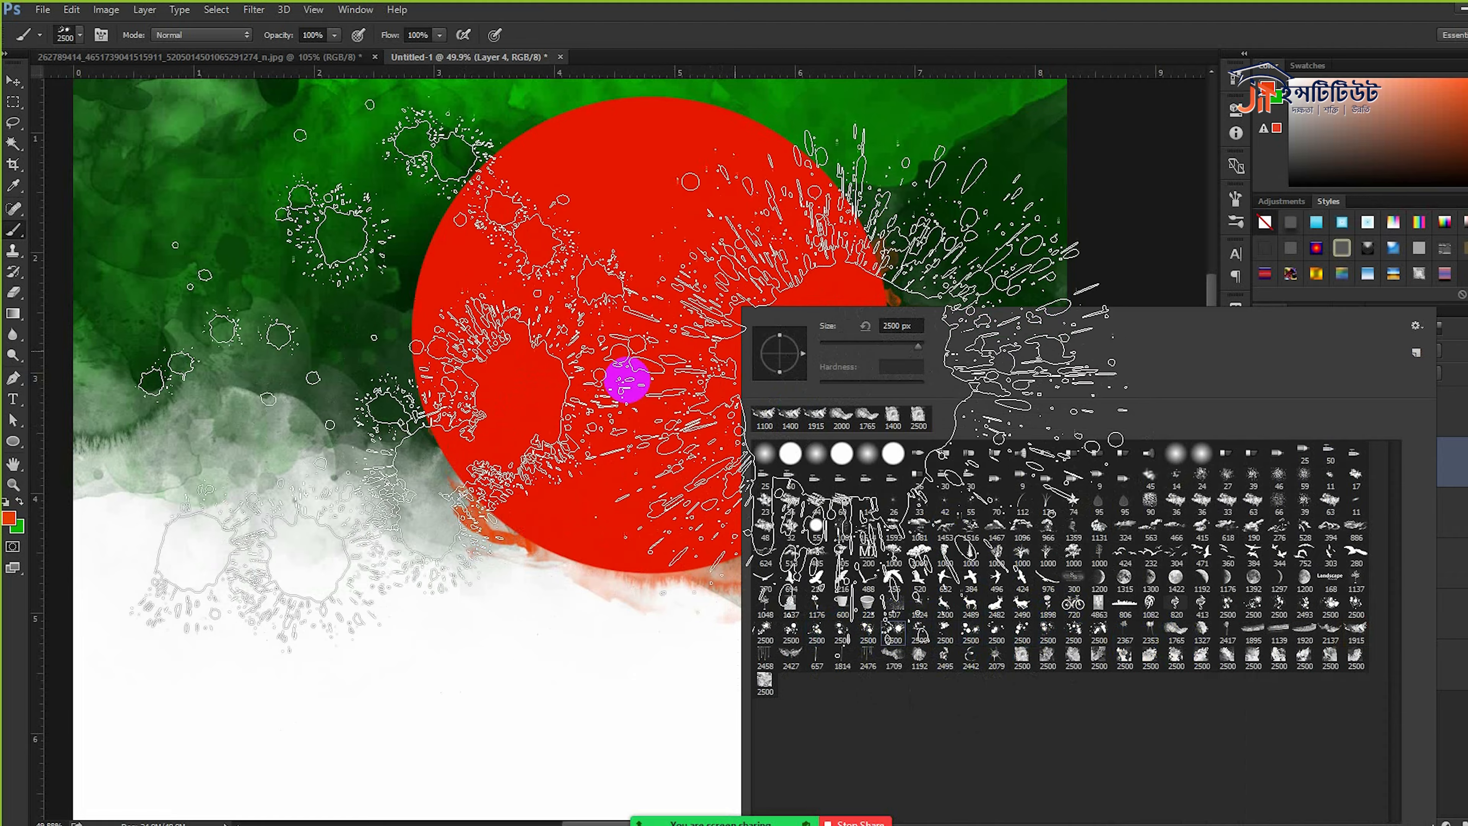
{"action": "left_click", "coordinate": [800, 55]}
{"action": "key", "text": "bracketleft"}
{"action": "key", "text": "bracketleft"}
{"action": "key", "text": "bracketleft"}
{"action": "key", "text": "bracketleft"}
{"action": "key", "text": "bracketleft"}
{"action": "key", "text": "bracketleft"}
{"action": "key", "text": "bracketleft"}
{"action": "key", "text": "bracketleft"}
{"action": "key", "text": "bracketleft"}
{"action": "key", "text": "bracketleft"}
{"action": "key", "text": "bracketleft"}
{"action": "key", "text": "bracketleft"}
{"action": "key", "text": "bracketleft"}
{"action": "left_click", "coordinate": [578, 278]}
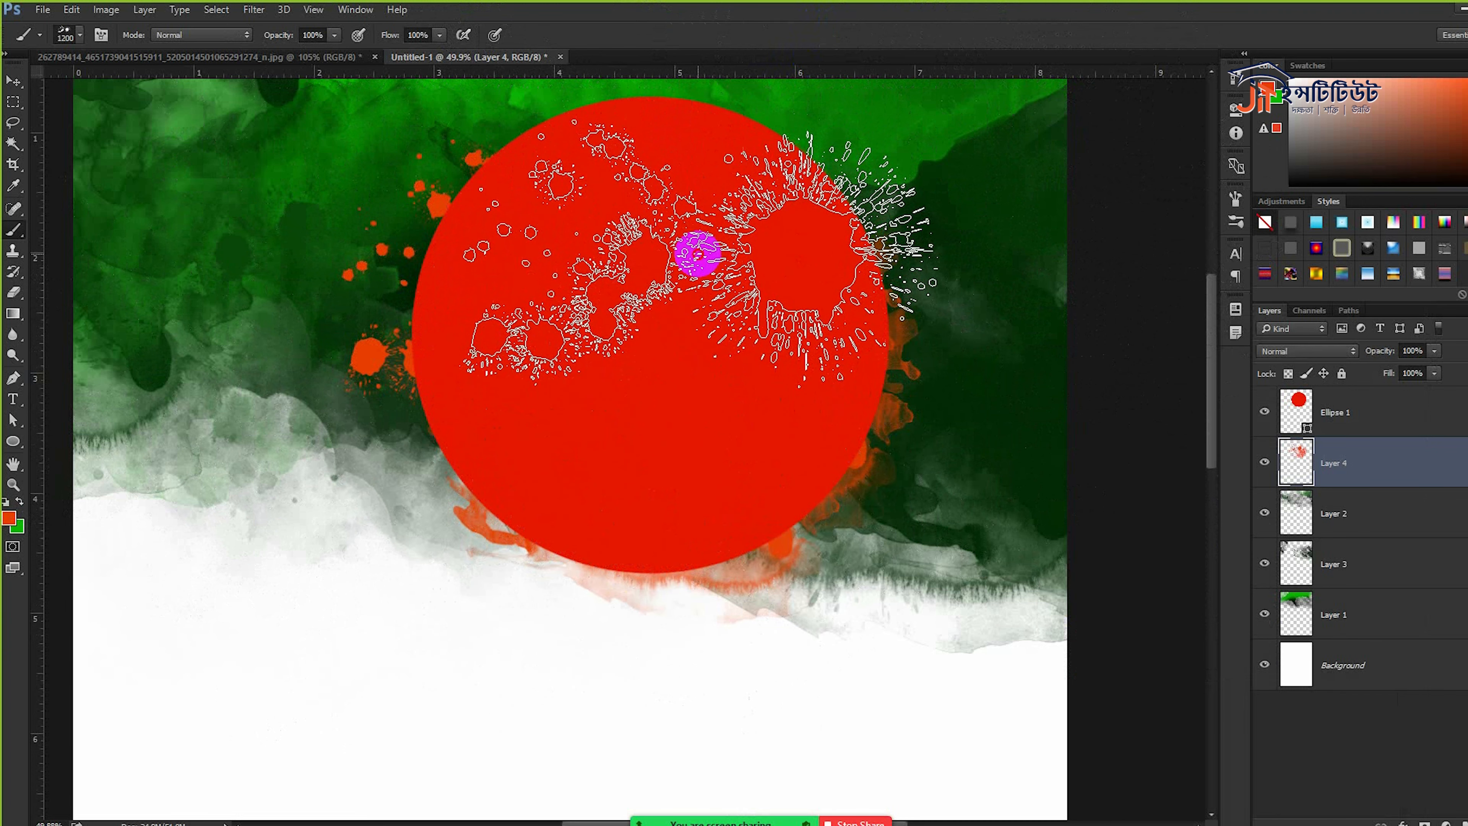
{"action": "left_click", "coordinate": [699, 260]}
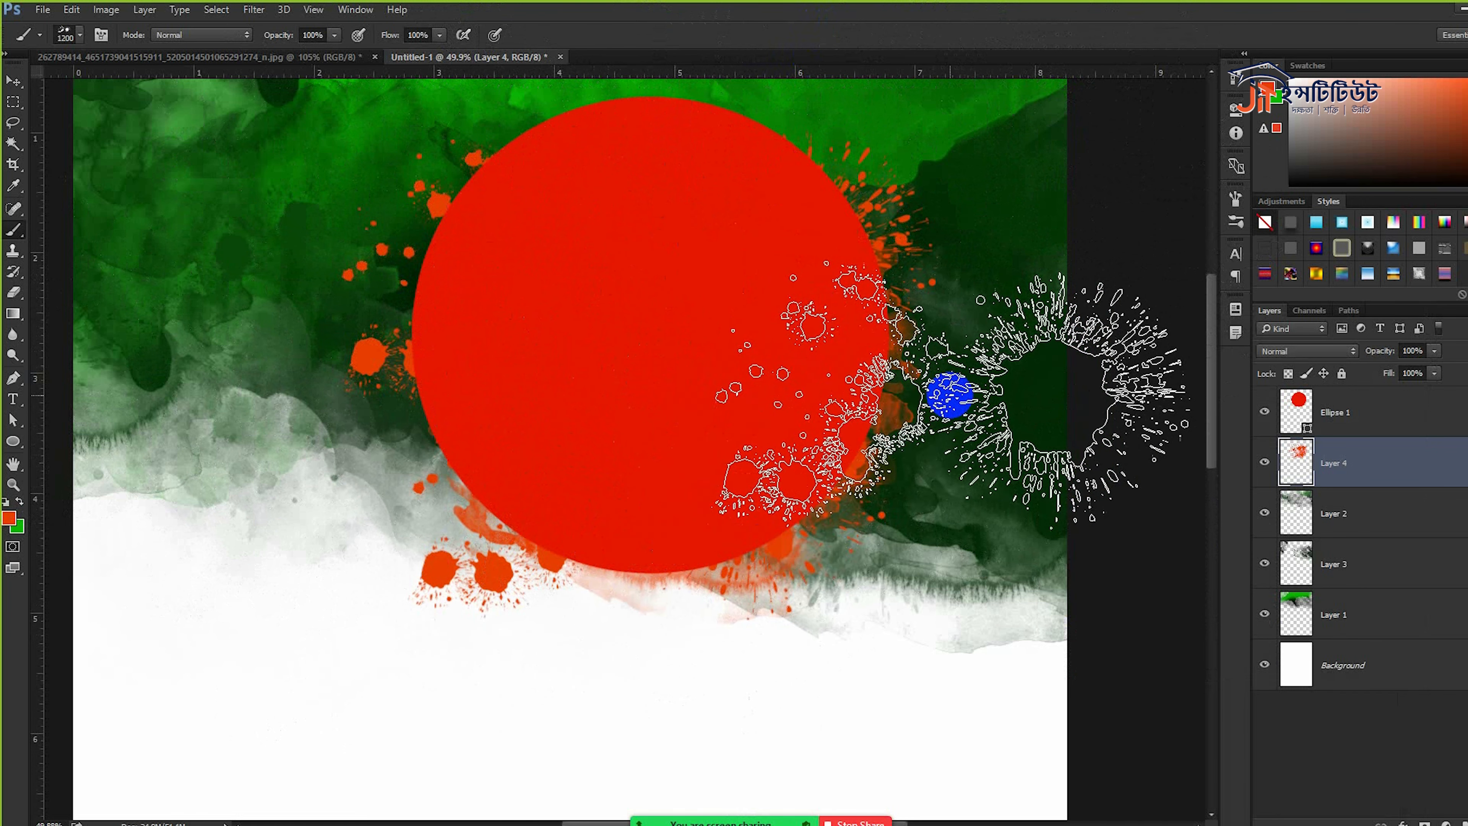
- Switch to another 2500 px splatter brush, reduce it to 1200 px and stamp splatter along the circle's top edge
{"action": "right_click", "coordinate": [1033, 600]}
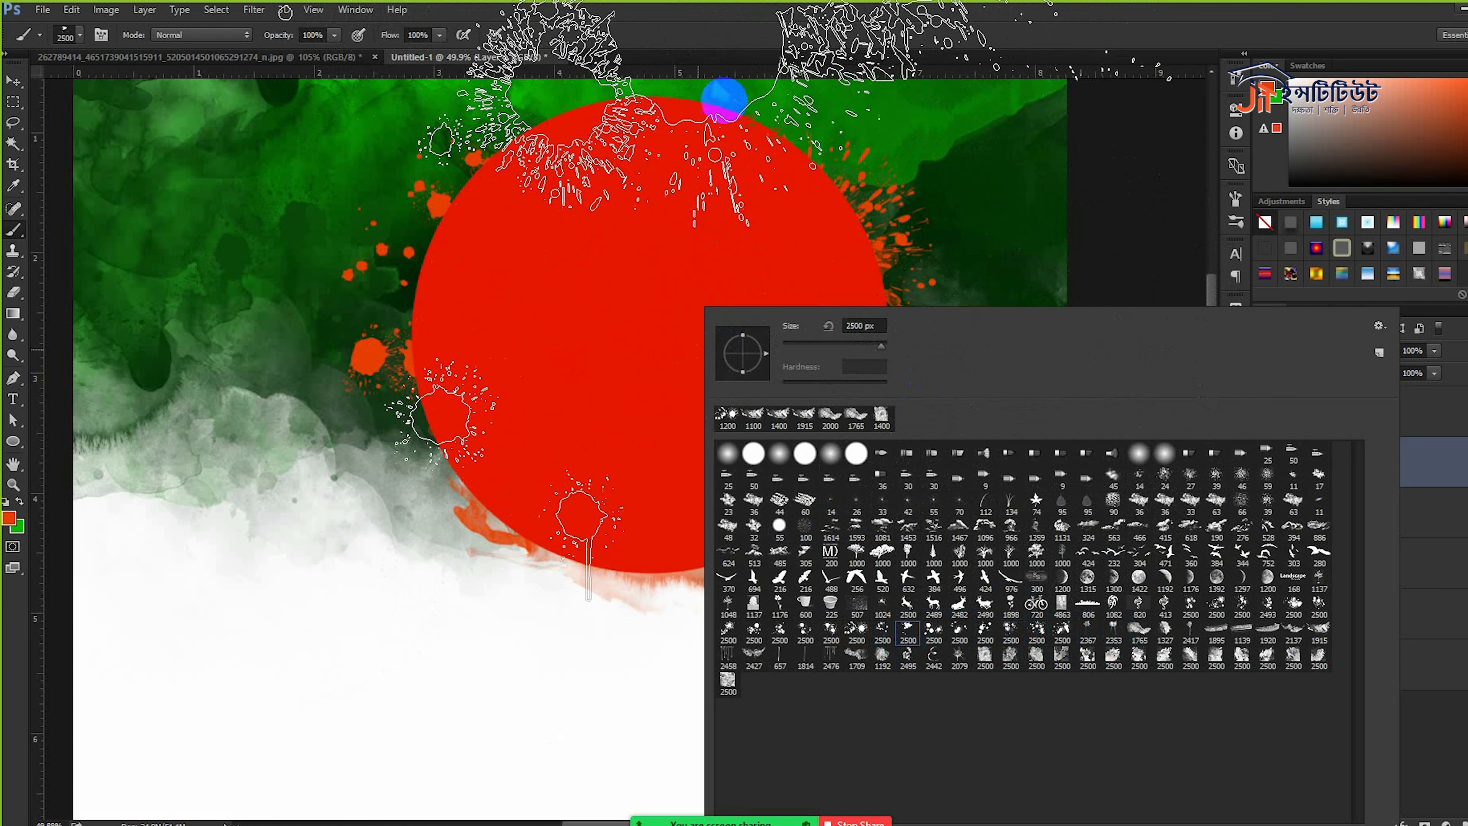
{"action": "left_click", "coordinate": [729, 56]}
{"action": "key", "text": "bracketleft"}
{"action": "key", "text": "bracketleft"}
{"action": "key", "text": "bracketleft"}
{"action": "key", "text": "bracketleft"}
{"action": "key", "text": "bracketleft"}
{"action": "key", "text": "bracketleft"}
{"action": "key", "text": "bracketleft"}
{"action": "key", "text": "bracketleft"}
{"action": "key", "text": "bracketleft"}
{"action": "key", "text": "bracketleft"}
{"action": "key", "text": "bracketleft"}
{"action": "key", "text": "bracketleft"}
{"action": "key", "text": "bracketleft"}
{"action": "key", "text": "bracketleft"}
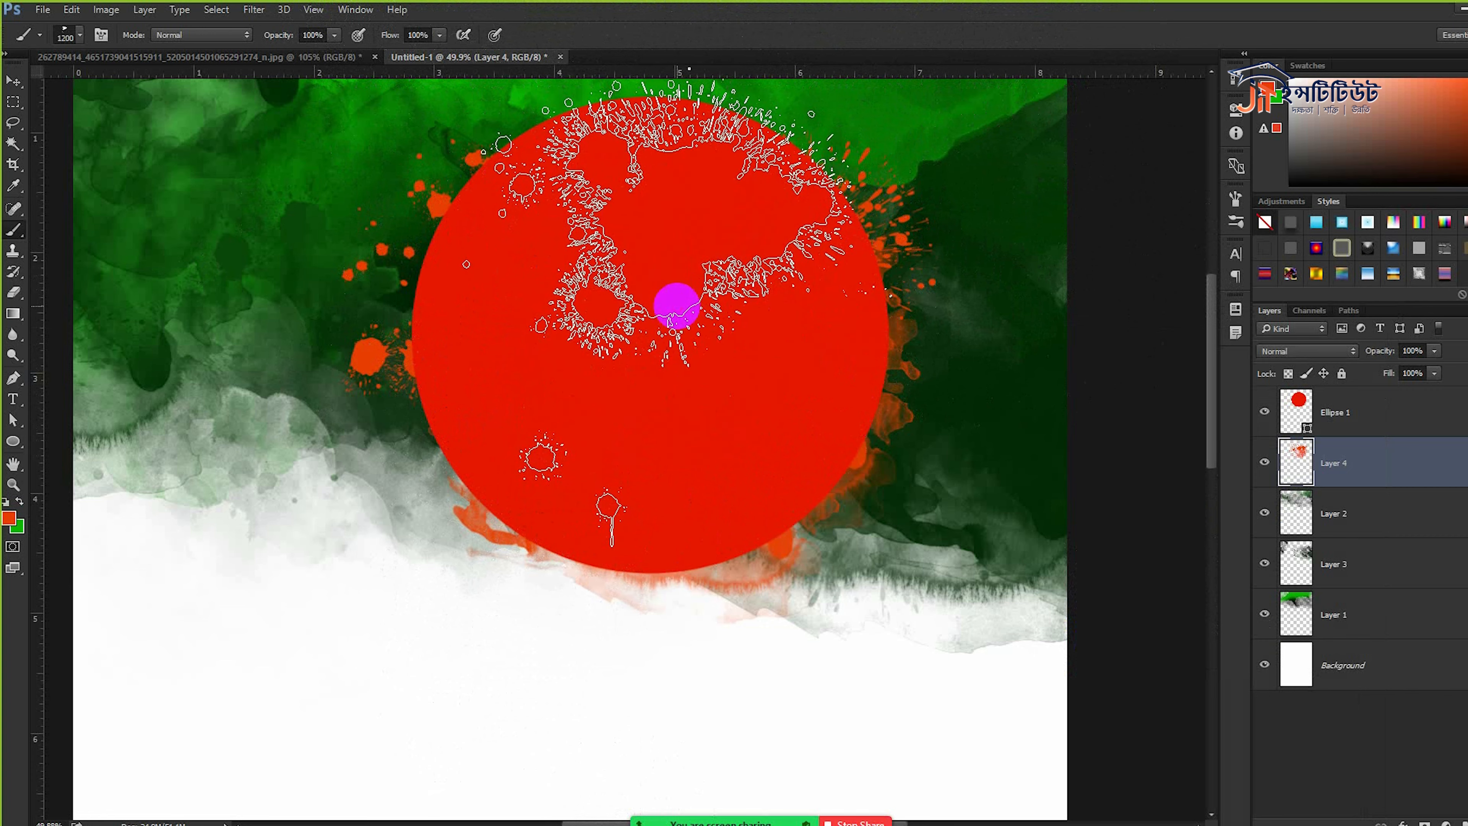
{"action": "scroll", "coordinate": [770, 446], "scroll_direction": "up", "scroll_amount": 2}
{"action": "scroll", "coordinate": [770, 454], "scroll_direction": "up", "scroll_amount": 1}
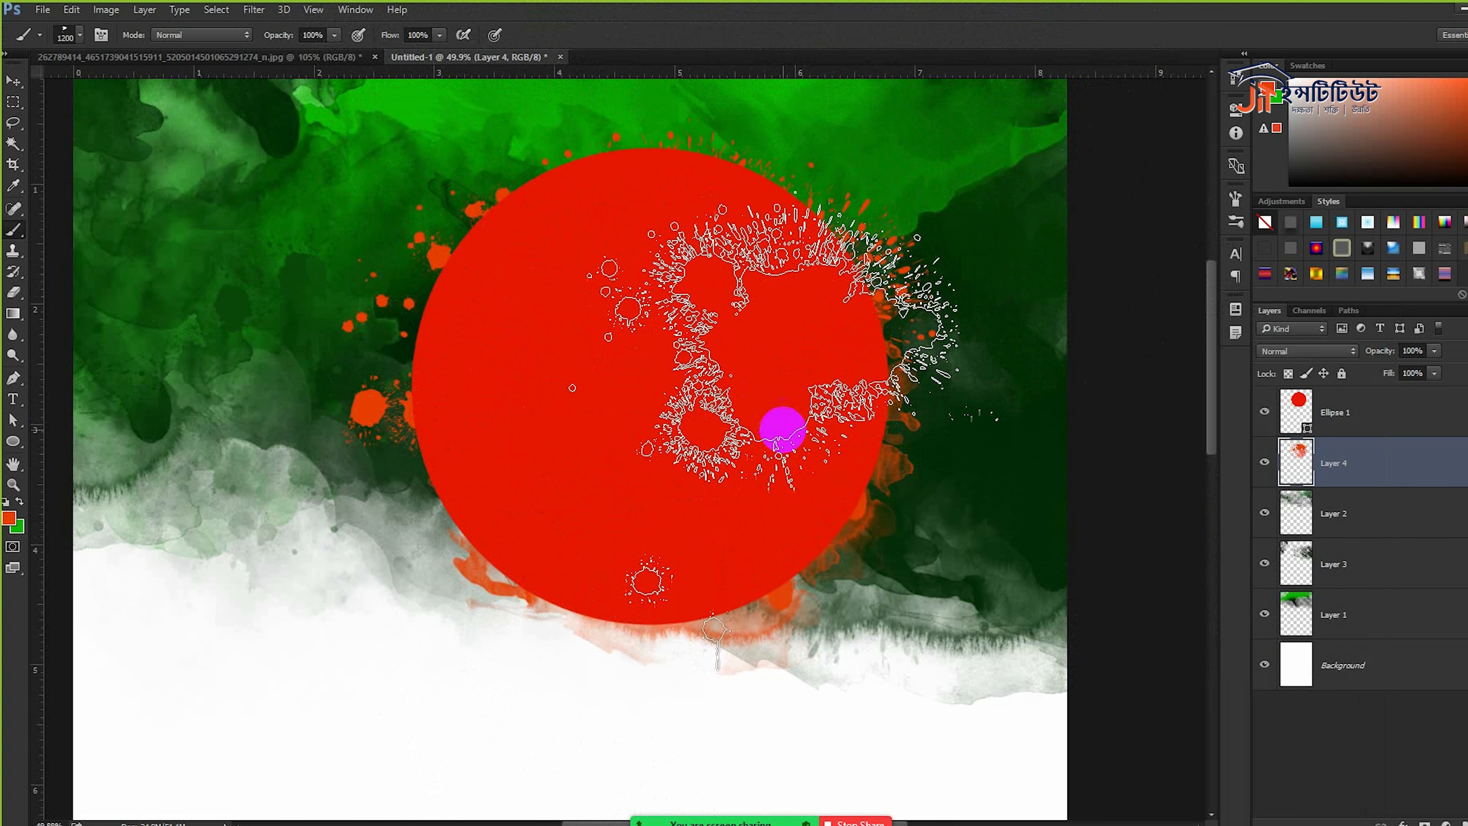
- Select the 1327 px smoke brush and stamp orange-red smoke around the circle's left, lower-left and top edges
{"action": "right_click", "coordinate": [1339, 751]}
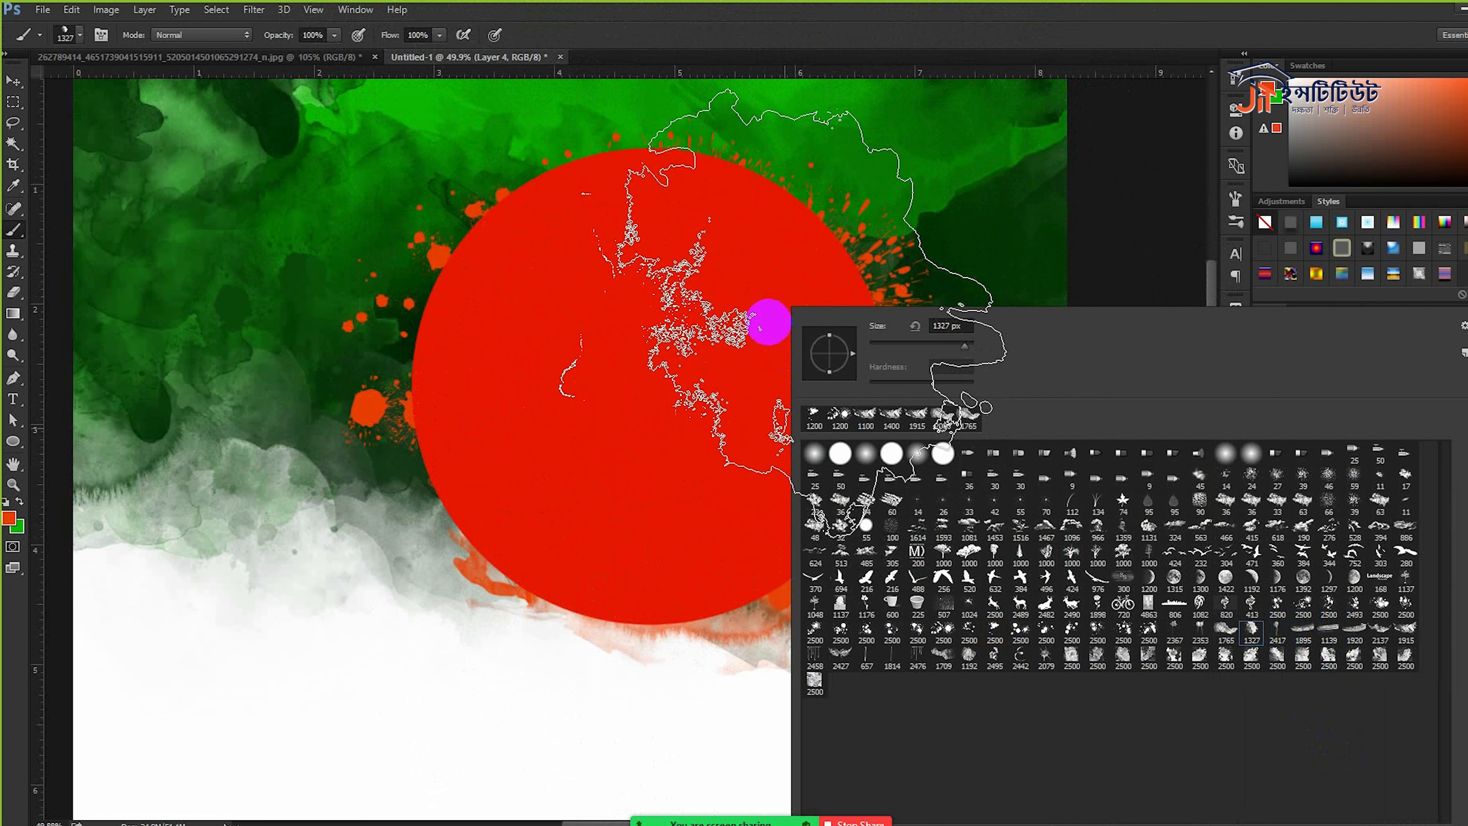
{"action": "left_click", "coordinate": [735, 346]}
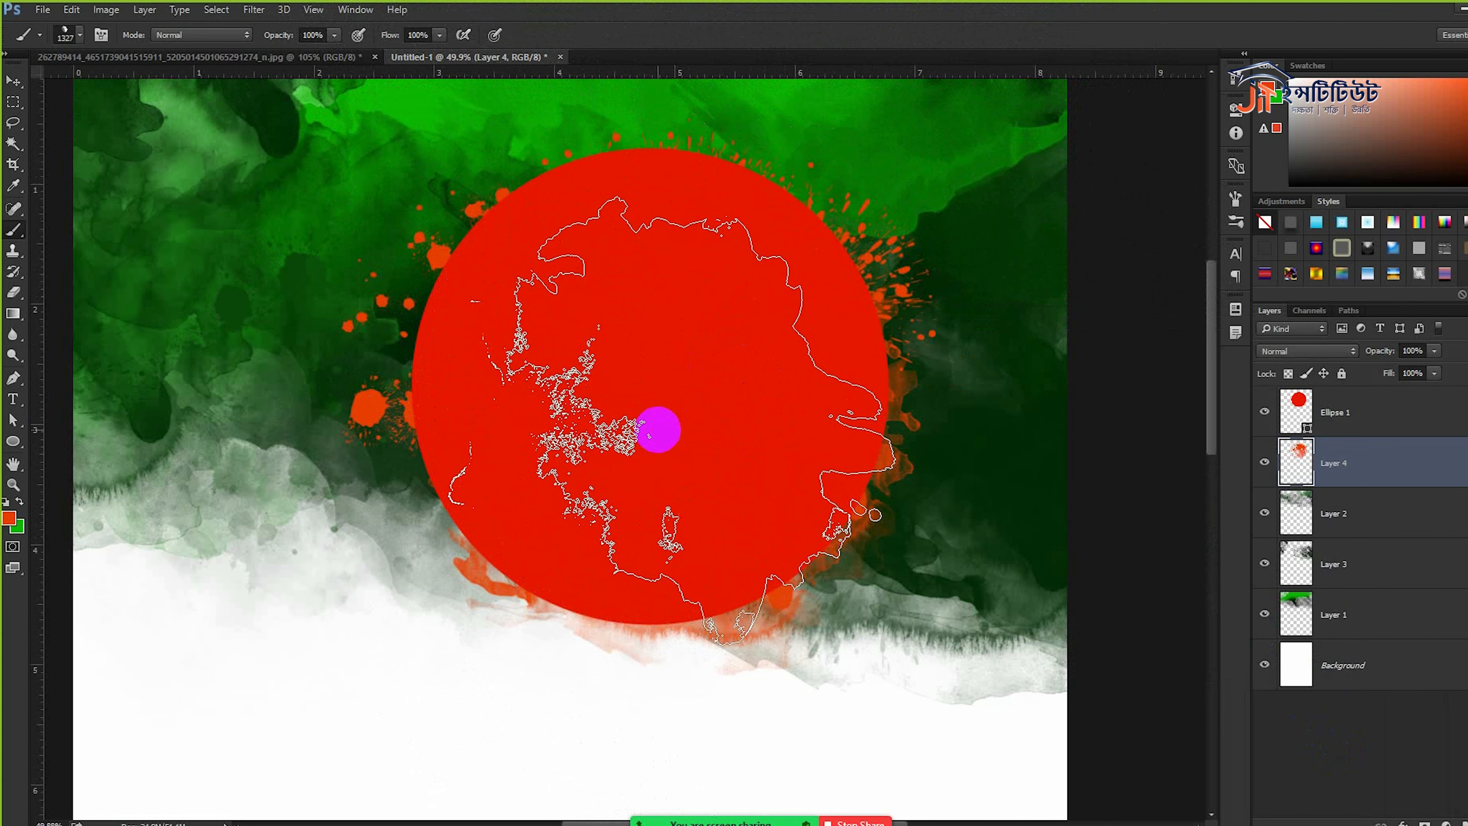
{"action": "left_click", "coordinate": [515, 478]}
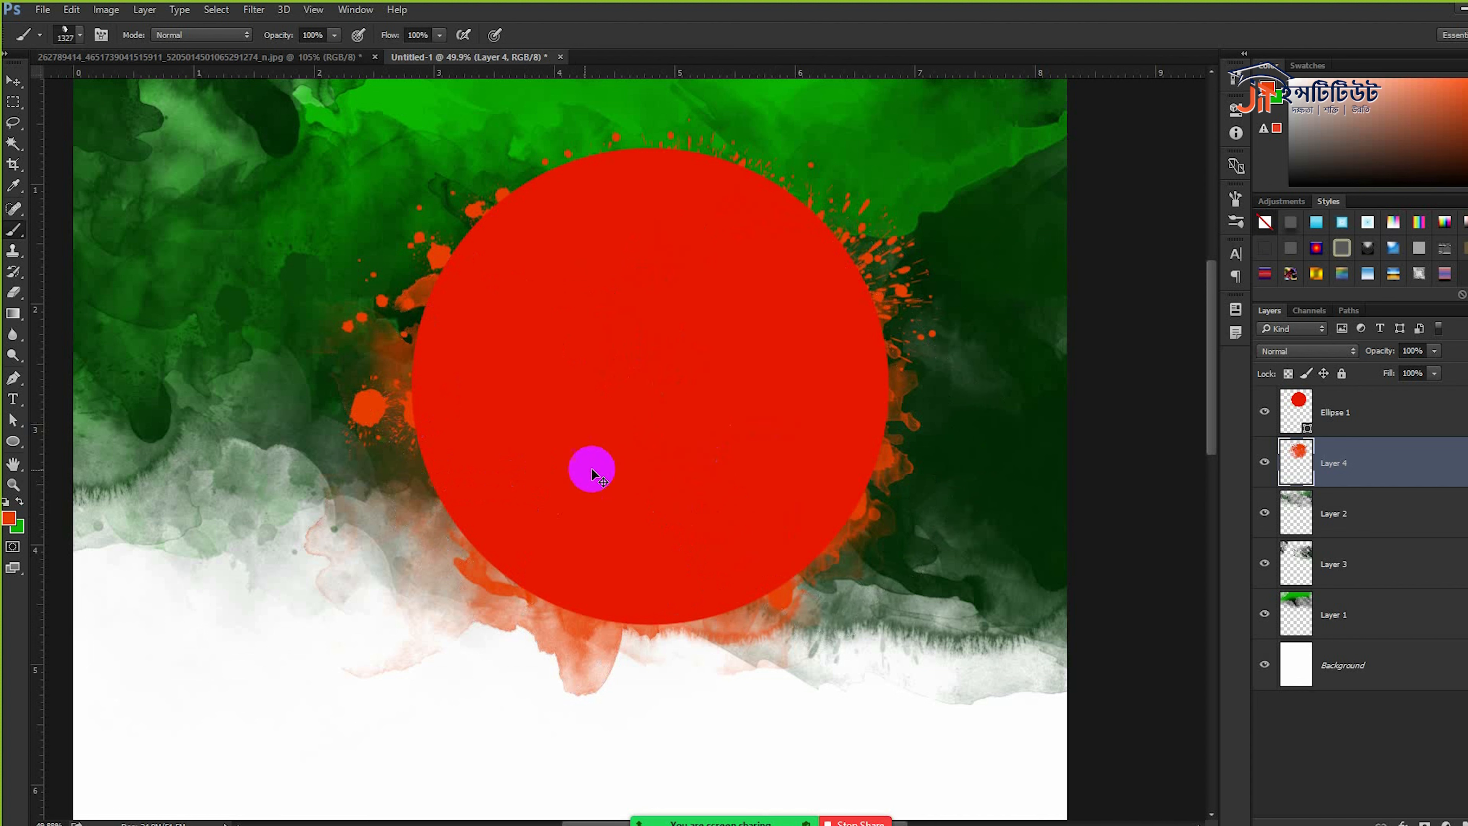
{"action": "left_click", "coordinate": [650, 345]}
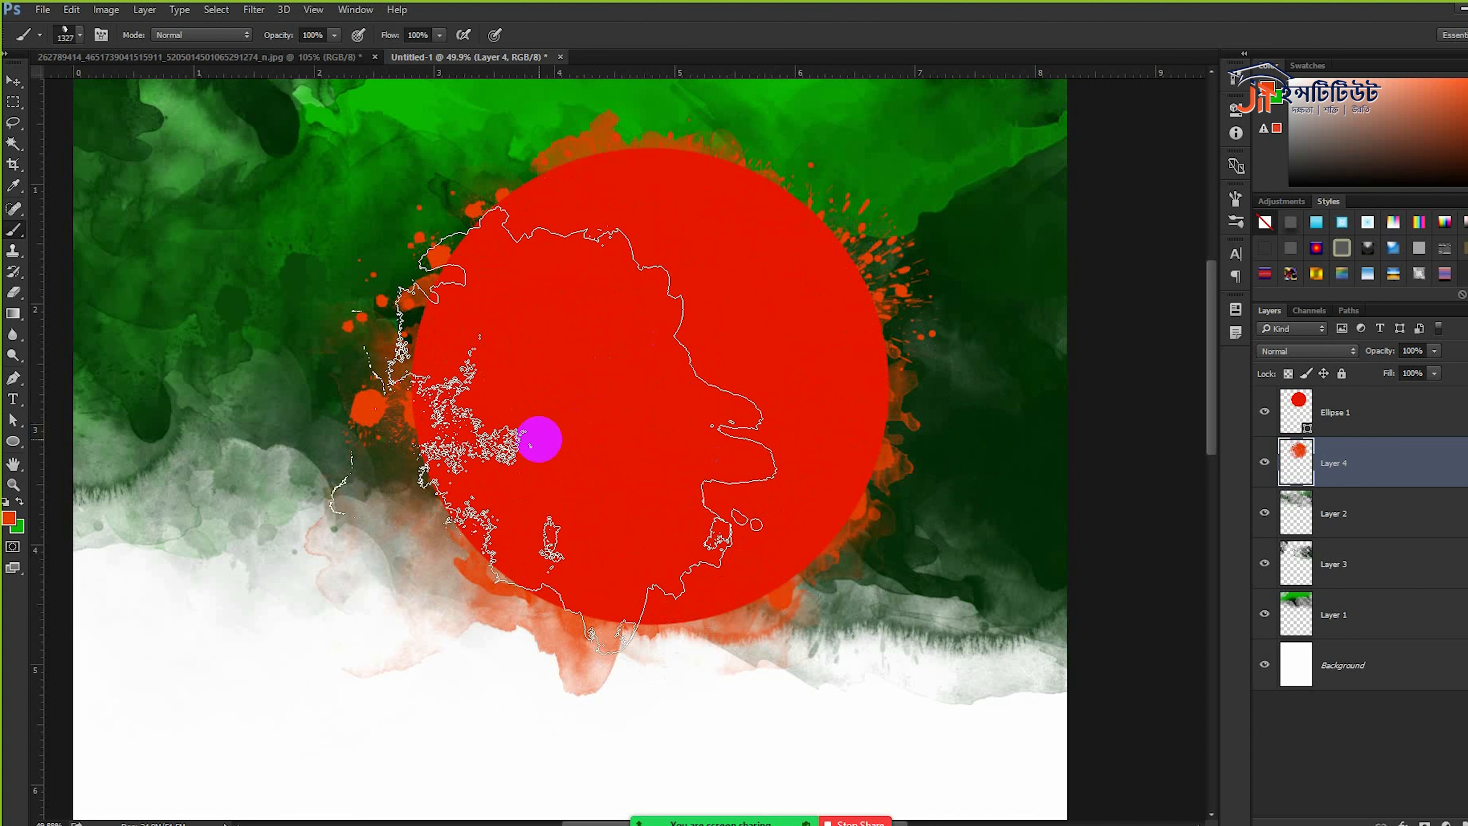
{"action": "key", "text": "bracketleft"}
{"action": "key", "text": "bracketleft"}
{"action": "key", "text": "bracketleft"}
{"action": "key", "text": "bracketleft"}
{"action": "key", "text": "bracketleft"}
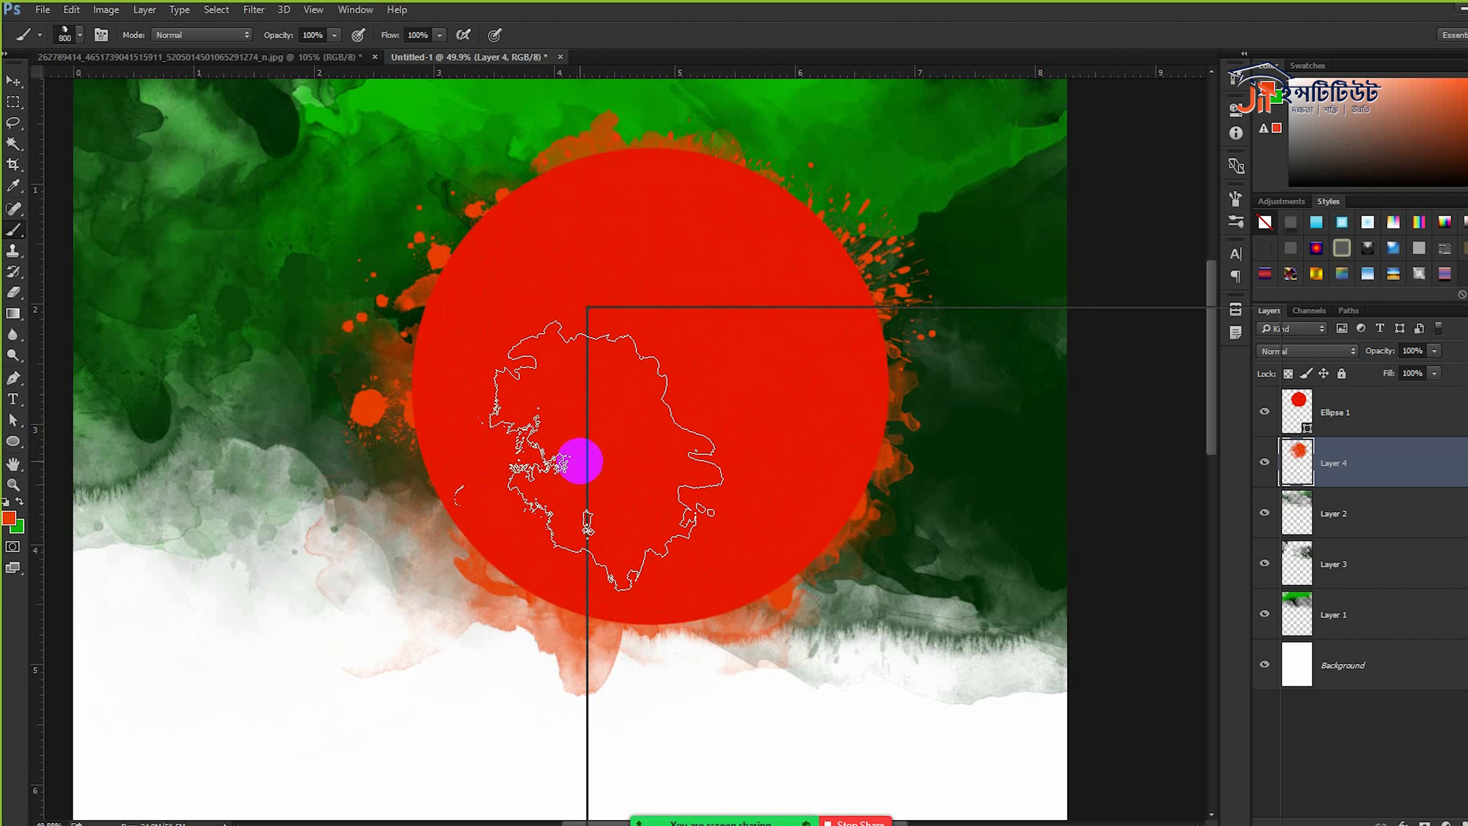
- Select the 1915 px smoke brush, reduce it to 1400 px, and undo a trial dab at the circle's lower-left edge
{"action": "right_click", "coordinate": [579, 461]}
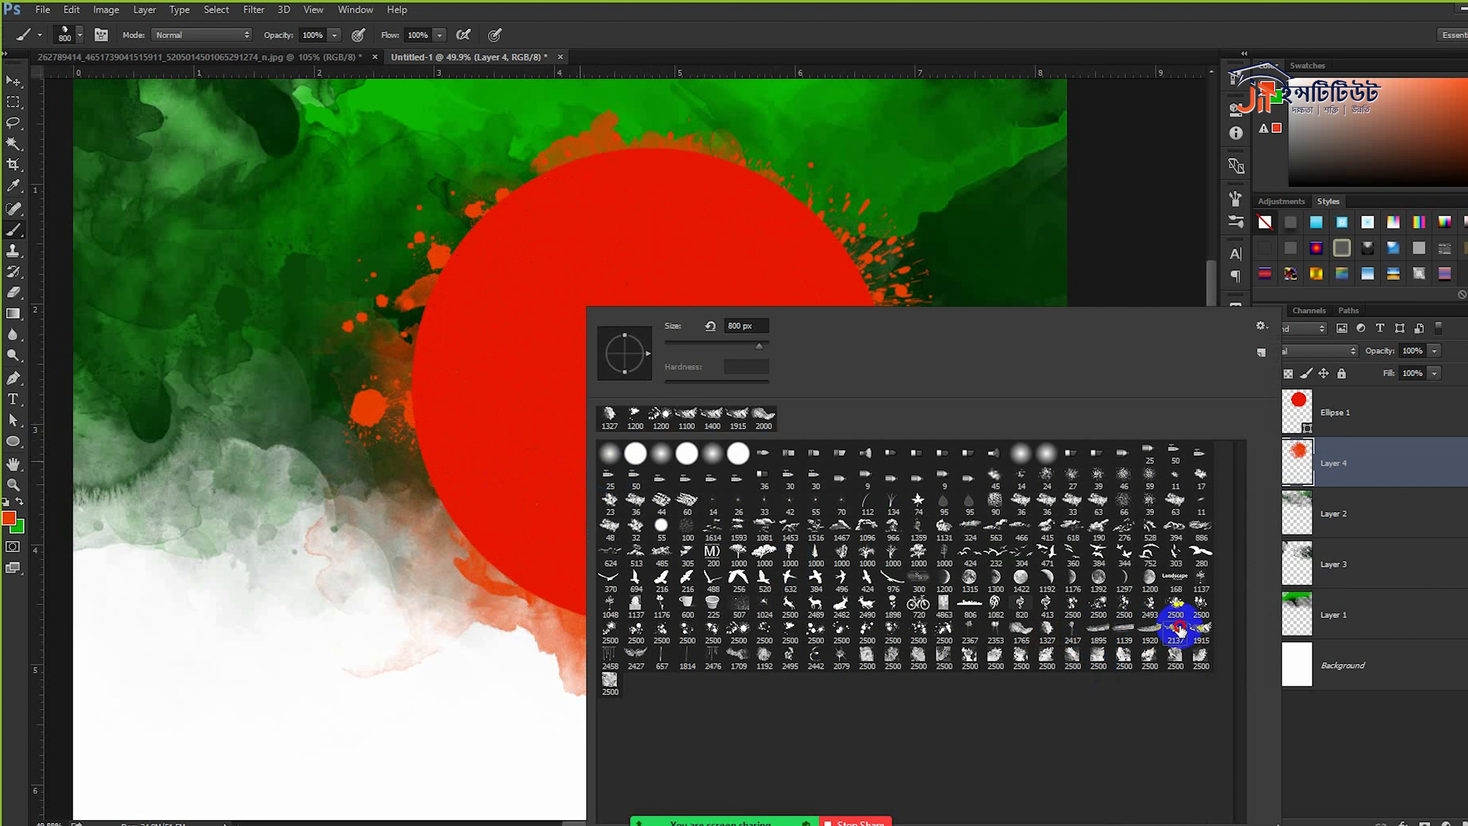
{"action": "left_click", "coordinate": [884, 597]}
{"action": "left_click", "coordinate": [672, 39]}
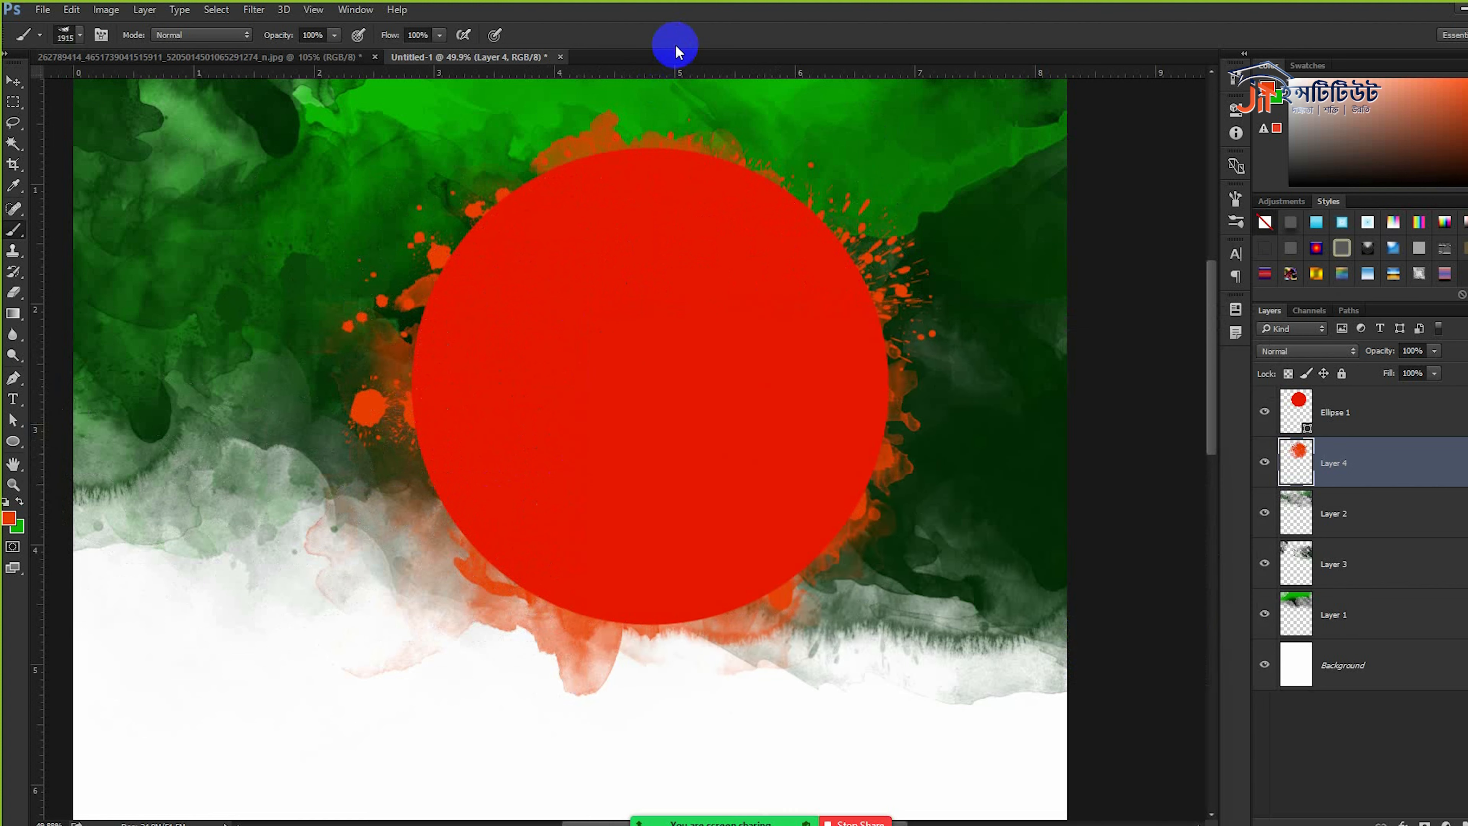
{"action": "key", "text": "bracketleft"}
{"action": "key", "text": "bracketleft"}
{"action": "key", "text": "bracketleft"}
{"action": "key", "text": "bracketleft"}
{"action": "key", "text": "bracketleft"}
{"action": "left_click", "coordinate": [510, 537]}
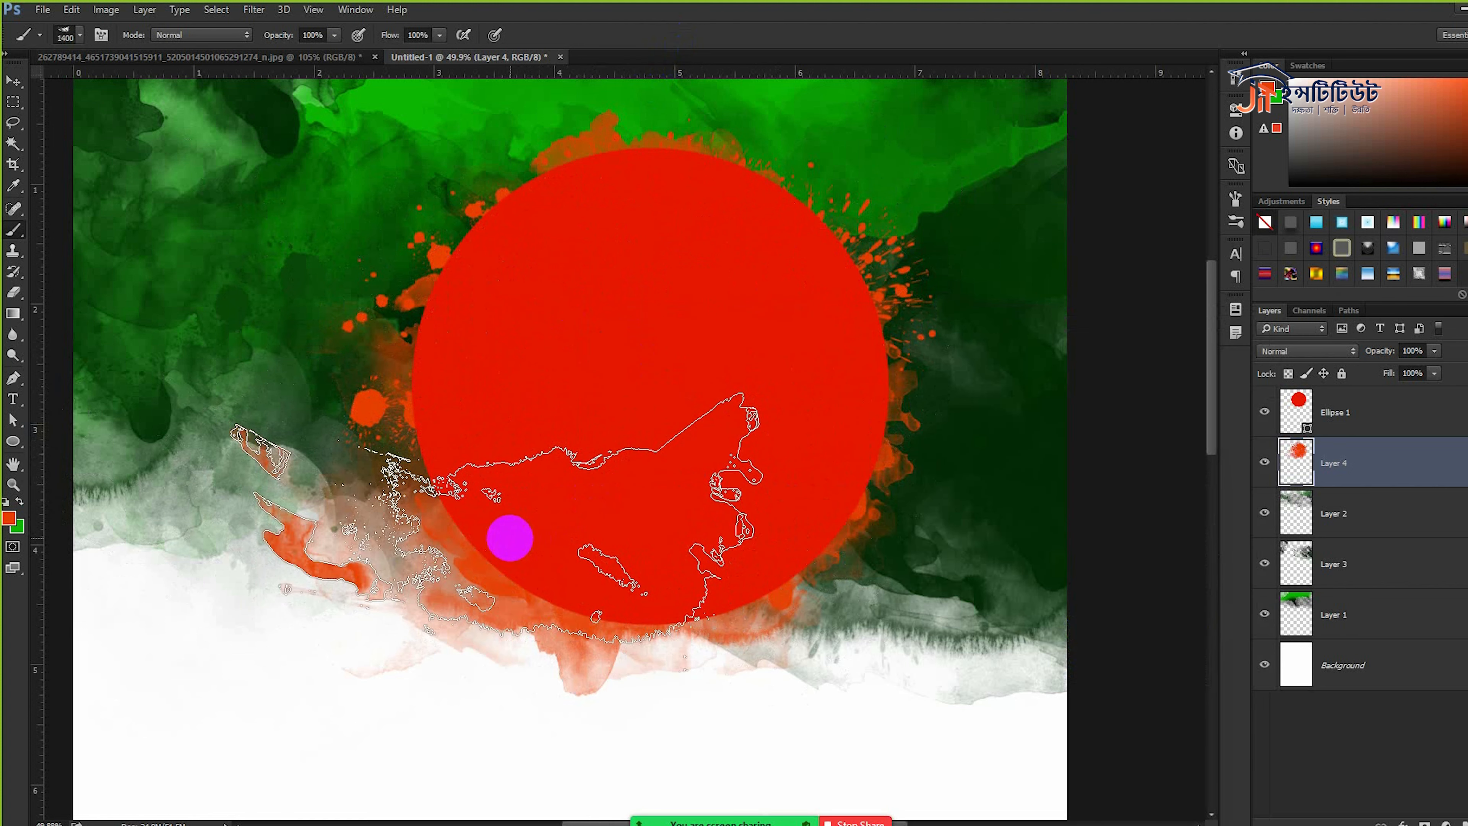
{"action": "key", "text": "ctrl+z"}
- Sample the circle's red, reduce the smoke brush to 900 px and stamp red smoke at the circle's lower-left edge
{"action": "left_click", "coordinate": [500, 504], "text": "alt"}
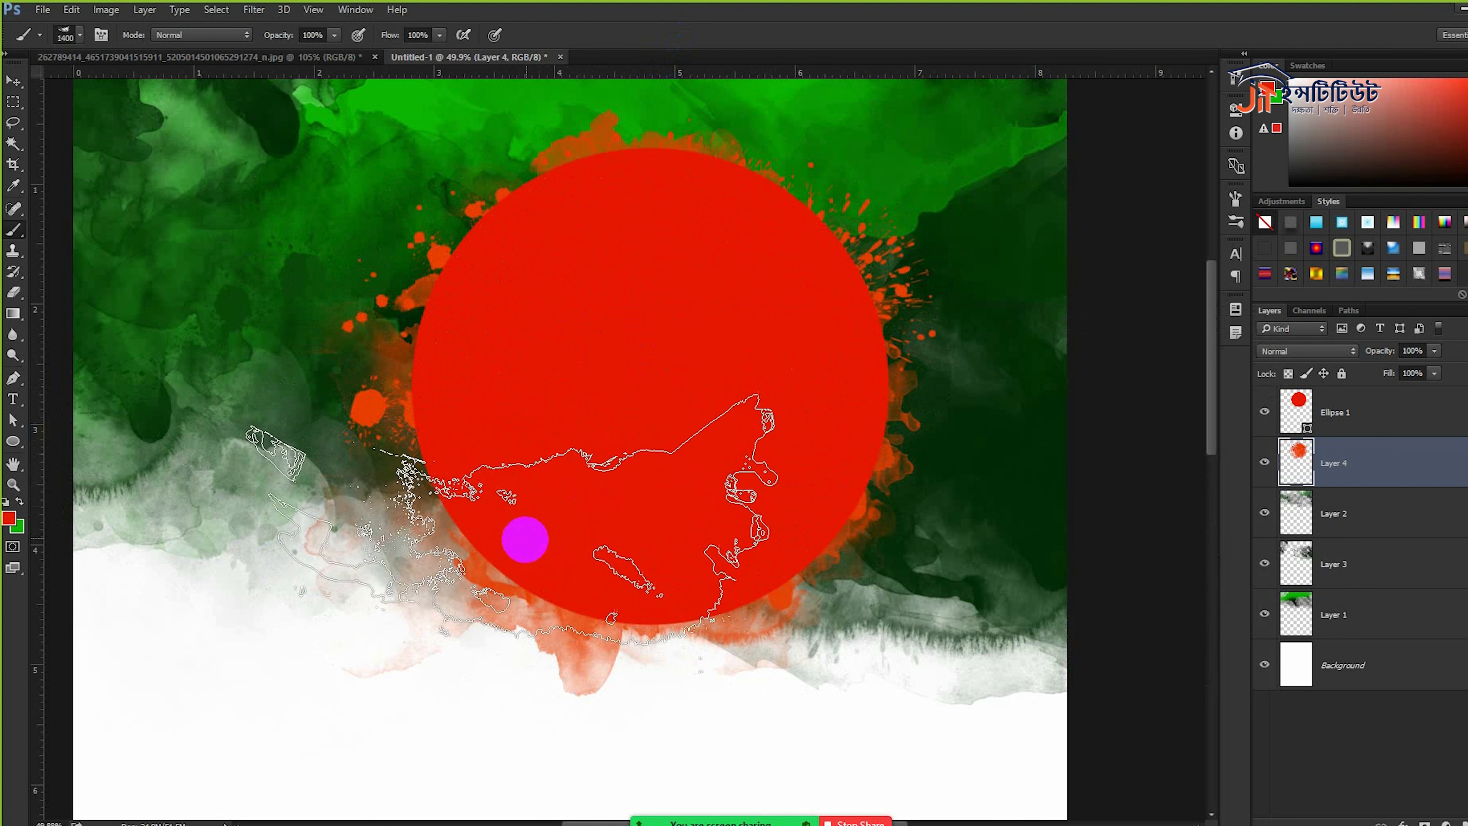
{"action": "key", "text": "bracketleft"}
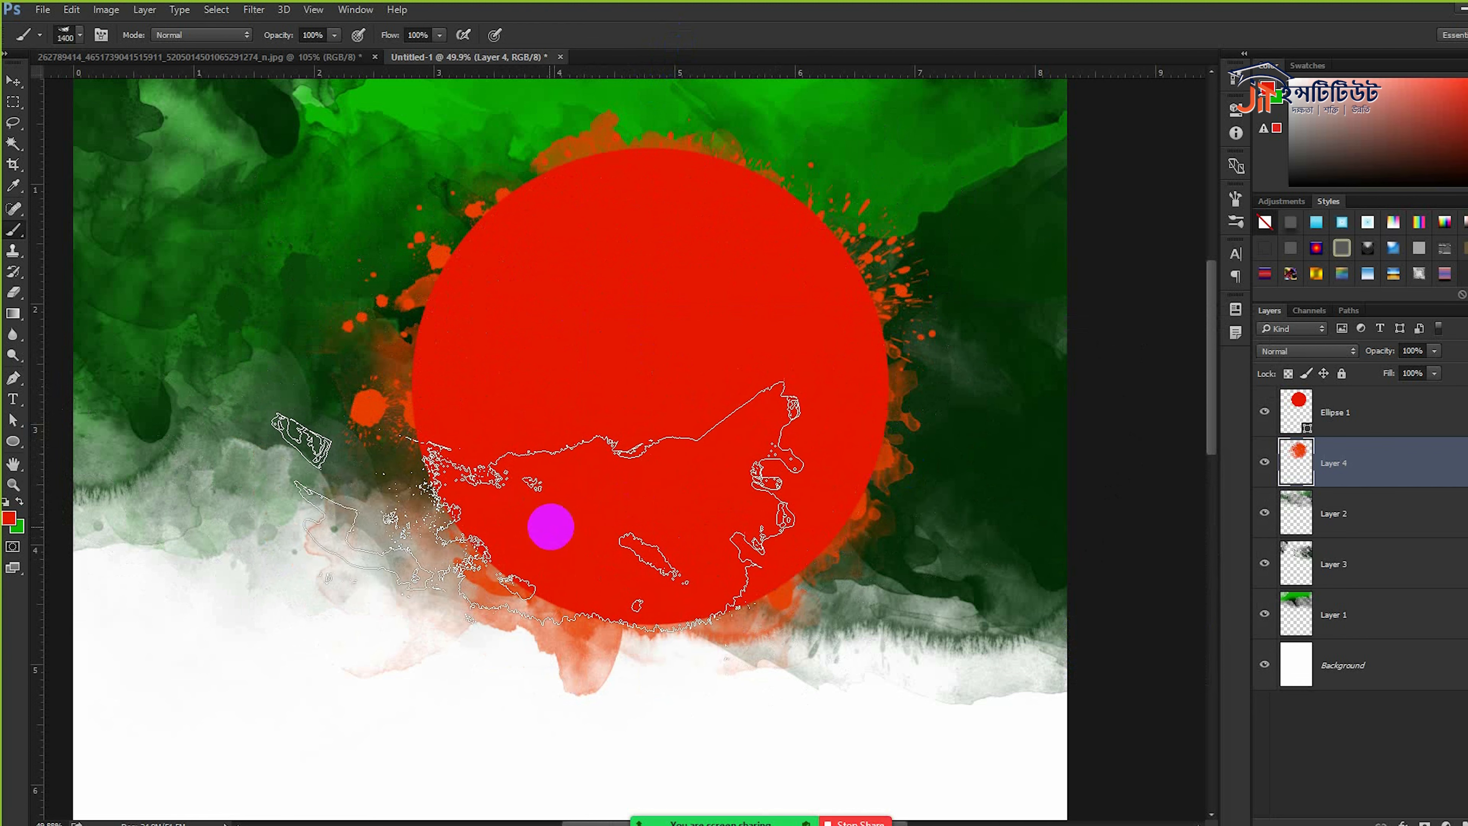
{"action": "key", "text": "bracketleft"}
{"action": "key", "text": "bracketleft"}
{"action": "key", "text": "bracketleft"}
{"action": "key", "text": "bracketleft"}
{"action": "left_click", "coordinate": [481, 531]}
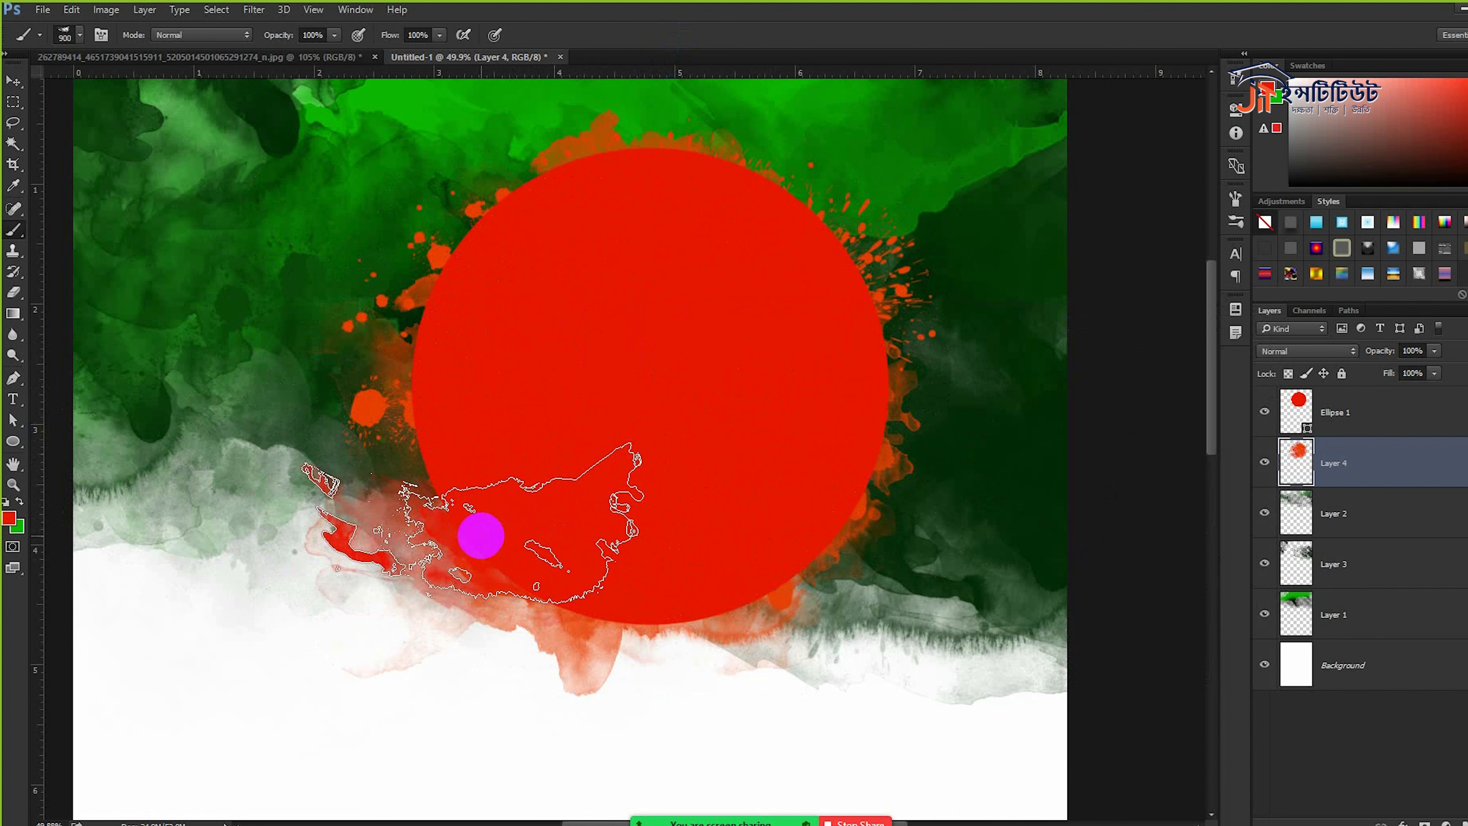
- Add a new layer above the Ellipse 1 layer and clip it to the circle with a clipping mask
{"action": "scroll", "coordinate": [656, 514], "scroll_direction": "down", "scroll_amount": 5}
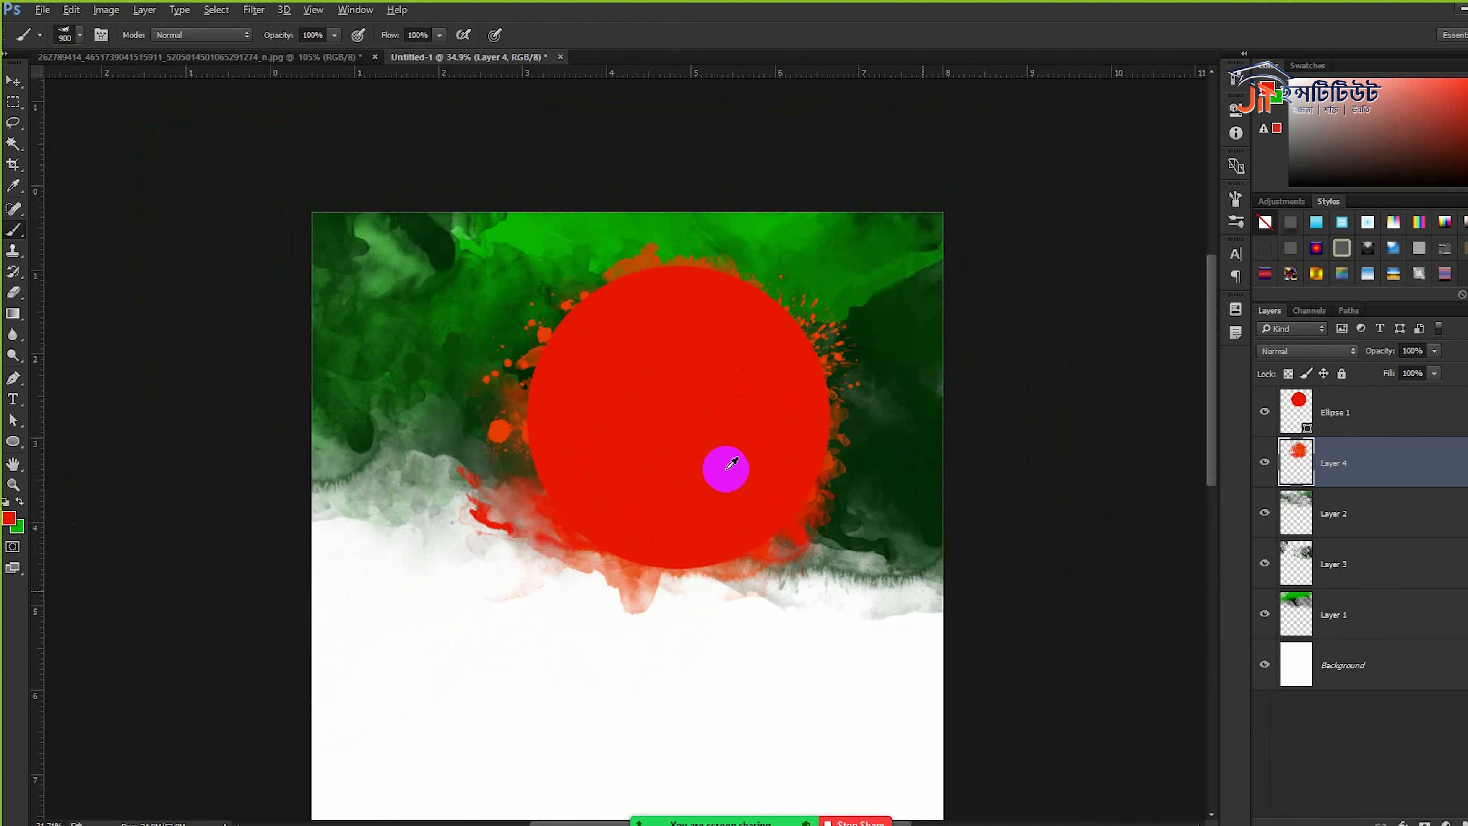
{"action": "scroll", "coordinate": [632, 284], "scroll_direction": "up", "scroll_amount": 3}
{"action": "left_click", "coordinate": [1342, 421]}
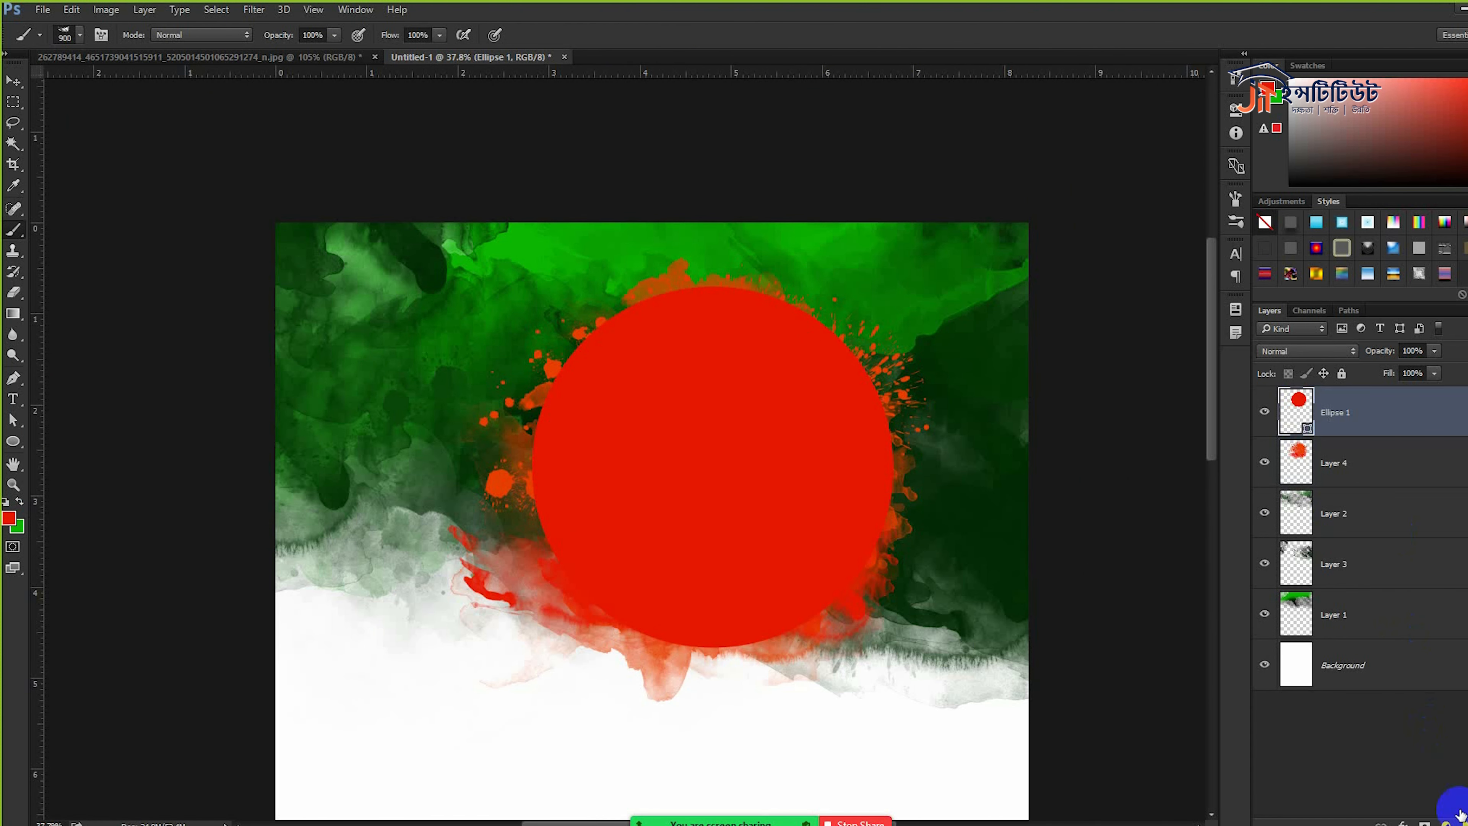
{"action": "left_click", "coordinate": [1425, 822]}
{"action": "right_click", "coordinate": [1371, 412]}
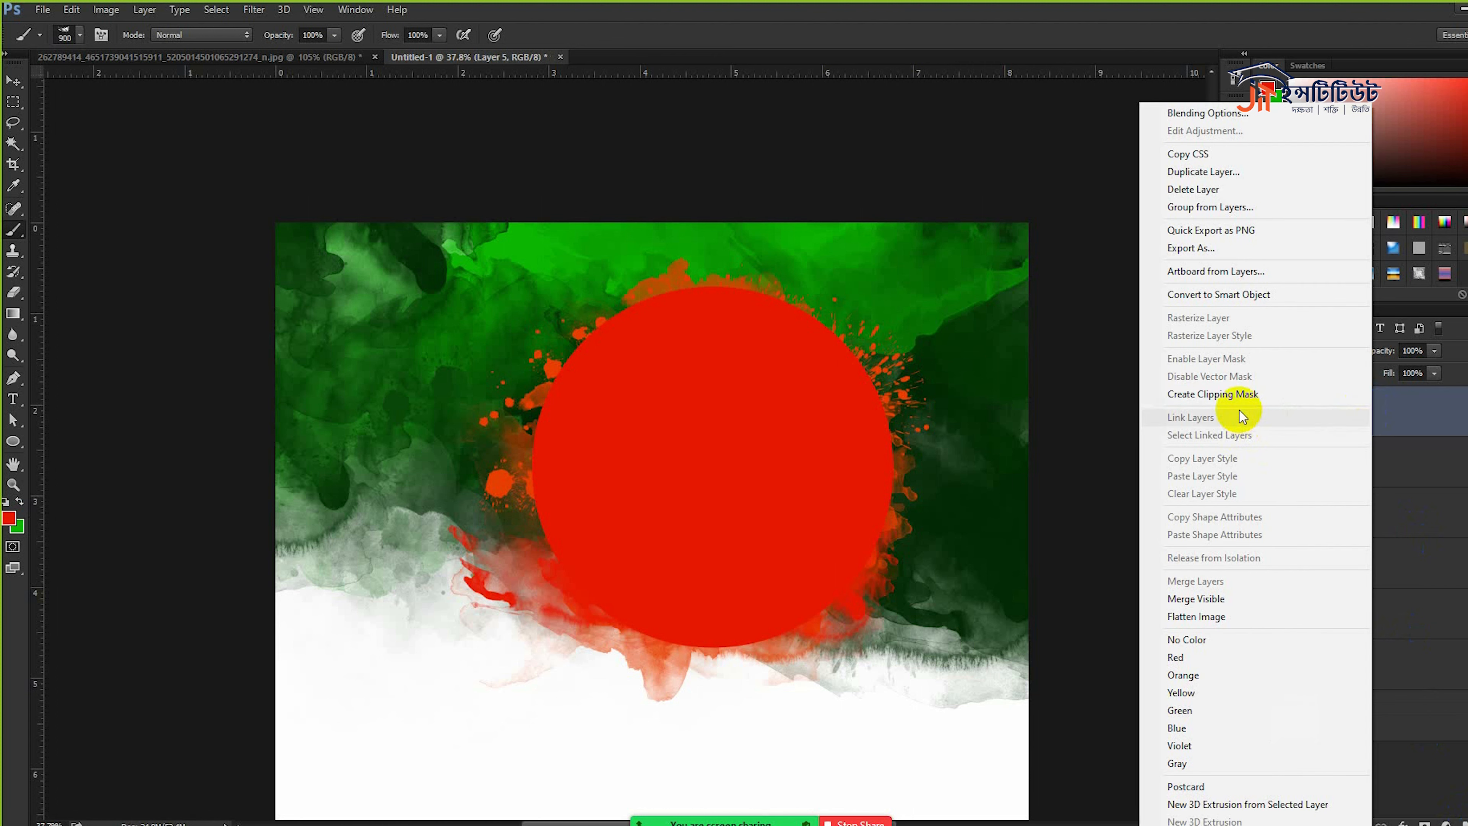
{"action": "left_click", "coordinate": [1237, 399]}
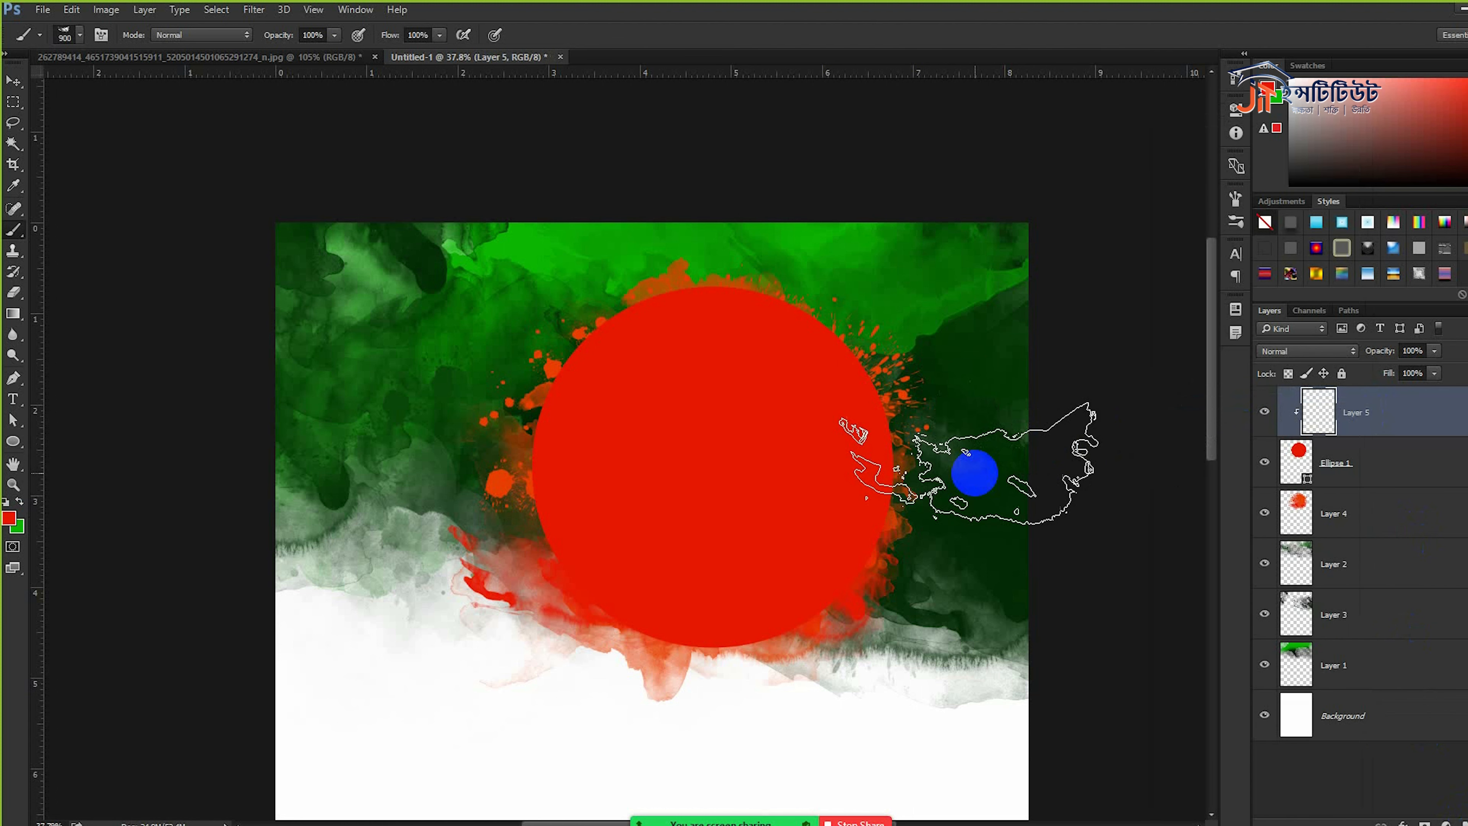
- Set the foreground colour to the more orange red e83201
{"action": "left_click", "coordinate": [8, 519]}
{"action": "left_click", "coordinate": [1235, 422]}
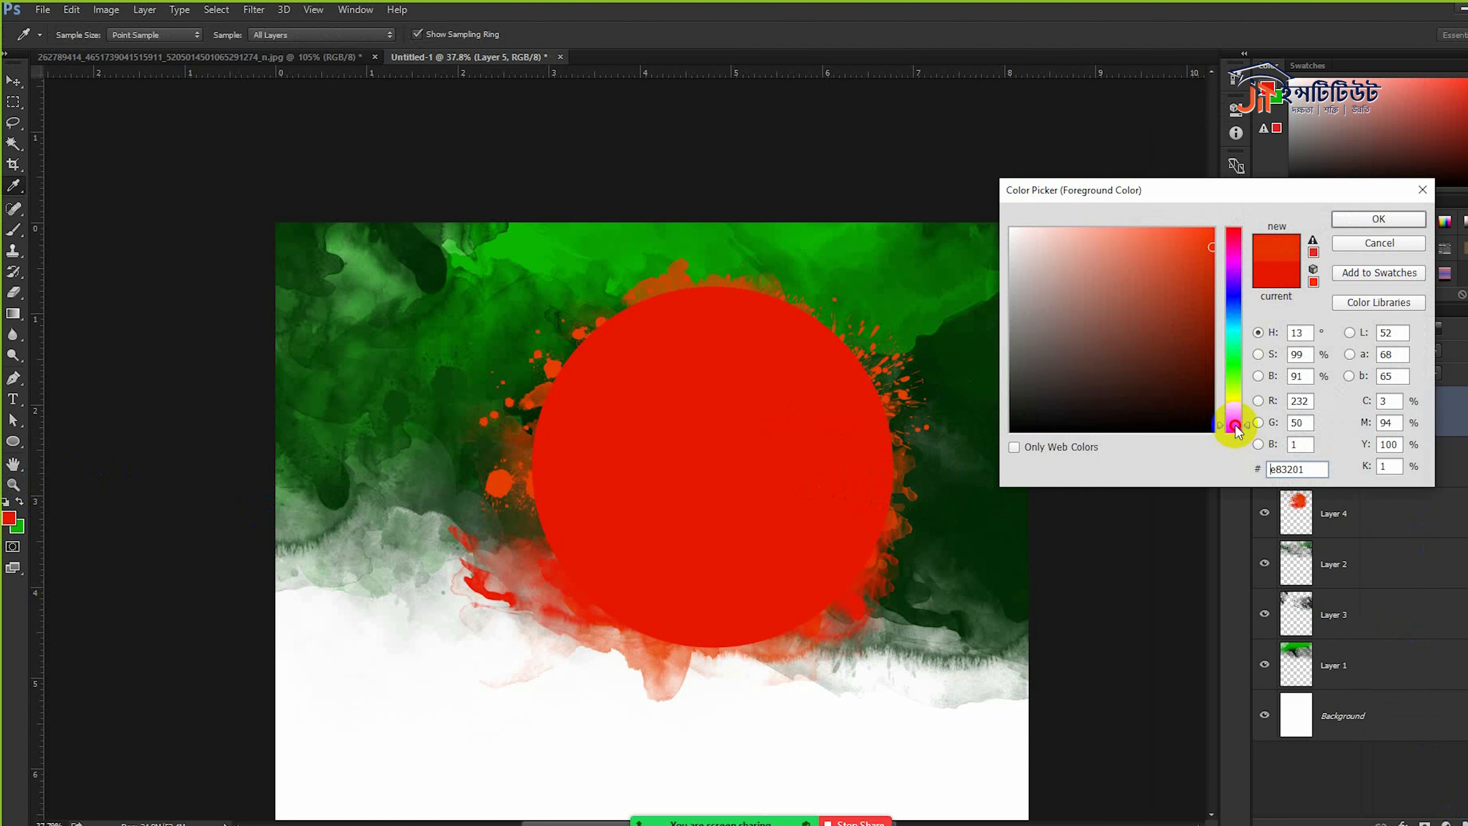
{"action": "left_click", "coordinate": [1347, 220]}
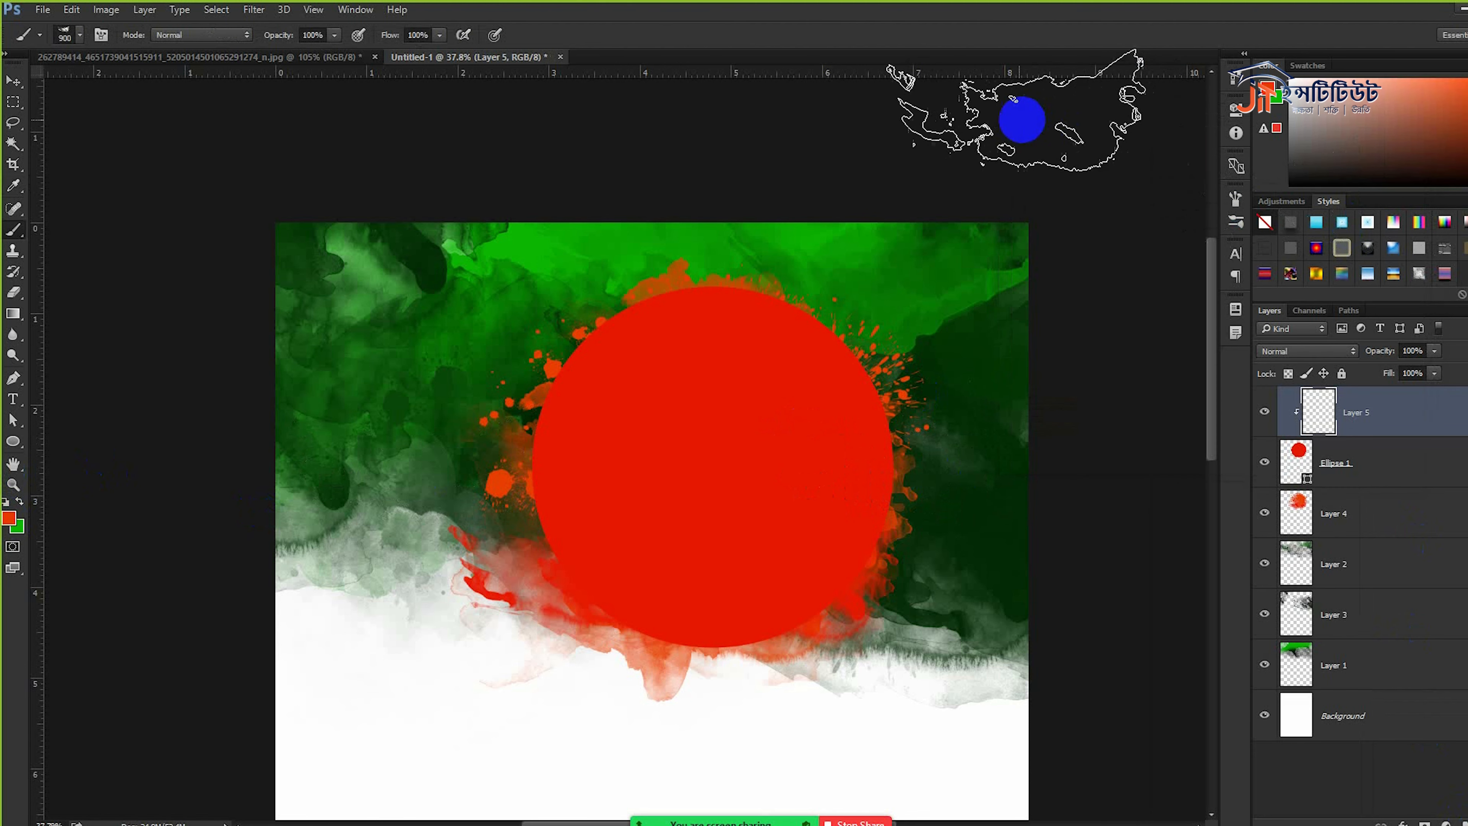
- Enlarge the smoke brush to 1600 px and stamp orange-red smoke texture inside the clipped circle
{"action": "key", "text": "bracketright"}
{"action": "key", "text": "bracketright"}
{"action": "key", "text": "bracketright"}
{"action": "key", "text": "bracketright"}
{"action": "key", "text": "bracketright"}
{"action": "key", "text": "bracketright"}
{"action": "key", "text": "bracketright"}
{"action": "left_click", "coordinate": [813, 409]}
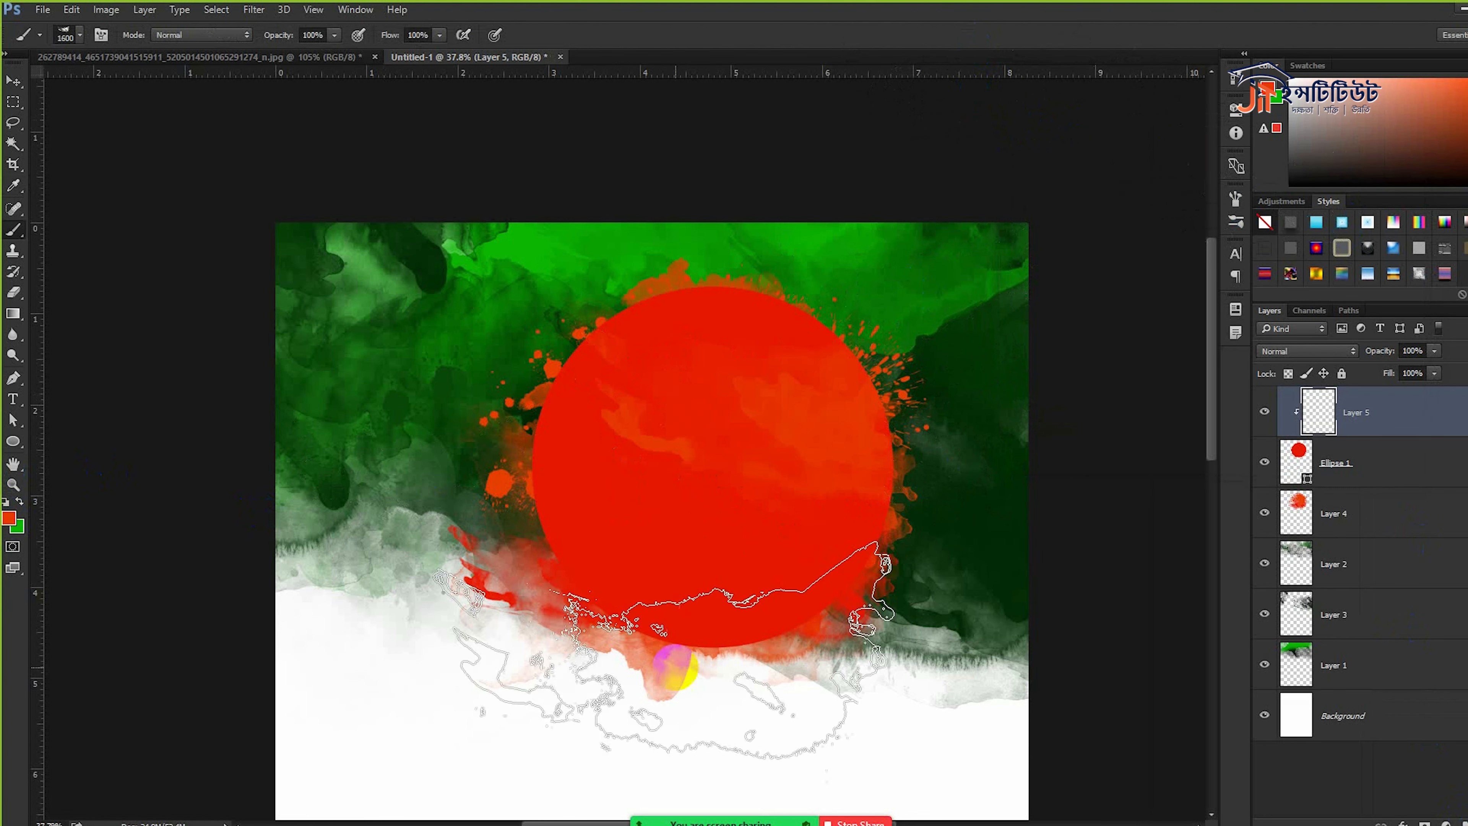
{"action": "scroll", "coordinate": [647, 596], "scroll_direction": "up", "scroll_amount": 3}
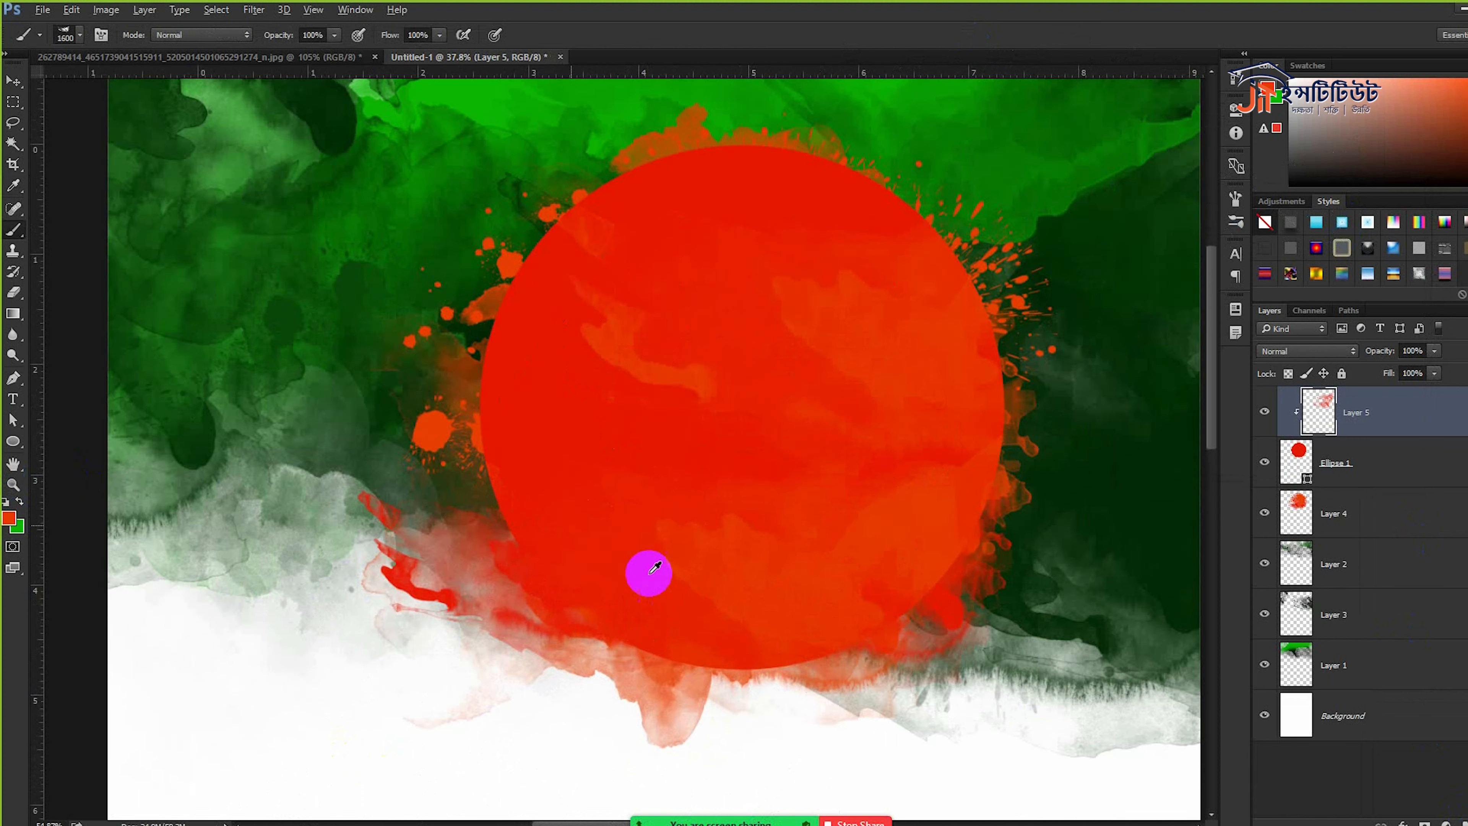
- Change the foreground colour to a lighter orange and stamp smoke texture over the circle's top, lower-left and right areas
{"action": "left_click", "coordinate": [9, 519]}
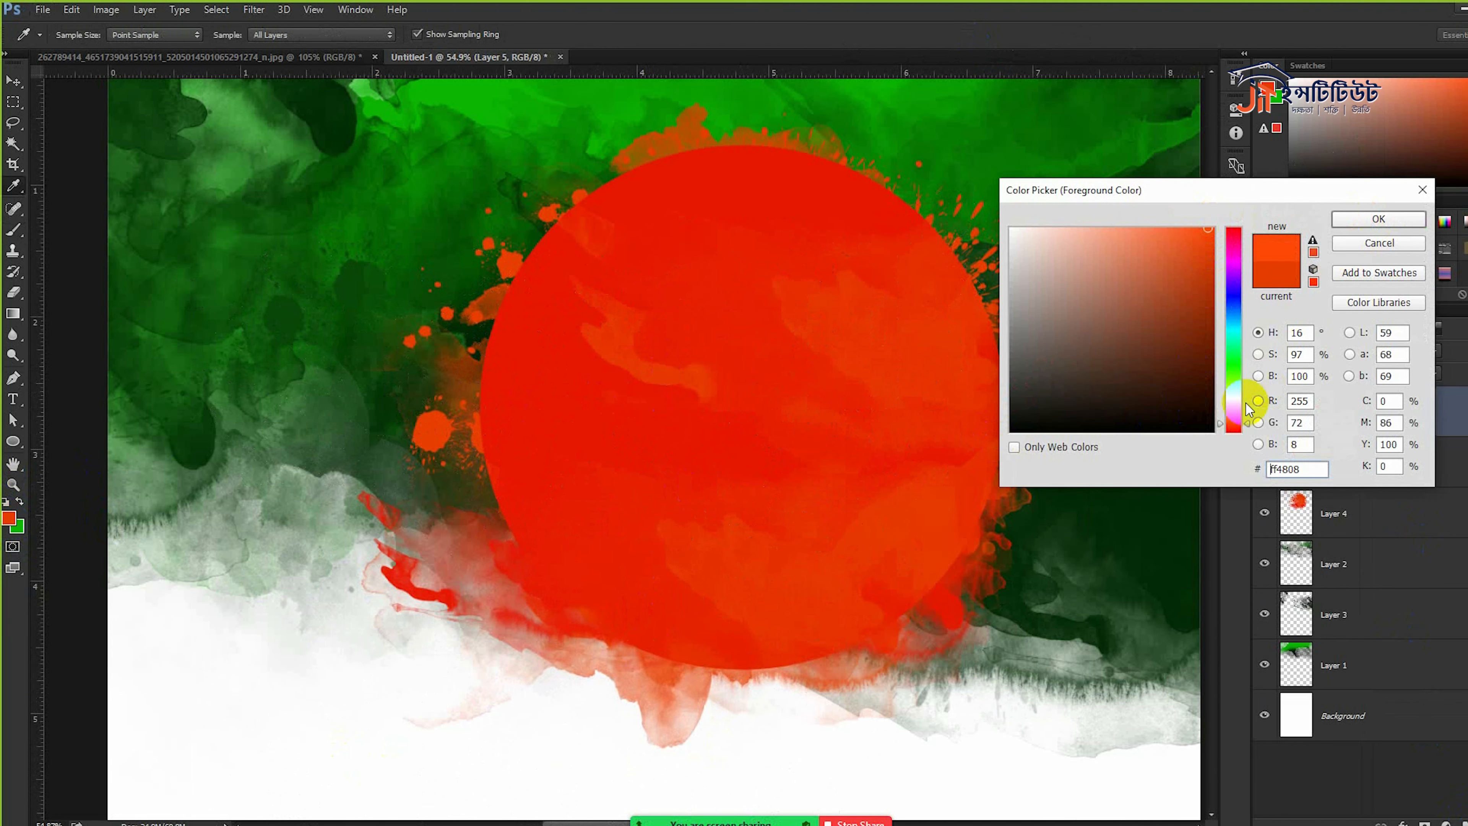
{"action": "left_click", "coordinate": [1238, 418]}
{"action": "left_click", "coordinate": [1378, 219]}
{"action": "left_click", "coordinate": [544, 174]}
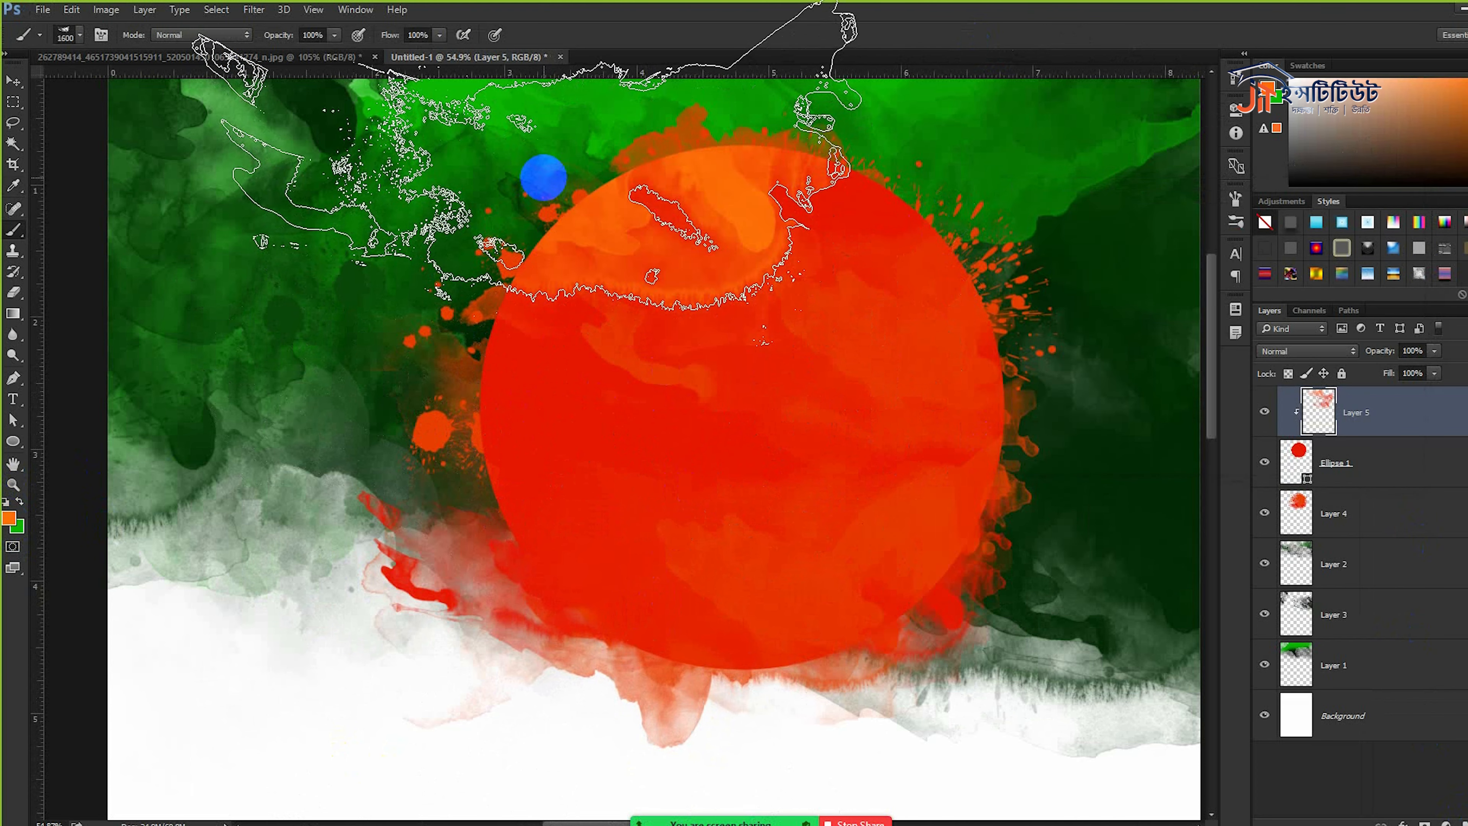
{"action": "left_click", "coordinate": [1165, 432]}
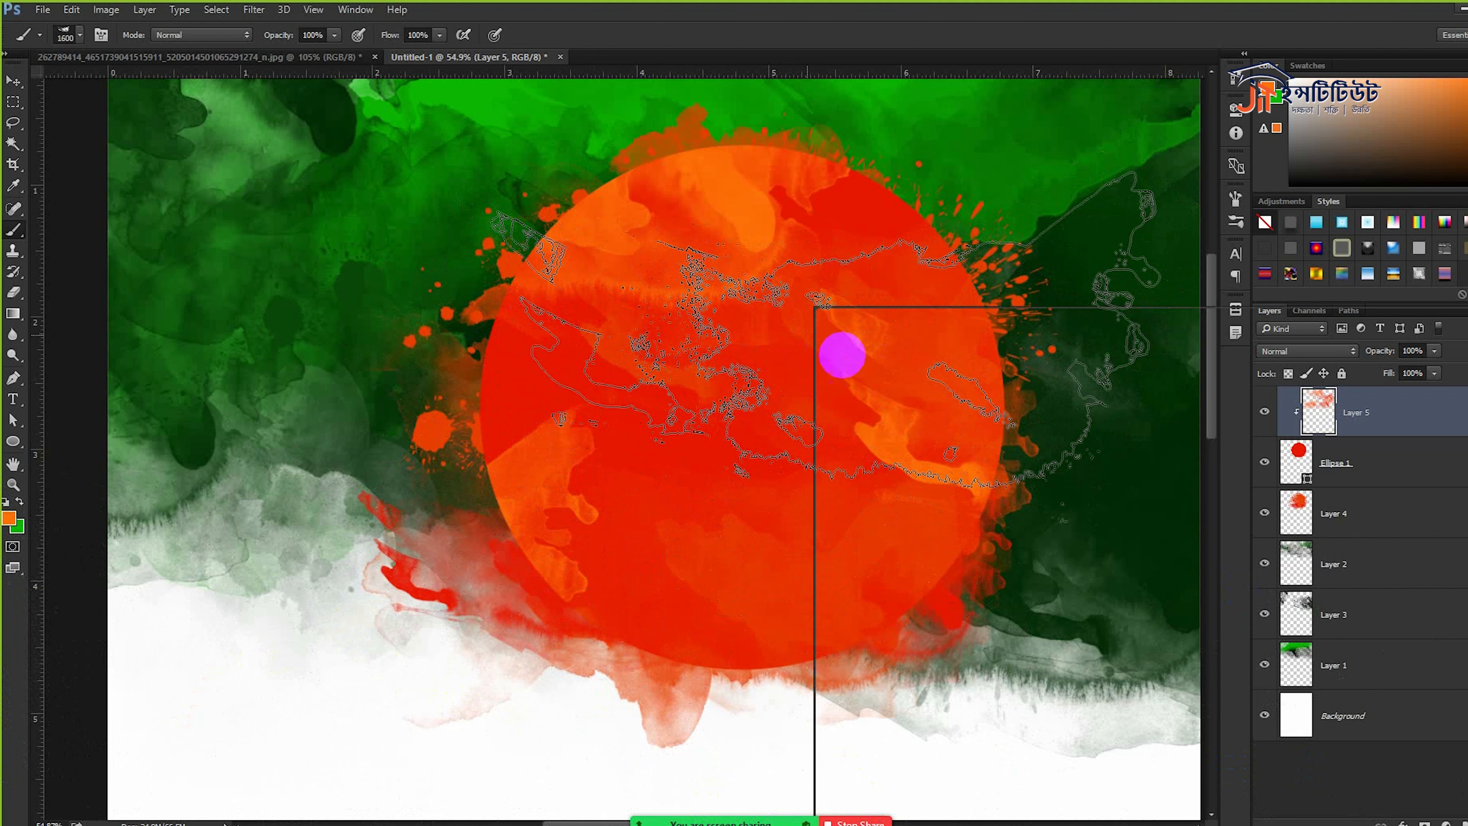
- Select the 1139 px streak brush and rotate its tip so the streaks run vertically
{"action": "right_click", "coordinate": [1191, 570]}
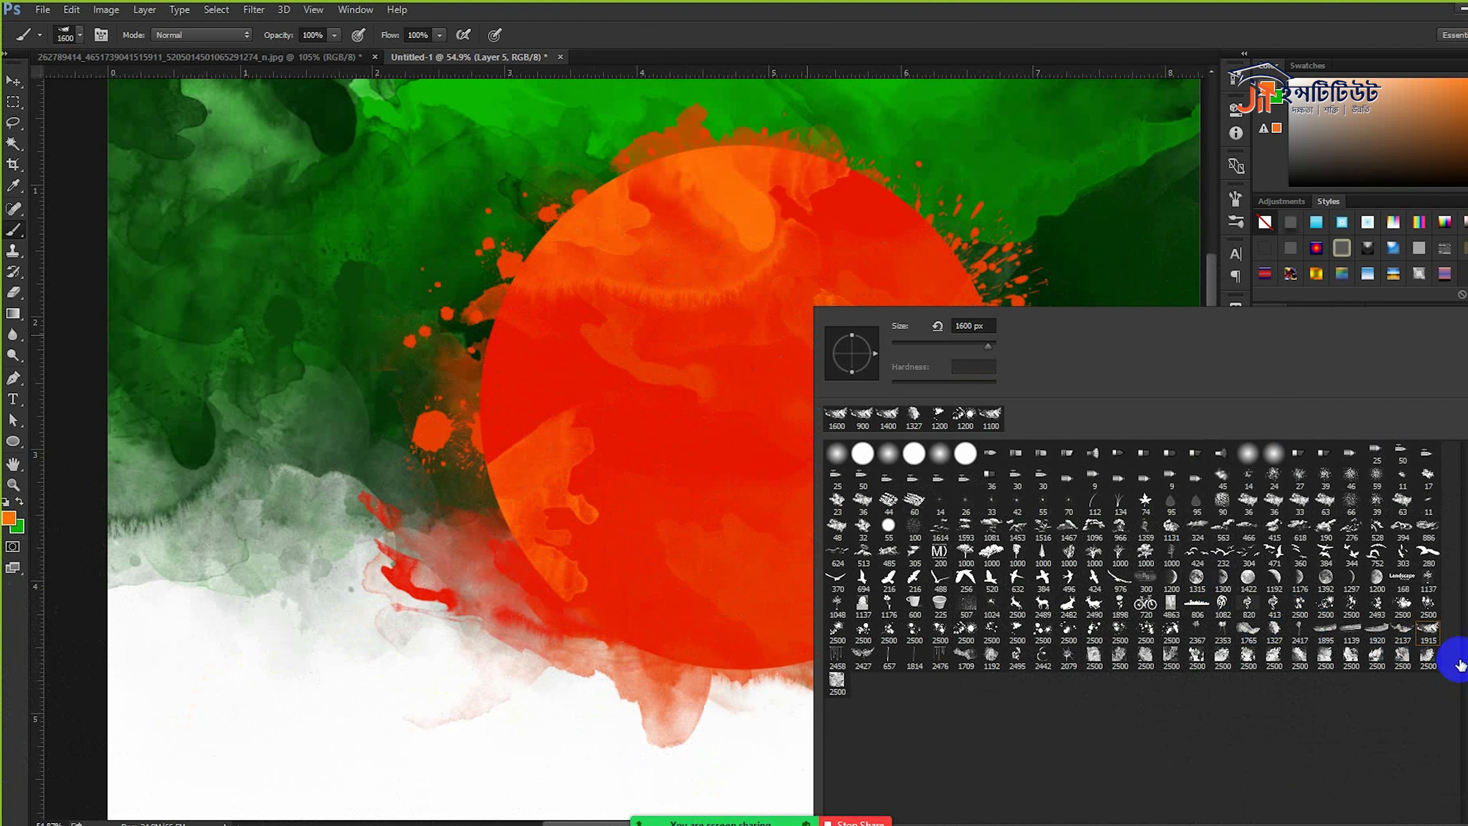
{"action": "left_click", "coordinate": [1352, 629]}
{"action": "left_click", "coordinate": [911, 39]}
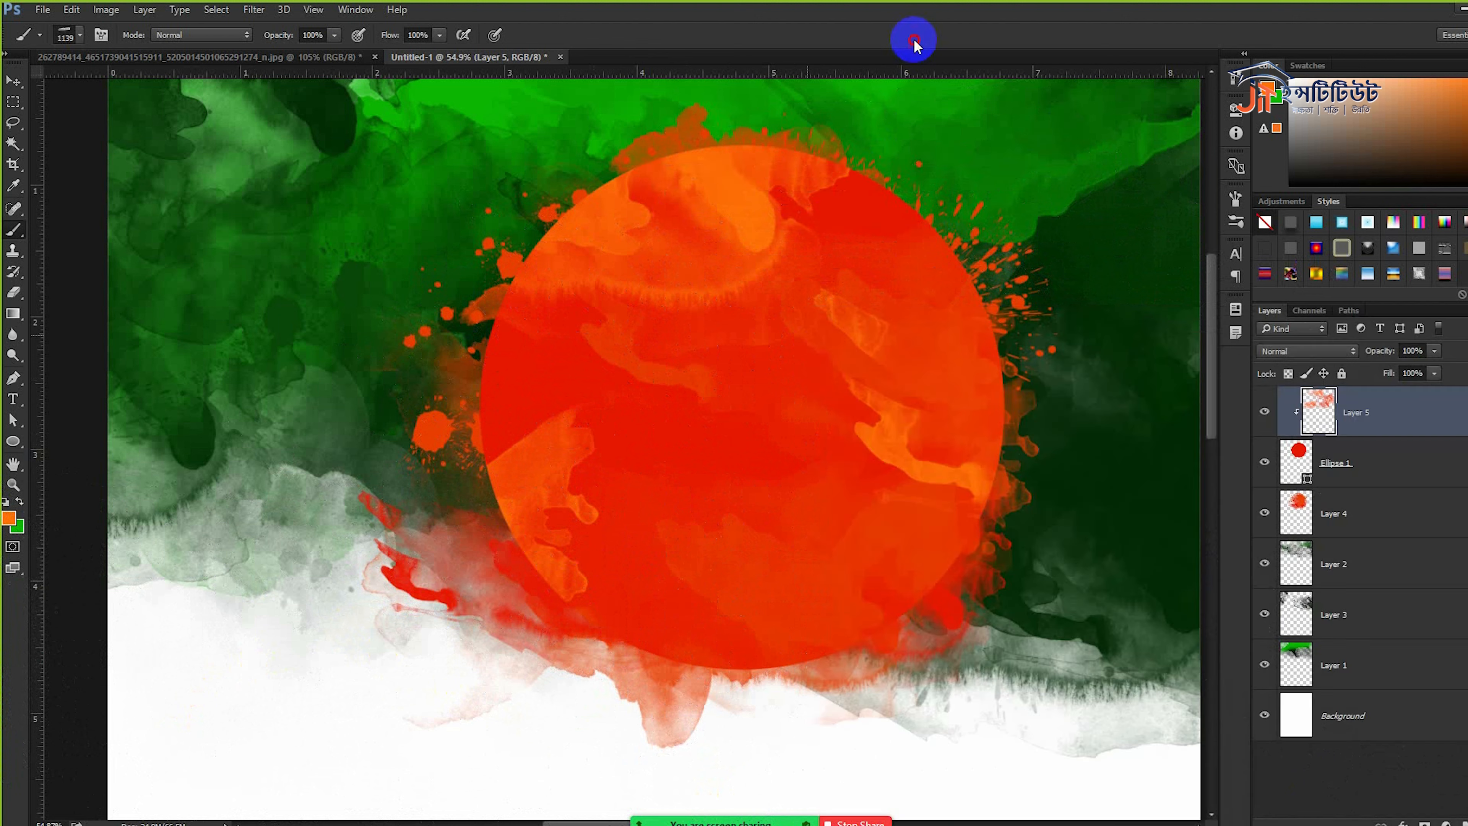
{"action": "right_click", "coordinate": [810, 245]}
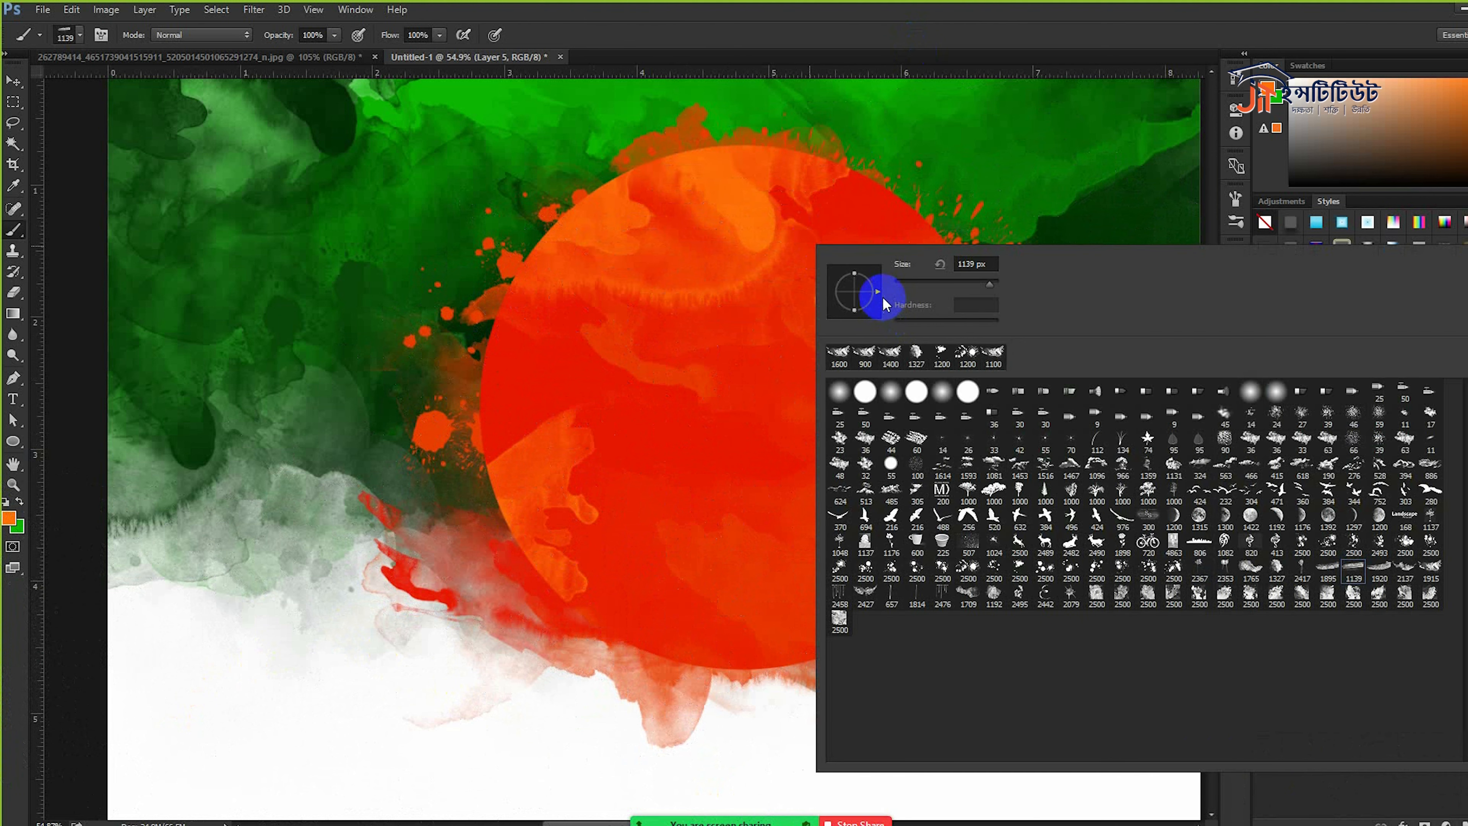
{"action": "left_click", "coordinate": [911, 52]}
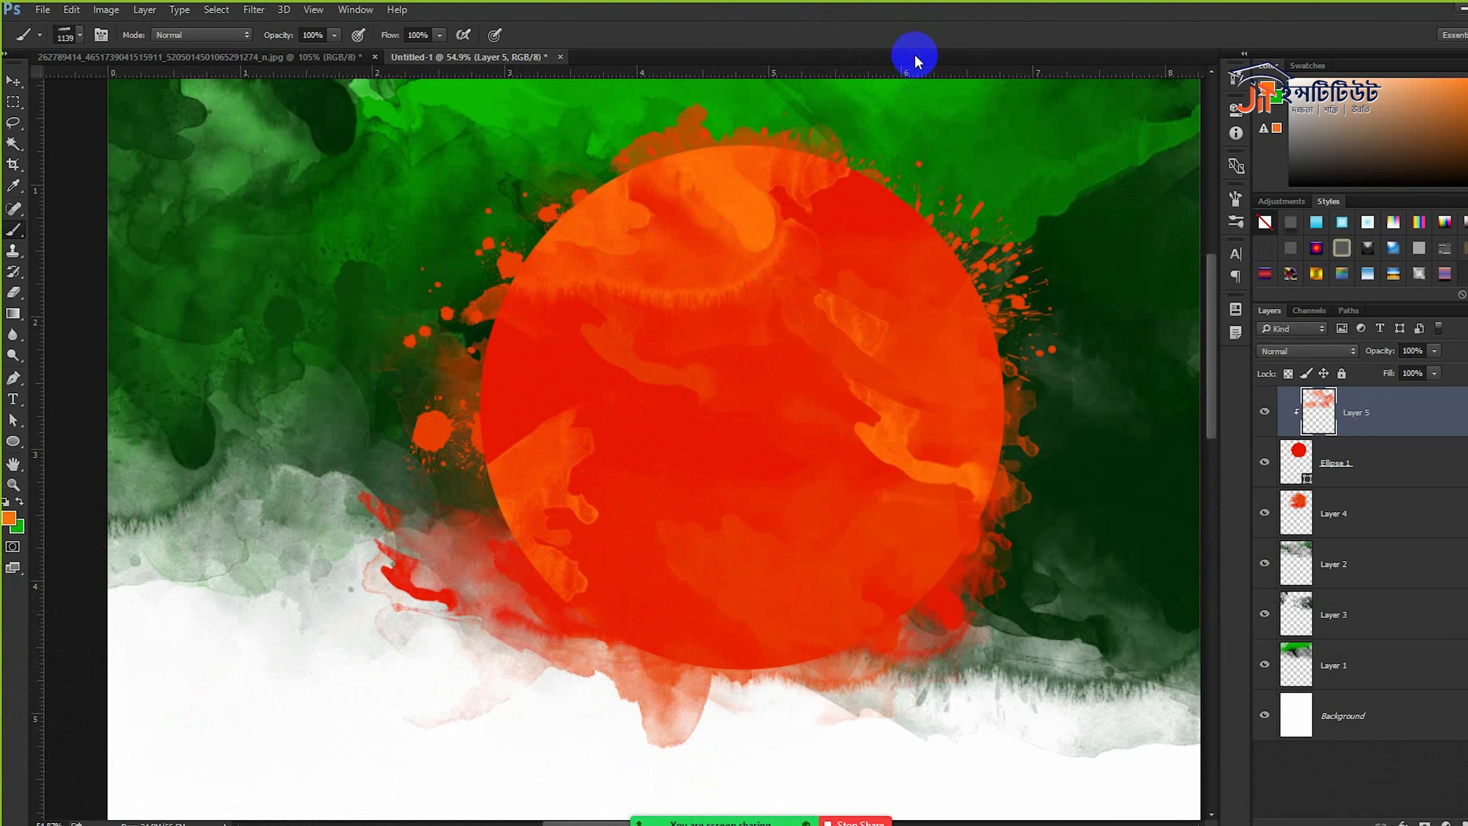
- Stamp vertical orange streaks on the right and left sides of the circle
{"action": "left_click", "coordinate": [901, 388]}
{"action": "left_click", "coordinate": [583, 711]}
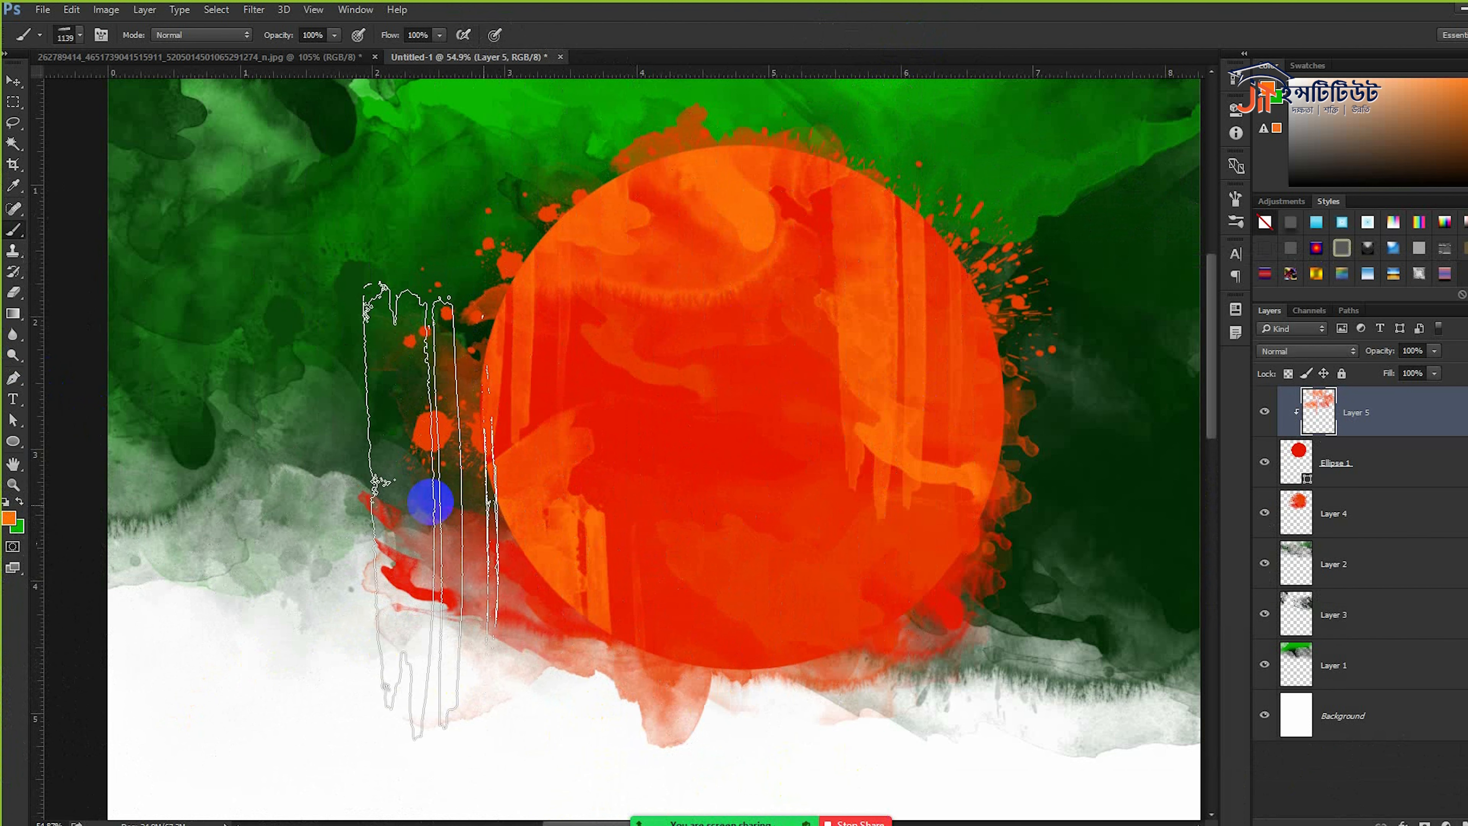
{"action": "scroll", "coordinate": [698, 508], "scroll_direction": "down", "scroll_amount": 8}
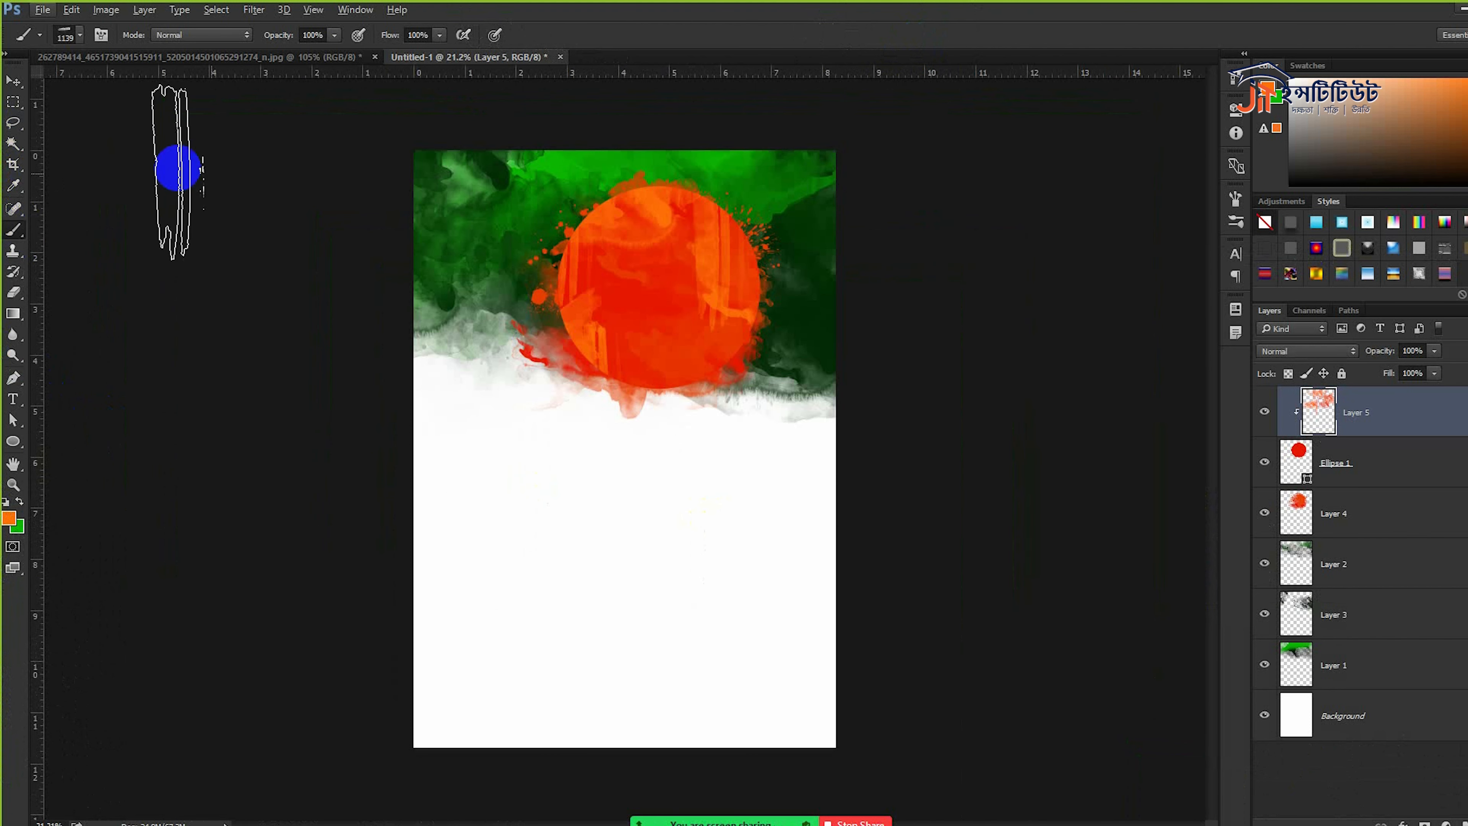
- Check the reference poster, make Layer 2 active and choose the 1327 px smoke brush
{"action": "scroll", "coordinate": [573, 173], "scroll_direction": "up", "scroll_amount": 4}
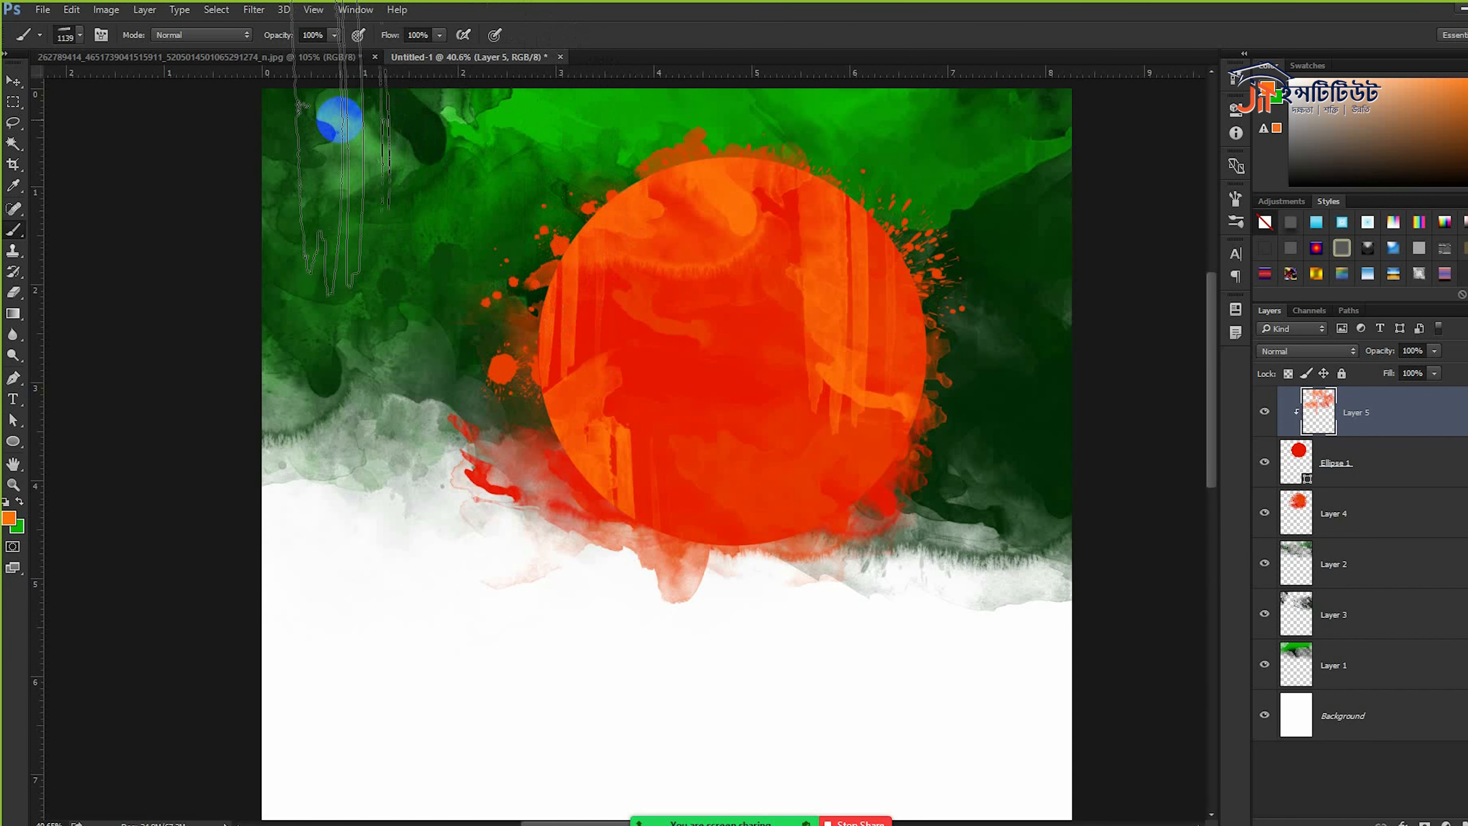
{"action": "left_click", "coordinate": [302, 59]}
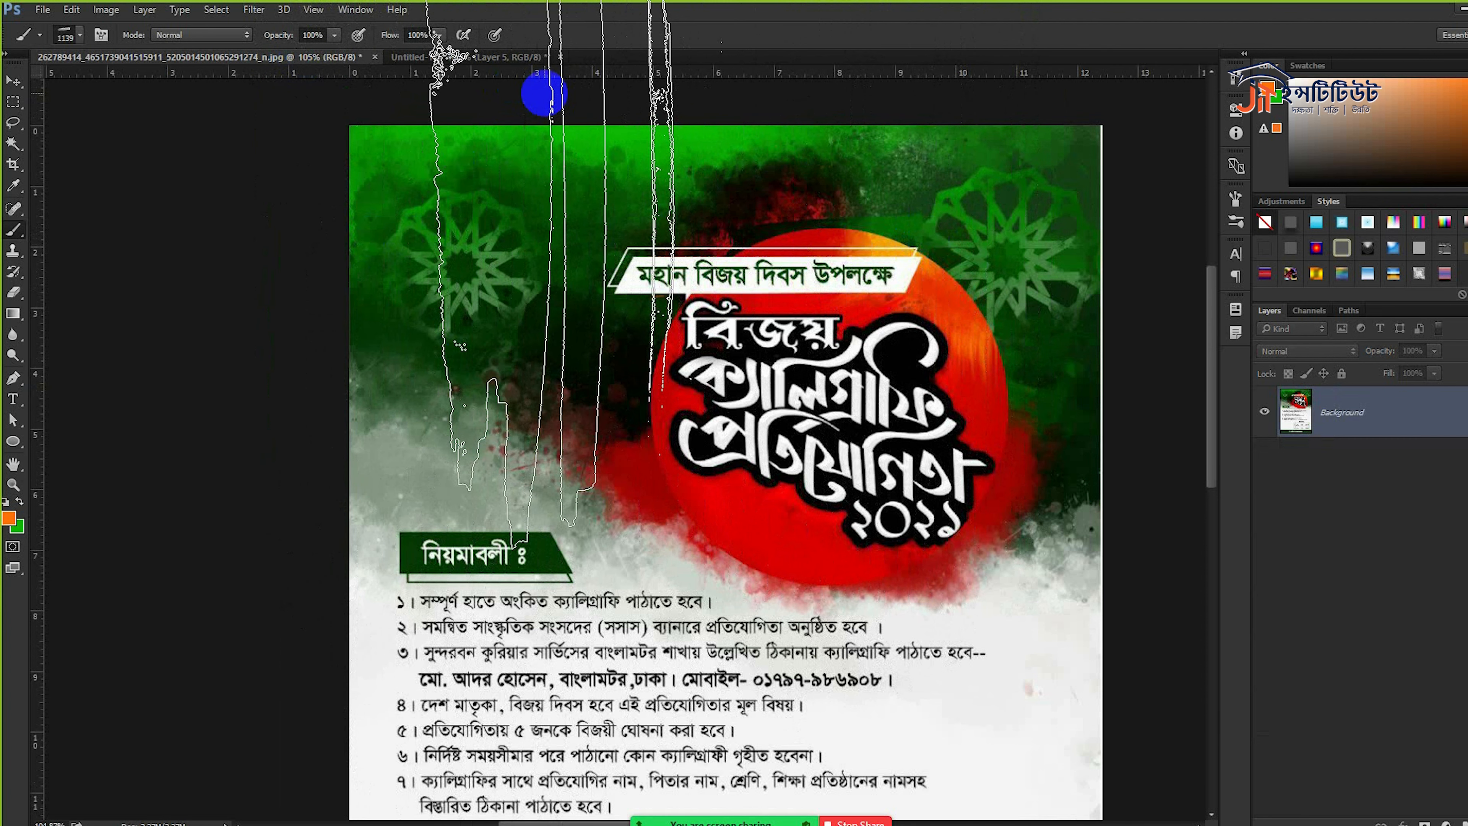
{"action": "left_click", "coordinate": [499, 65]}
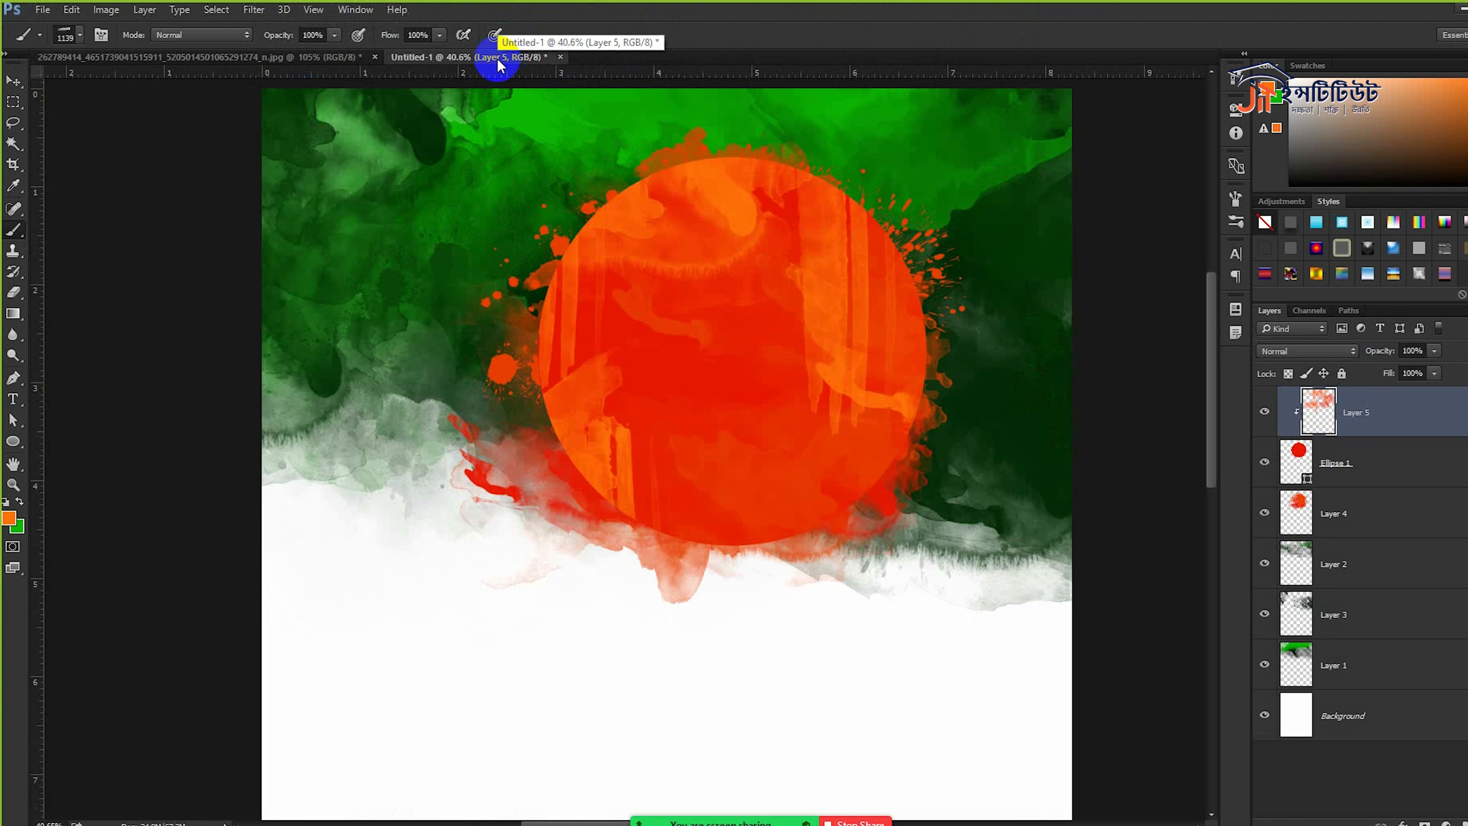
{"action": "left_click", "coordinate": [1330, 571]}
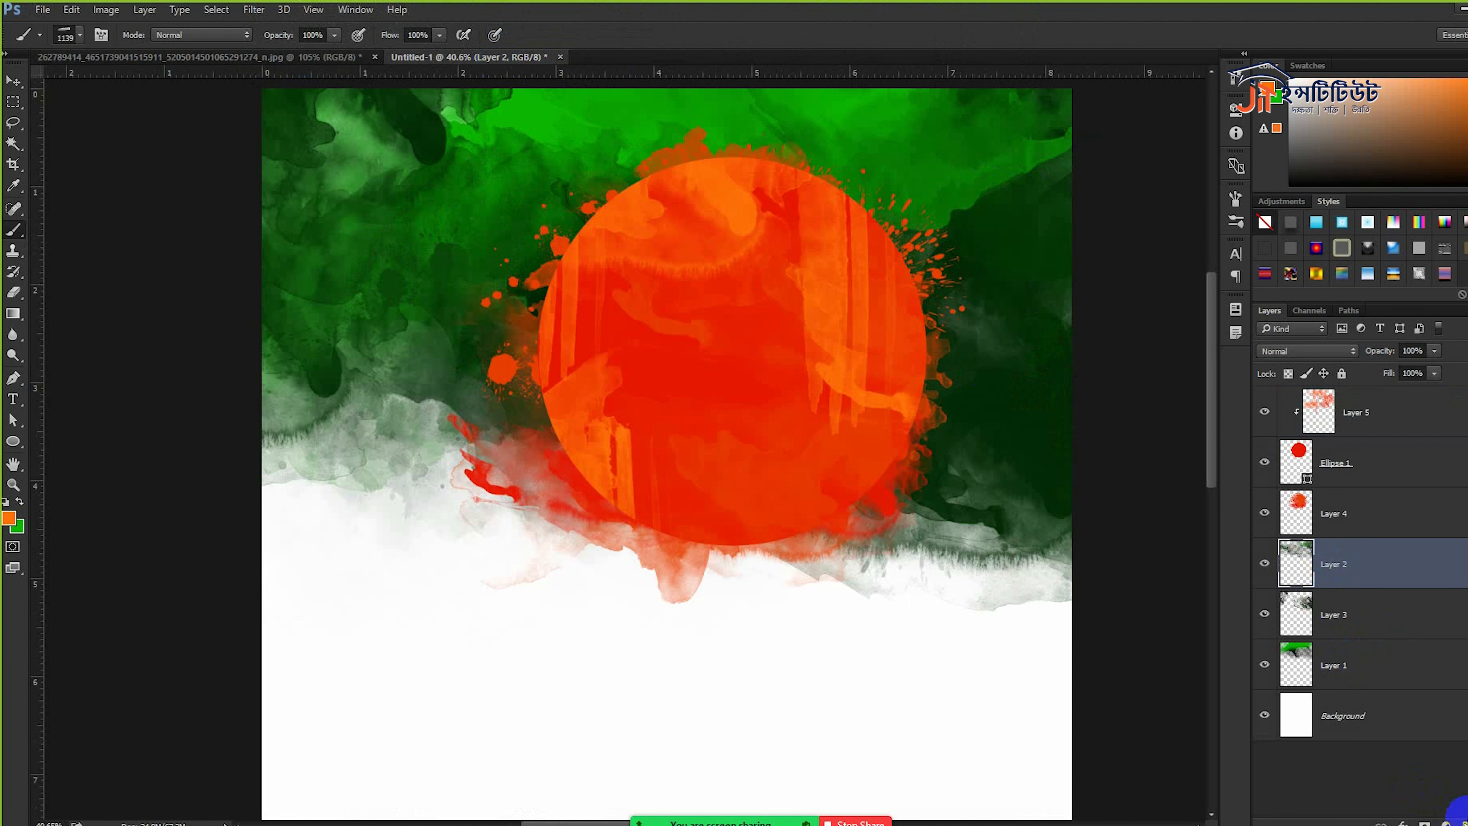
{"action": "right_click", "coordinate": [666, 434]}
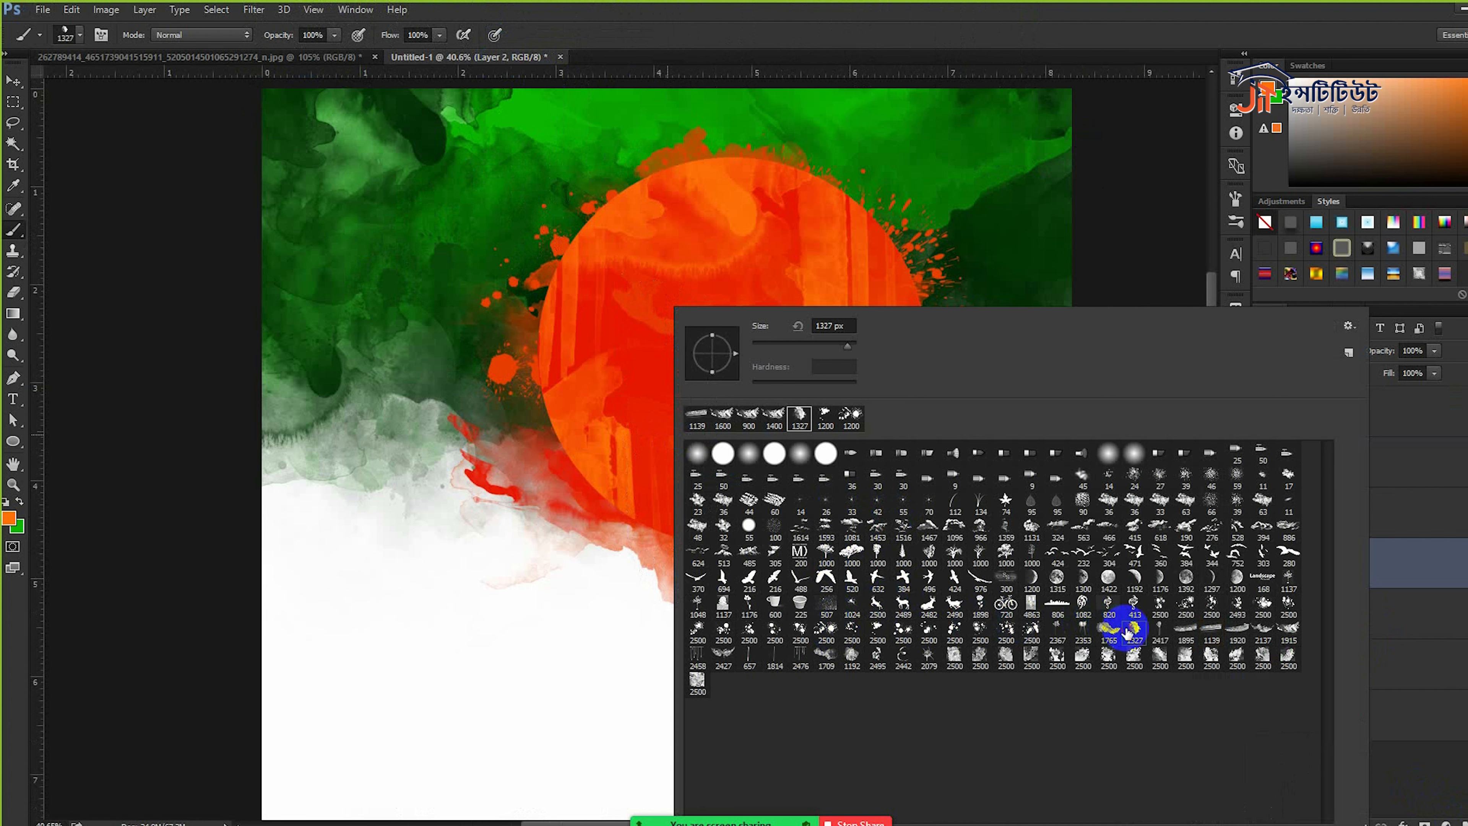
{"action": "left_click", "coordinate": [635, 260]}
- Set the foreground colour to dark green 021e03 and stamp smoke texture around the circle on Layer 2
{"action": "left_click", "coordinate": [20, 502]}
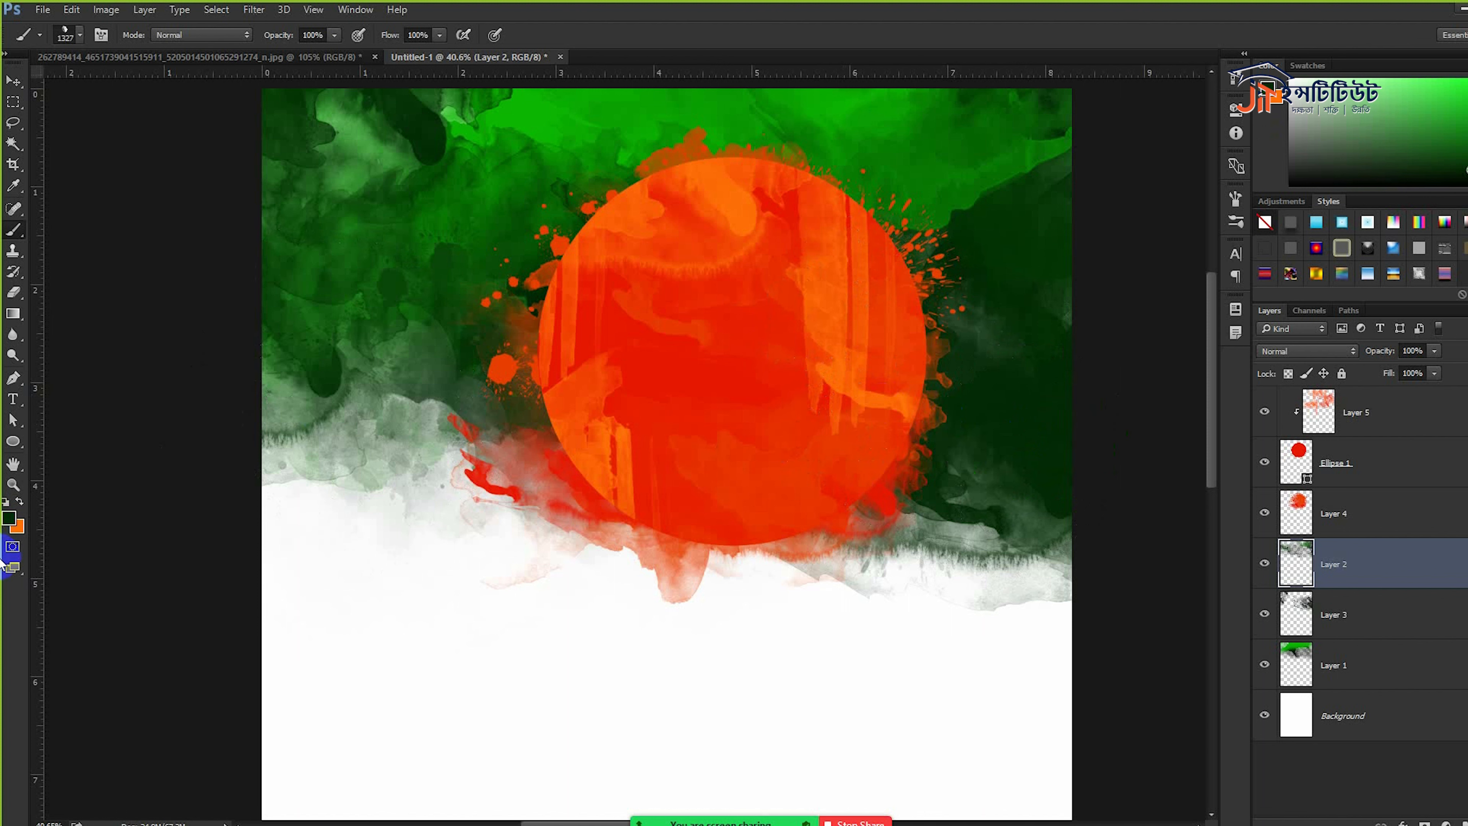
{"action": "left_click", "coordinate": [9, 519]}
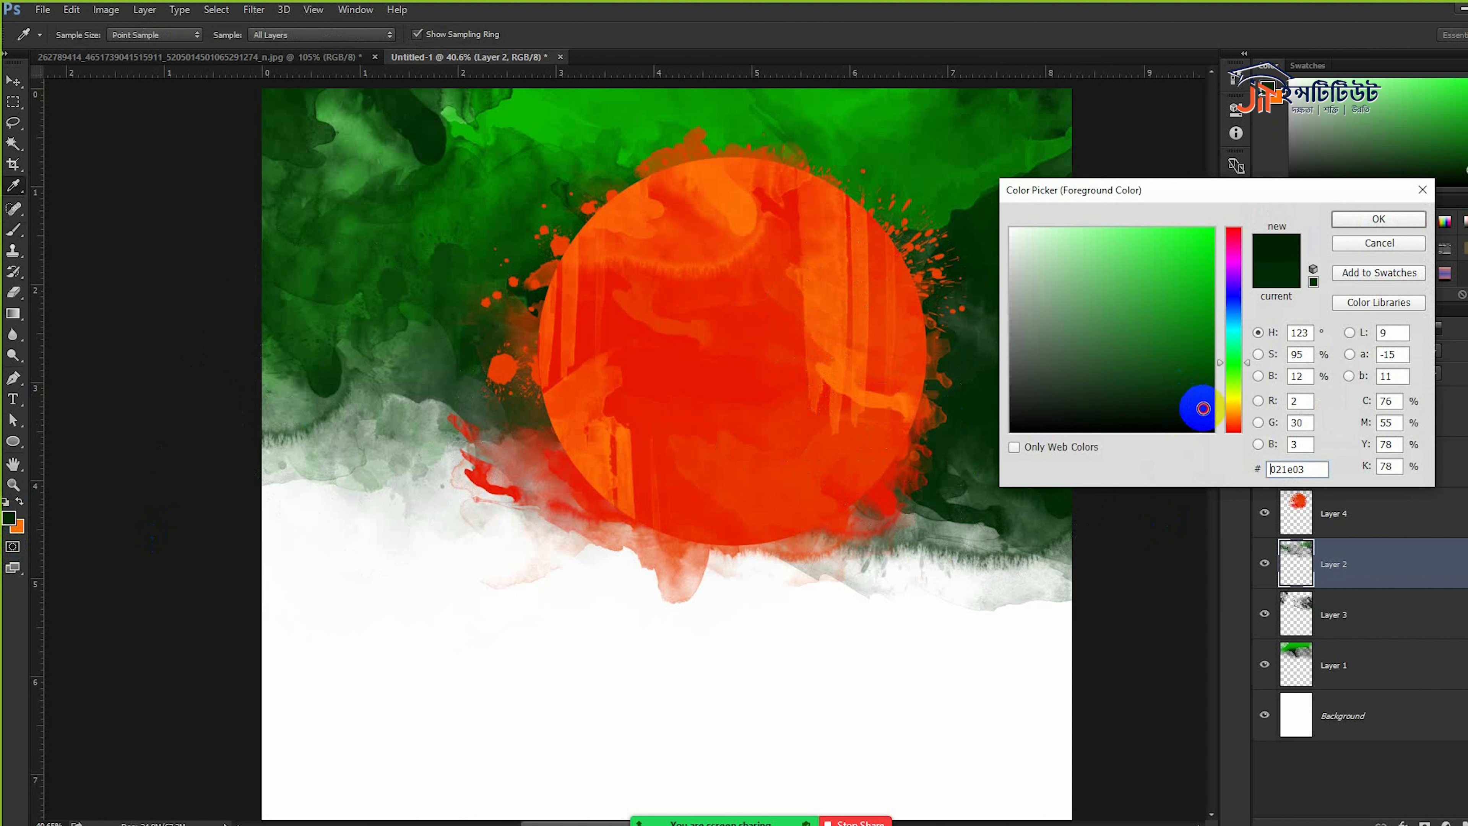
{"action": "left_click", "coordinate": [1358, 228]}
{"action": "key", "text": "b"}
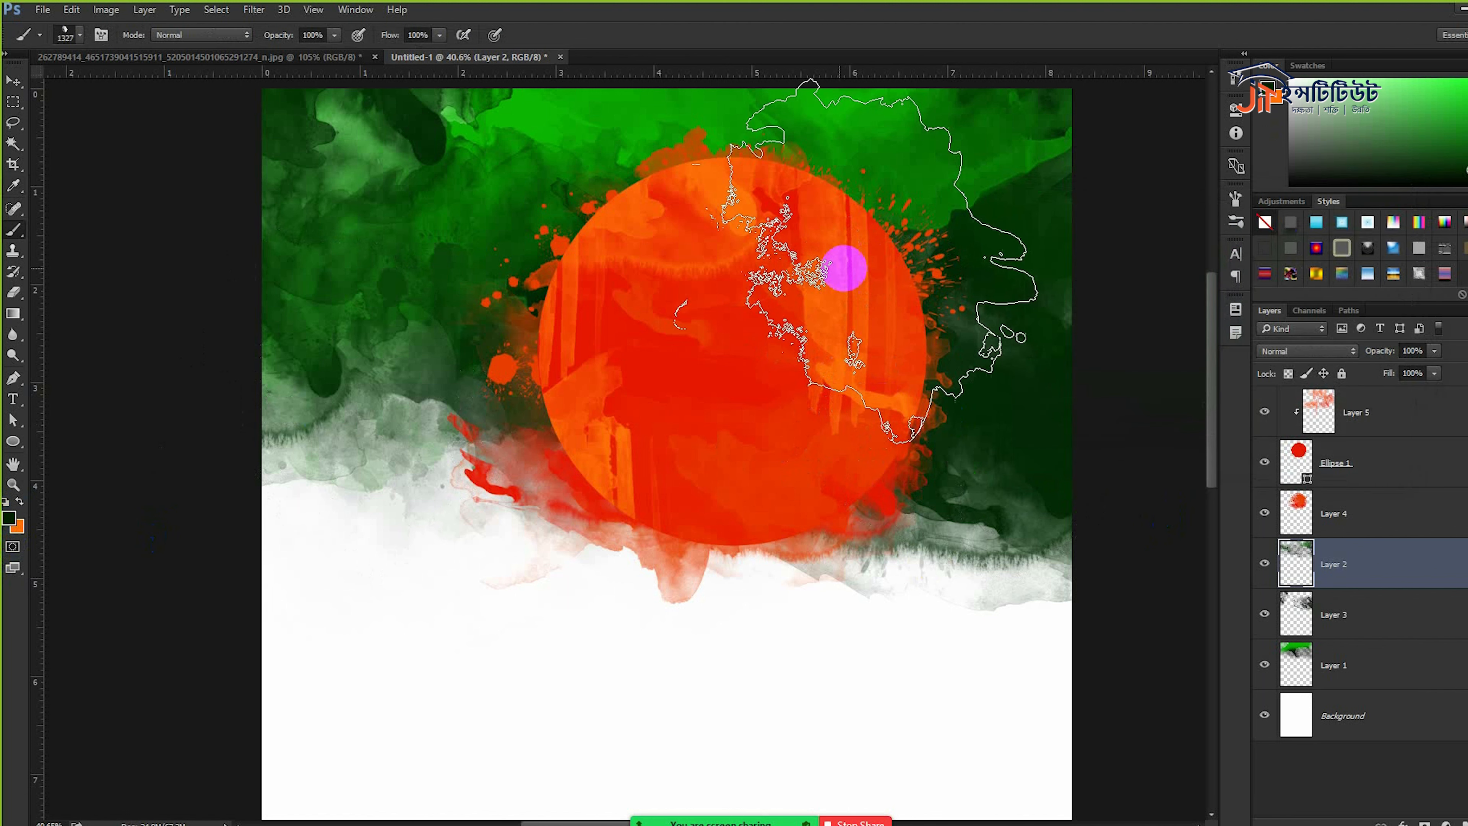
{"action": "left_click_drag", "start_coordinate": [647, 293], "coordinate": [437, 481]}
{"action": "scroll", "coordinate": [719, 369], "scroll_direction": "down", "scroll_amount": 2}
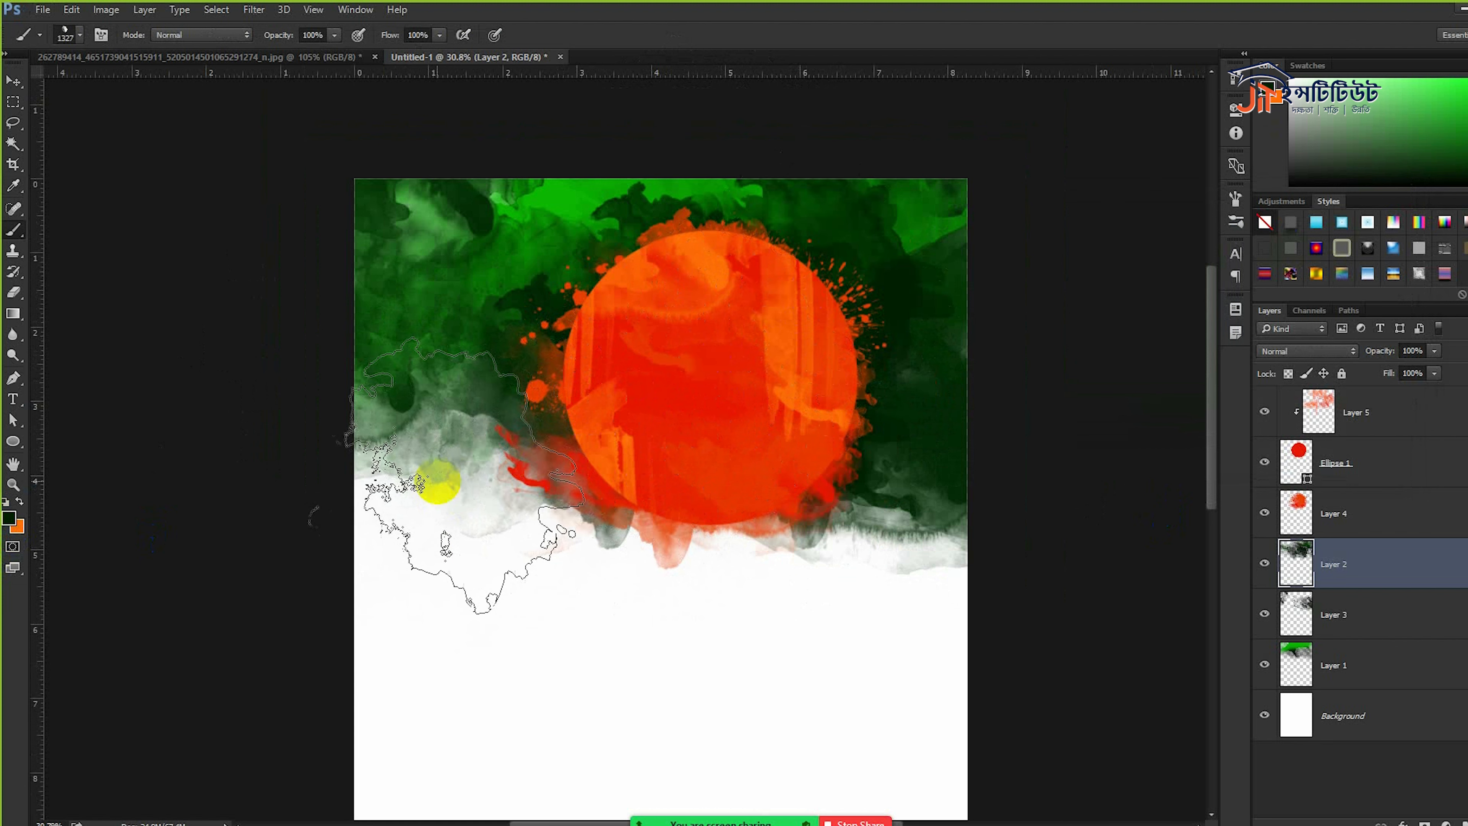
{"action": "scroll", "coordinate": [498, 166], "scroll_direction": "up", "scroll_amount": 1}
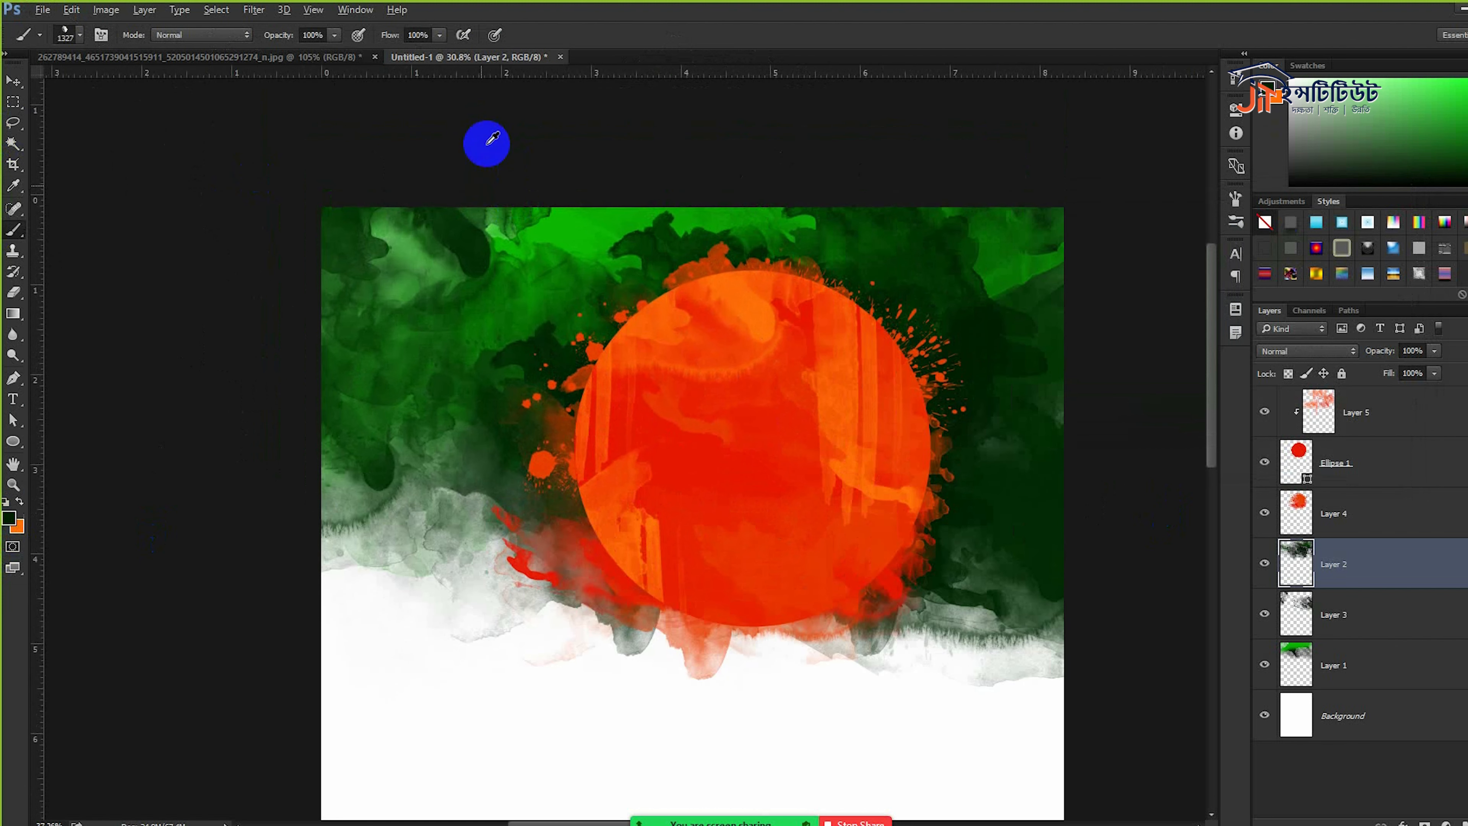
- Compare the artwork with the reference poster and add a new layer above the circle's clipped texture layer
{"action": "left_click", "coordinate": [329, 57]}
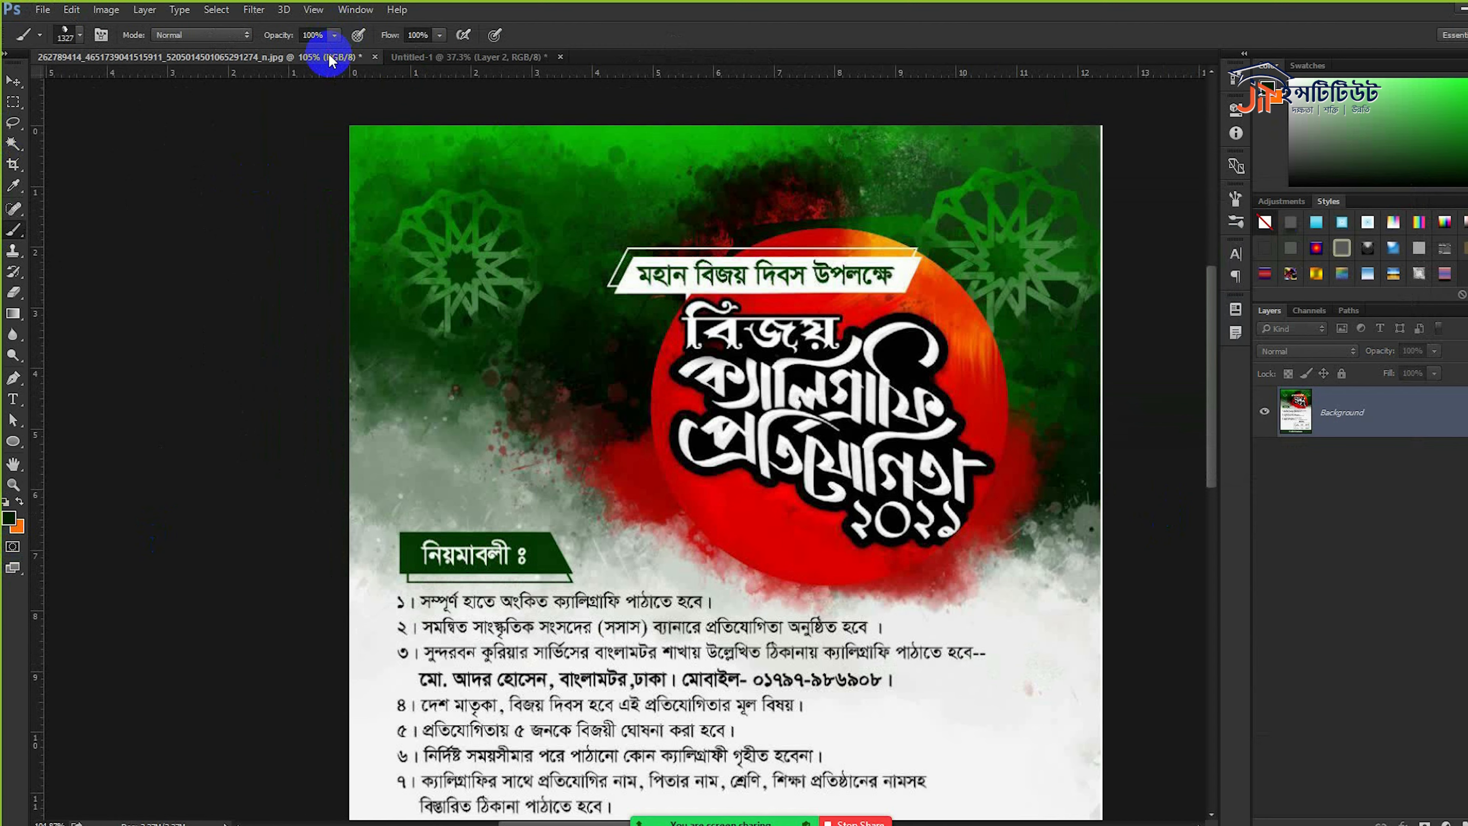
{"action": "left_click_drag", "start_coordinate": [355, 78], "coordinate": [80, 385]}
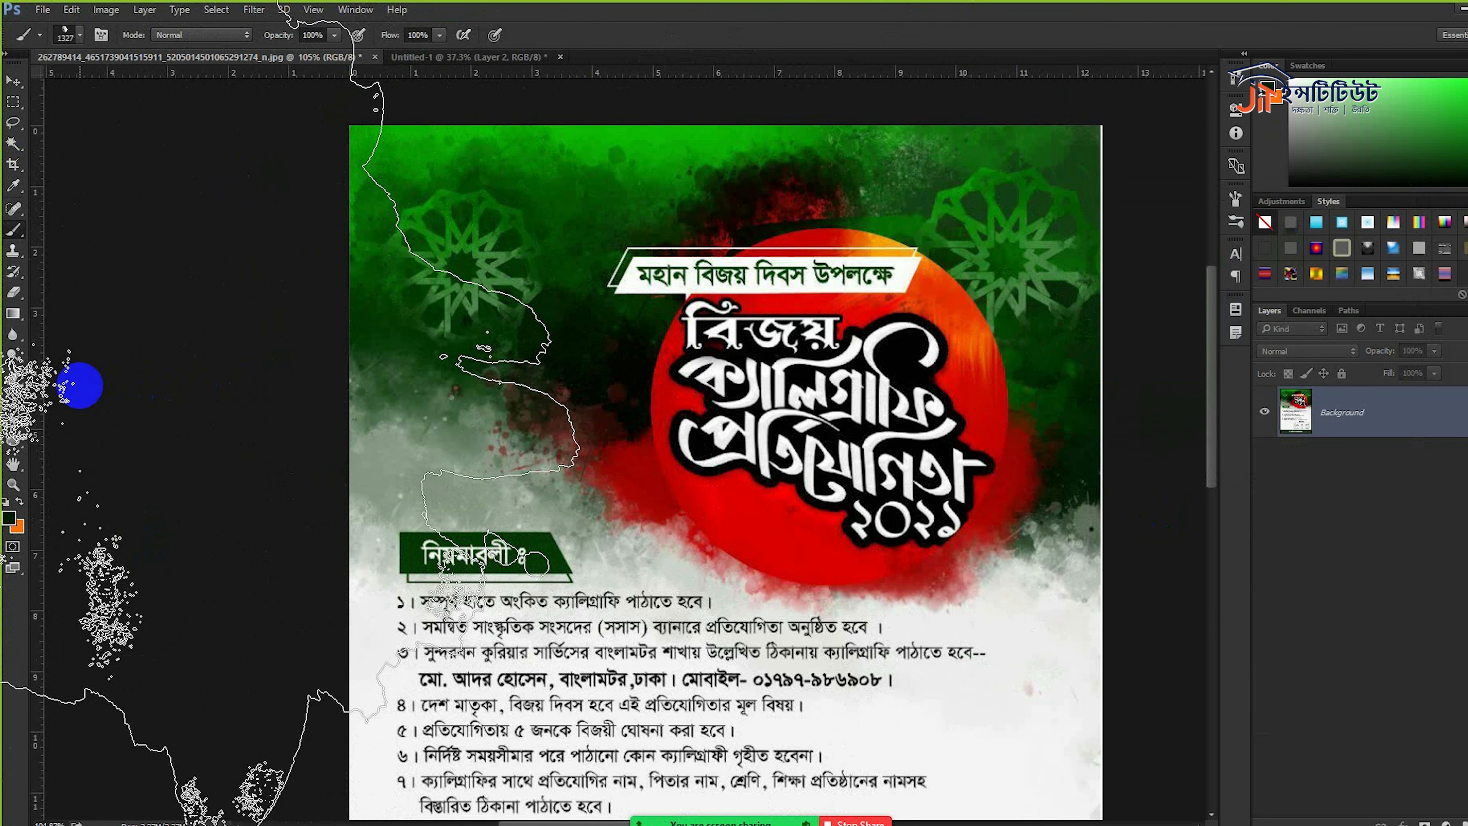
{"action": "key", "text": "alt"}
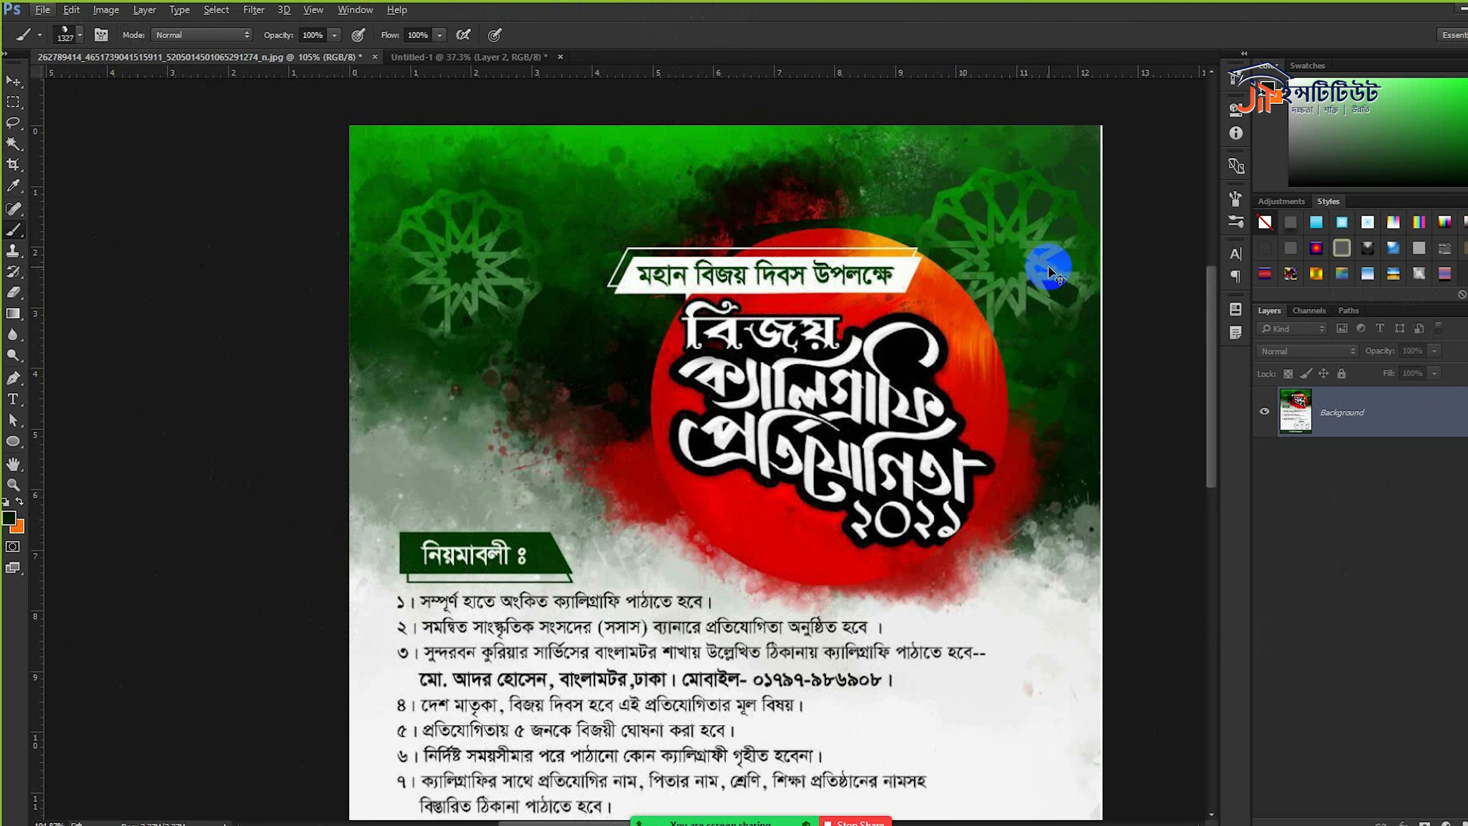
{"action": "left_click_drag", "start_coordinate": [1052, 271], "coordinate": [495, 52]}
{"action": "left_click", "coordinate": [504, 59]}
{"action": "scroll", "coordinate": [752, 334], "scroll_direction": "down", "scroll_amount": 5}
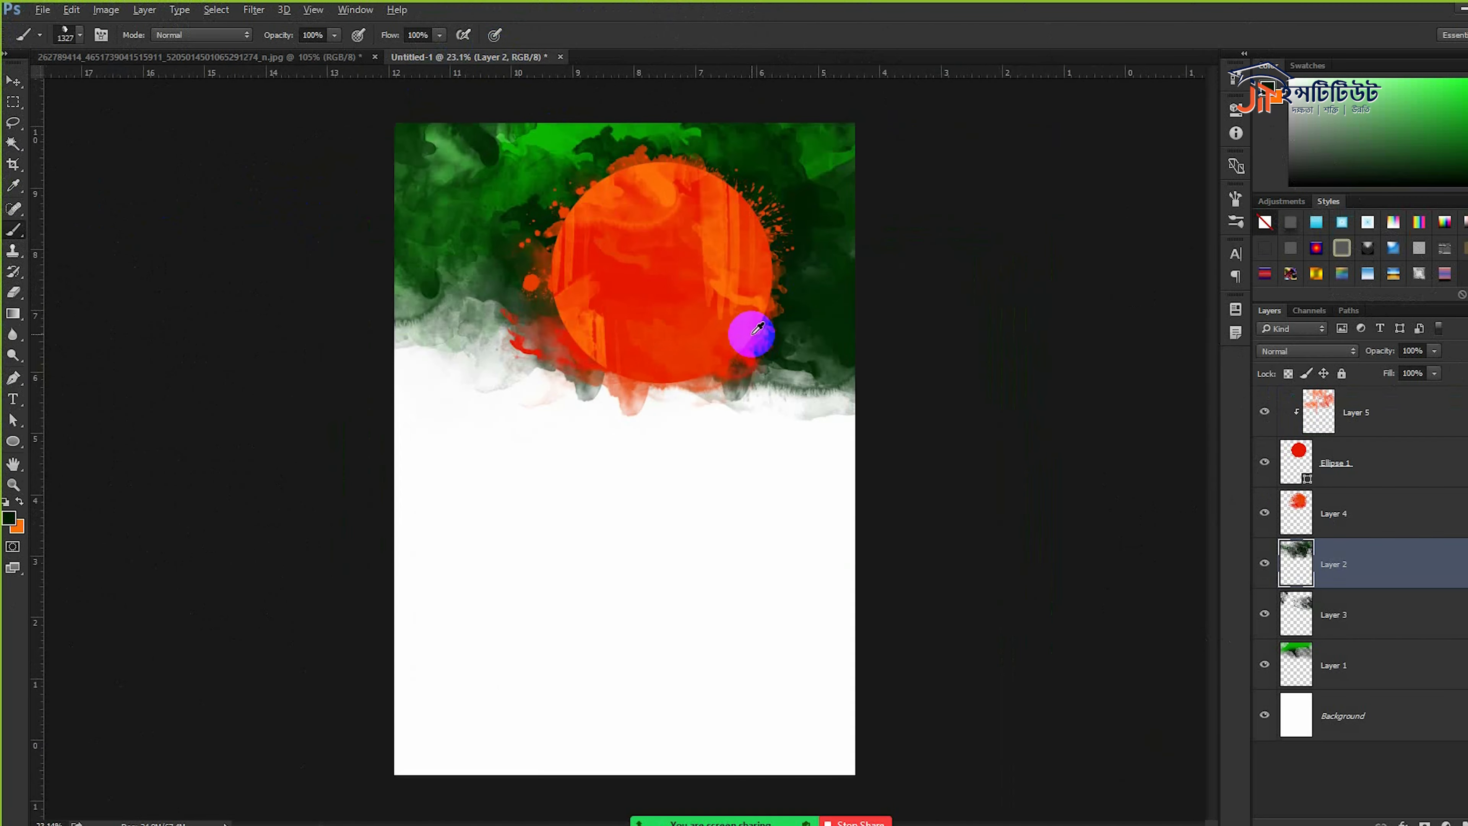
{"action": "left_click", "coordinate": [1426, 407]}
{"action": "left_click", "coordinate": [1467, 810]}
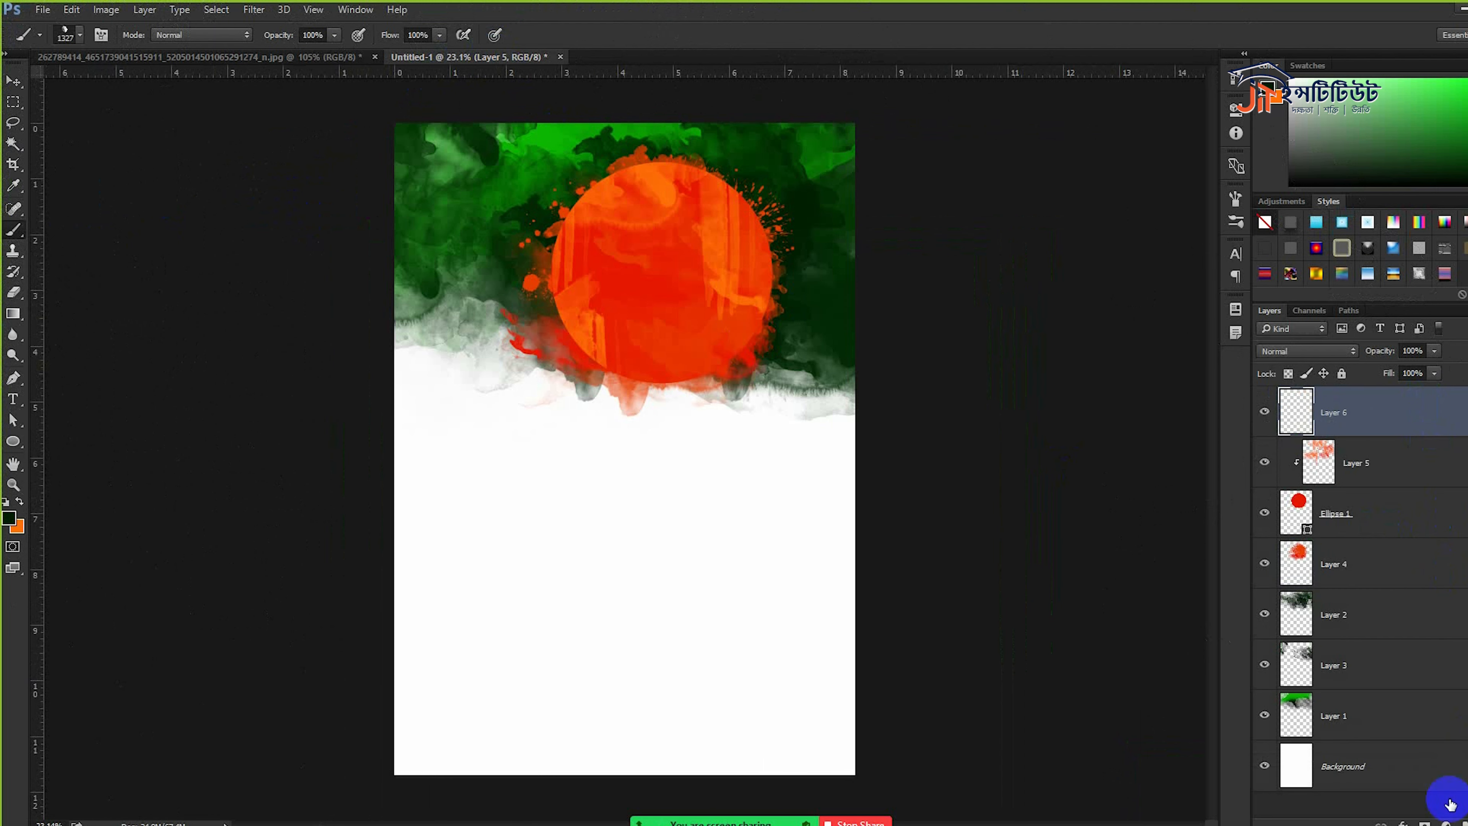
- Sample the page's white and stamp white smoke over the circle's lower-left edge on the new layer
{"action": "scroll", "coordinate": [549, 415], "scroll_direction": "up", "scroll_amount": 2}
{"action": "left_click", "coordinate": [446, 482], "text": "alt"}
{"action": "left_click_drag", "start_coordinate": [413, 345], "coordinate": [181, 469]}
{"action": "key", "text": "ctrl+z"}
{"action": "left_click", "coordinate": [559, 448]}
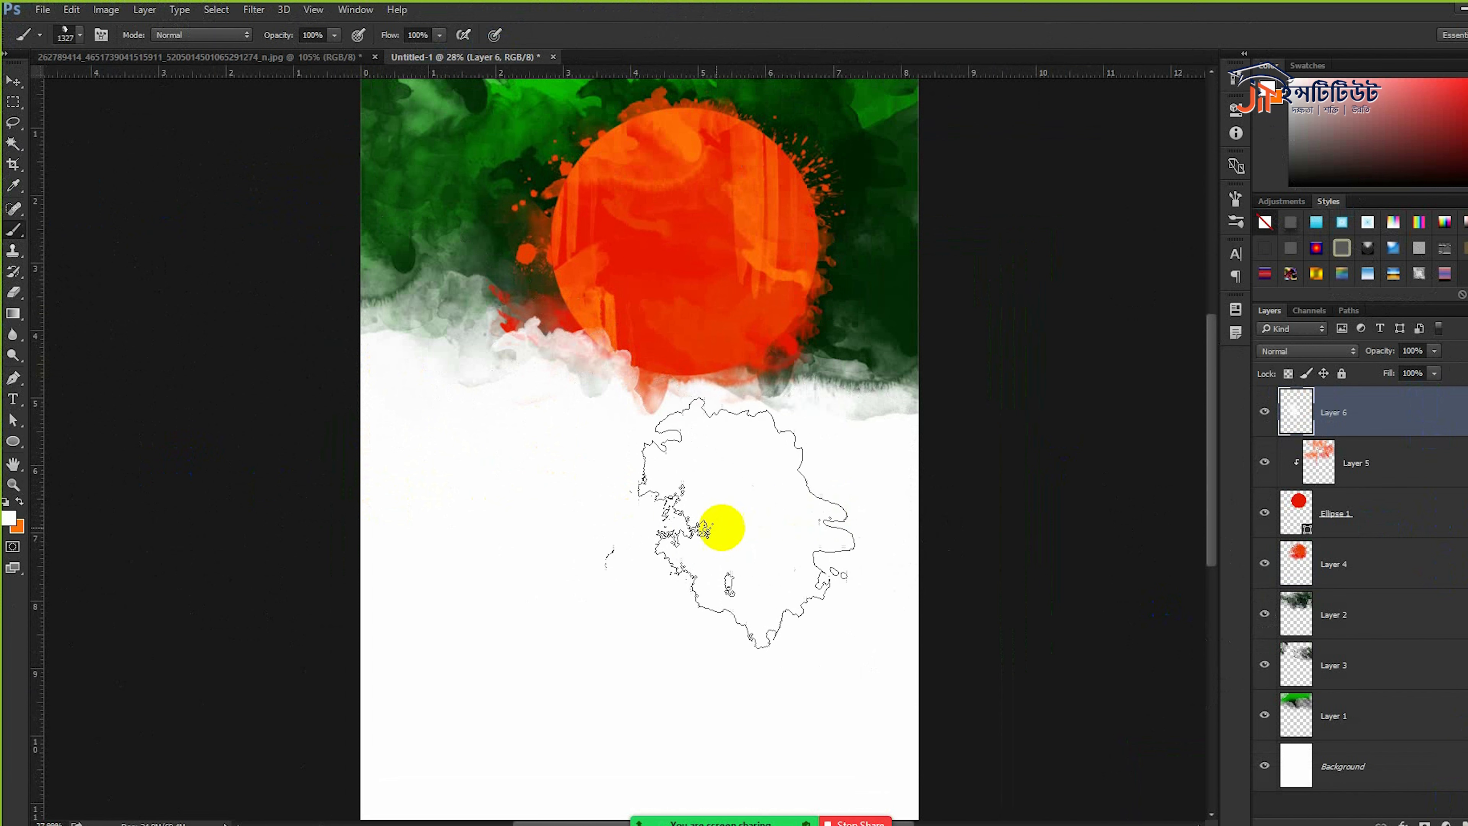
- Rotate the smoke brush tip, enlarge it to 2000 px and stamp white smoke along the lower edge of the green area and circle
{"action": "right_click", "coordinate": [716, 511]}
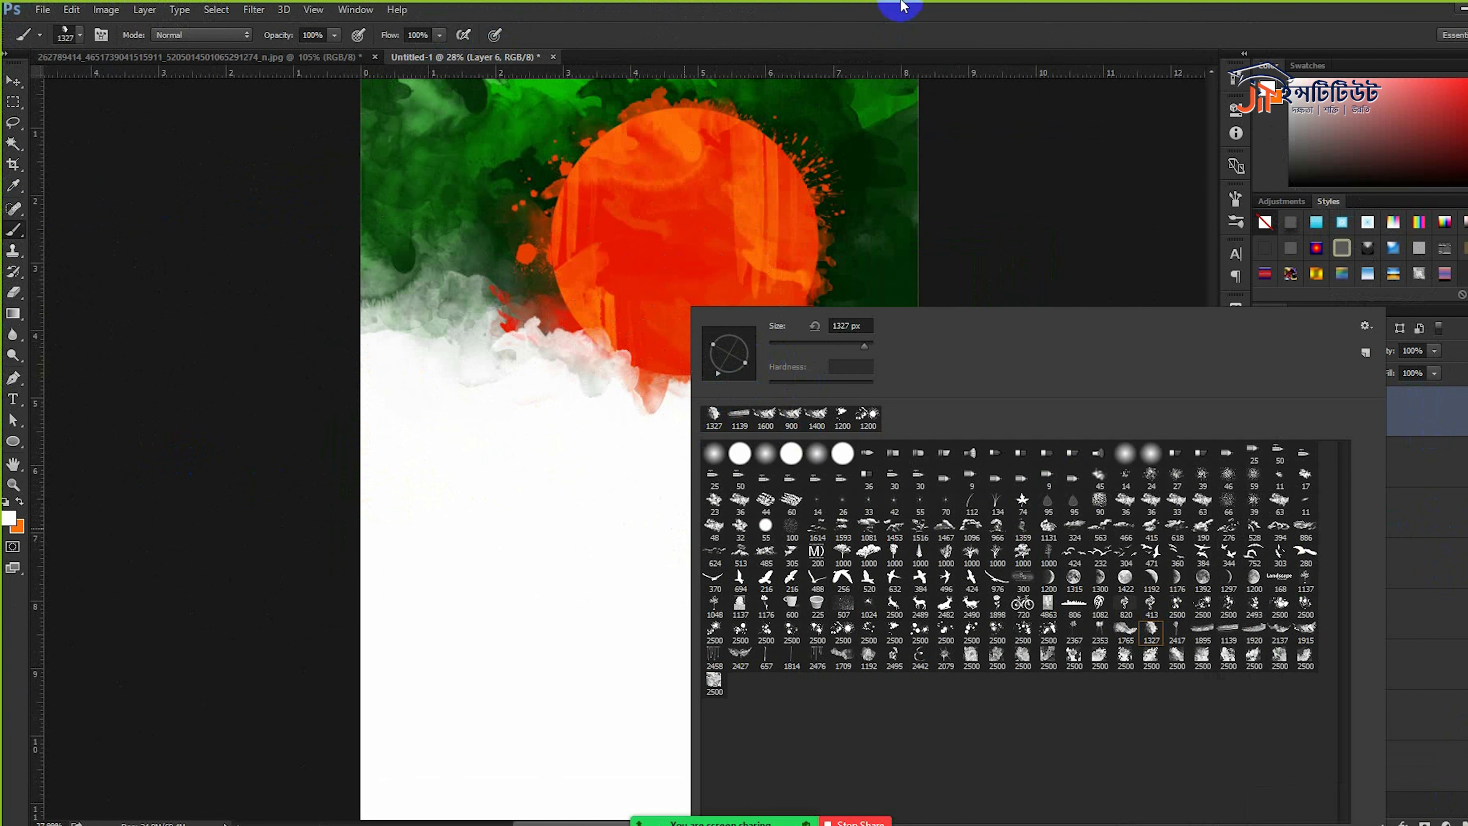
{"action": "left_click", "coordinate": [903, 21]}
{"action": "key", "text": "bracketright"}
{"action": "key", "text": "bracketright"}
{"action": "key", "text": "bracketright"}
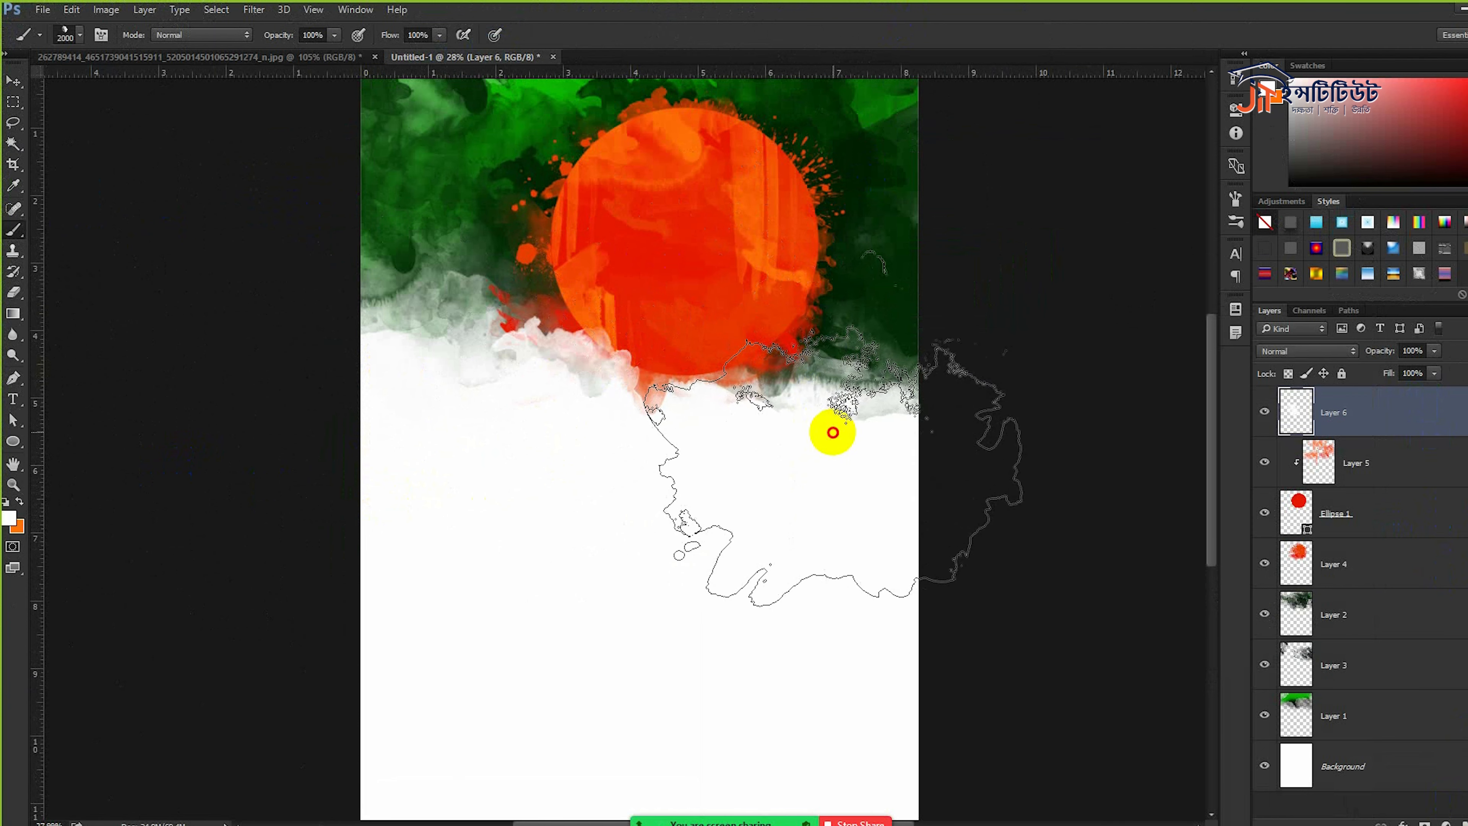
{"action": "left_click", "coordinate": [378, 437]}
{"action": "left_click", "coordinate": [360, 423]}
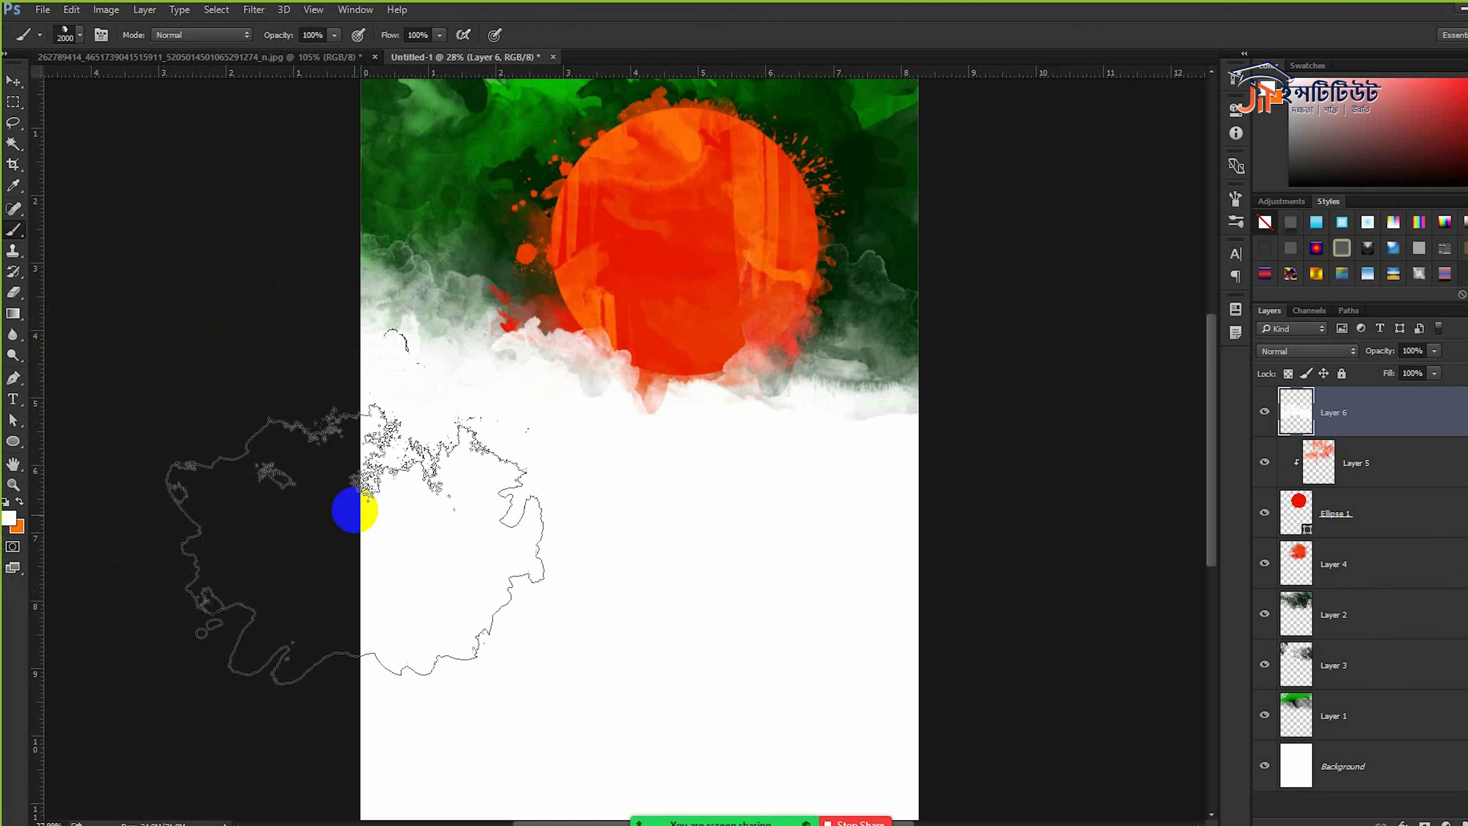
{"action": "left_click", "coordinate": [646, 441]}
- Draw a white snowflake custom shape about 593 px by 513 px left of the circle and set its blending mode to Overlay
{"action": "scroll", "coordinate": [488, 394], "scroll_direction": "up", "scroll_amount": 2}
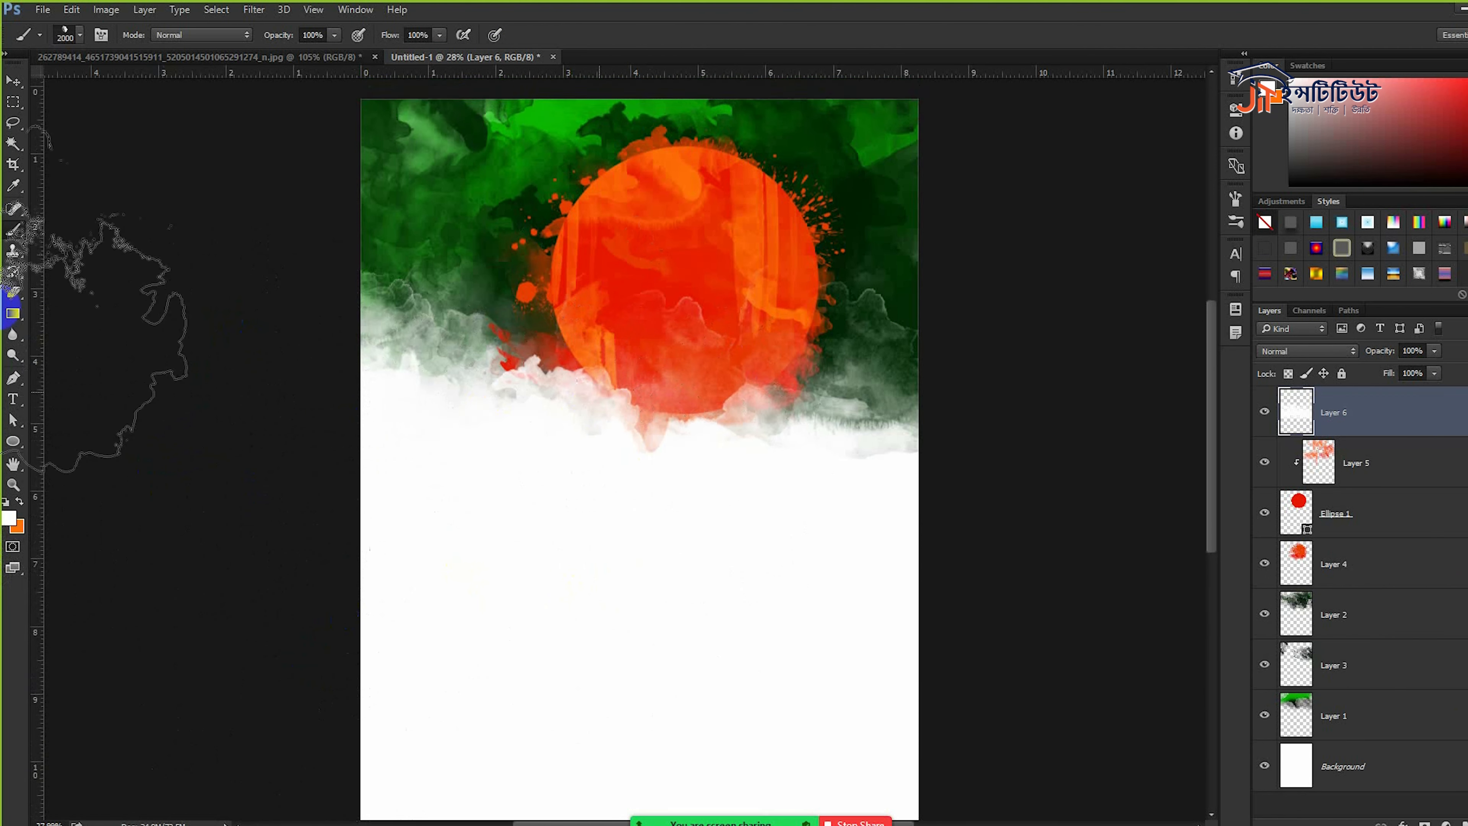
{"action": "scroll", "coordinate": [583, 295], "scroll_direction": "up", "scroll_amount": 2}
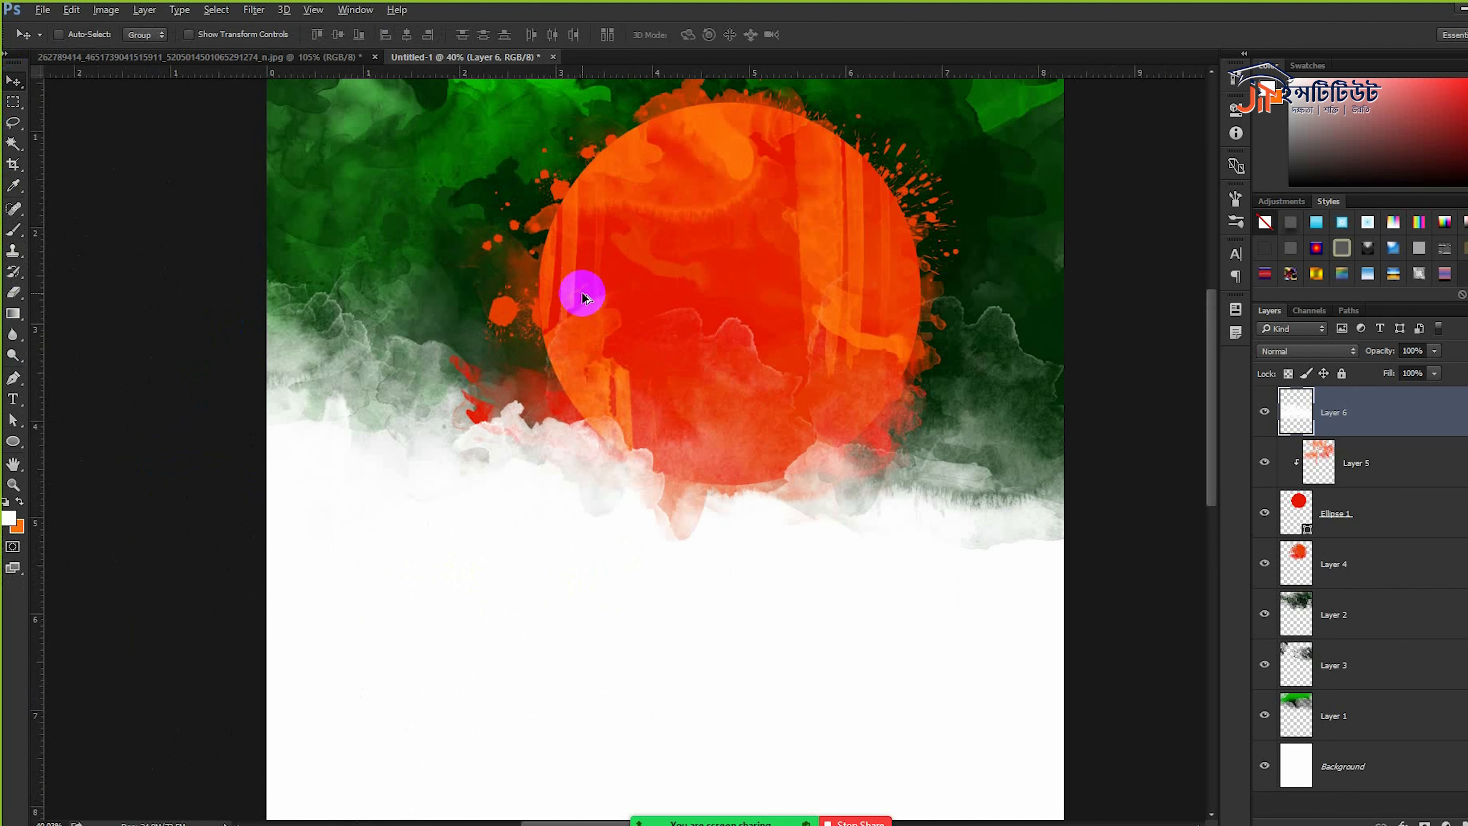
{"action": "scroll", "coordinate": [819, 298], "scroll_direction": "up", "scroll_amount": 2}
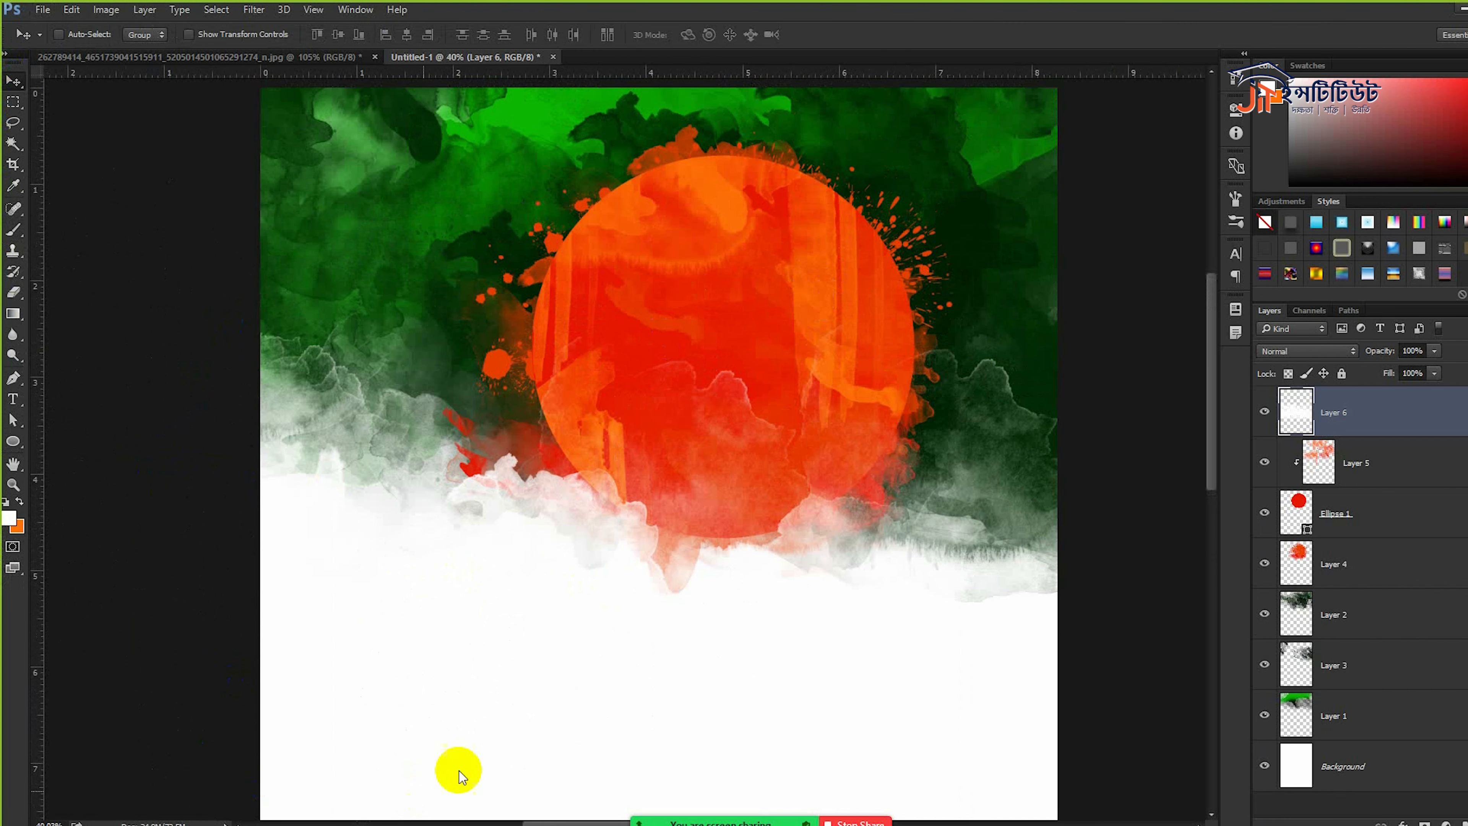
{"action": "left_click", "coordinate": [16, 448]}
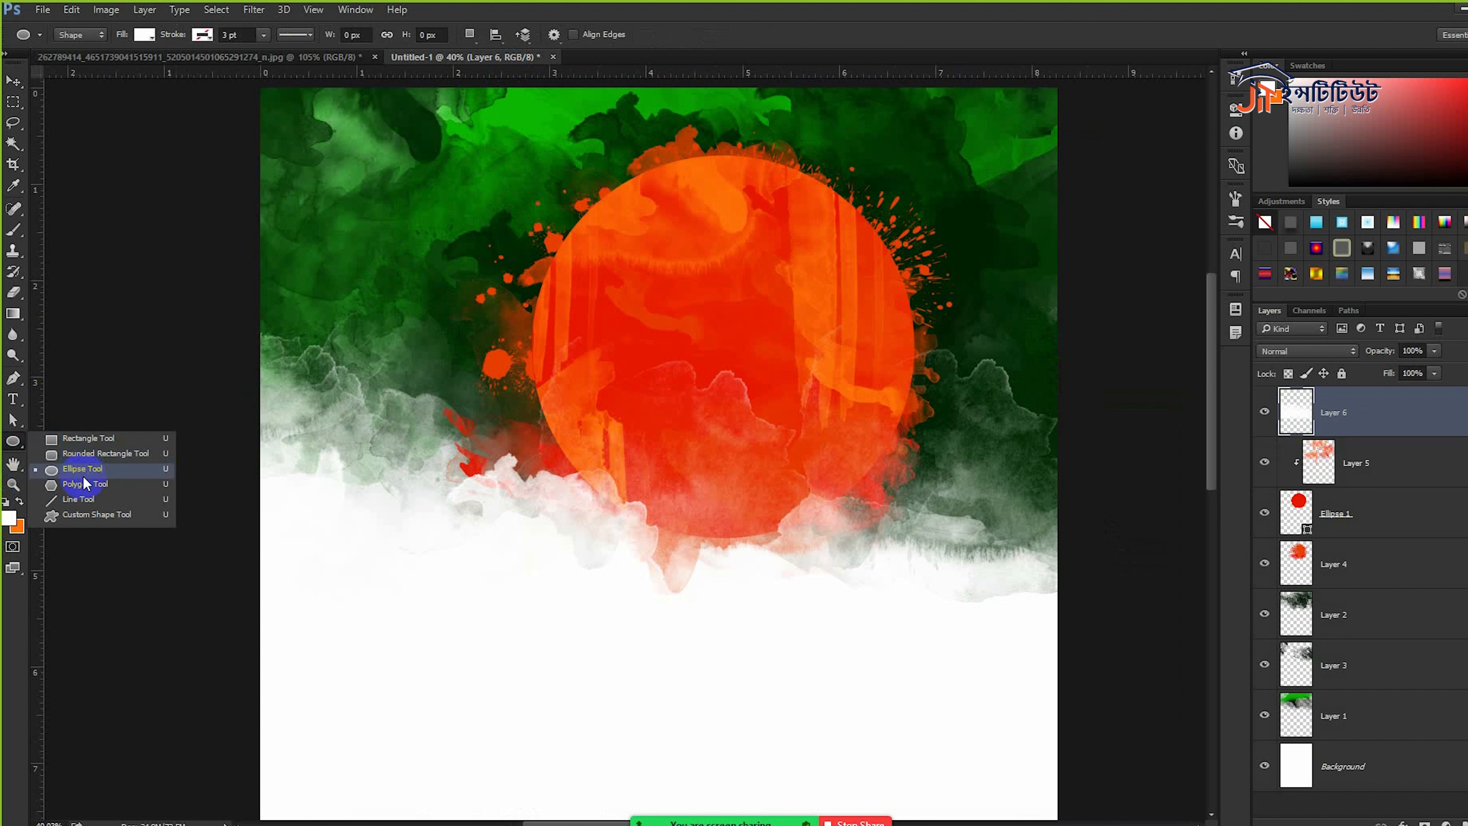
{"action": "left_click", "coordinate": [81, 515]}
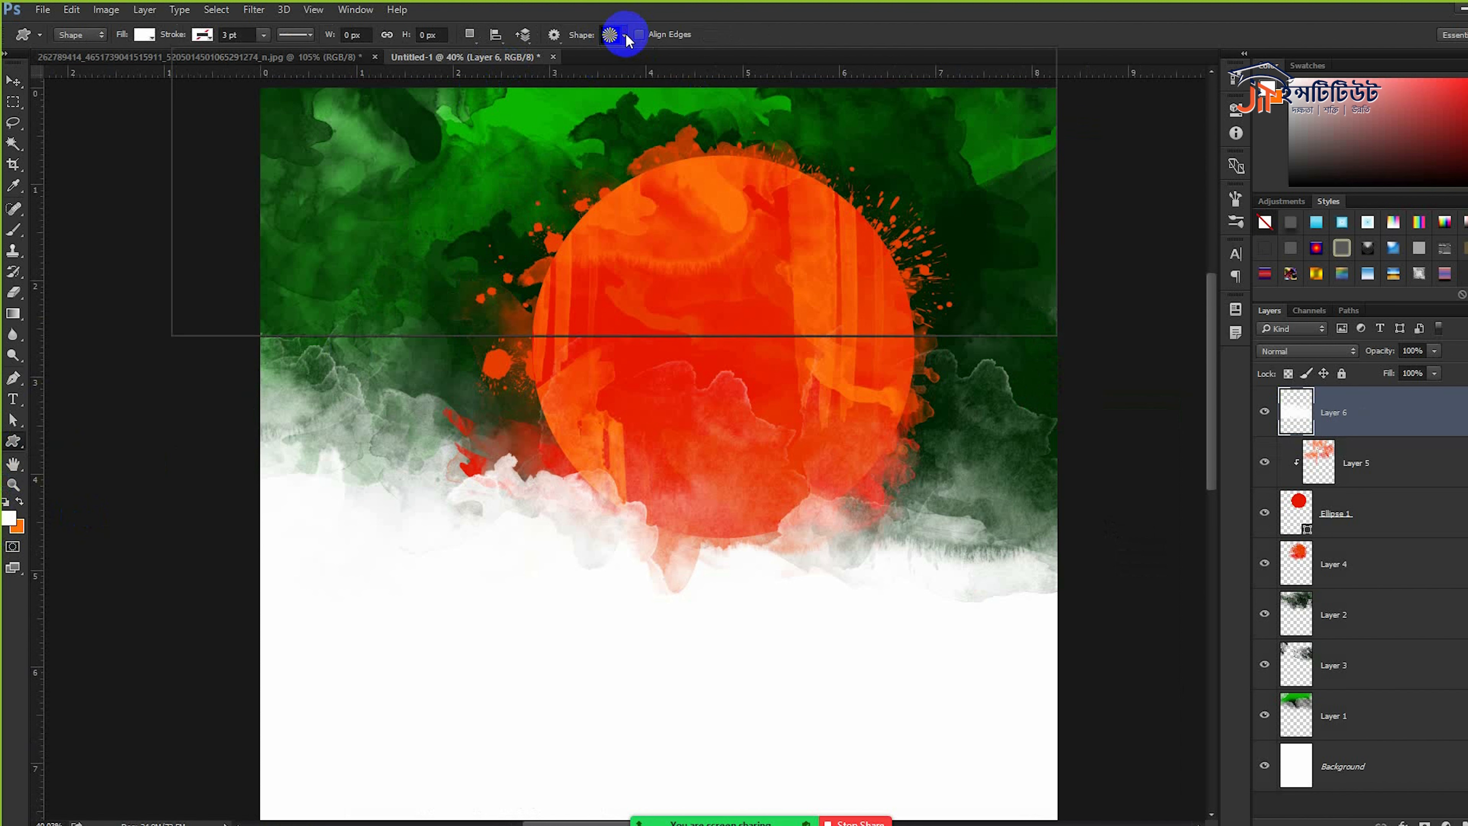
{"action": "left_click", "coordinate": [626, 35]}
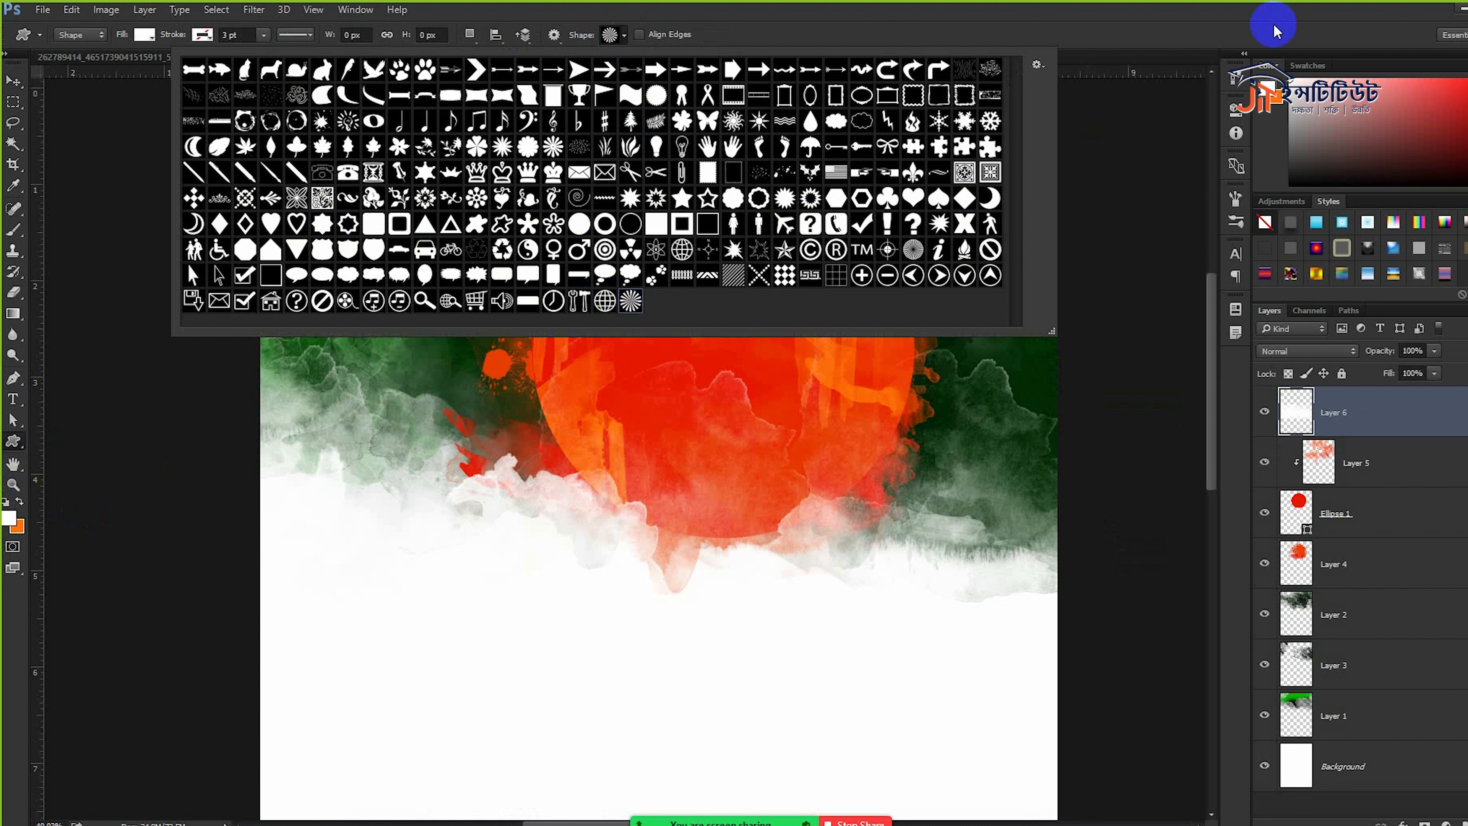
{"action": "left_click", "coordinate": [1097, 51]}
{"action": "left_click_drag", "start_coordinate": [493, 289], "coordinate": [508, 416]}
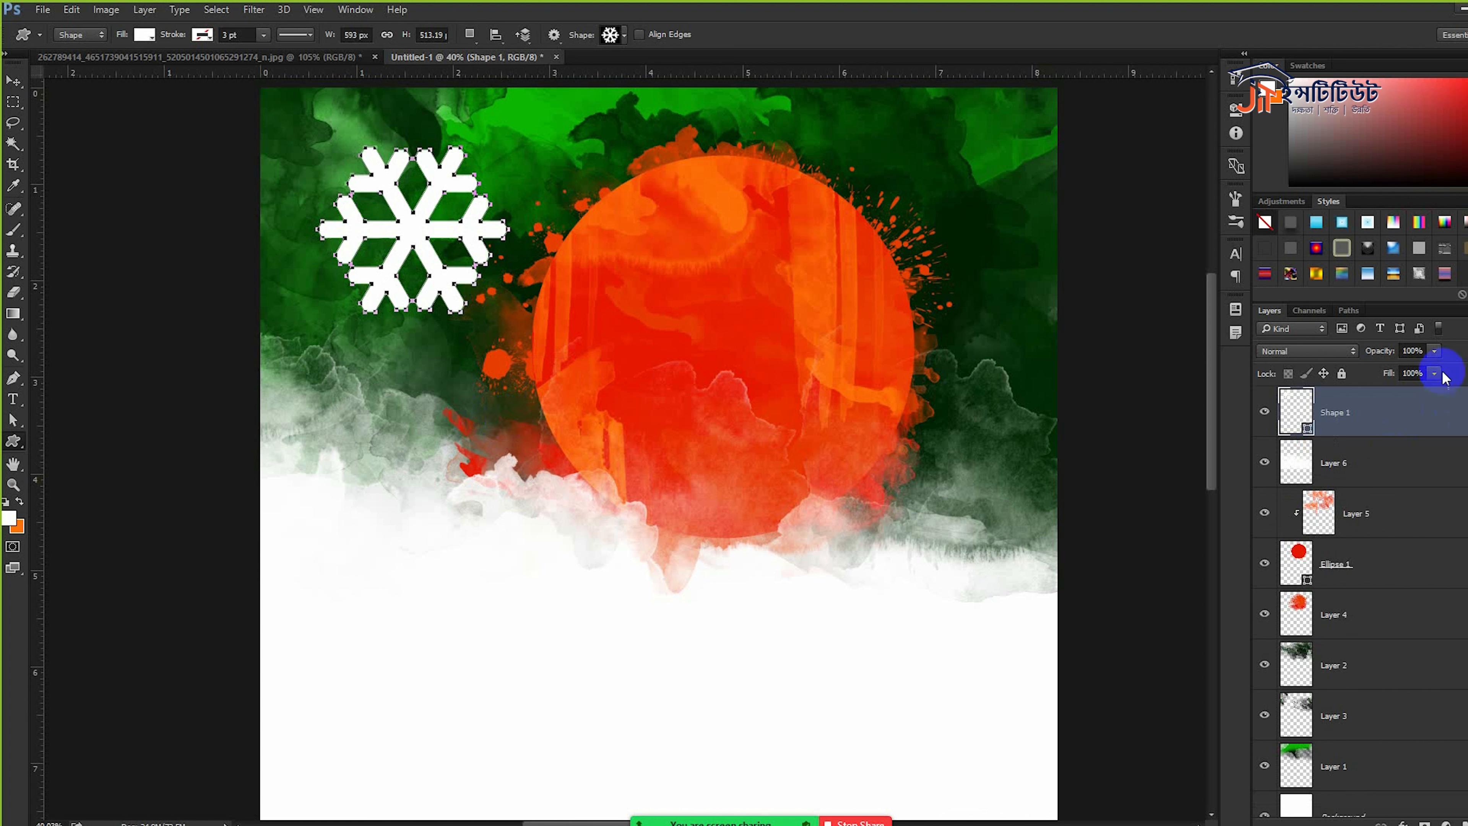
{"action": "left_click", "coordinate": [1308, 351]}
{"action": "left_click", "coordinate": [1282, 512]}
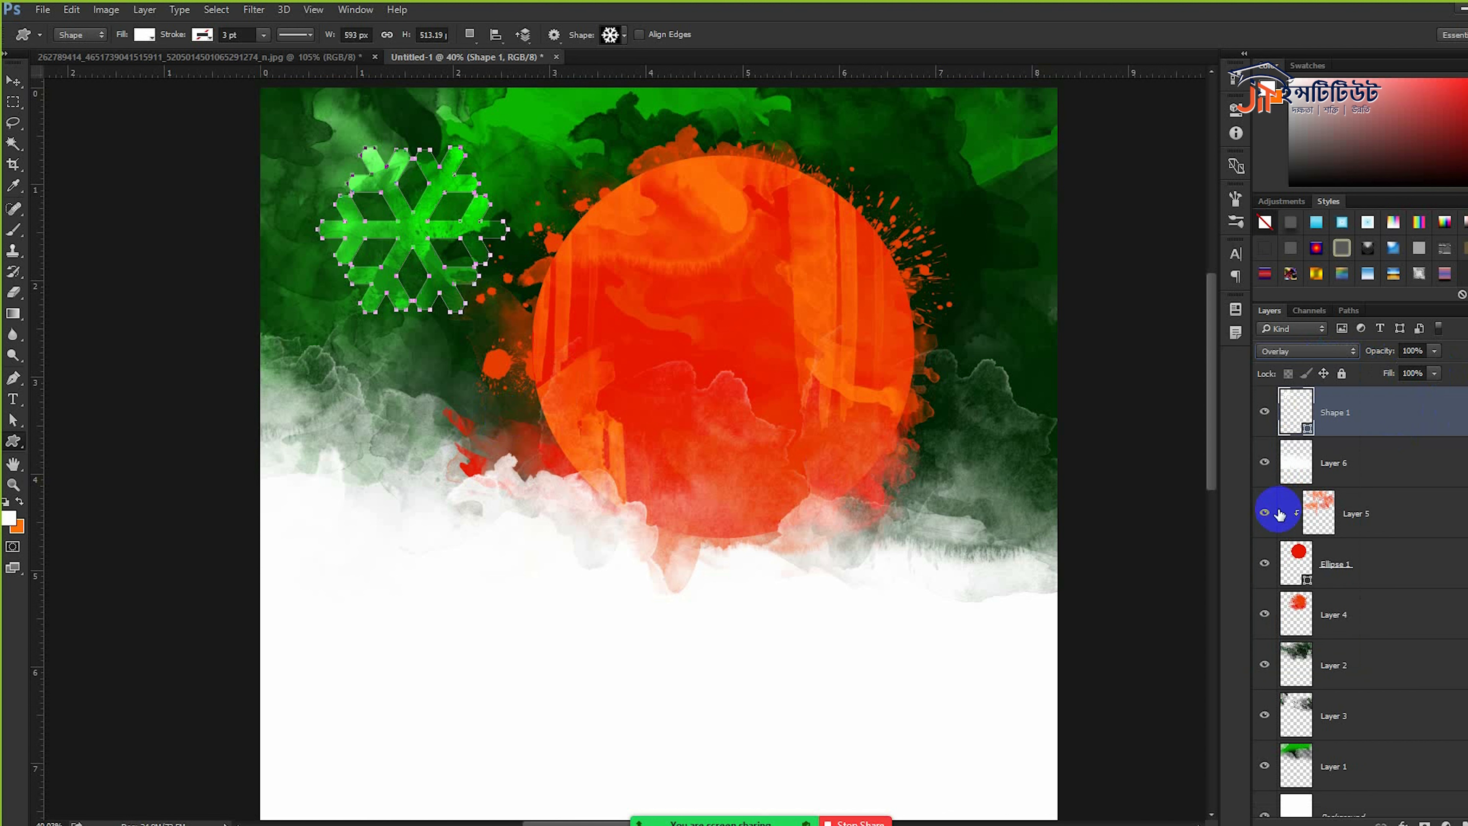
- Add a layer mask to the snowflake and fade parts of it with a 700 px smoke brush in black
{"action": "left_click", "coordinate": [13, 85]}
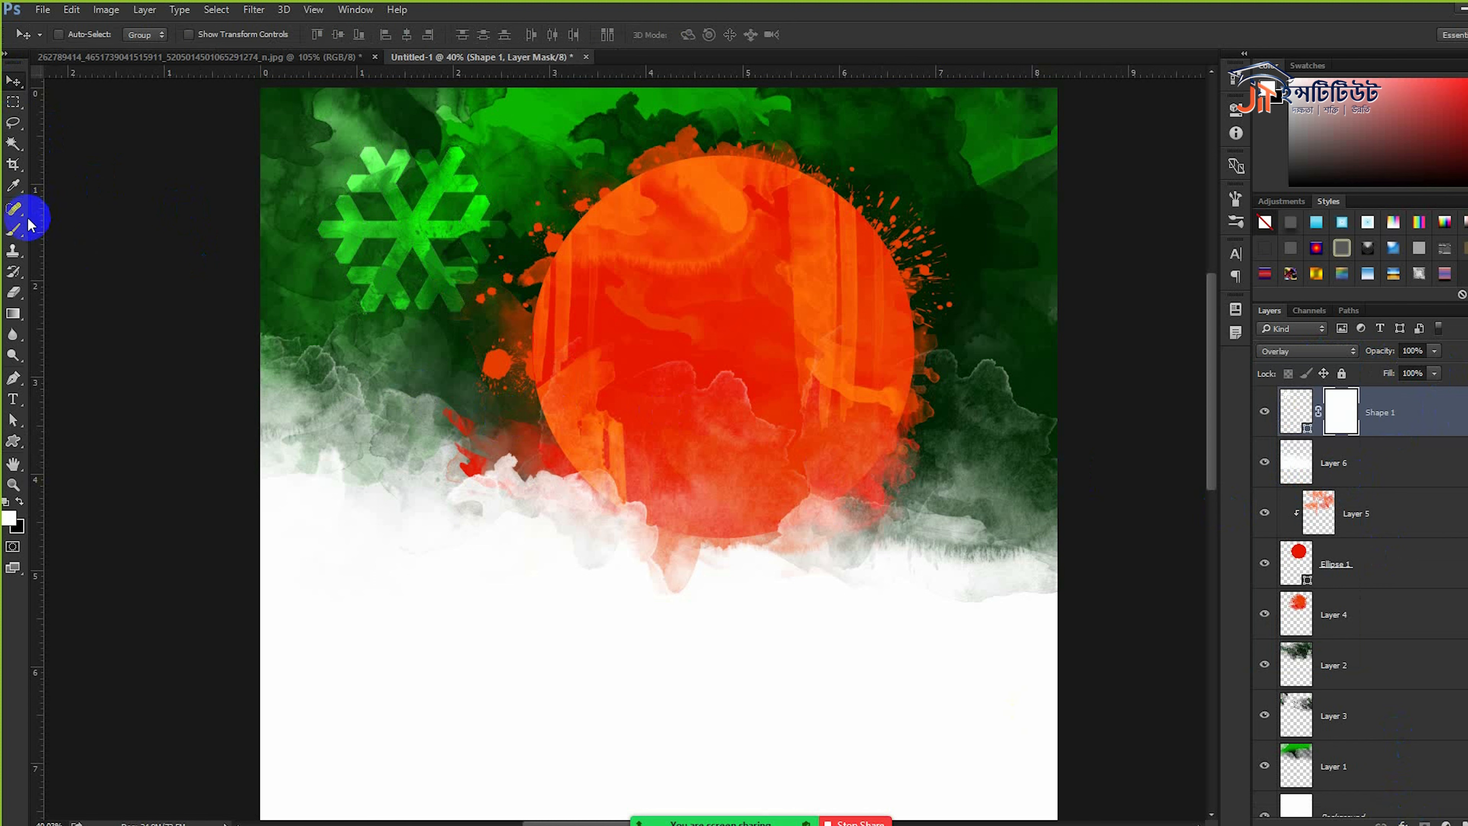
{"action": "left_click", "coordinate": [15, 233]}
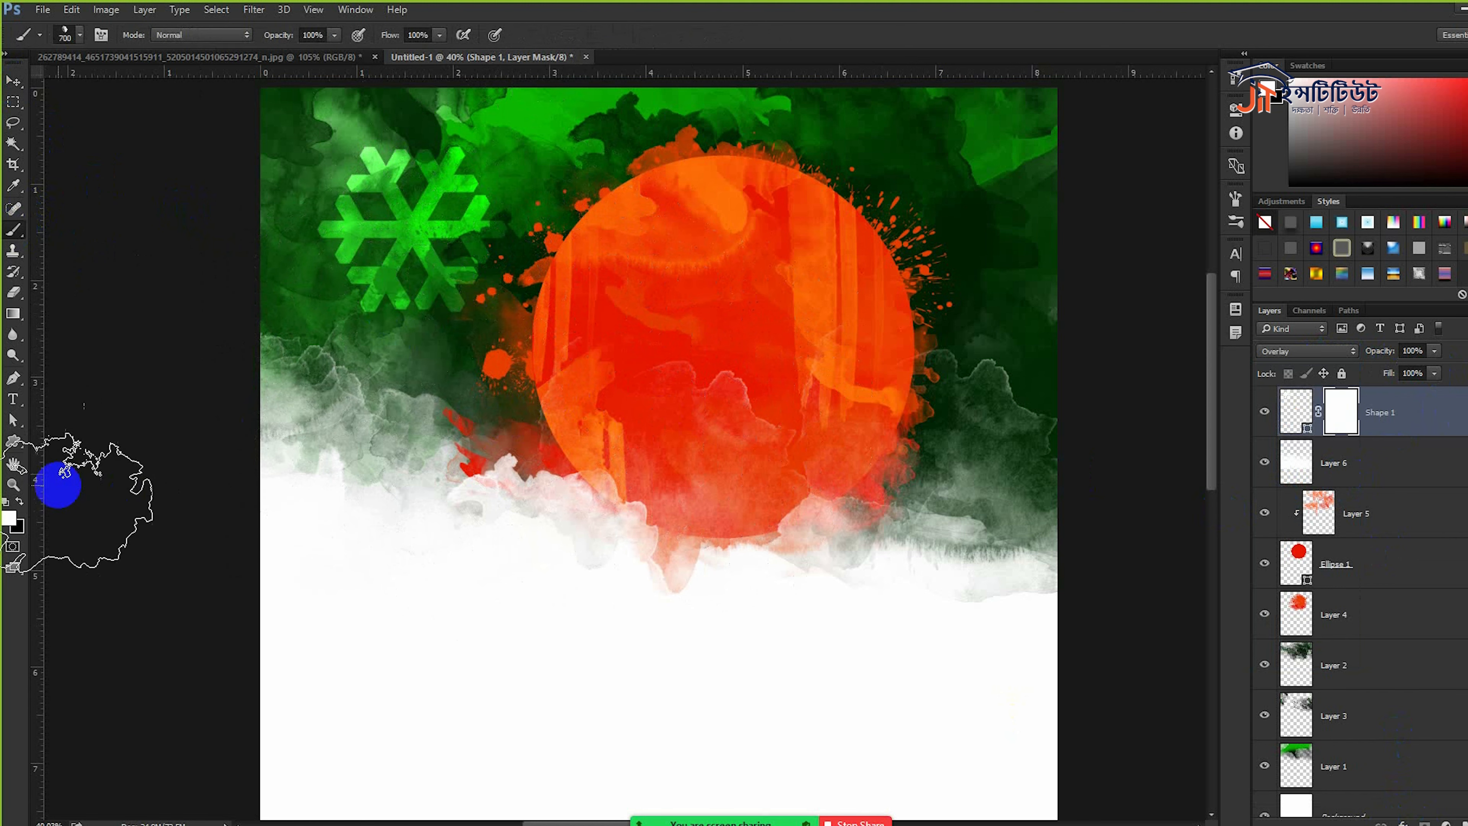
{"action": "left_click", "coordinate": [16, 506]}
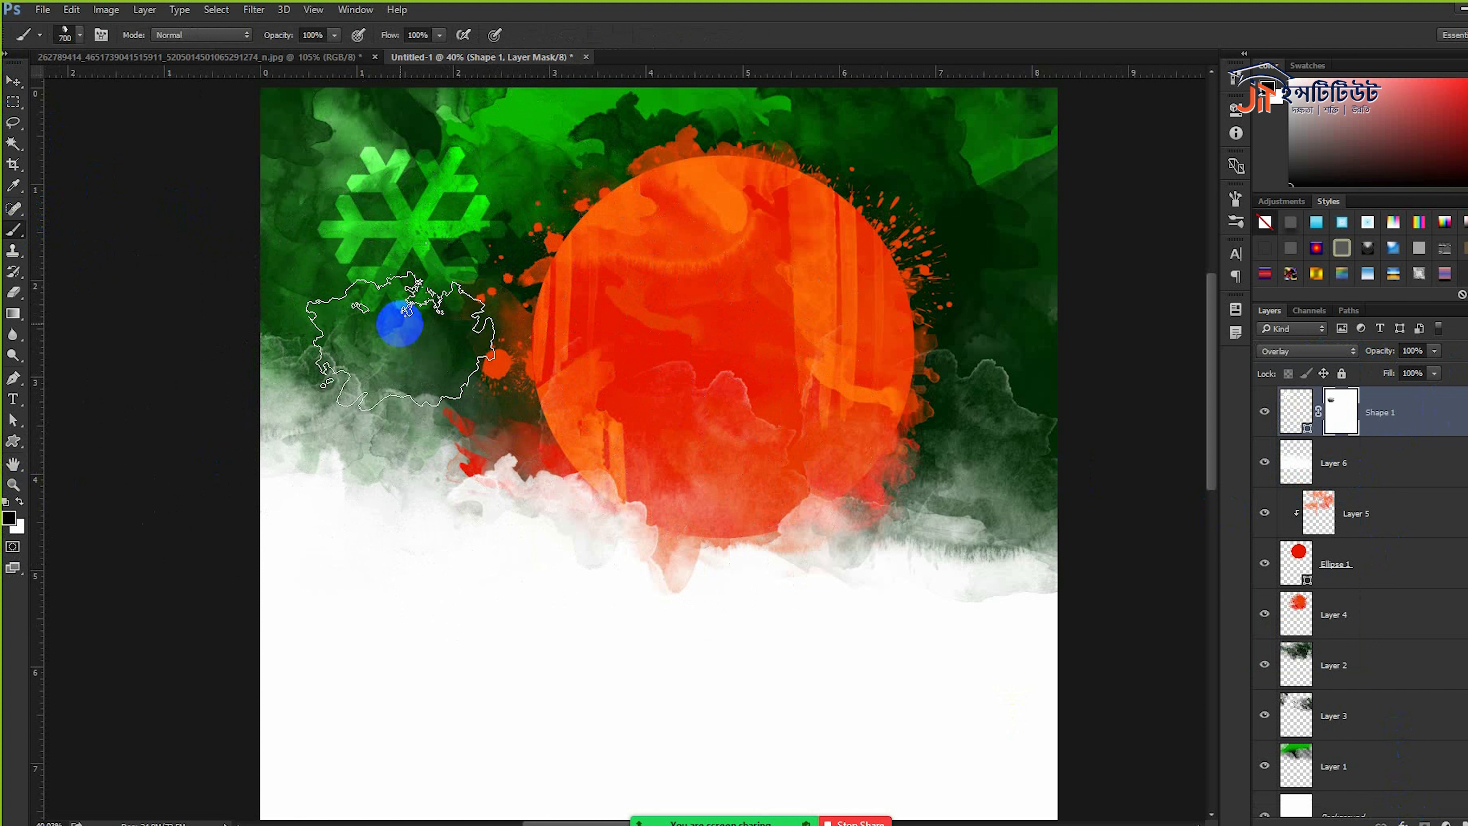
{"action": "left_click_drag", "start_coordinate": [307, 296], "coordinate": [496, 127]}
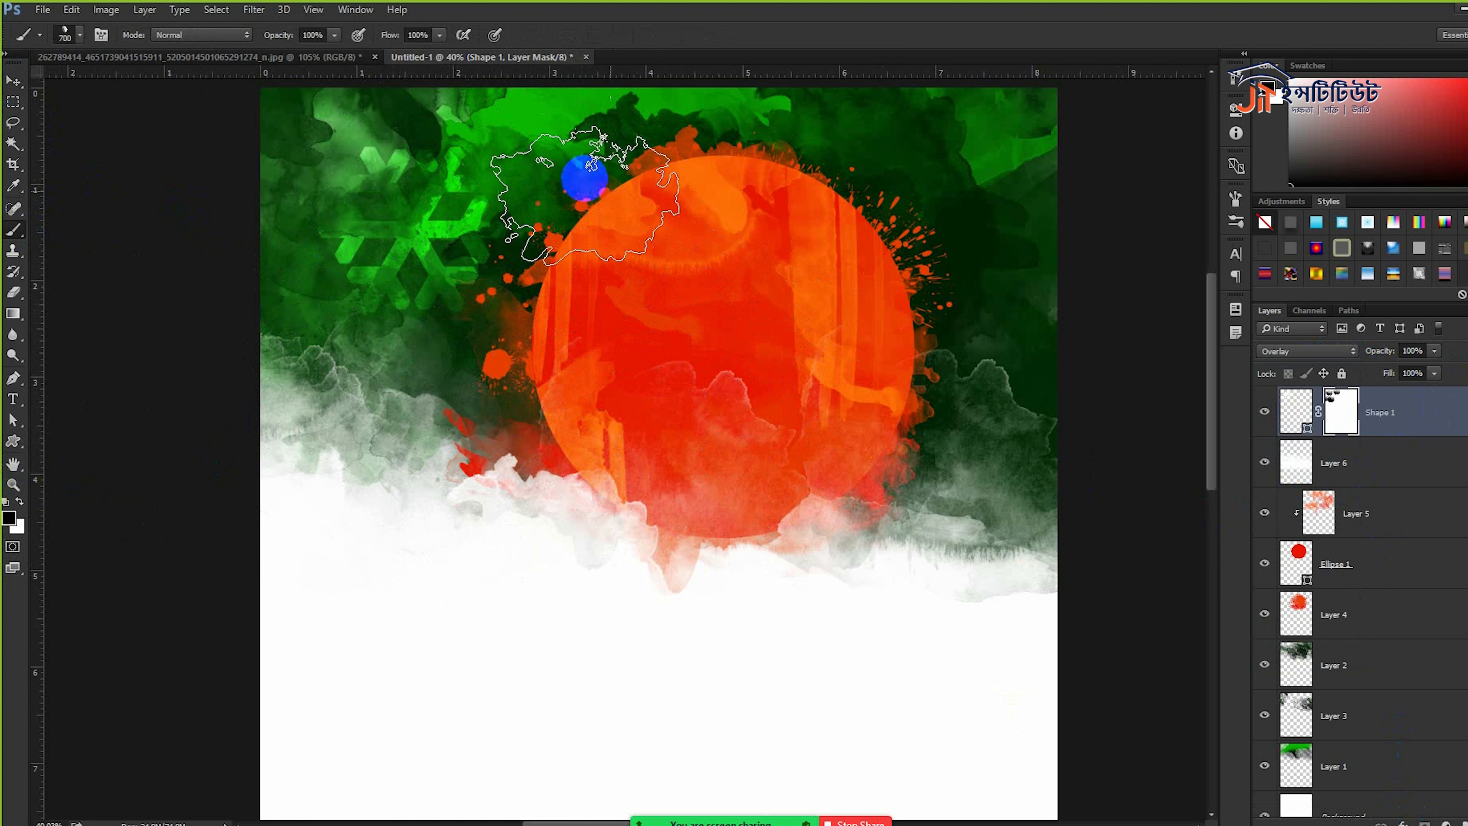
- Duplicate the masked snowflake to the right of the circle and group all artwork layers above the background
{"action": "left_click_drag", "start_coordinate": [681, 319], "coordinate": [1058, 305]}
{"action": "scroll", "coordinate": [849, 364], "scroll_direction": "down", "scroll_amount": 6}
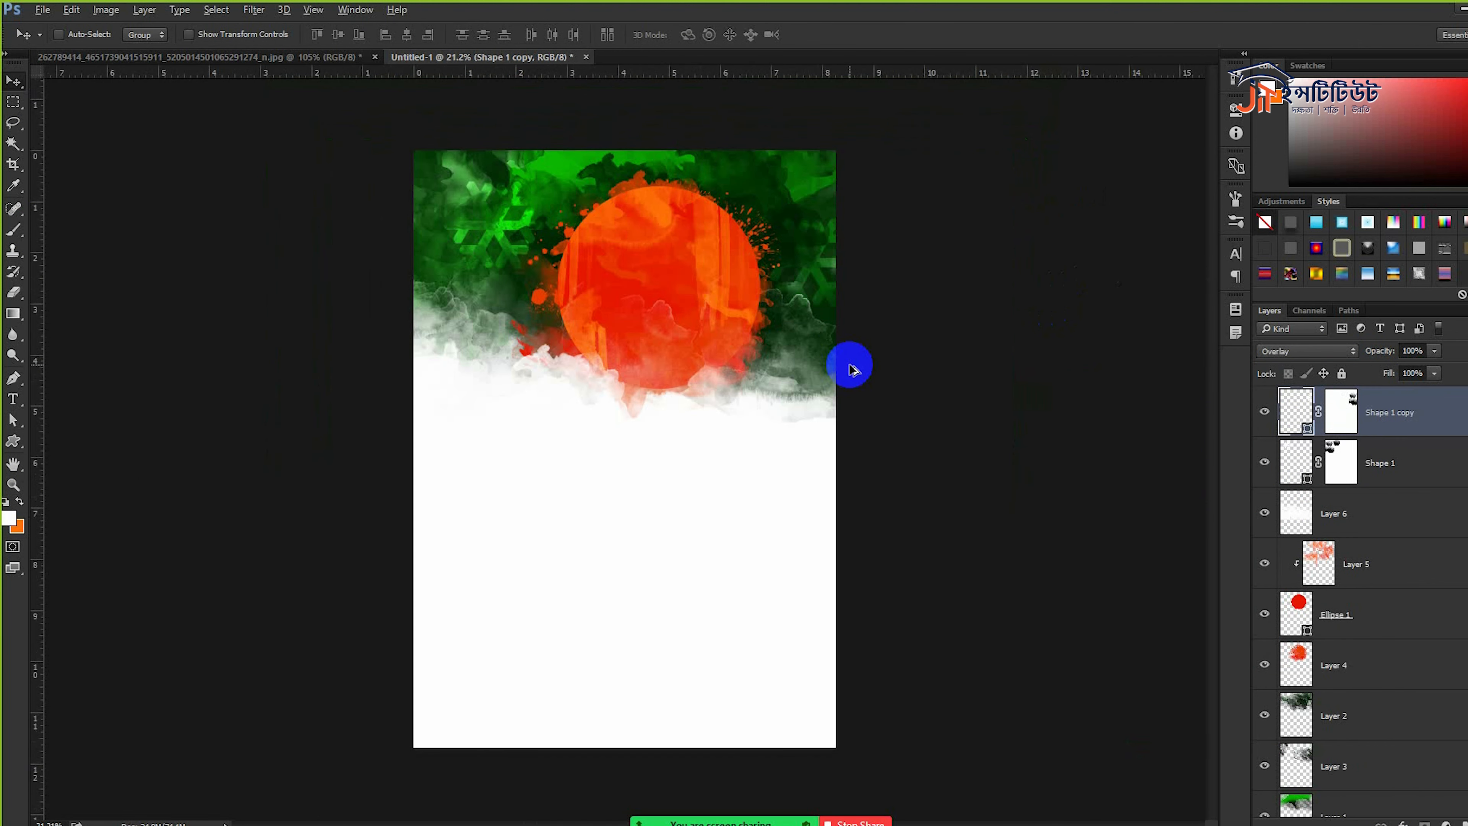
{"action": "left_click", "coordinate": [498, 57]}
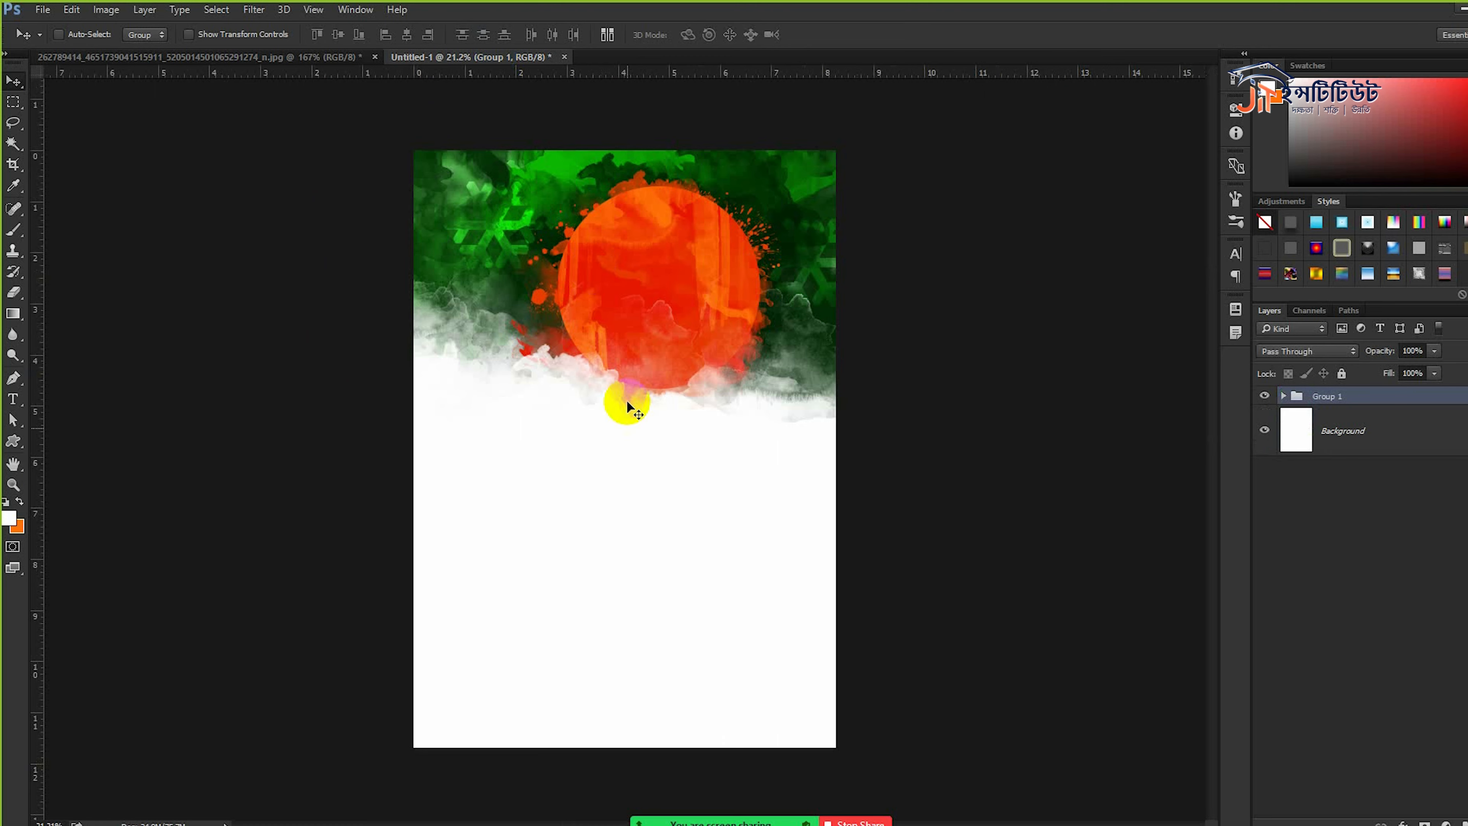
- Add the text "16 Decembe" in the upper part of the orange circle, with the month on a second line
{"action": "left_click", "coordinate": [13, 399]}
{"action": "scroll", "coordinate": [578, 202], "scroll_direction": "up", "scroll_amount": 2}
{"action": "scroll", "coordinate": [604, 209], "scroll_direction": "up", "scroll_amount": 2}
{"action": "scroll", "coordinate": [664, 241], "scroll_direction": "up", "scroll_amount": 2}
{"action": "left_click", "coordinate": [638, 274]}
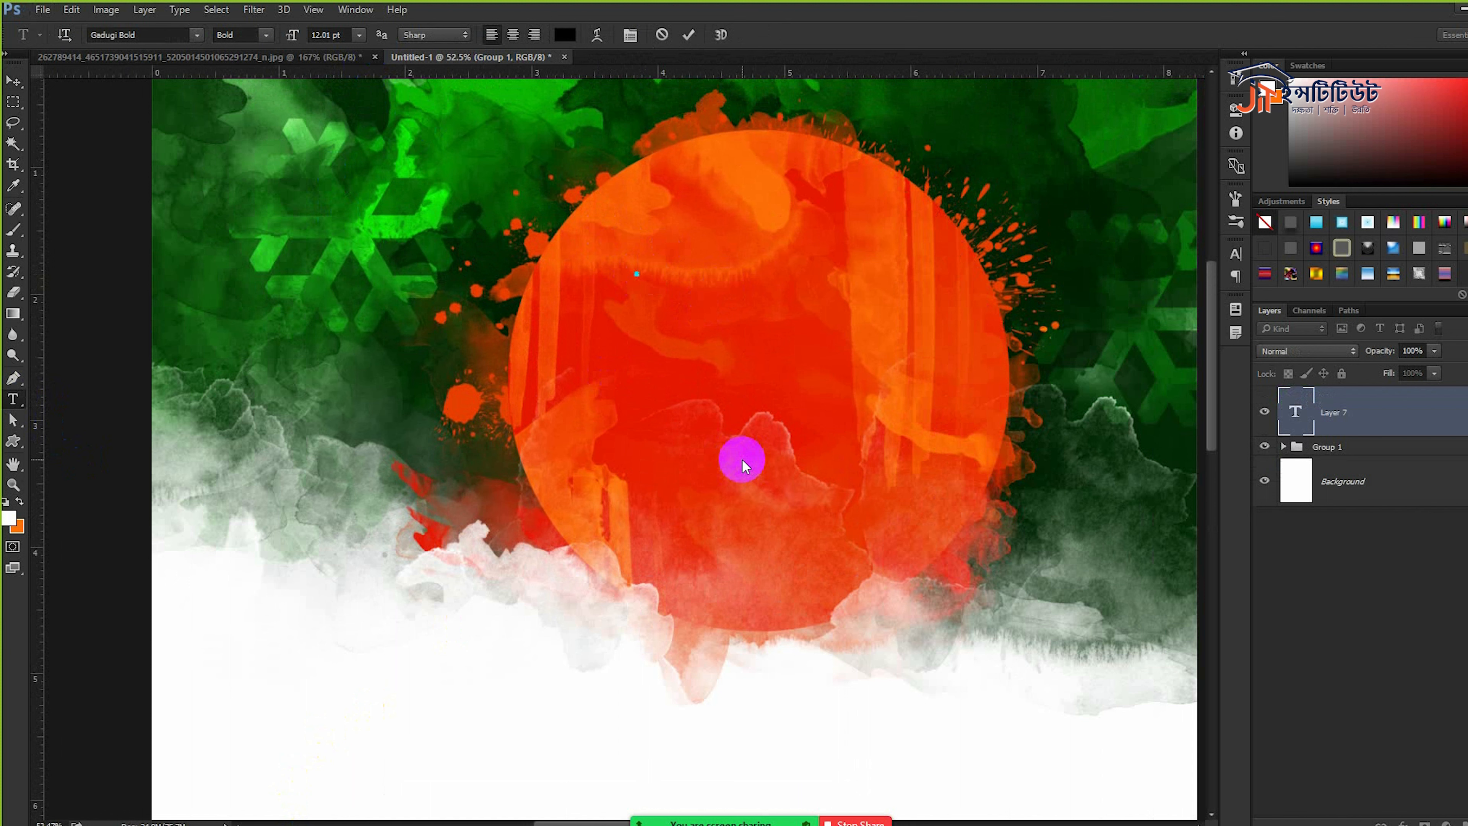
{"action": "type", "text": "H"}
{"action": "key", "text": "BackSpace"}
{"action": "type", "text": "16December"}
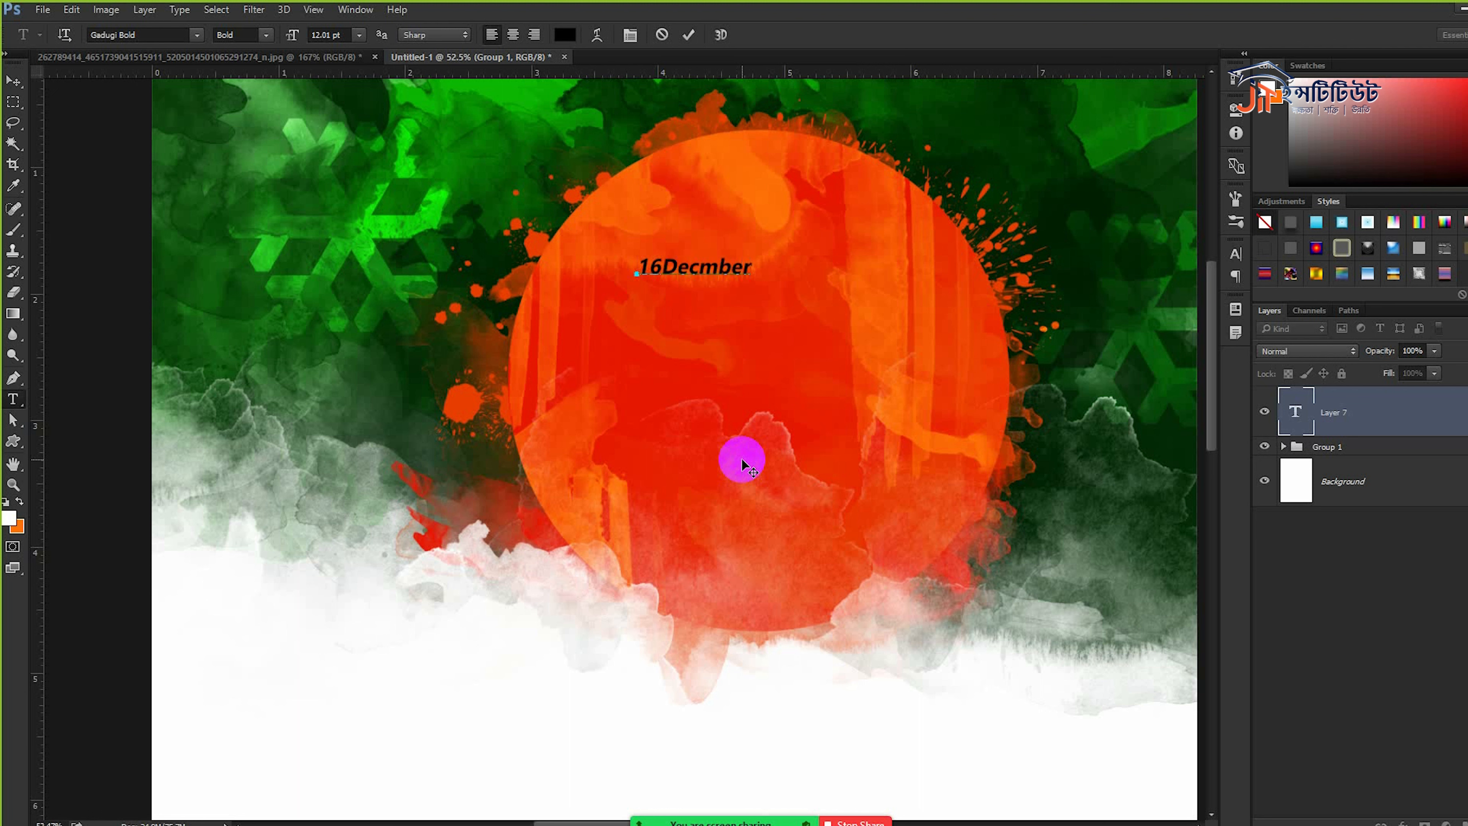
{"action": "key", "text": "ctrl+a"}
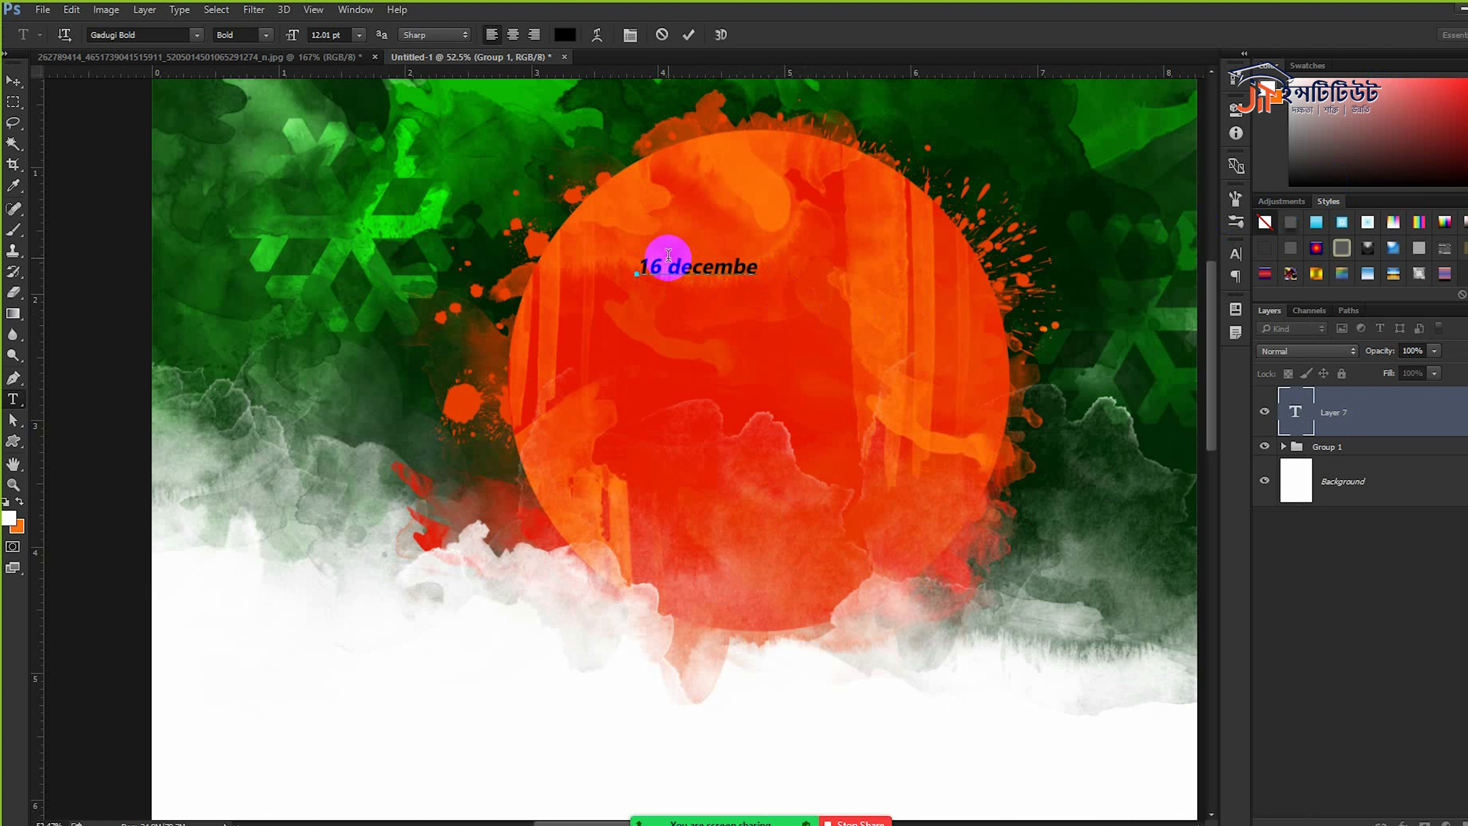
{"action": "type", "text": "D"}
{"action": "scroll", "coordinate": [636, 255], "scroll_direction": "up", "scroll_amount": 2}
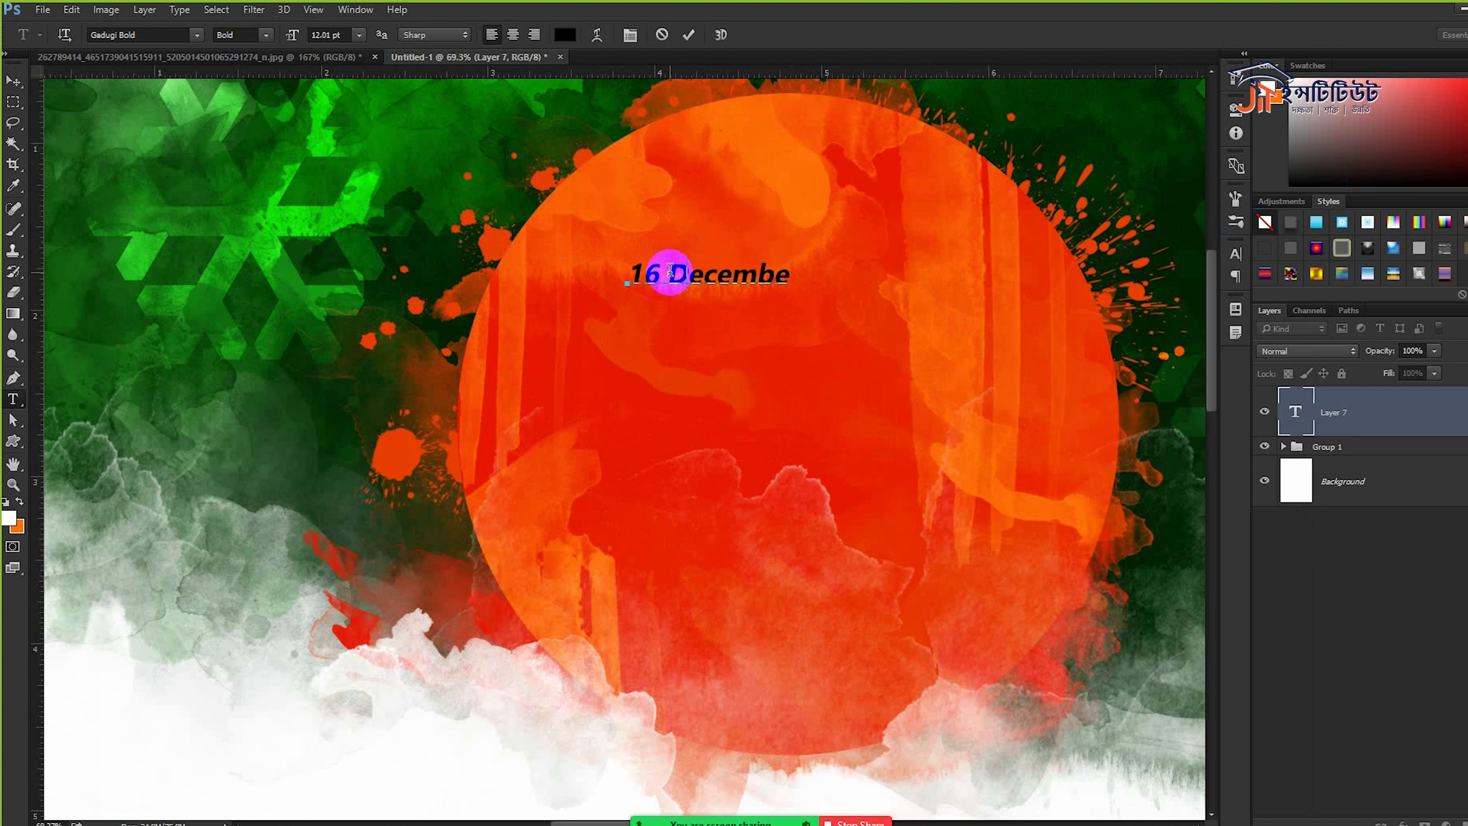
{"action": "key", "text": "Return"}
- Enlarge the 16 to 83.01 pt and cut the month line out of the text
{"action": "left_click_drag", "start_coordinate": [664, 277], "coordinate": [537, 269]}
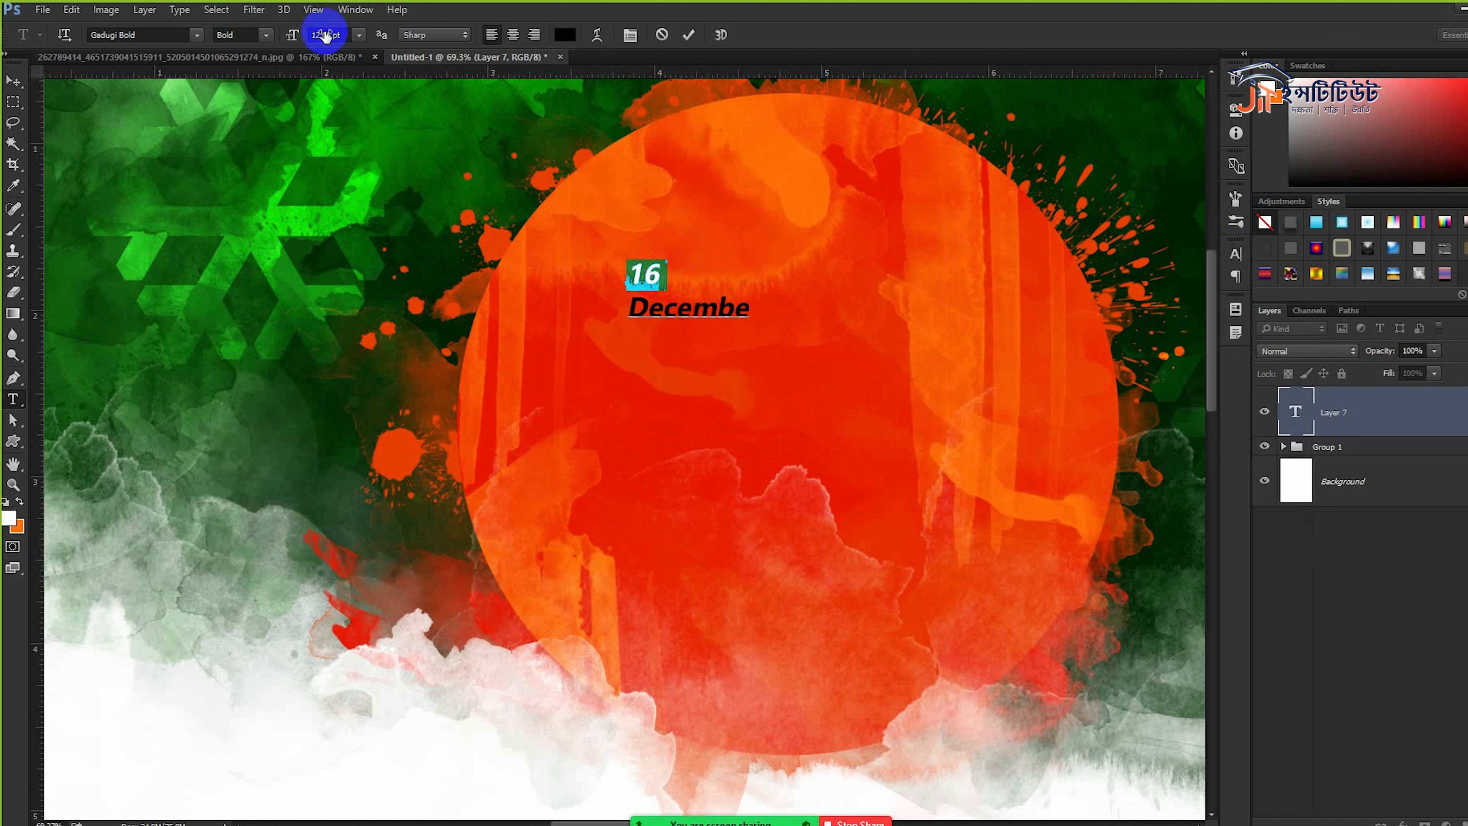
{"action": "left_click_drag", "start_coordinate": [292, 36], "coordinate": [347, 36]}
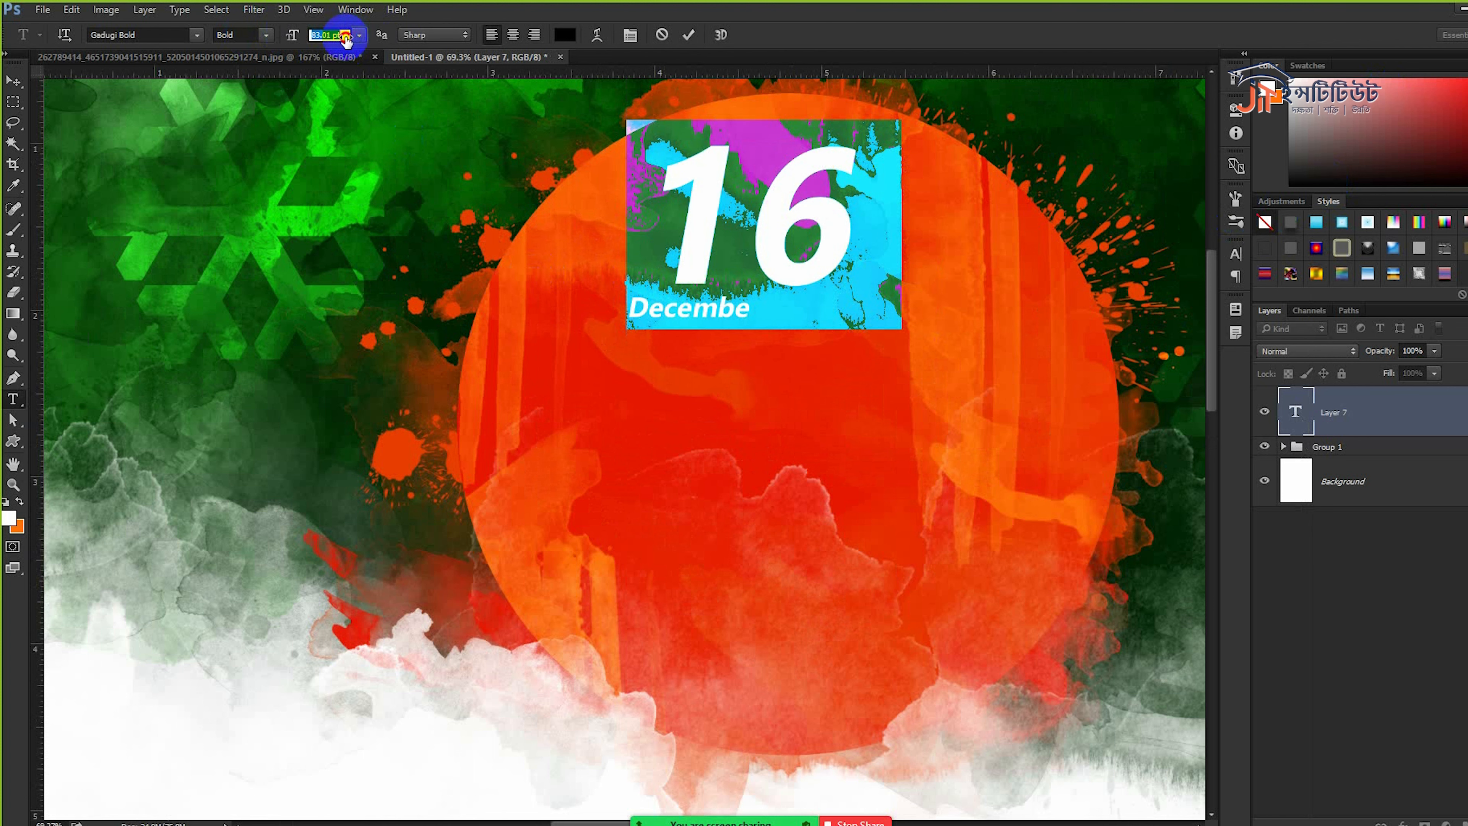
{"action": "left_click", "coordinate": [726, 306]}
{"action": "left_click_drag", "start_coordinate": [743, 311], "coordinate": [596, 312]}
{"action": "key", "text": "ctrl+x"}
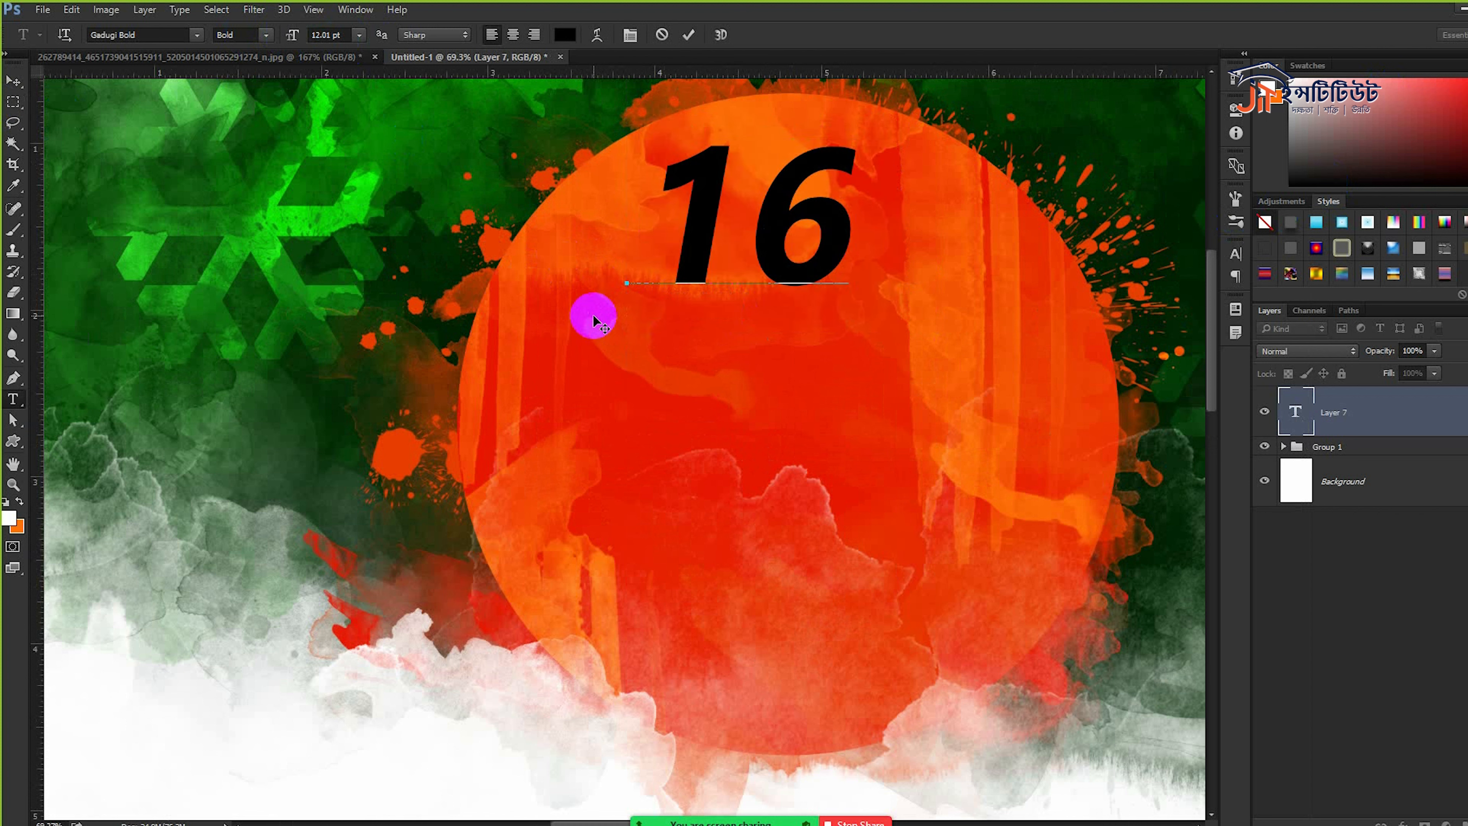
- Set the 16 text in the Crochet Regular font
{"action": "key", "text": "ctrl+a"}
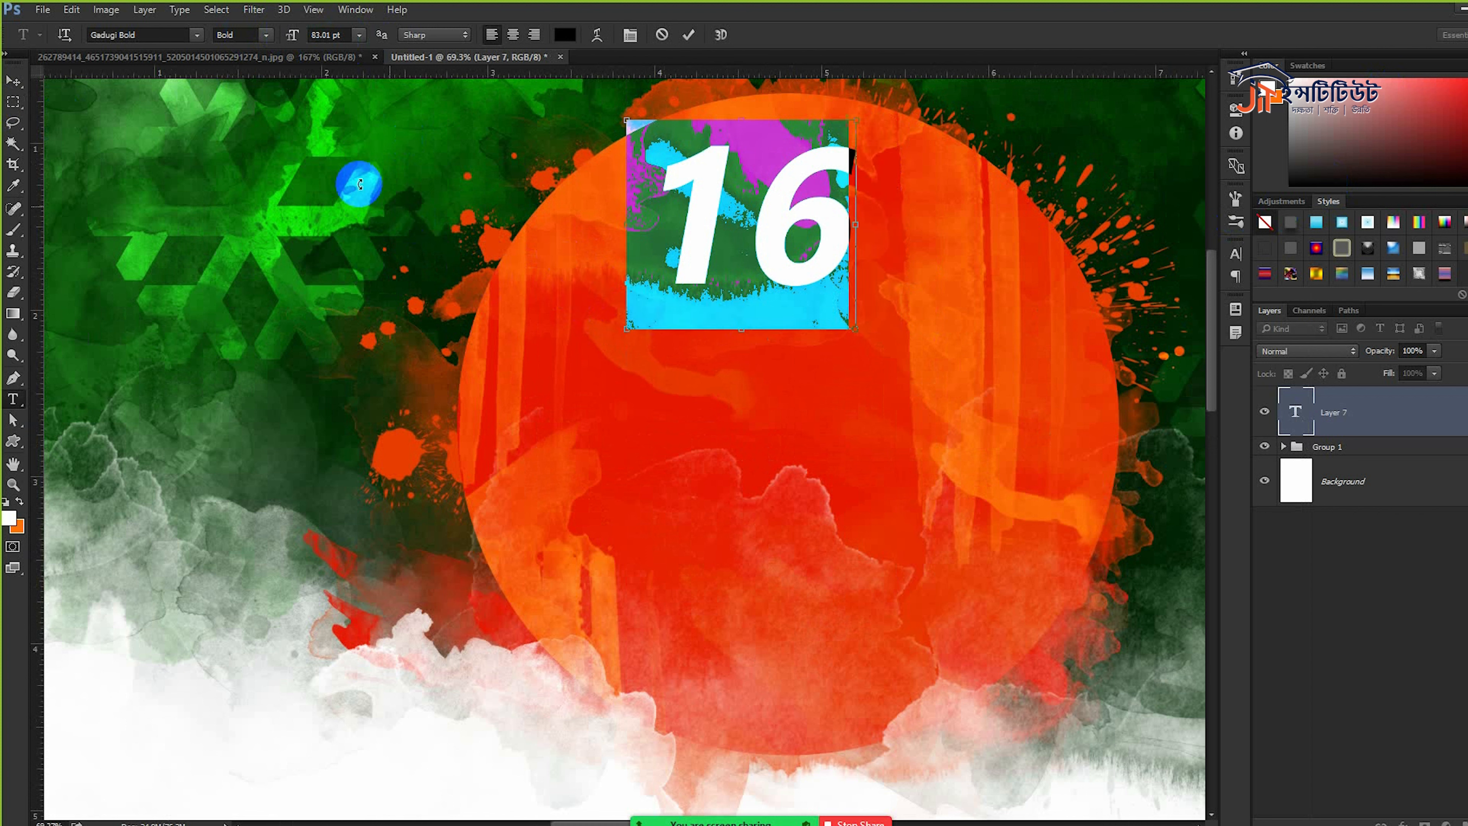
{"action": "left_click", "coordinate": [199, 35]}
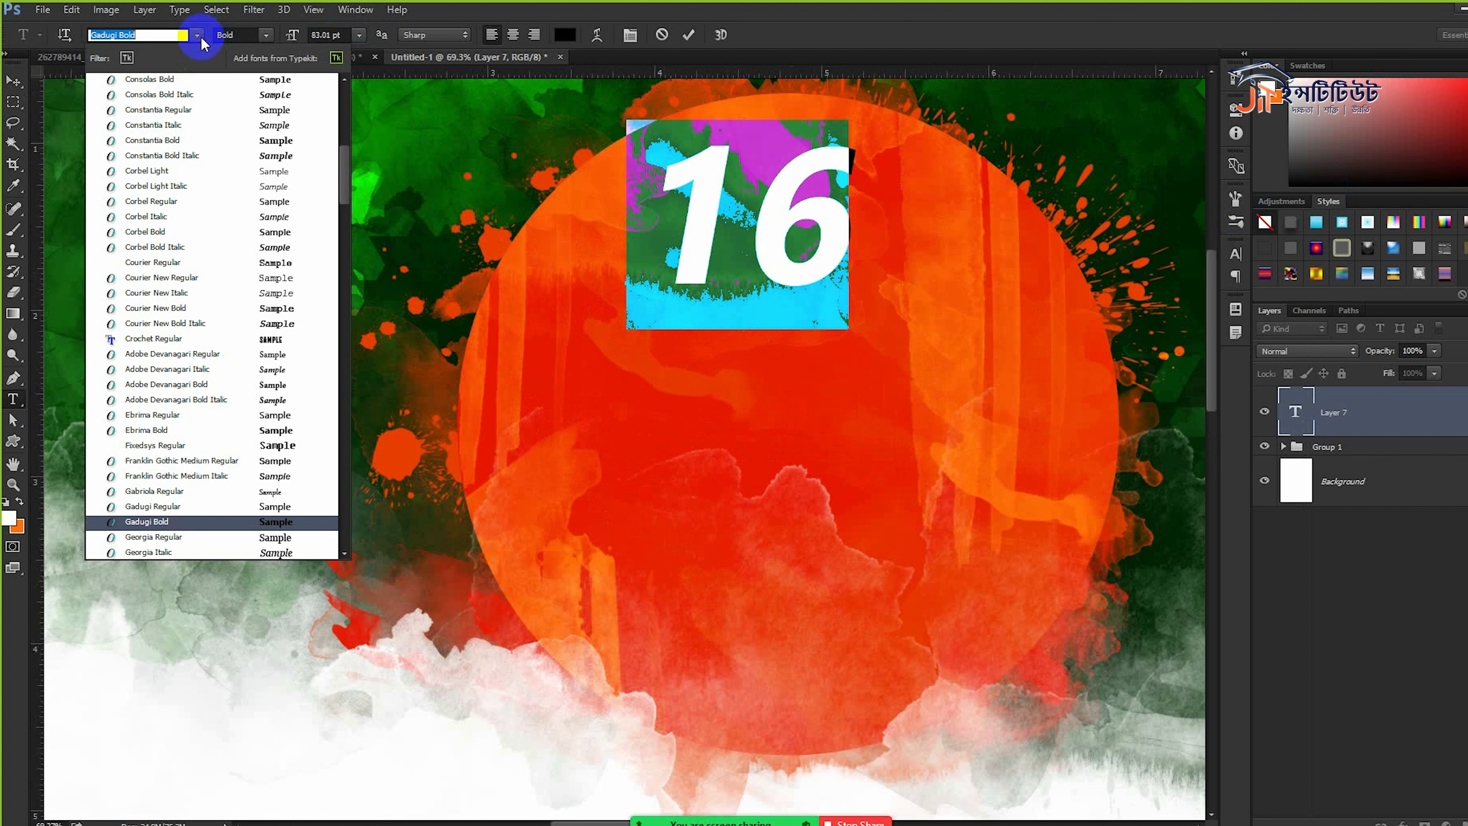
{"action": "left_click", "coordinate": [272, 341]}
{"action": "left_click", "coordinate": [14, 82]}
- Duplicate the 16 below itself, replace the copy's text with "December" and set it in Crochet Regular
{"action": "left_click_drag", "start_coordinate": [684, 261], "coordinate": [721, 429]}
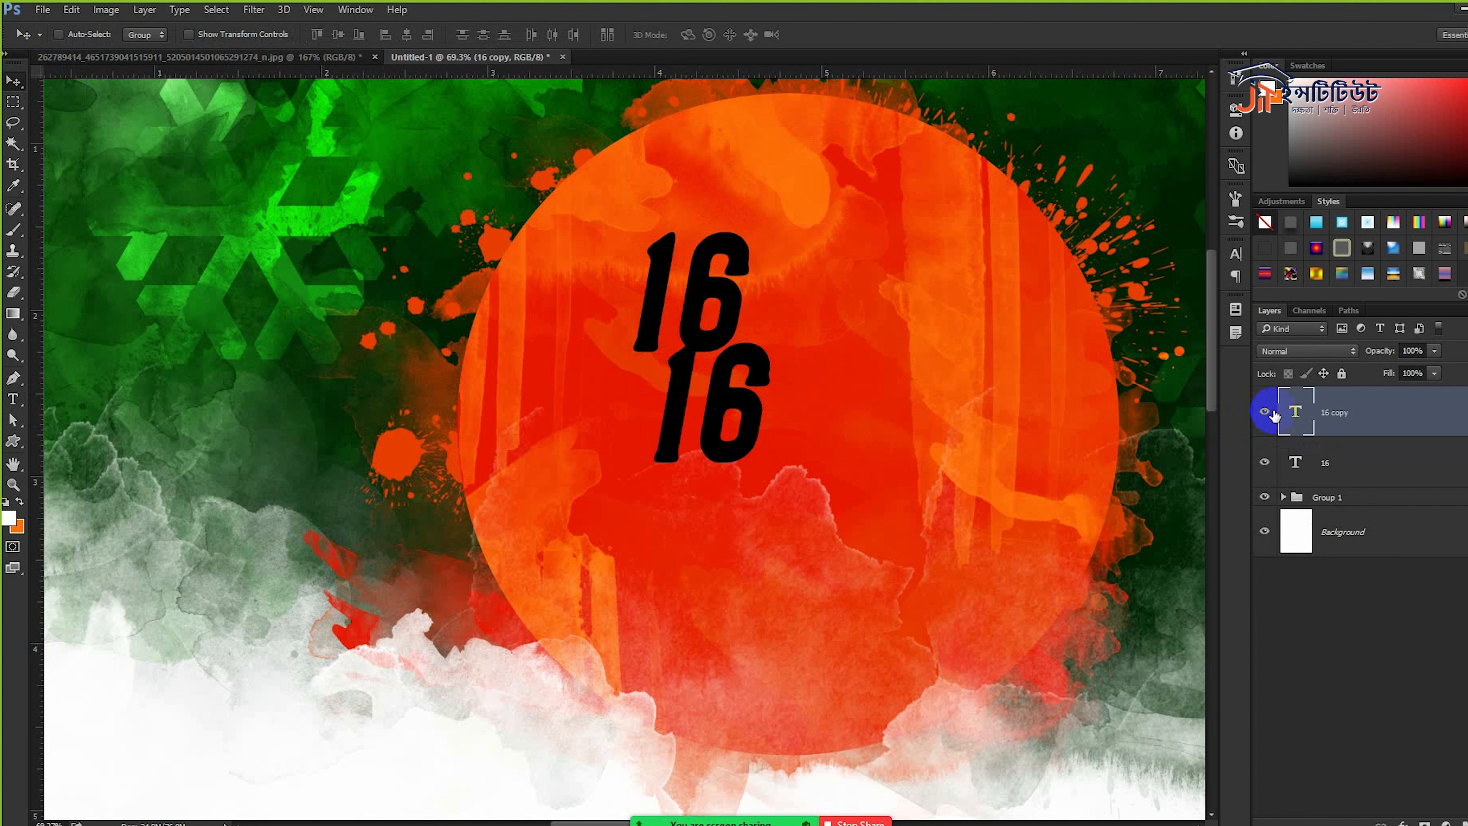
{"action": "double_click", "coordinate": [1294, 406]}
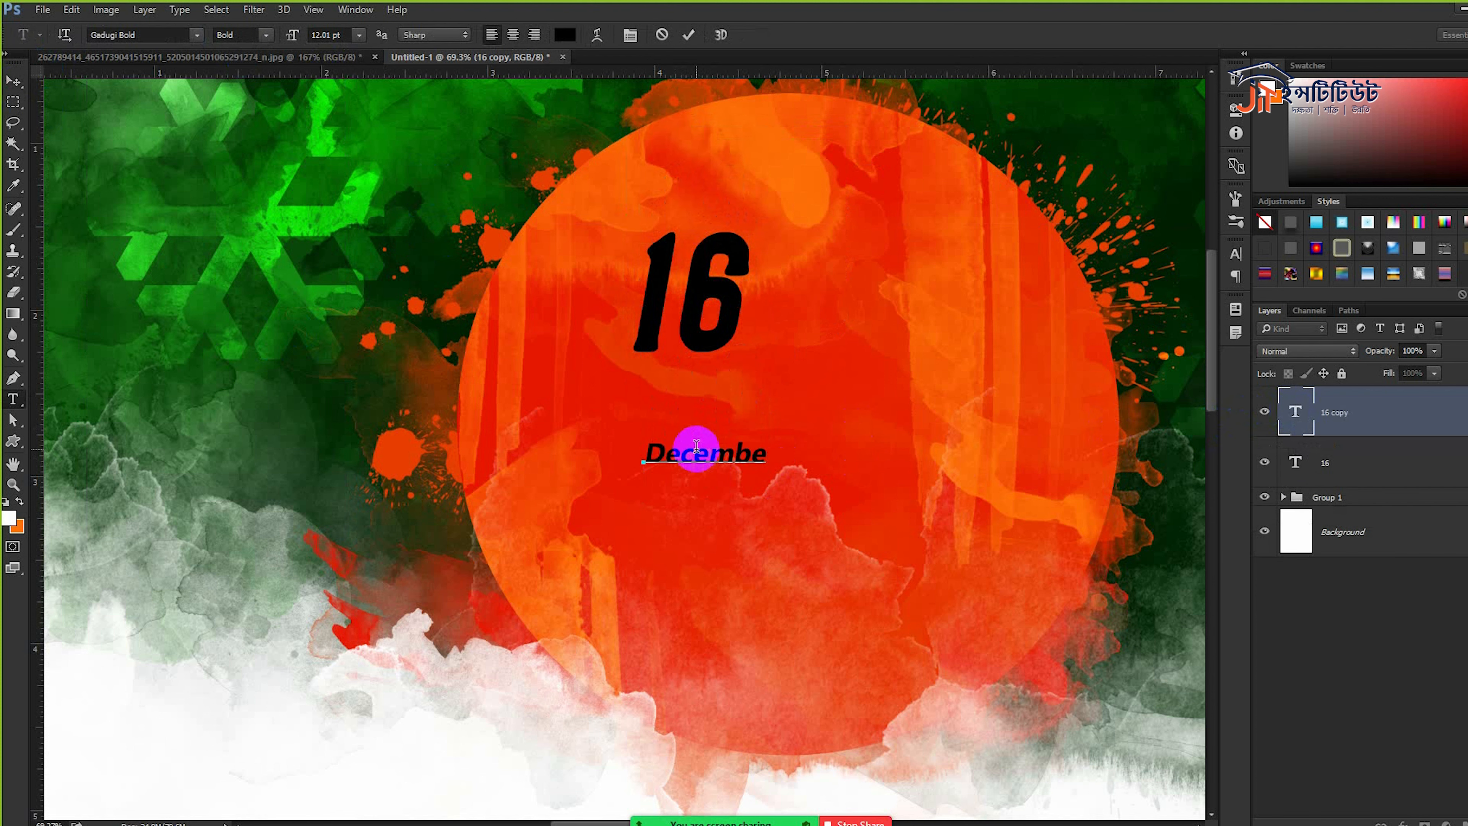
{"action": "type", "text": "December"}
{"action": "key", "text": "ctrl+a"}
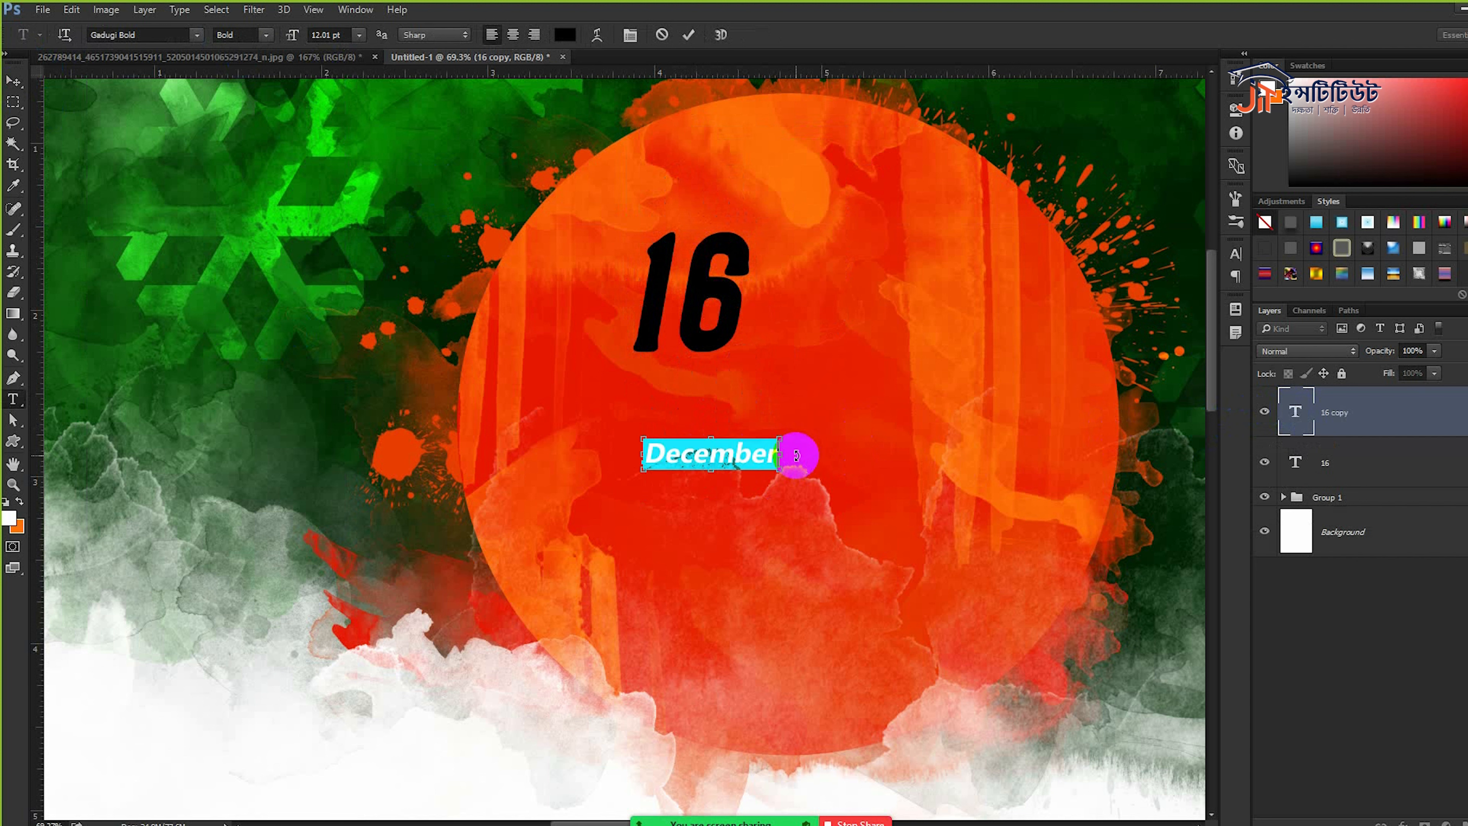
{"action": "left_click", "coordinate": [197, 36]}
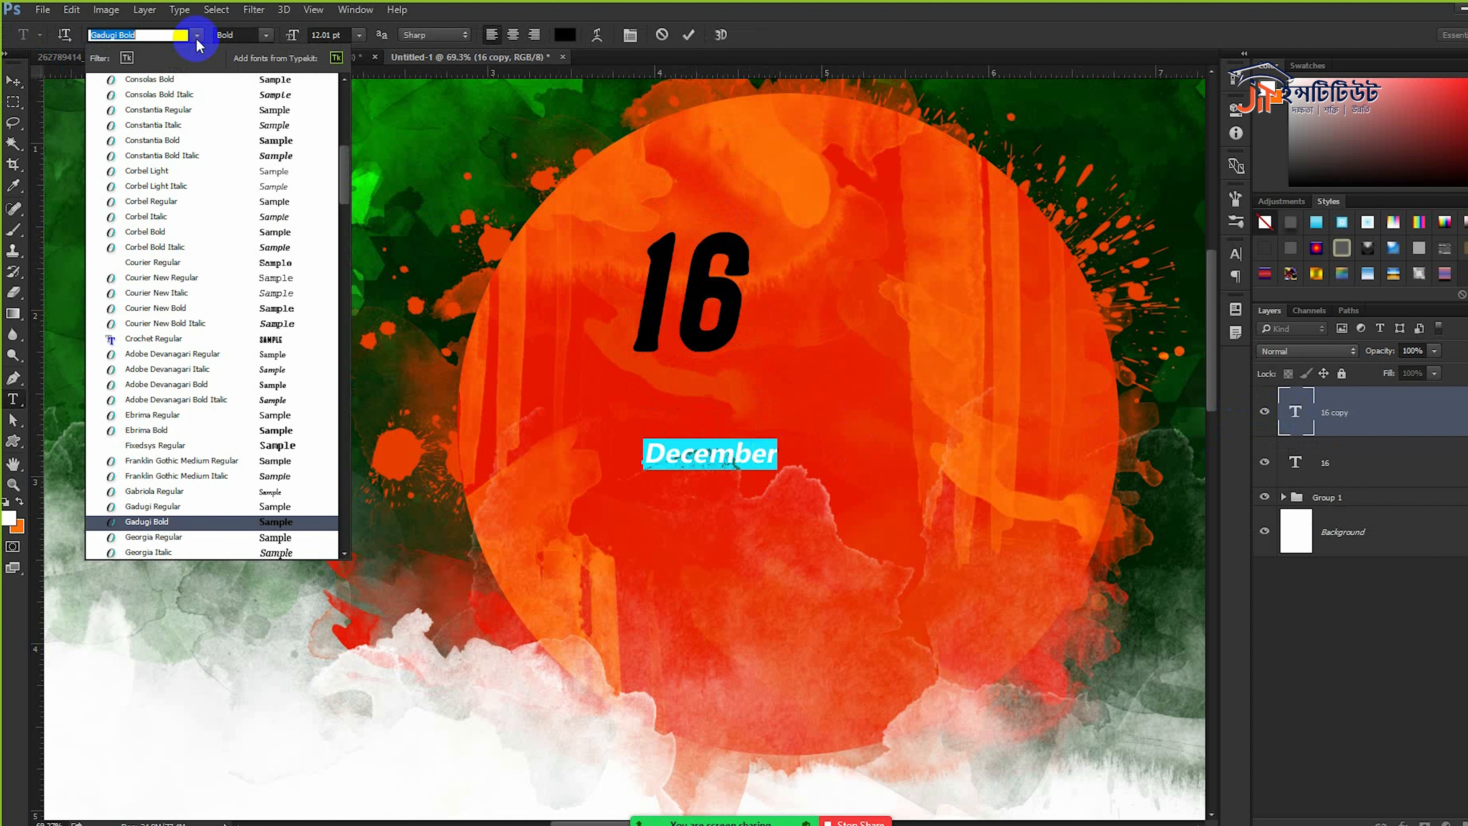
{"action": "left_click", "coordinate": [285, 343]}
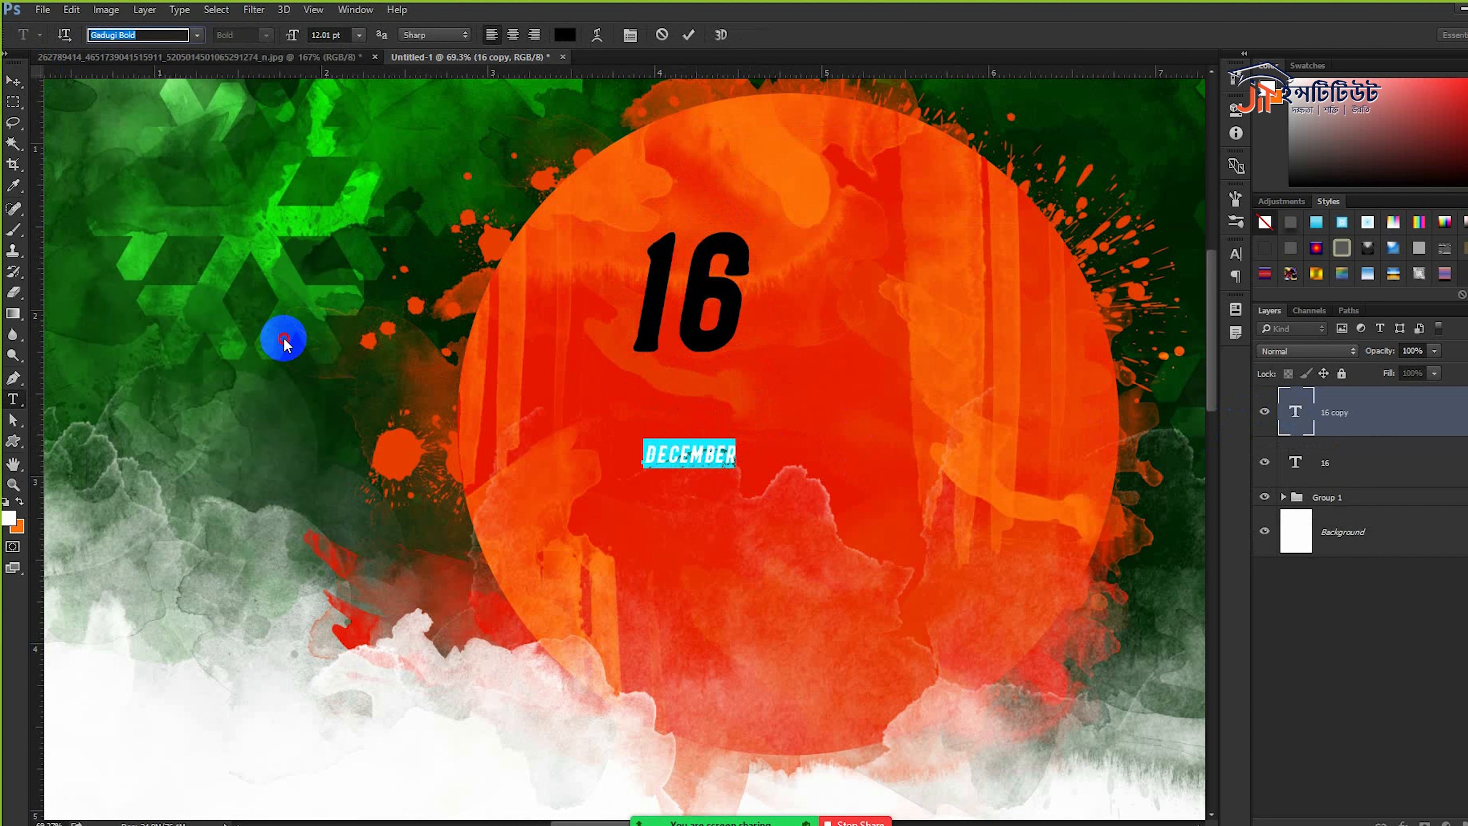
{"action": "left_click", "coordinate": [1236, 255]}
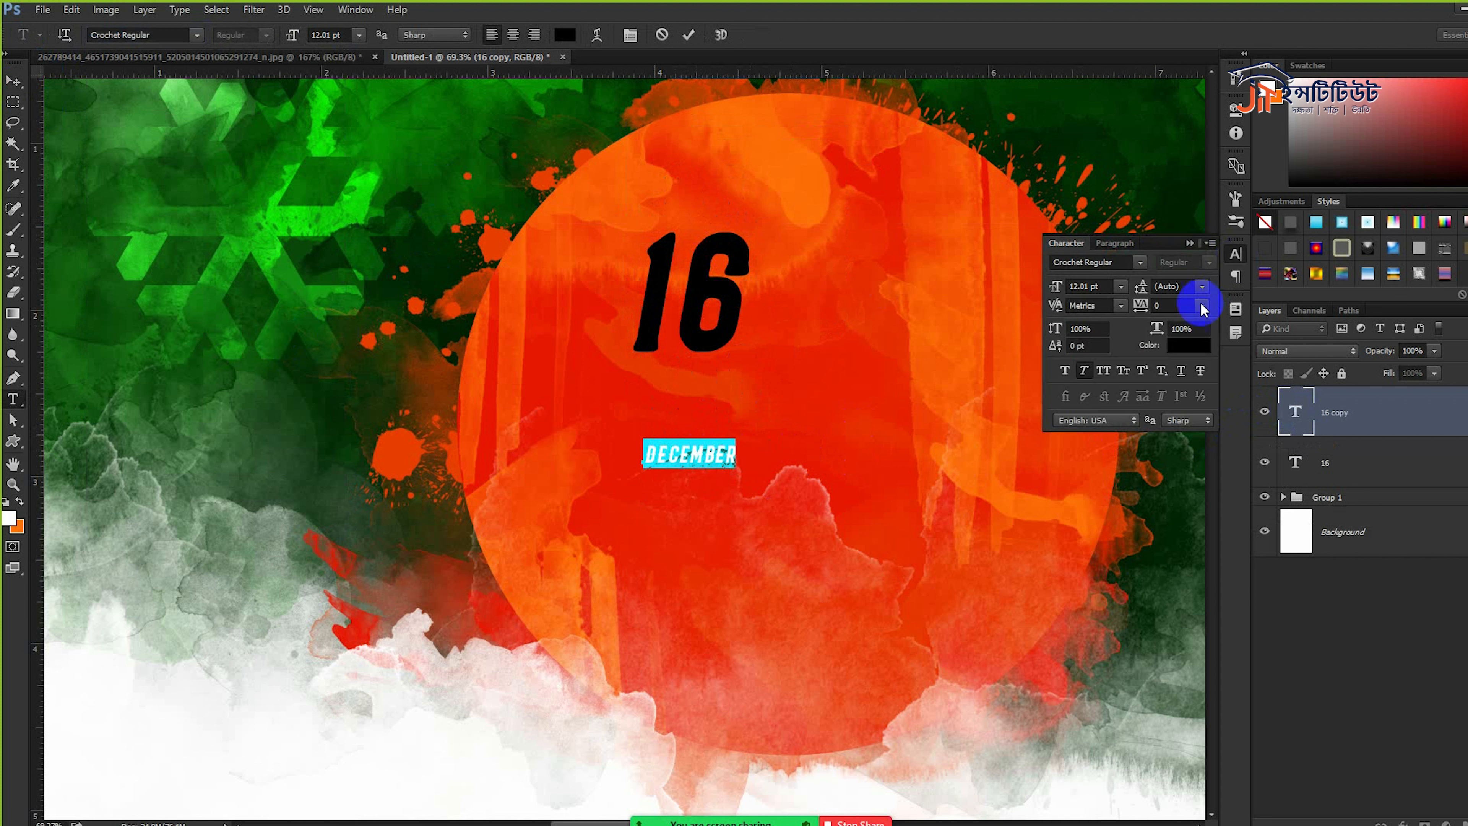
{"action": "left_click", "coordinate": [1190, 243]}
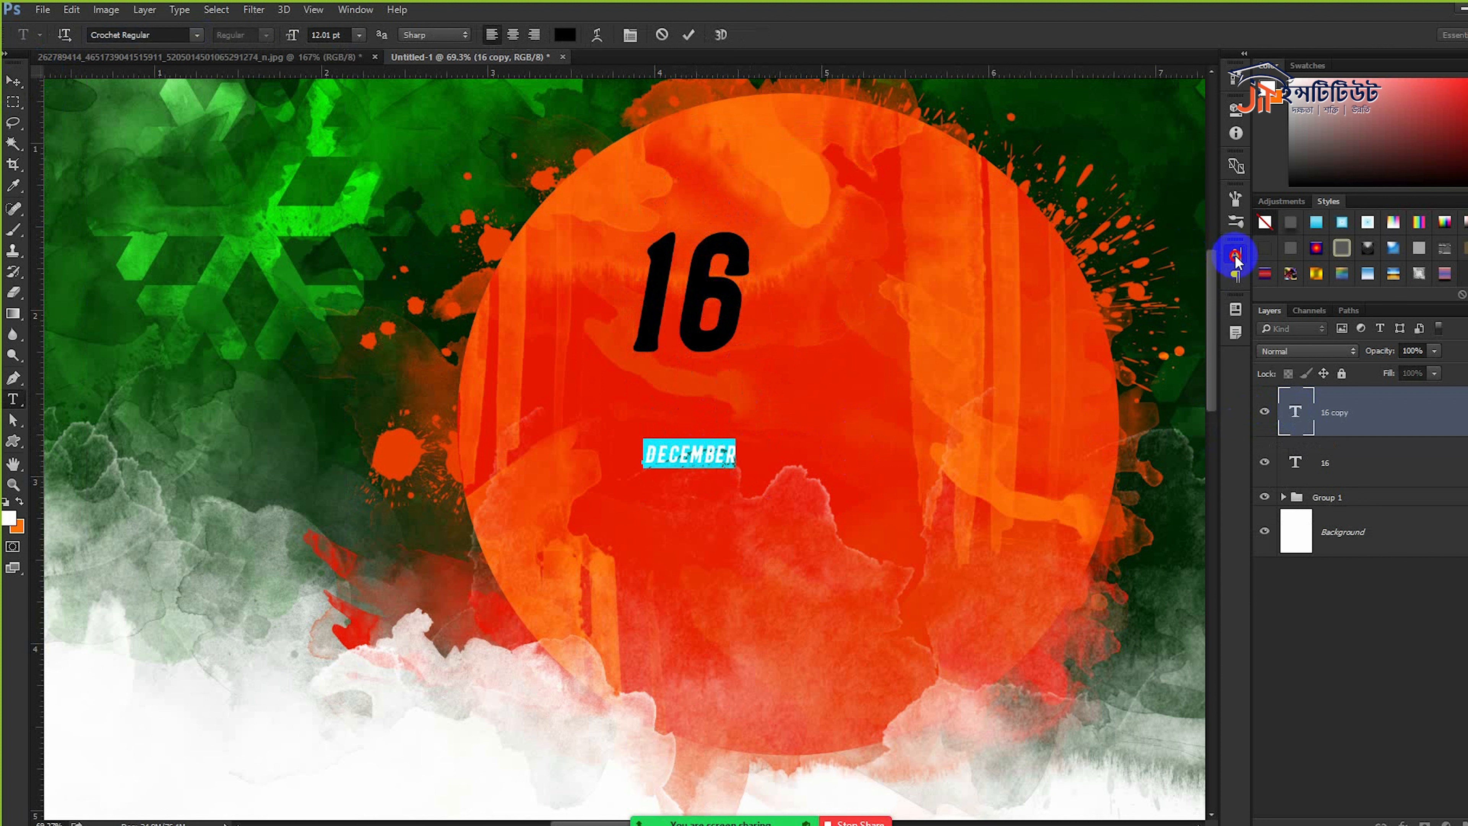
{"action": "left_click", "coordinate": [1236, 256]}
{"action": "left_click", "coordinate": [1082, 372]}
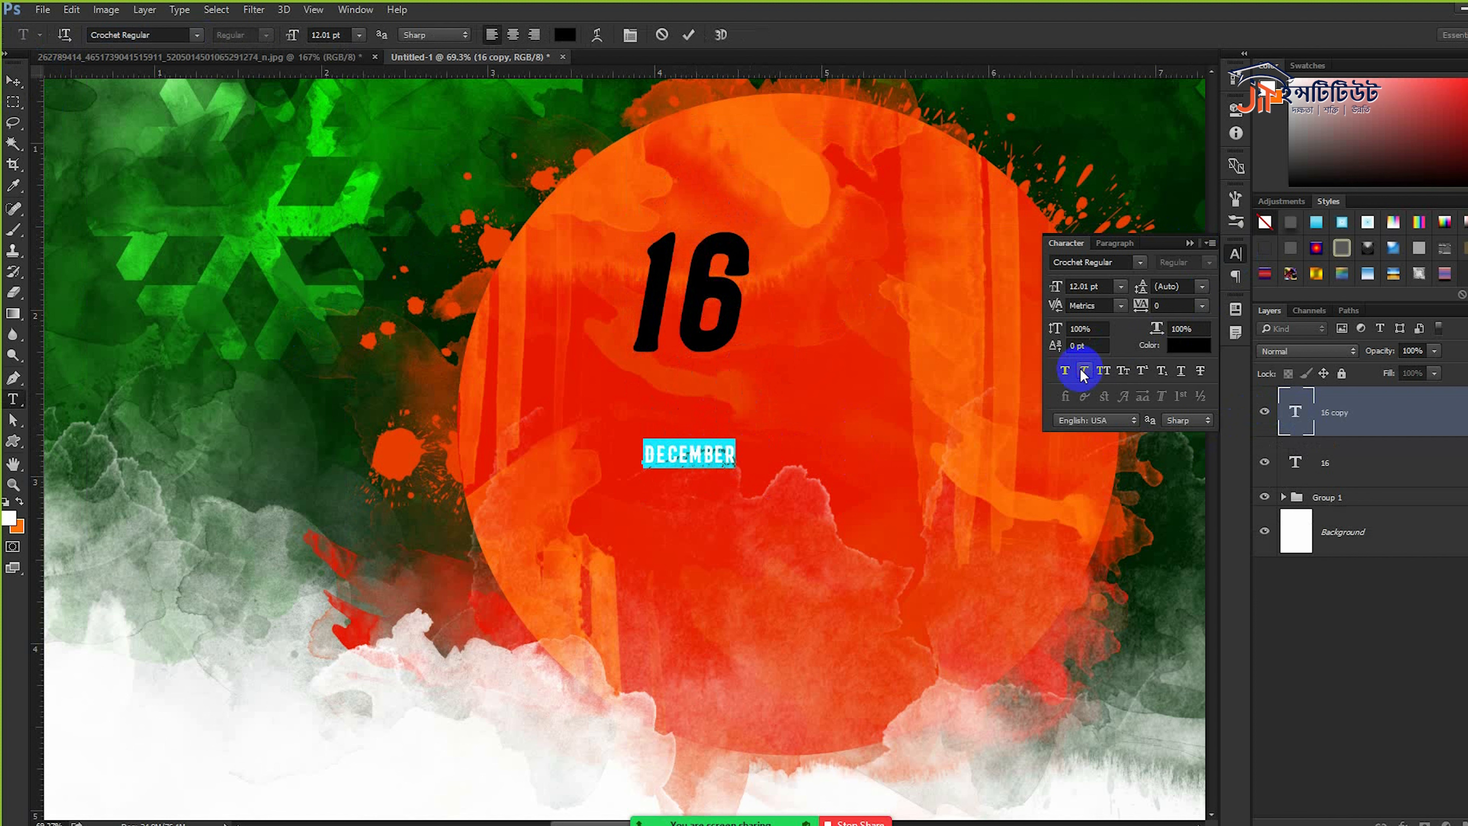
- Scale the December text up to about 23 pt and place it directly beneath the 16
{"action": "left_click", "coordinate": [12, 81]}
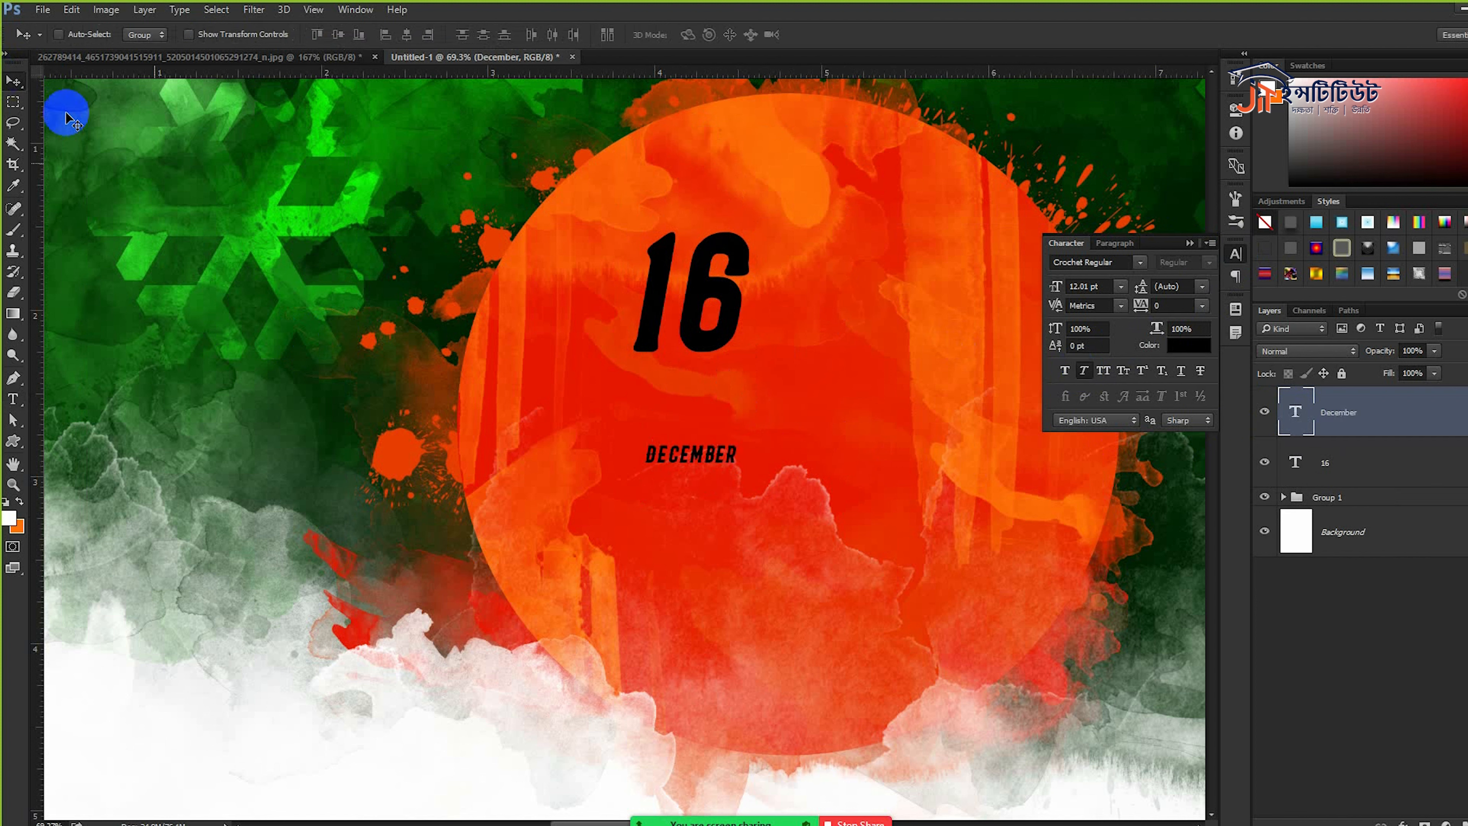
{"action": "key", "text": "ctrl+t"}
{"action": "left_click_drag", "start_coordinate": [737, 444], "coordinate": [916, 365]}
{"action": "left_click_drag", "start_coordinate": [876, 431], "coordinate": [760, 377]}
{"action": "key", "text": "Return"}
{"action": "left_click", "coordinate": [1203, 246]}
- Duplicate the December text below itself and change the copy's wording to "VICTORY"
{"action": "left_click_drag", "start_coordinate": [740, 383], "coordinate": [739, 462]}
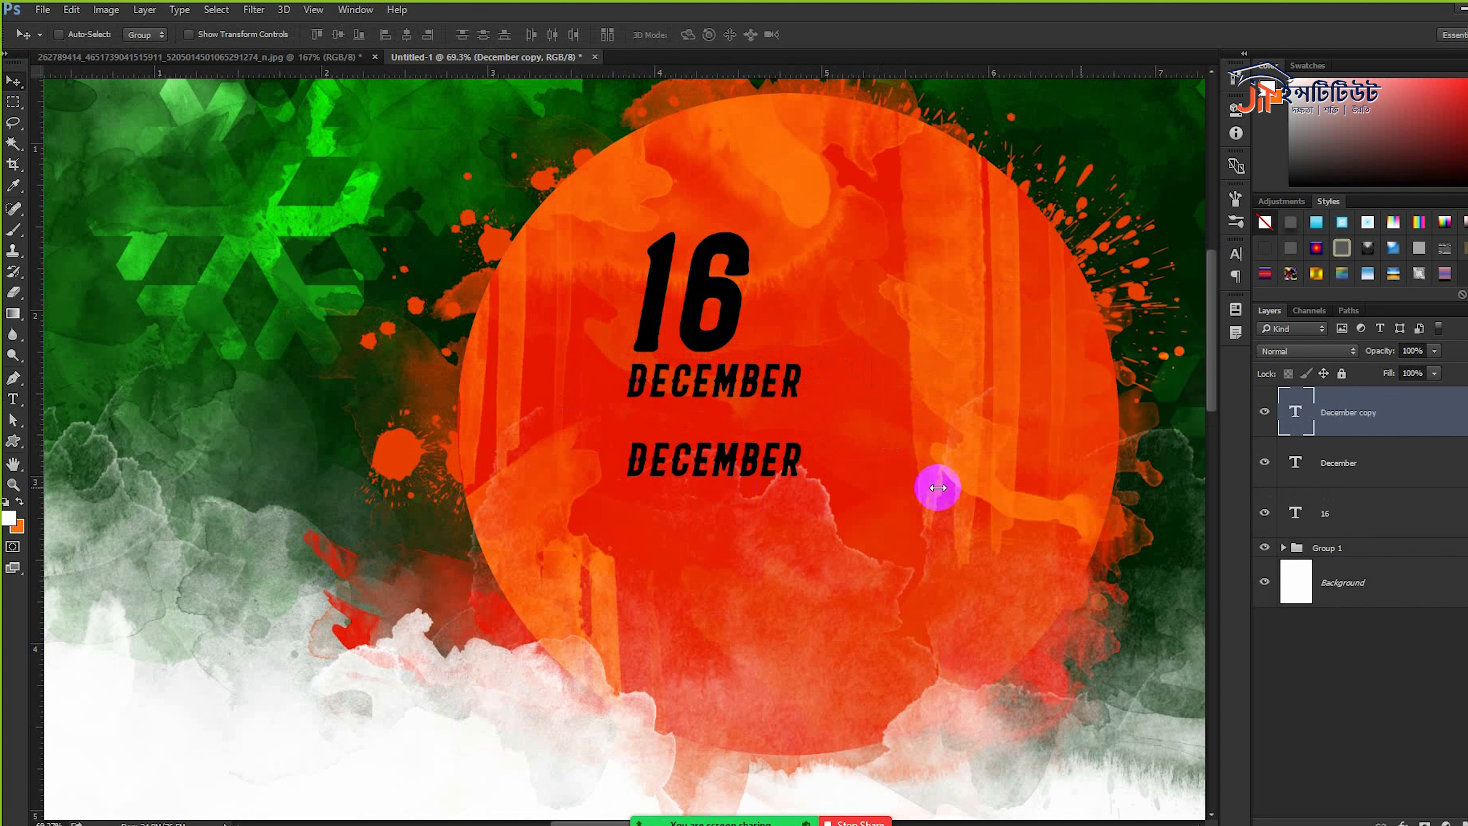
{"action": "double_click", "coordinate": [1308, 412]}
{"action": "type", "text": "IND"}
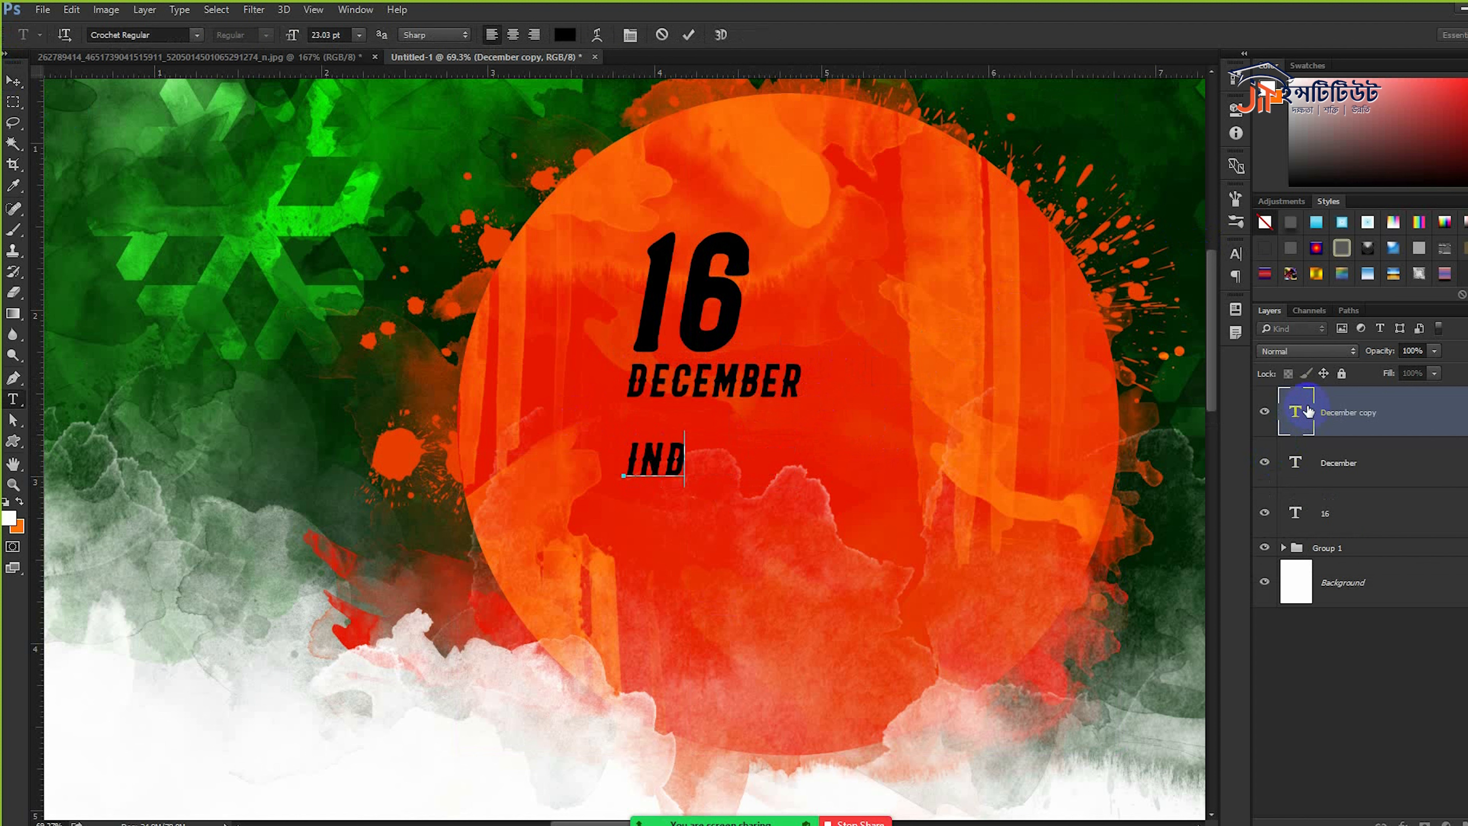
{"action": "type", "text": "IPENDENS"}
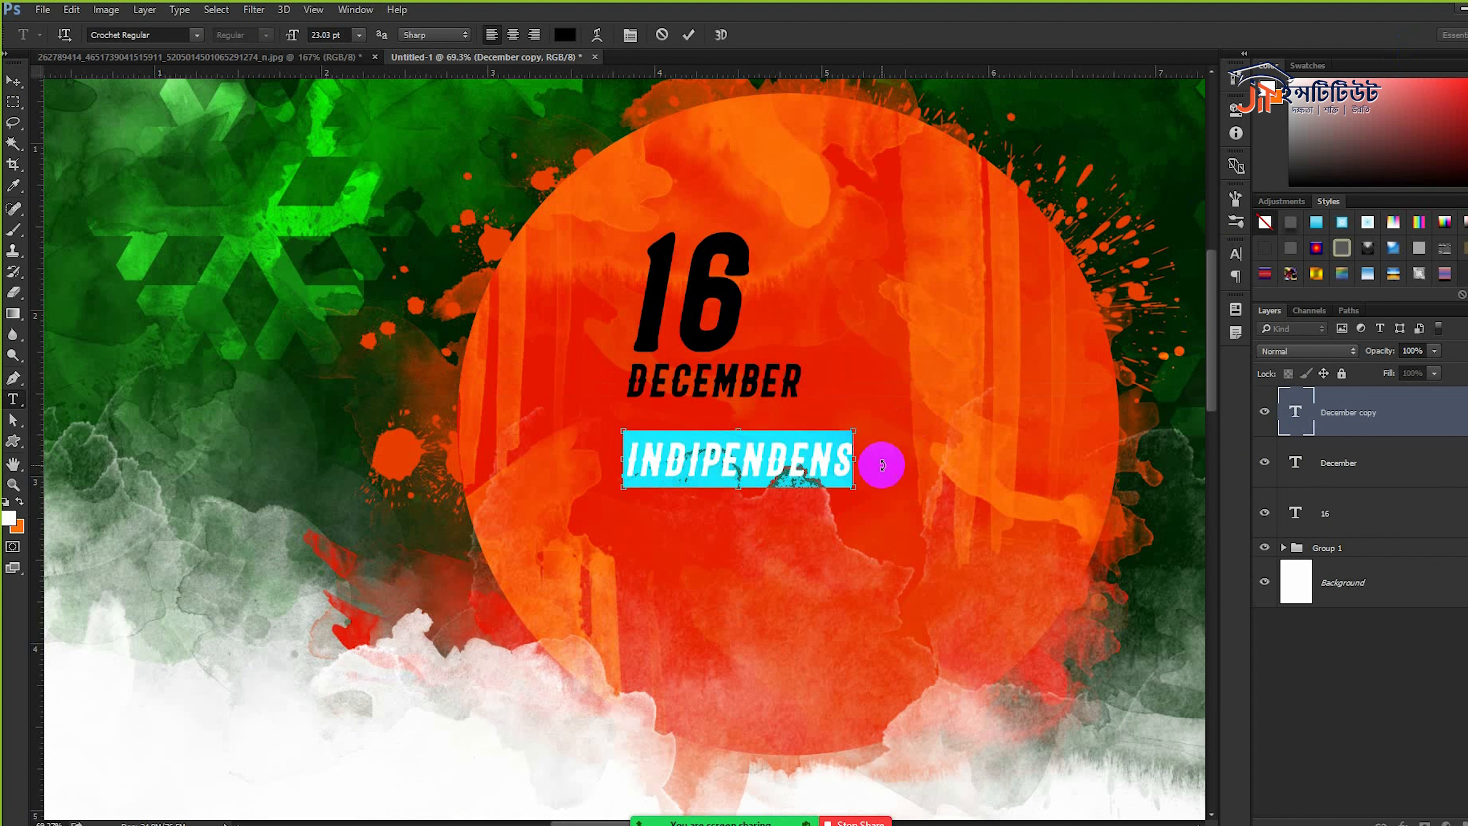
{"action": "type", "text": "VICTORY"}
{"action": "key", "text": "ctrl+t"}
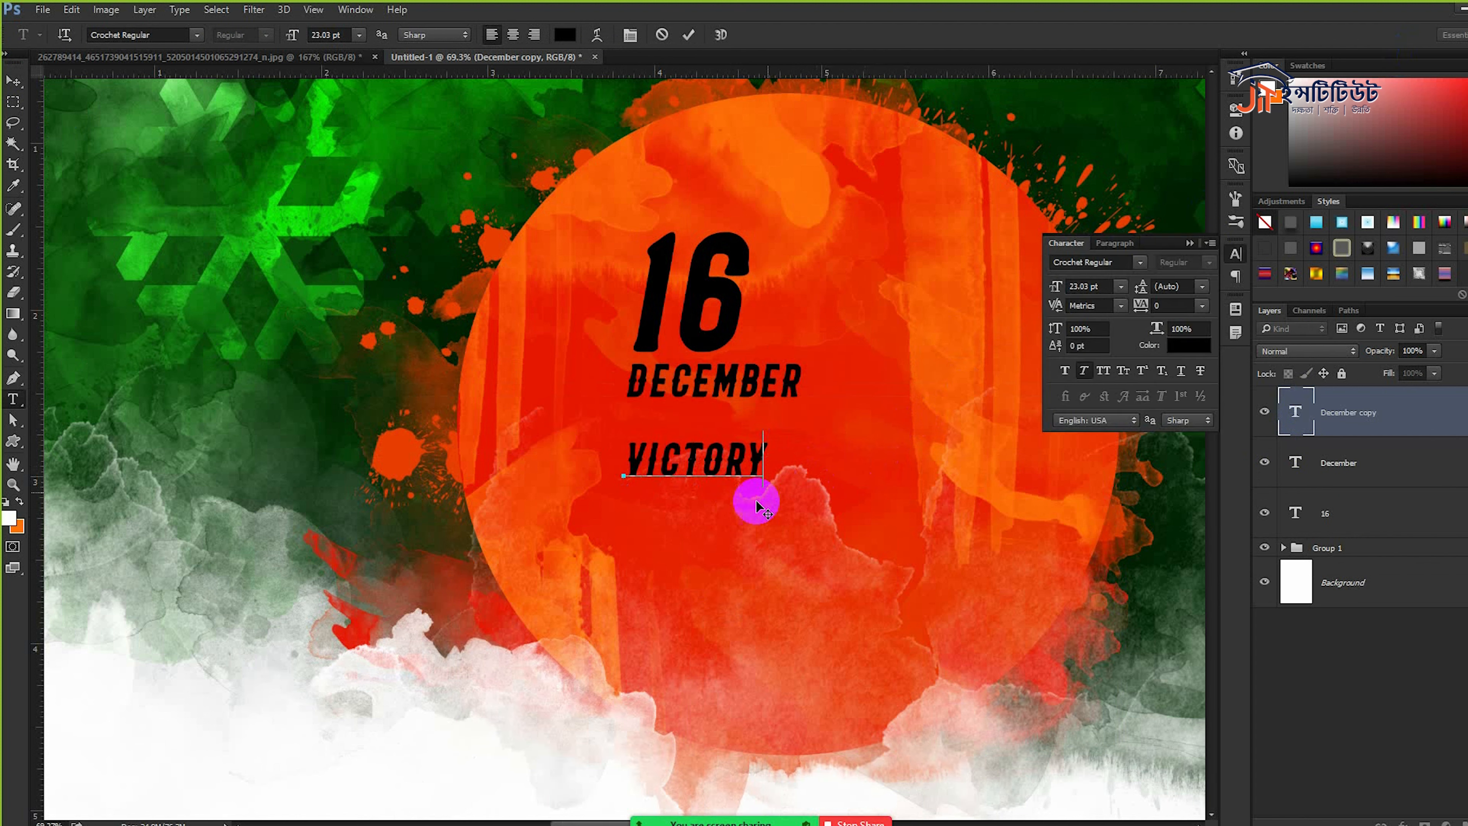
{"action": "left_click", "coordinate": [13, 84]}
- Scale the Victory text up to about 67 pt and position it across the middle of the circle
{"action": "key", "text": "ctrl+t"}
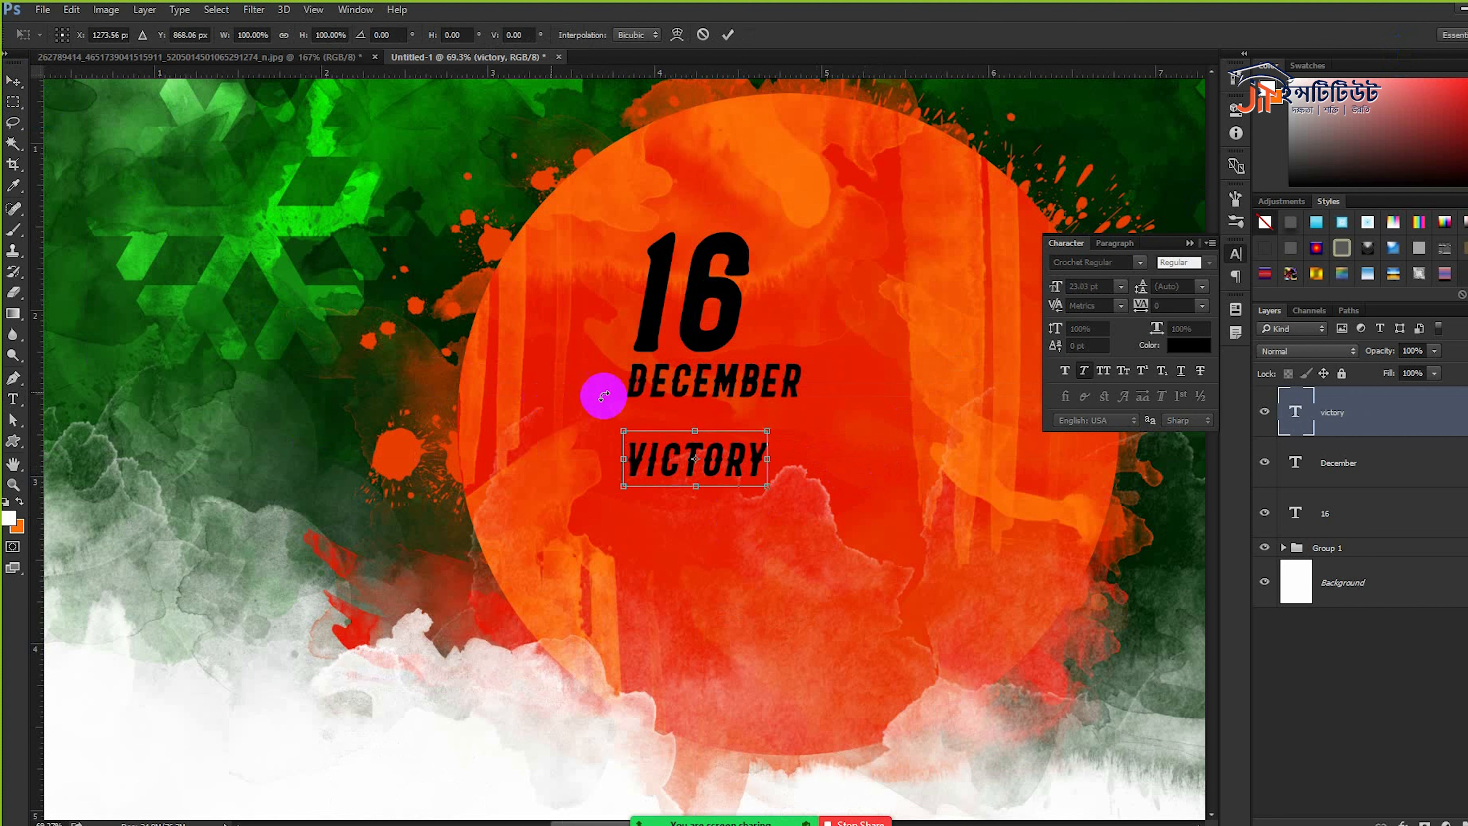
{"action": "left_click_drag", "start_coordinate": [766, 486], "coordinate": [1035, 645]}
{"action": "left_click_drag", "start_coordinate": [934, 554], "coordinate": [889, 499]}
{"action": "key", "text": "Return"}
- Move December beside the foot of the 16 on its right and raise Victory close beneath them
{"action": "left_click", "coordinate": [1289, 466]}
{"action": "left_click_drag", "start_coordinate": [803, 383], "coordinate": [927, 341]}
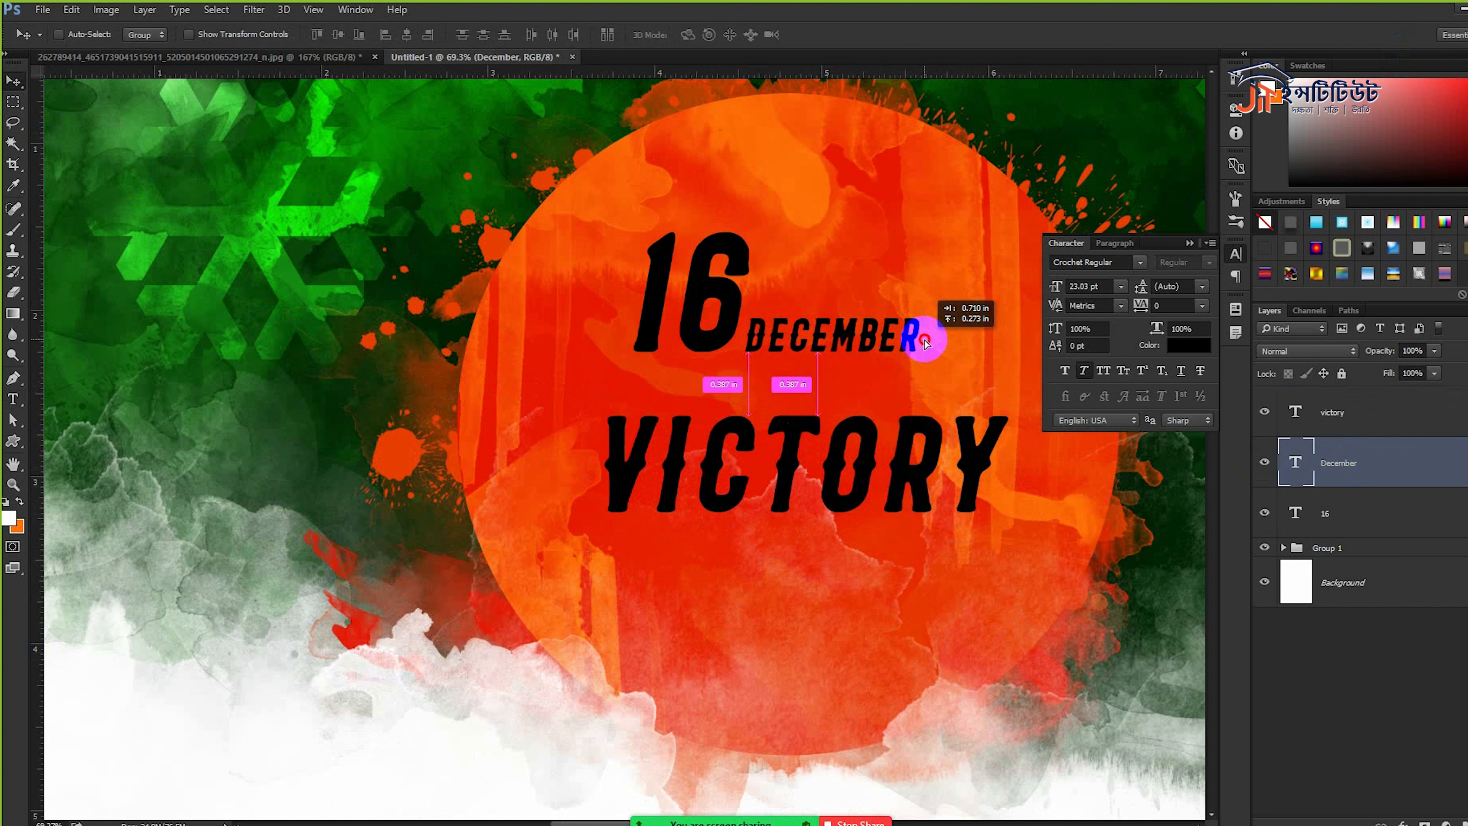
{"action": "left_click", "coordinate": [1189, 243]}
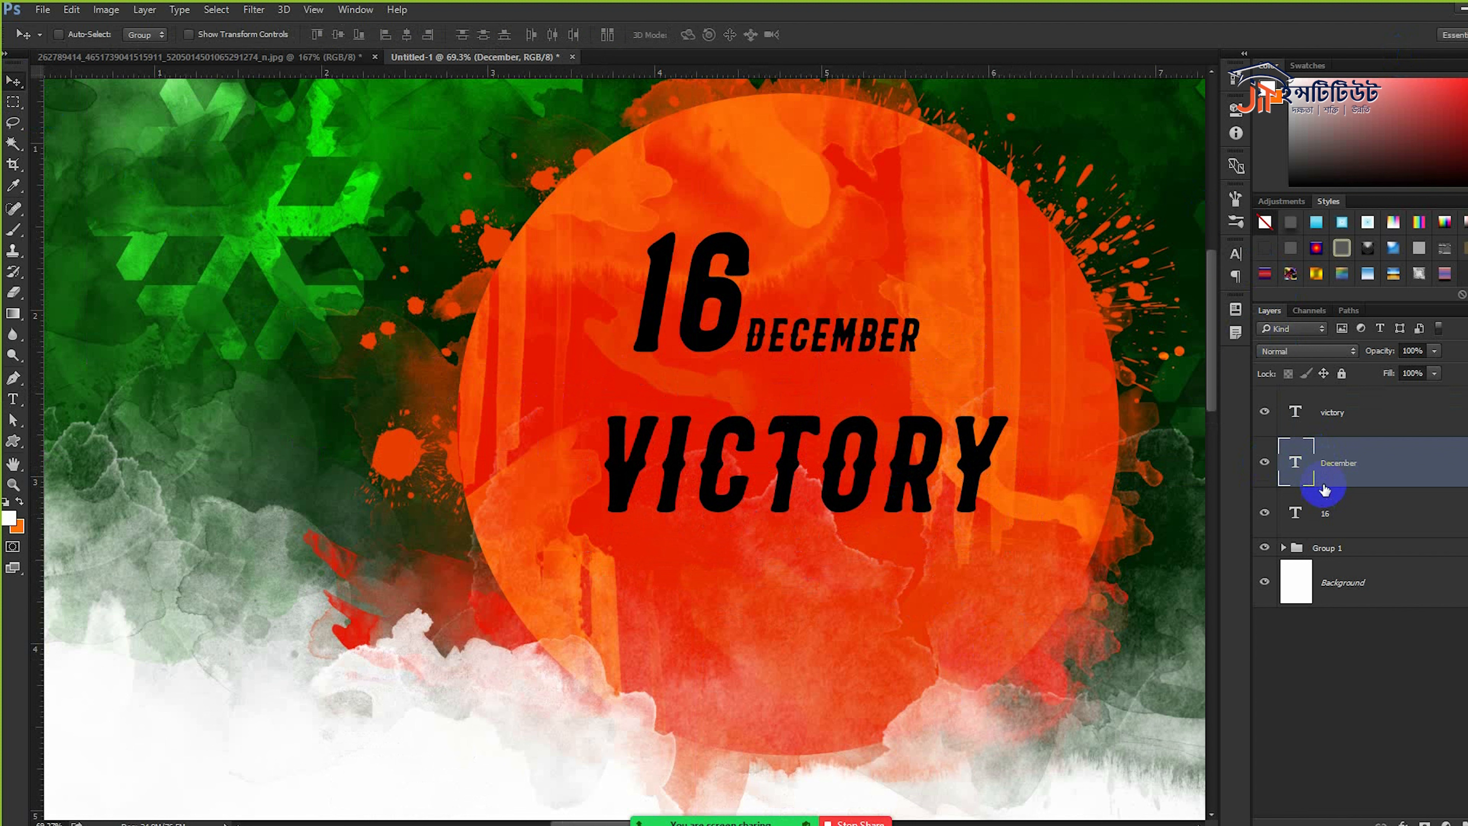
{"action": "left_click", "coordinate": [1330, 413]}
{"action": "mouse_move", "coordinate": [862, 416]}
{"action": "left_mouse_down"}
{"action": "mouse_move", "coordinate": [852, 387]}
{"action": "mouse_move", "coordinate": [865, 395]}
{"action": "left_mouse_up"}
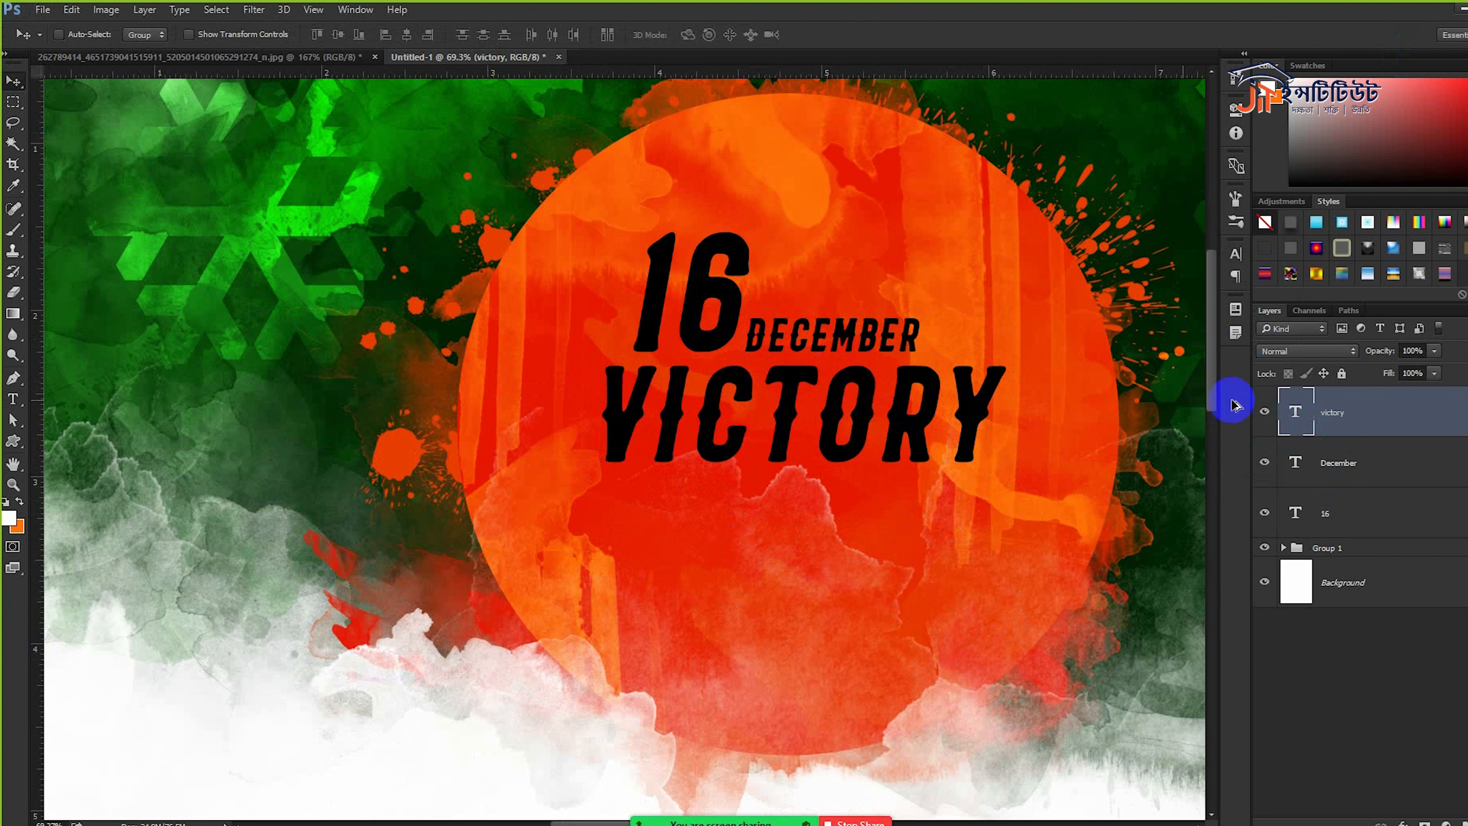
- Duplicate the Victory text slightly lower and change the copy's wording to "DAY"
{"action": "left_click_drag", "start_coordinate": [995, 420], "coordinate": [995, 477], "text": "alt"}
{"action": "double_click", "coordinate": [1295, 412]}
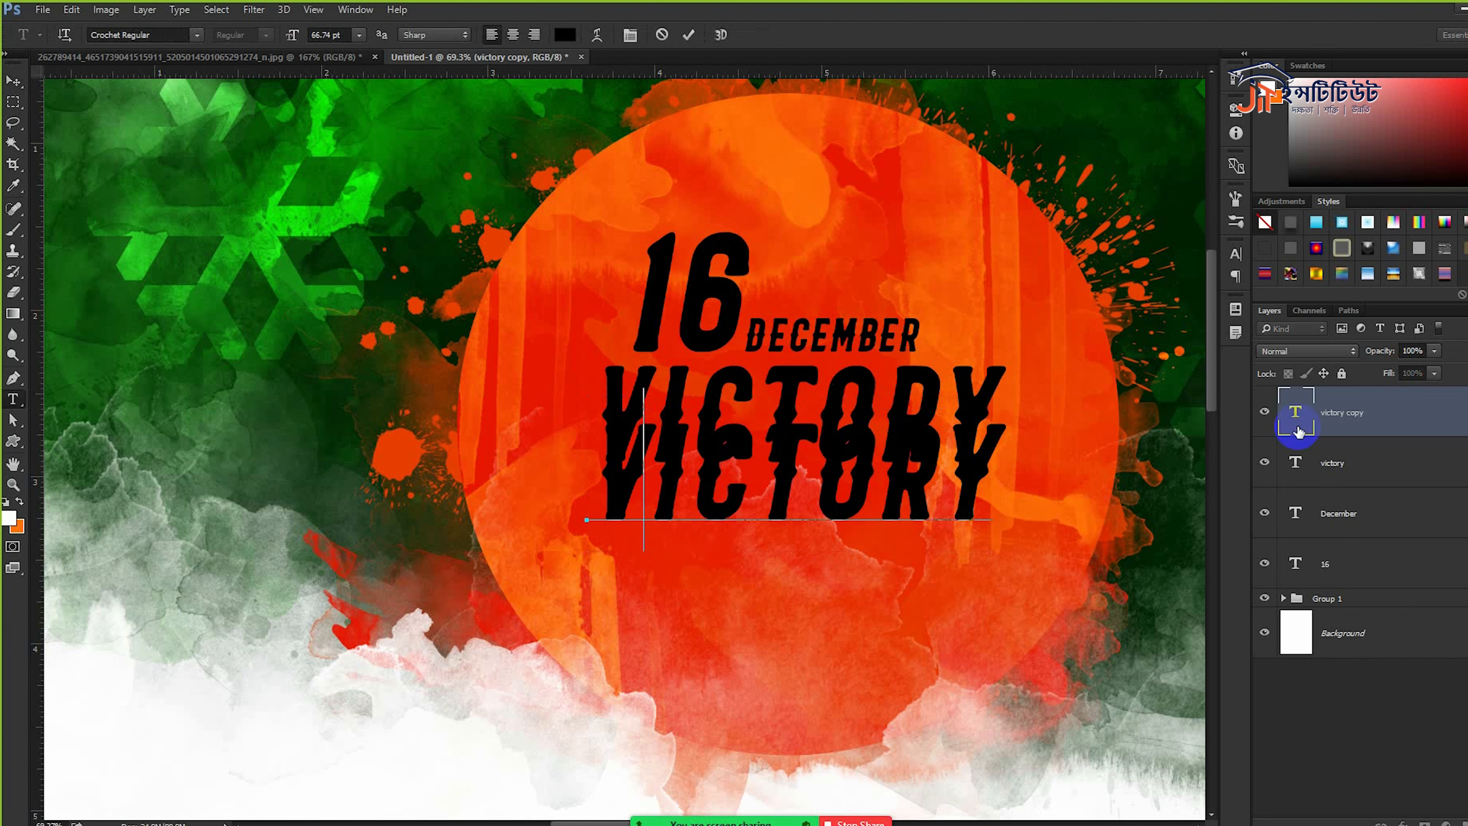
{"action": "type", "text": "V"}
{"action": "key", "text": "BackSpace"}
{"action": "type", "text": "DAY"}
- Reduce the size of the Day text and place it beneath the right end of Victory
{"action": "key", "text": "ctrl+a"}
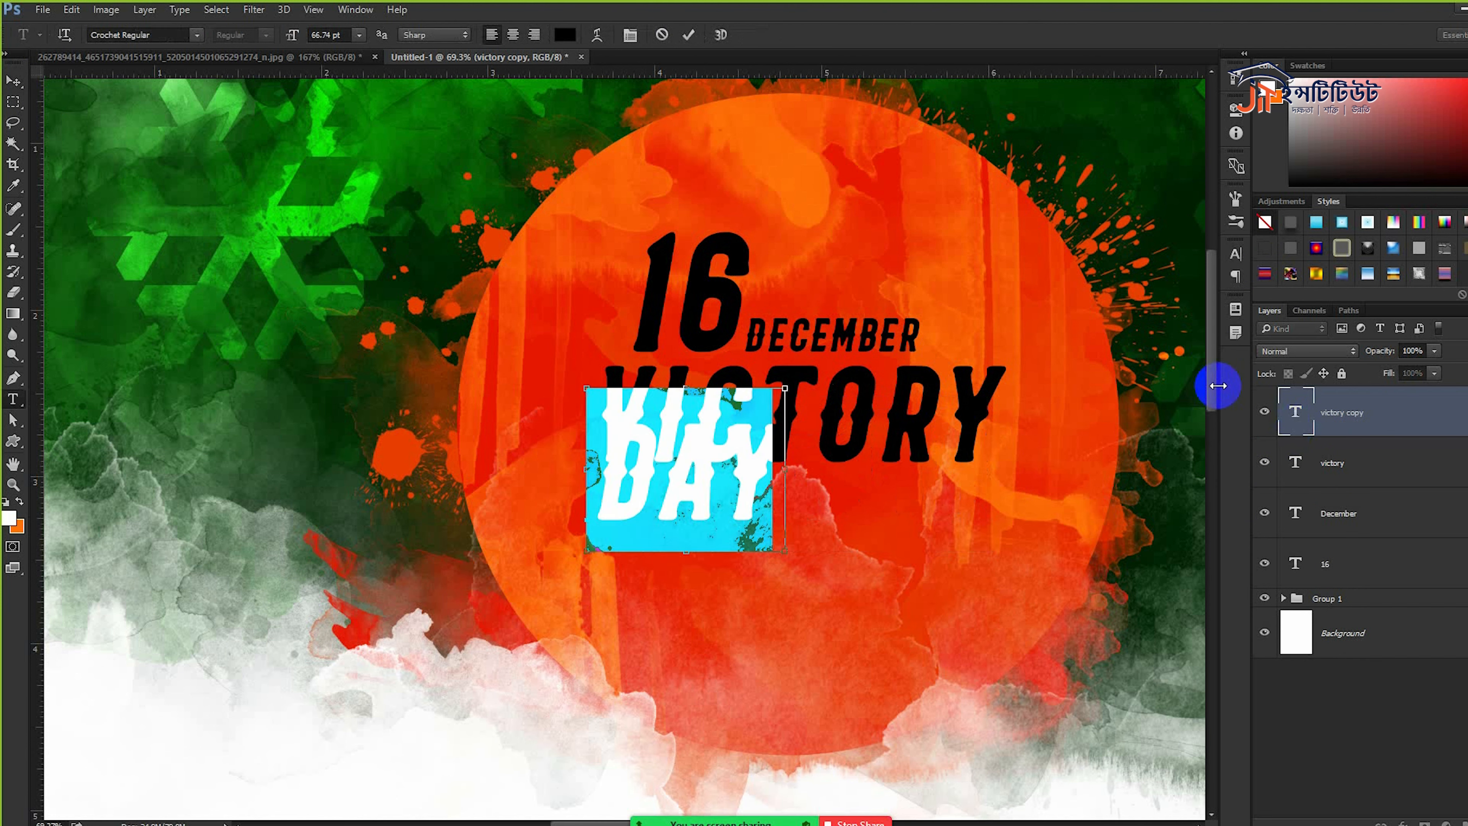
{"action": "left_click_drag", "start_coordinate": [292, 35], "coordinate": [275, 39]}
{"action": "left_click", "coordinate": [19, 78]}
{"action": "left_click_drag", "start_coordinate": [733, 513], "coordinate": [1026, 514]}
- Draw a thin white rectangle about 513 px by 8 px under Victory, to the left of Day
{"action": "left_click", "coordinate": [14, 442]}
{"action": "right_click", "coordinate": [18, 444]}
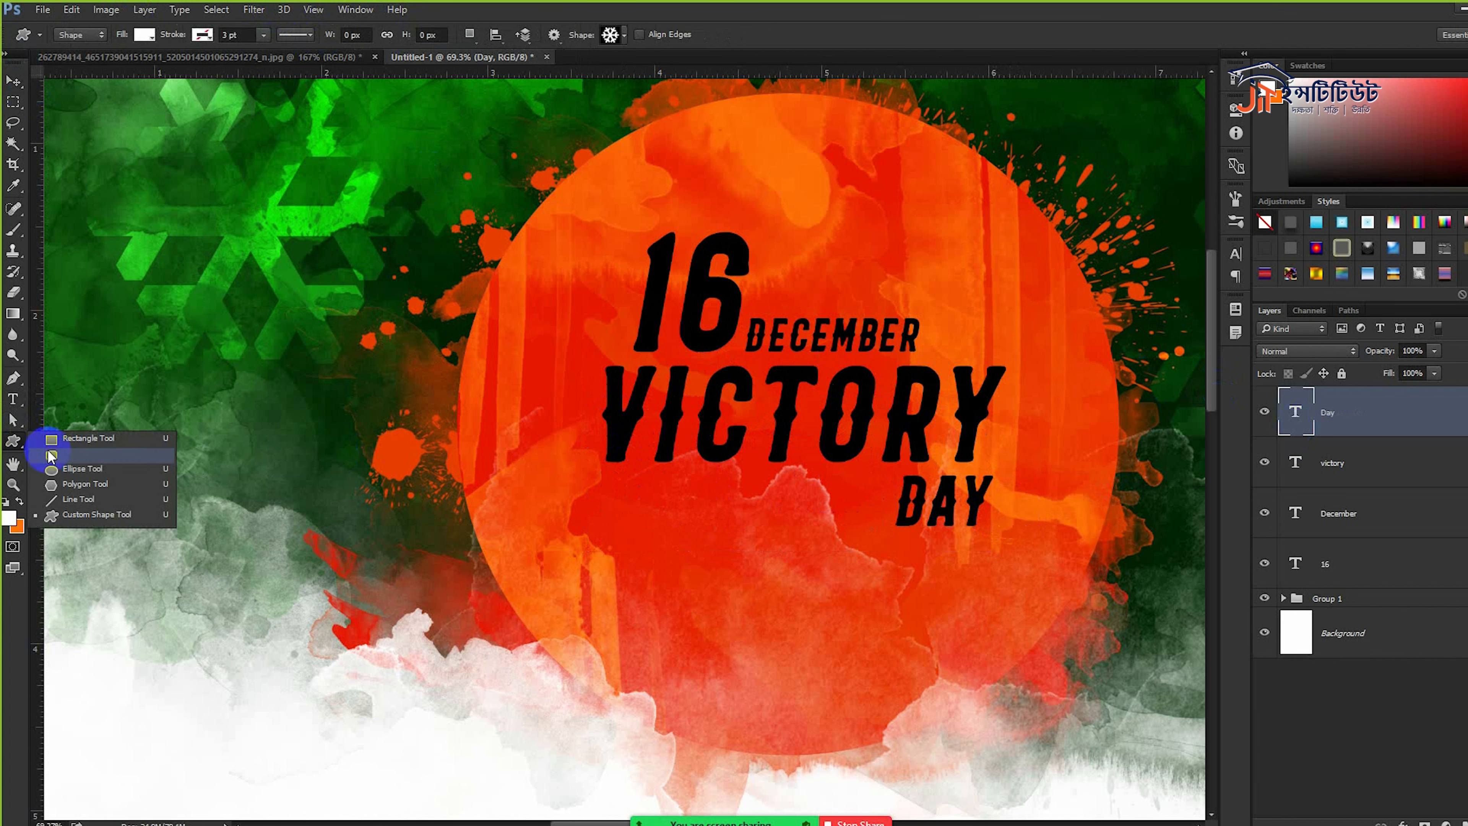
{"action": "left_click", "coordinate": [64, 441]}
{"action": "scroll", "coordinate": [645, 558], "scroll_direction": "up", "scroll_amount": 2}
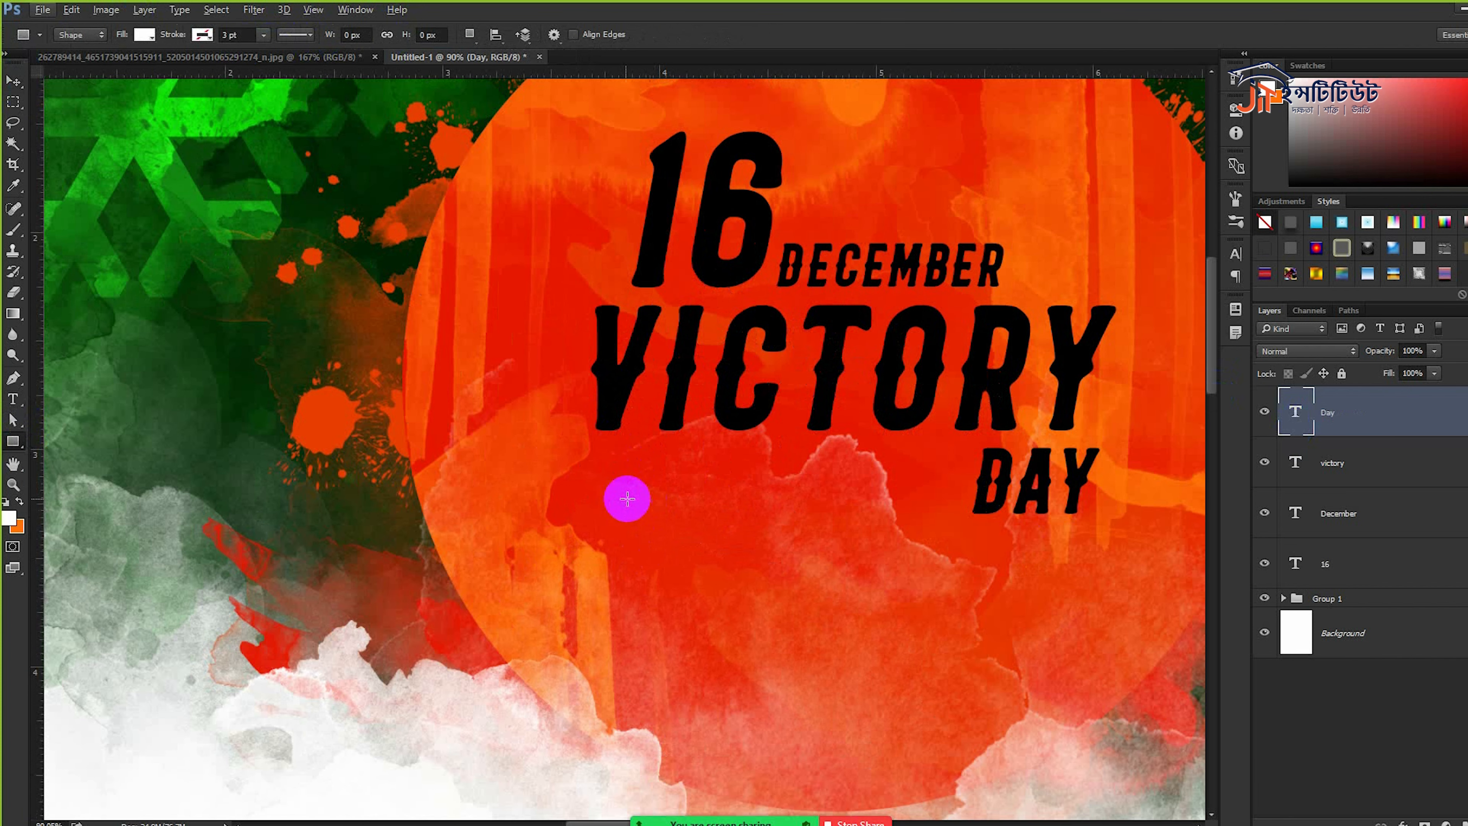
{"action": "left_click_drag", "start_coordinate": [606, 466], "coordinate": [962, 467]}
- Duplicate the thin bar twice below itself and tighten the spacing into an even stack of three beside Day
{"action": "left_click", "coordinate": [13, 83]}
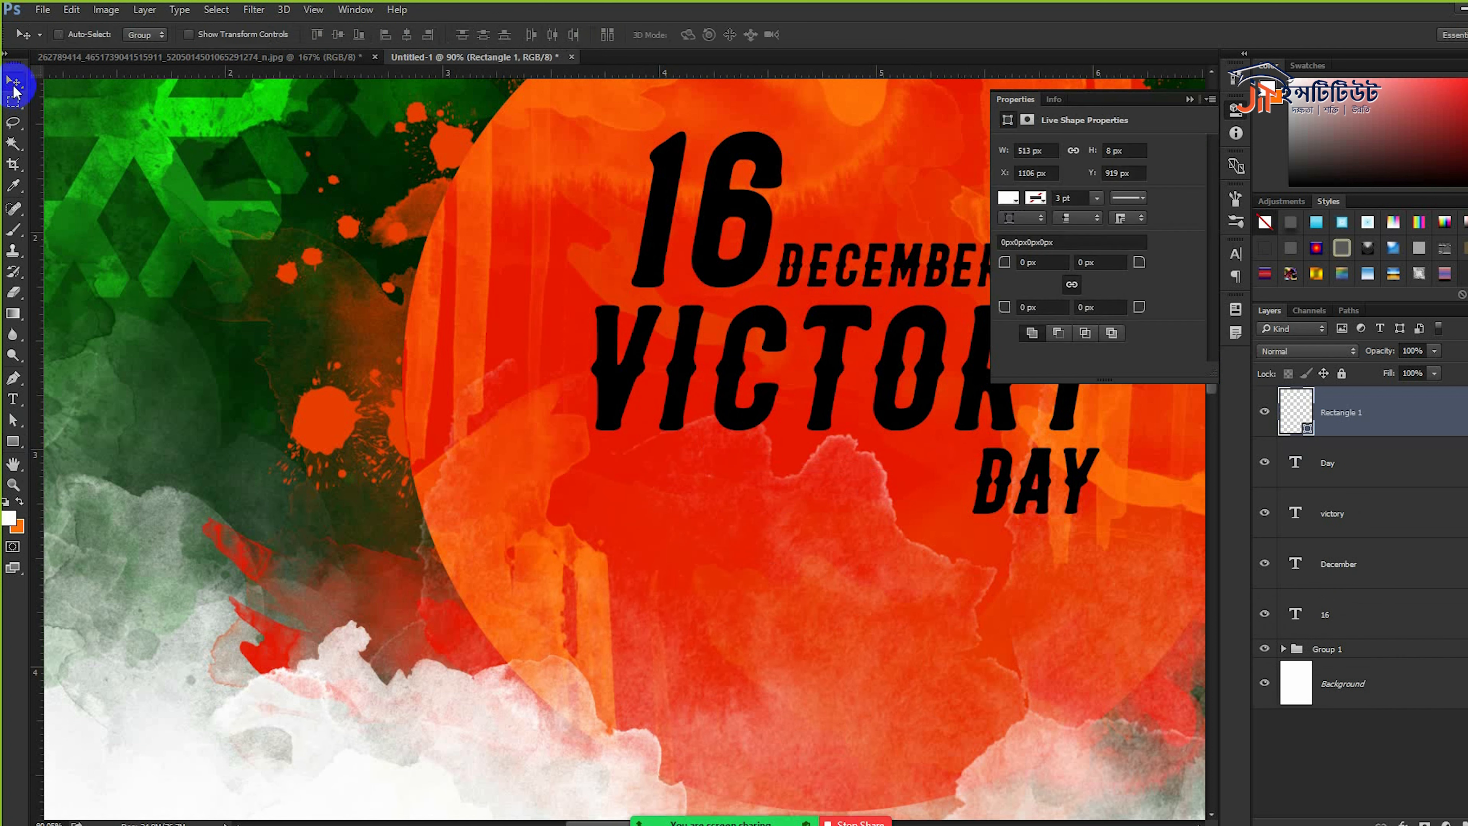
{"action": "left_click_drag", "start_coordinate": [774, 502], "coordinate": [828, 526]}
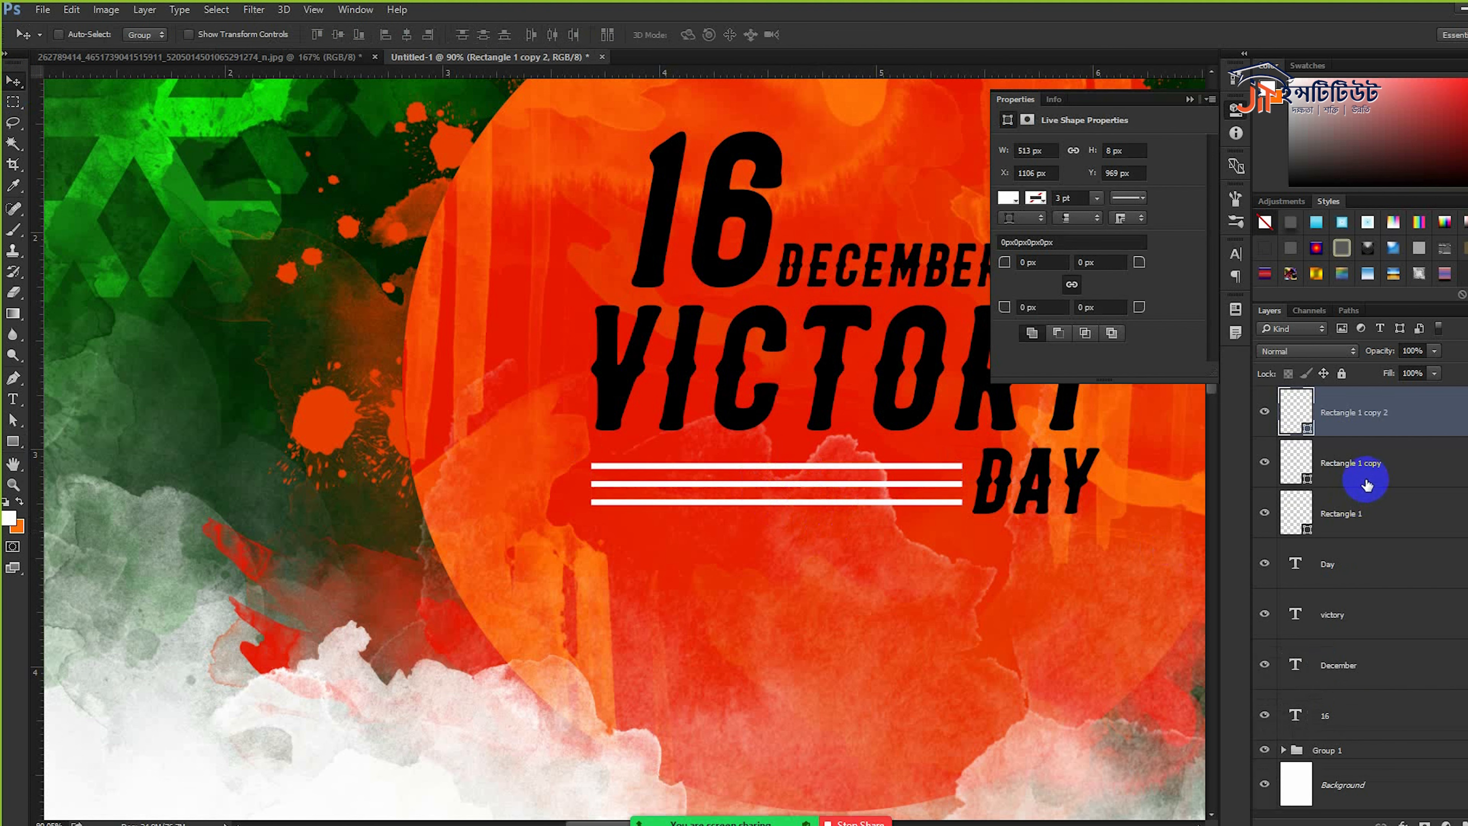
{"action": "left_click", "coordinate": [1275, 506], "text": "shift"}
{"action": "scroll", "coordinate": [967, 500], "scroll_direction": "up", "scroll_amount": 4}
{"action": "left_click_drag", "start_coordinate": [970, 508], "coordinate": [968, 498]}
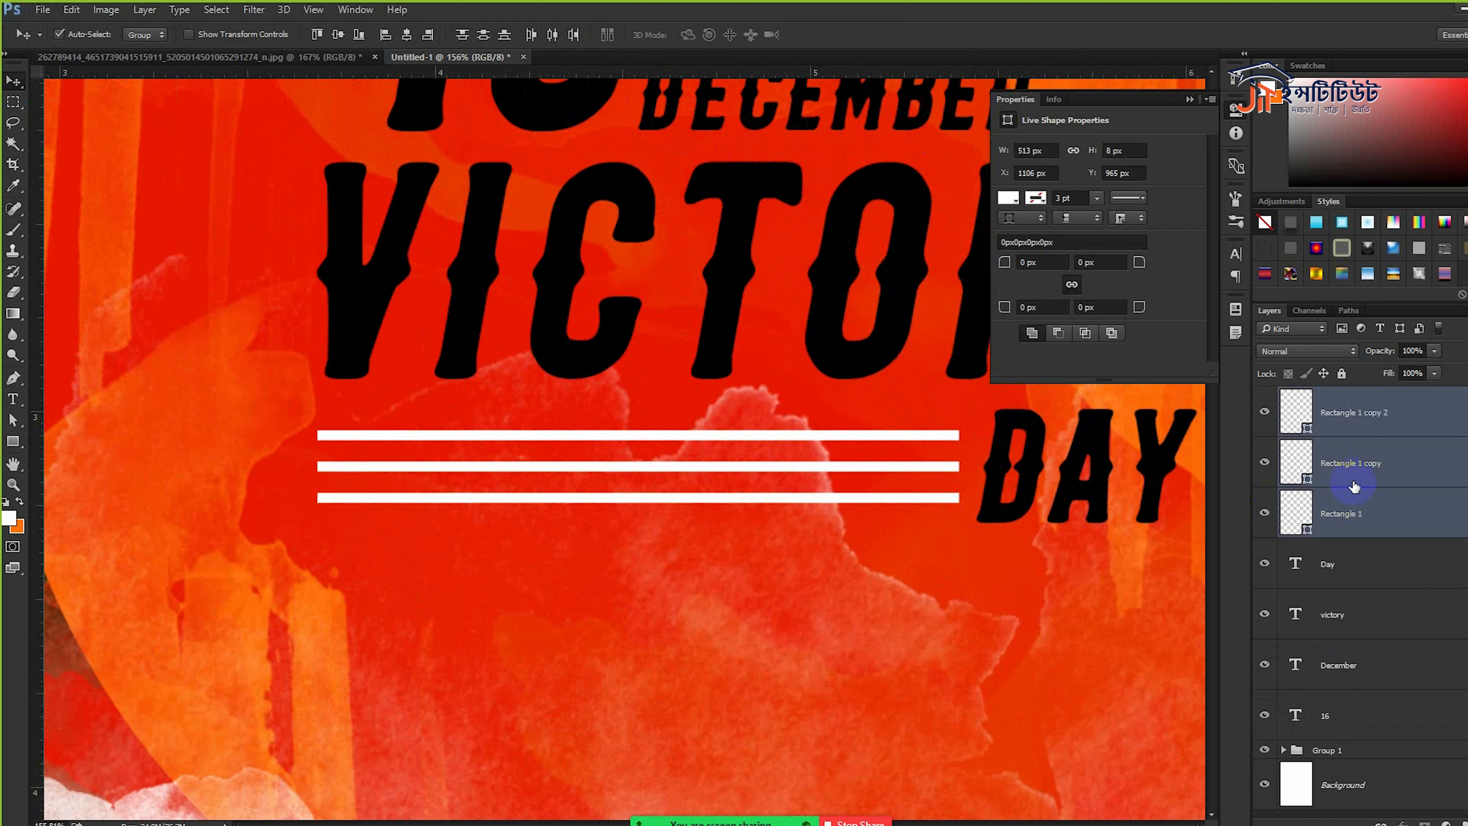
- Merge the three bars into one shape layer and fill it with the black sampled from the Victory text
{"action": "key", "text": "ctrl+e"}
{"action": "double_click", "coordinate": [1299, 412]}
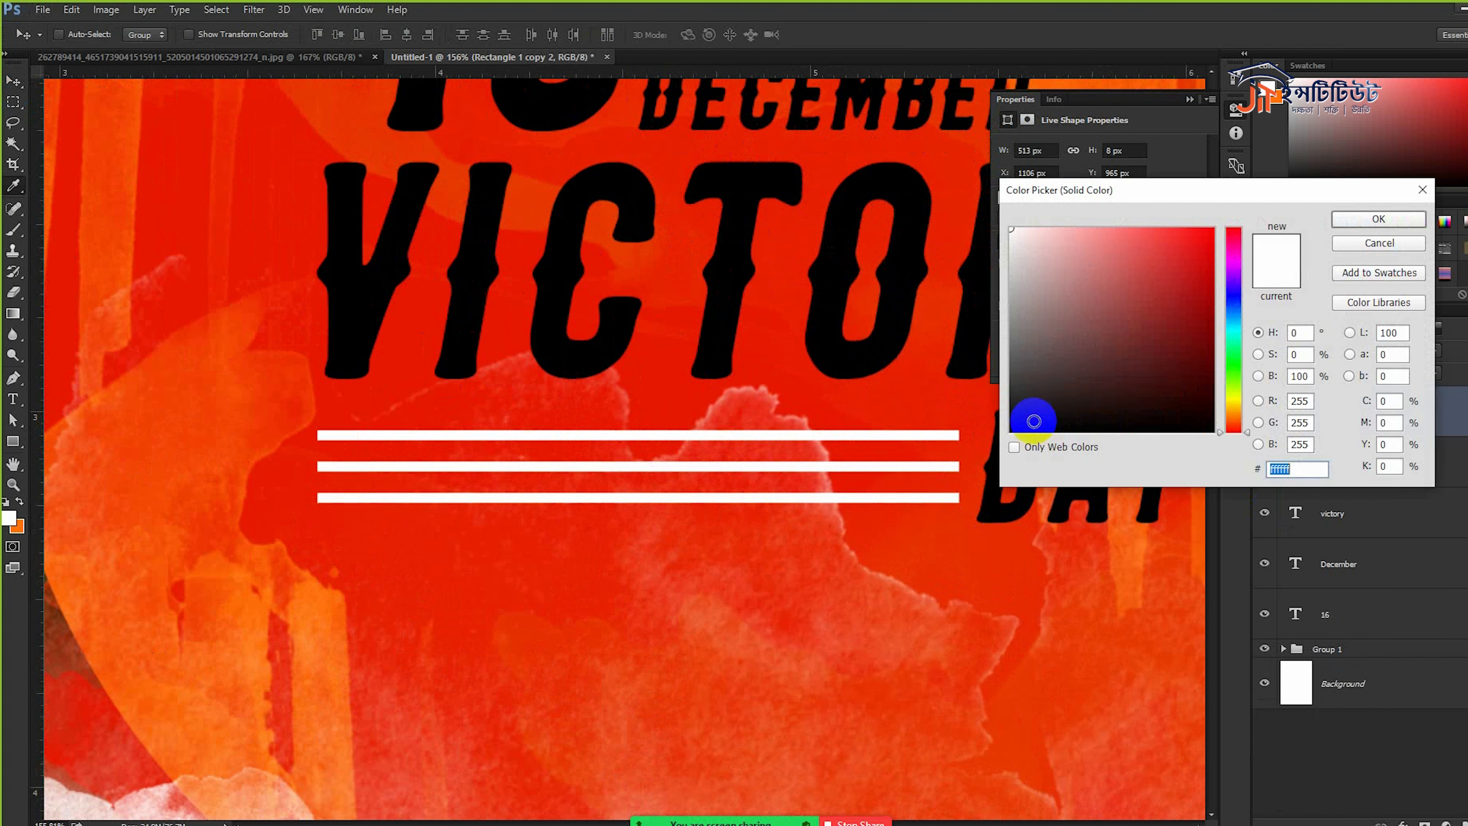
{"action": "left_click", "coordinate": [886, 317]}
{"action": "left_click", "coordinate": [1378, 220]}
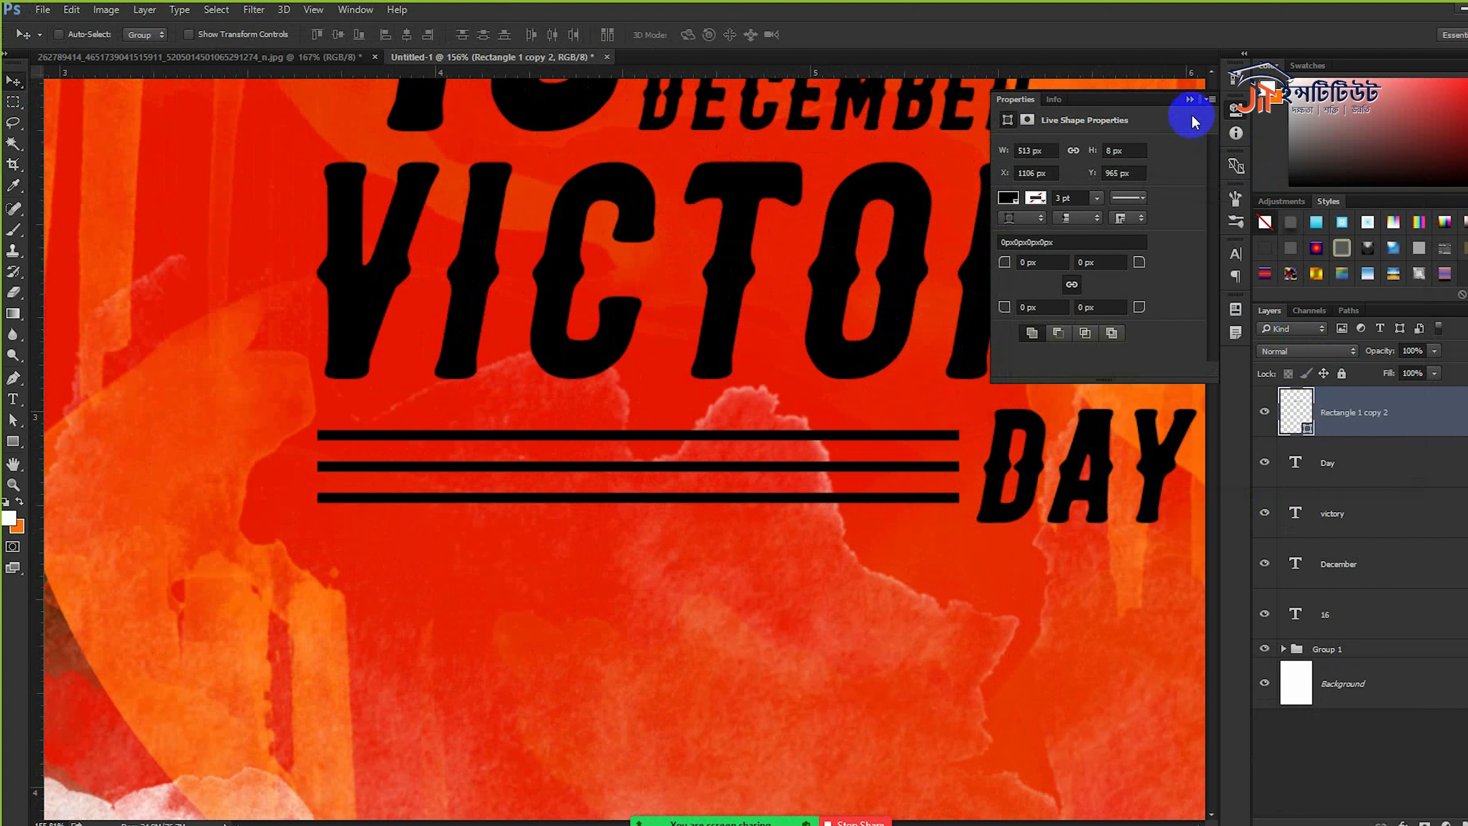
- Skew the three-bar shape horizontally so its ends slant like the italic lettering, and nudge it up slightly
{"action": "left_click", "coordinate": [1190, 100]}
{"action": "scroll", "coordinate": [971, 526], "scroll_direction": "down", "scroll_amount": 4}
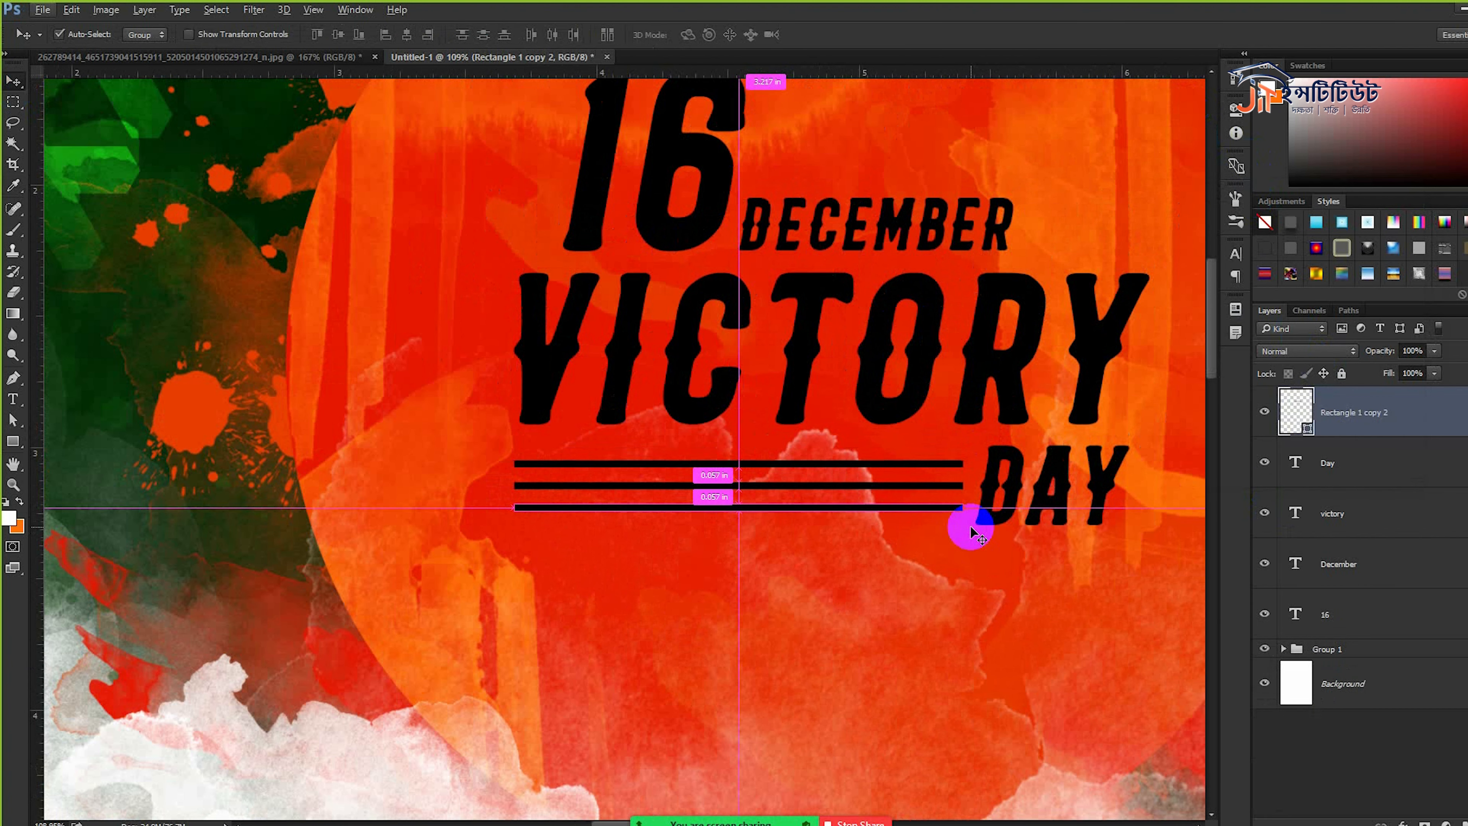
{"action": "key", "text": "ctrl+t"}
{"action": "left_click_drag", "start_coordinate": [742, 512], "coordinate": [734, 512]}
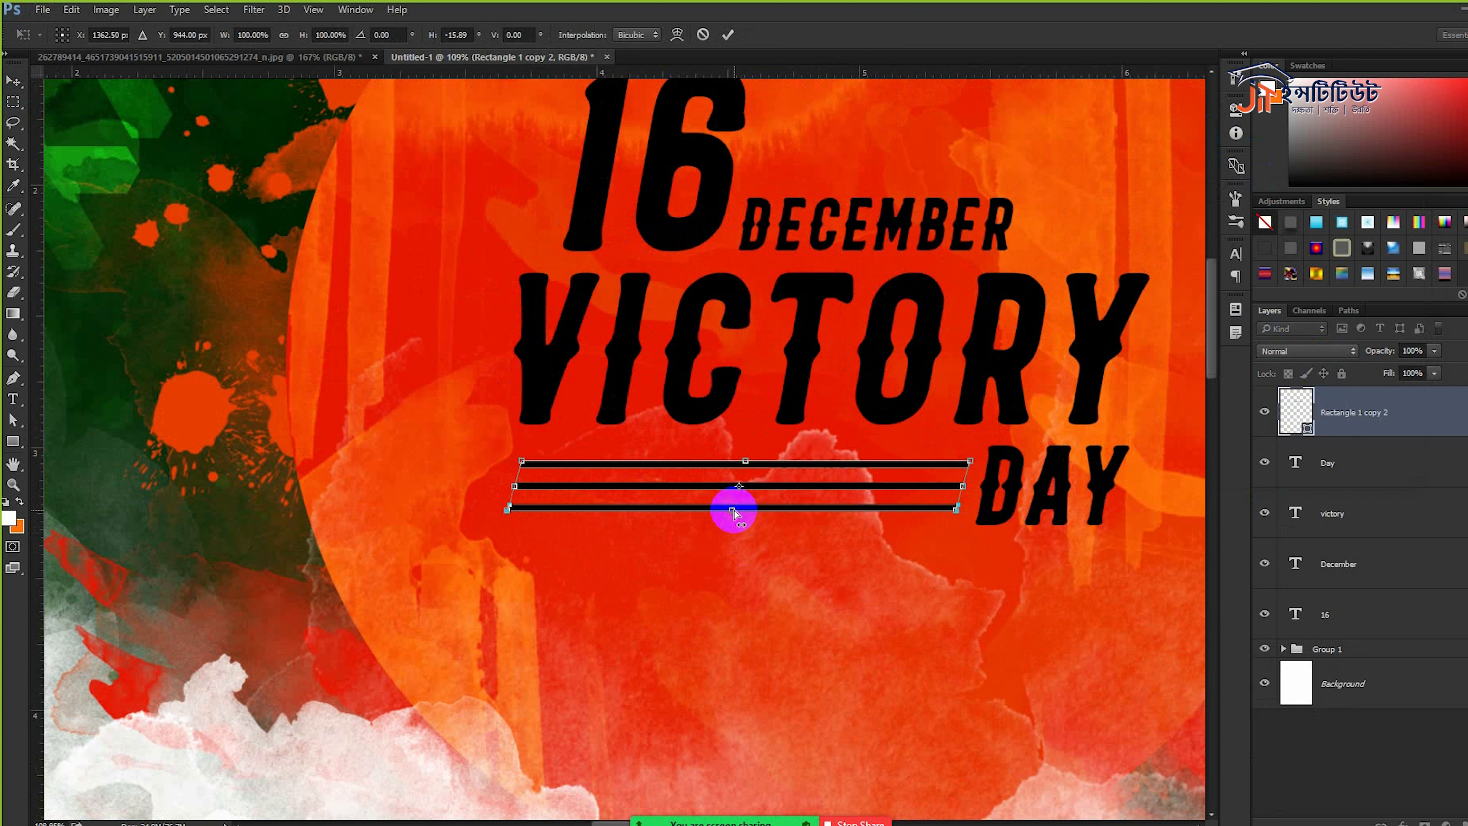
{"action": "key", "text": "Return"}
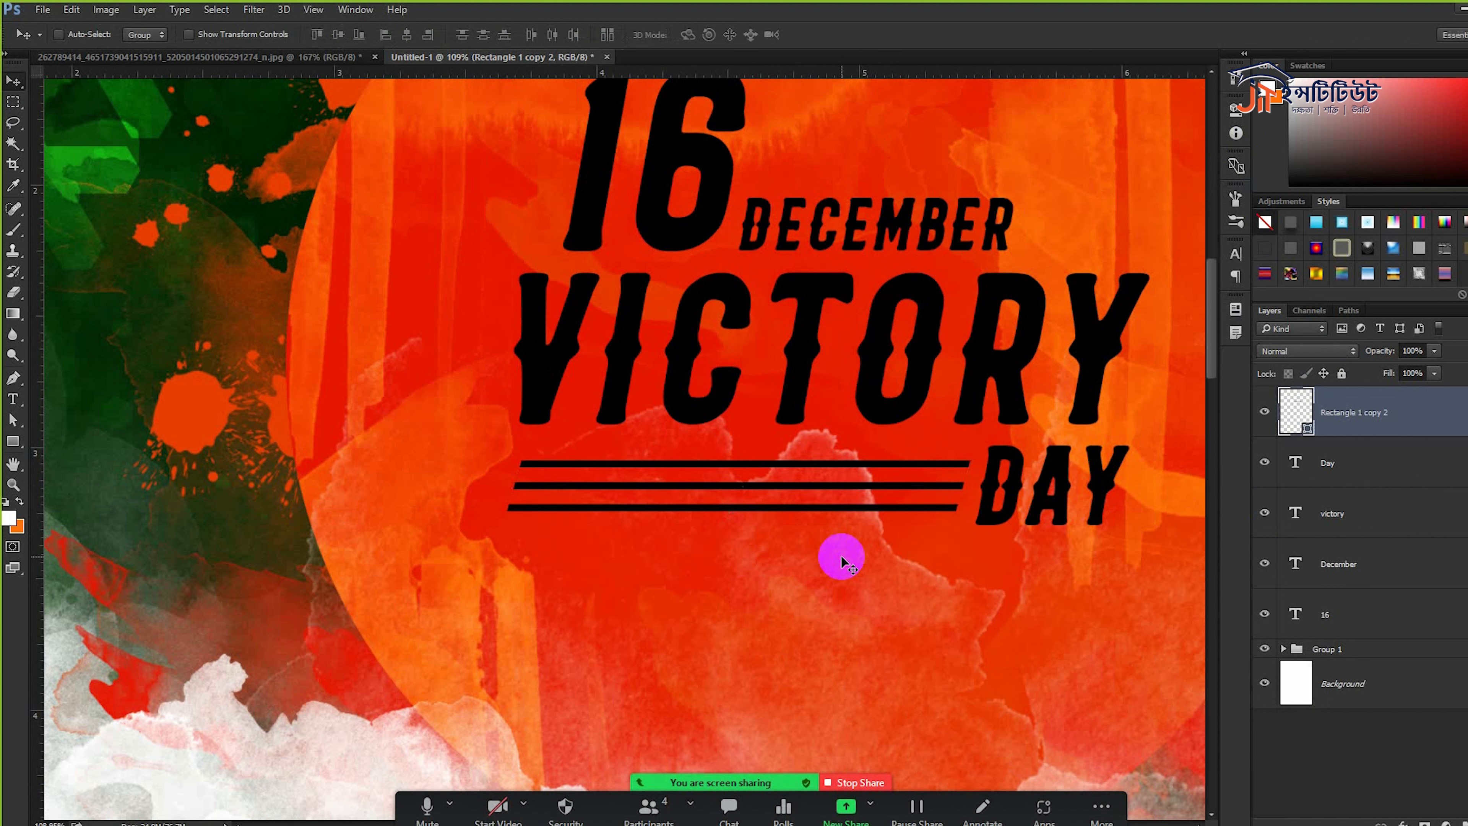
{"action": "key", "text": "ctrl+t"}
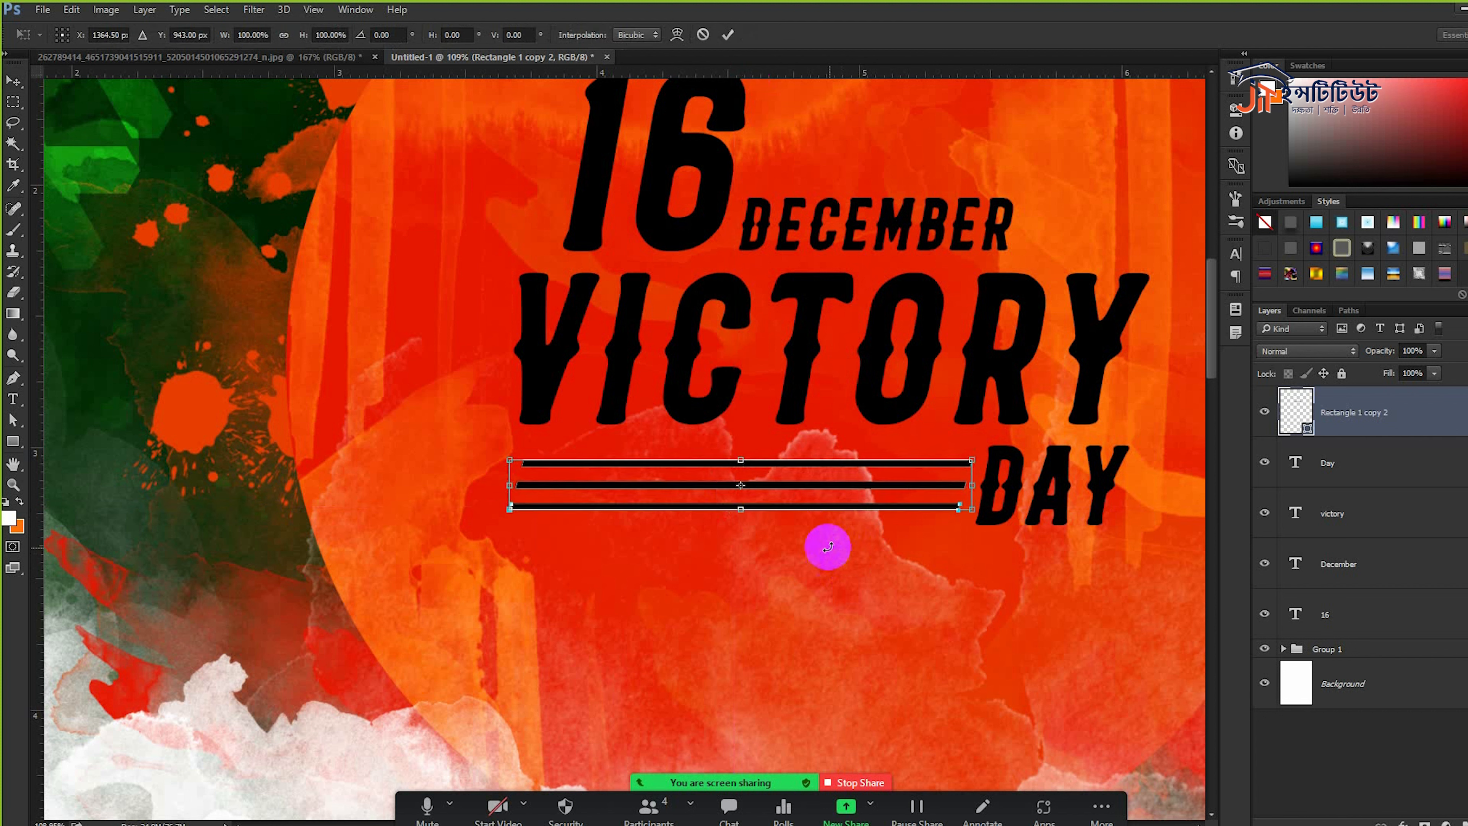
{"action": "left_click_drag", "start_coordinate": [743, 509], "coordinate": [748, 511]}
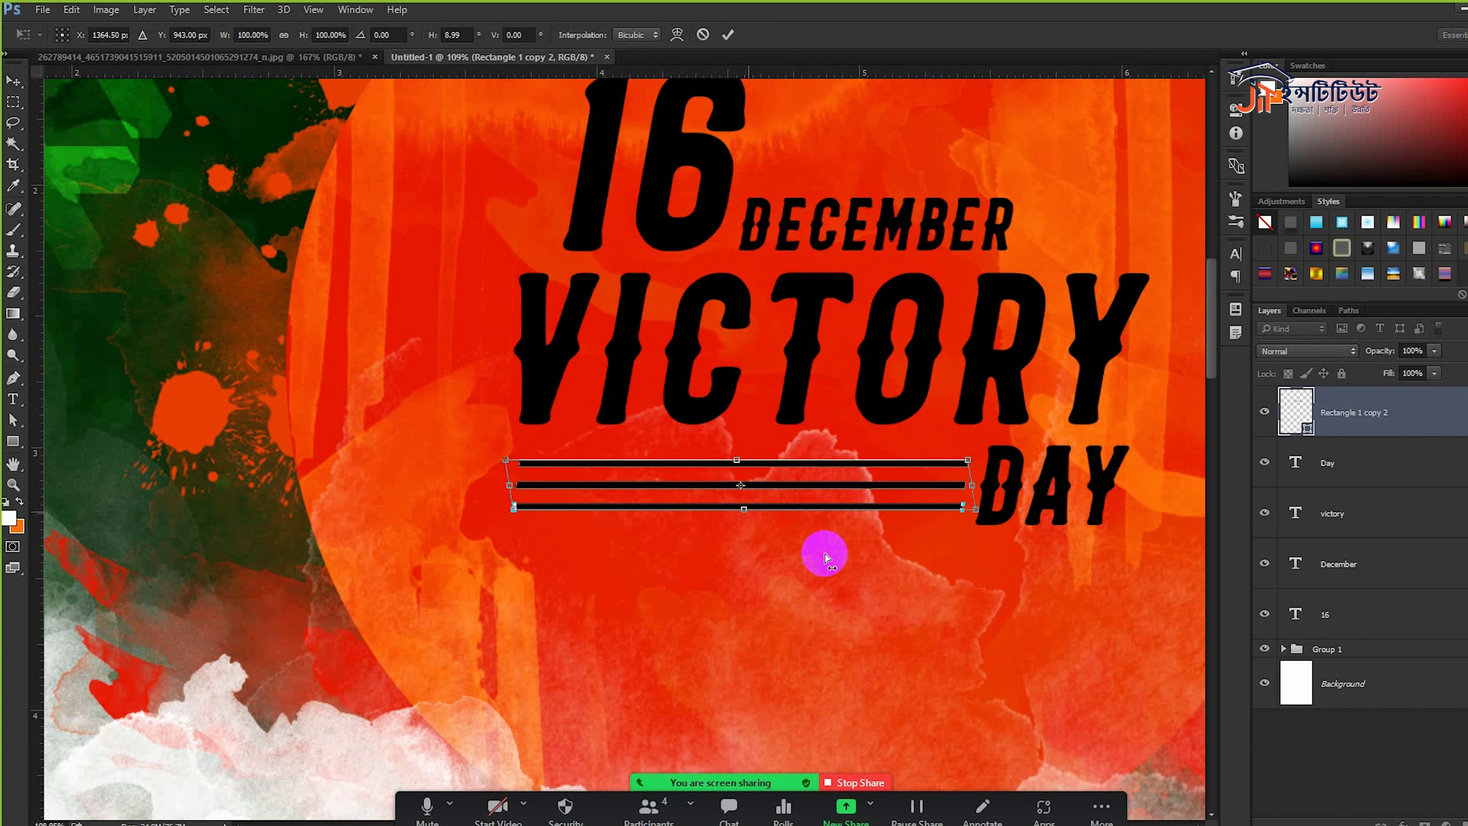
{"action": "key", "text": "Return"}
{"action": "key", "text": "Up"}
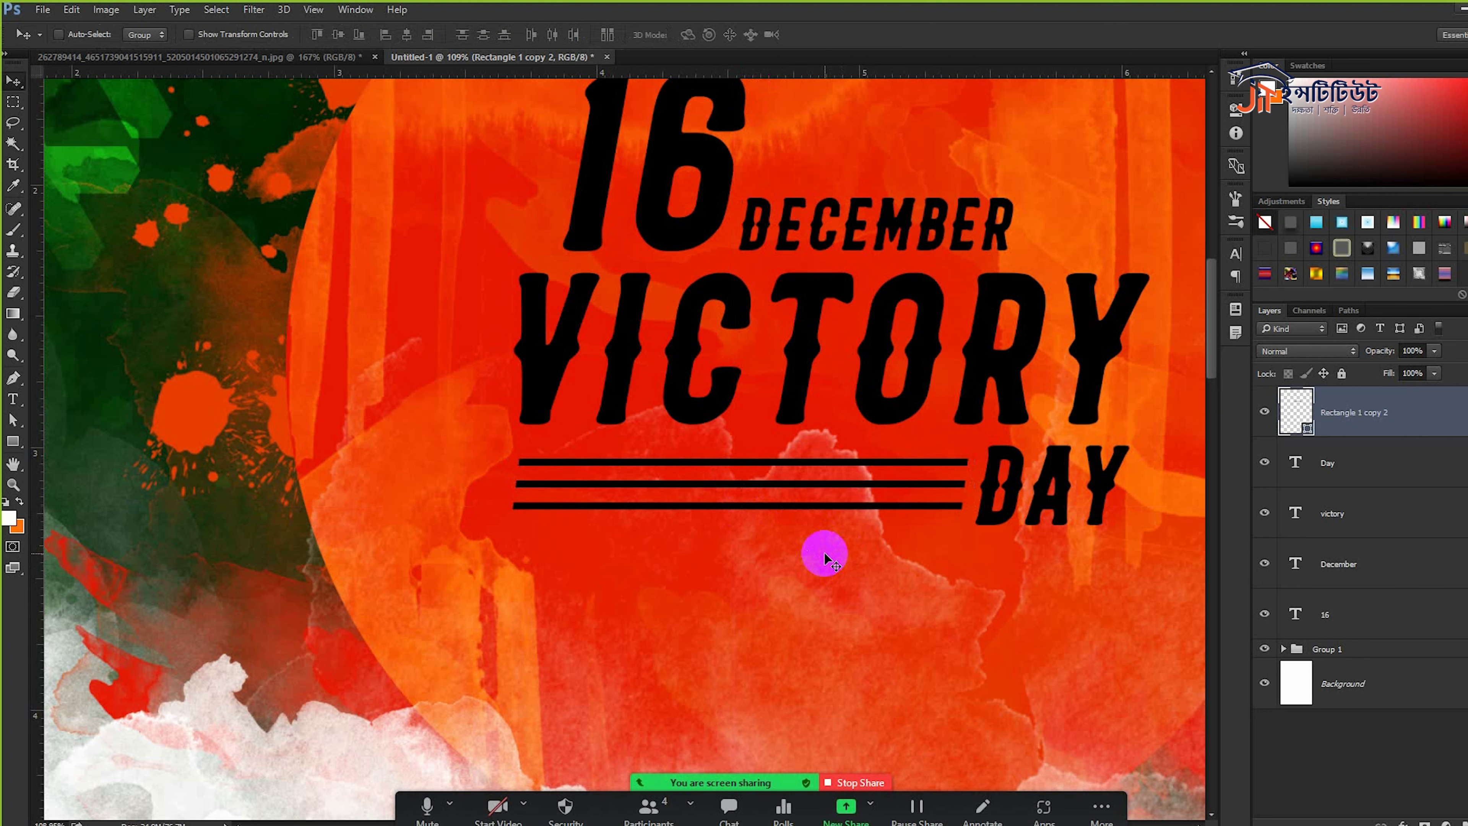
- Select the bar shape and all title text layers, enlarge them together in the middle of the circle, and group them
{"action": "scroll", "coordinate": [826, 558], "scroll_direction": "down", "scroll_amount": 3}
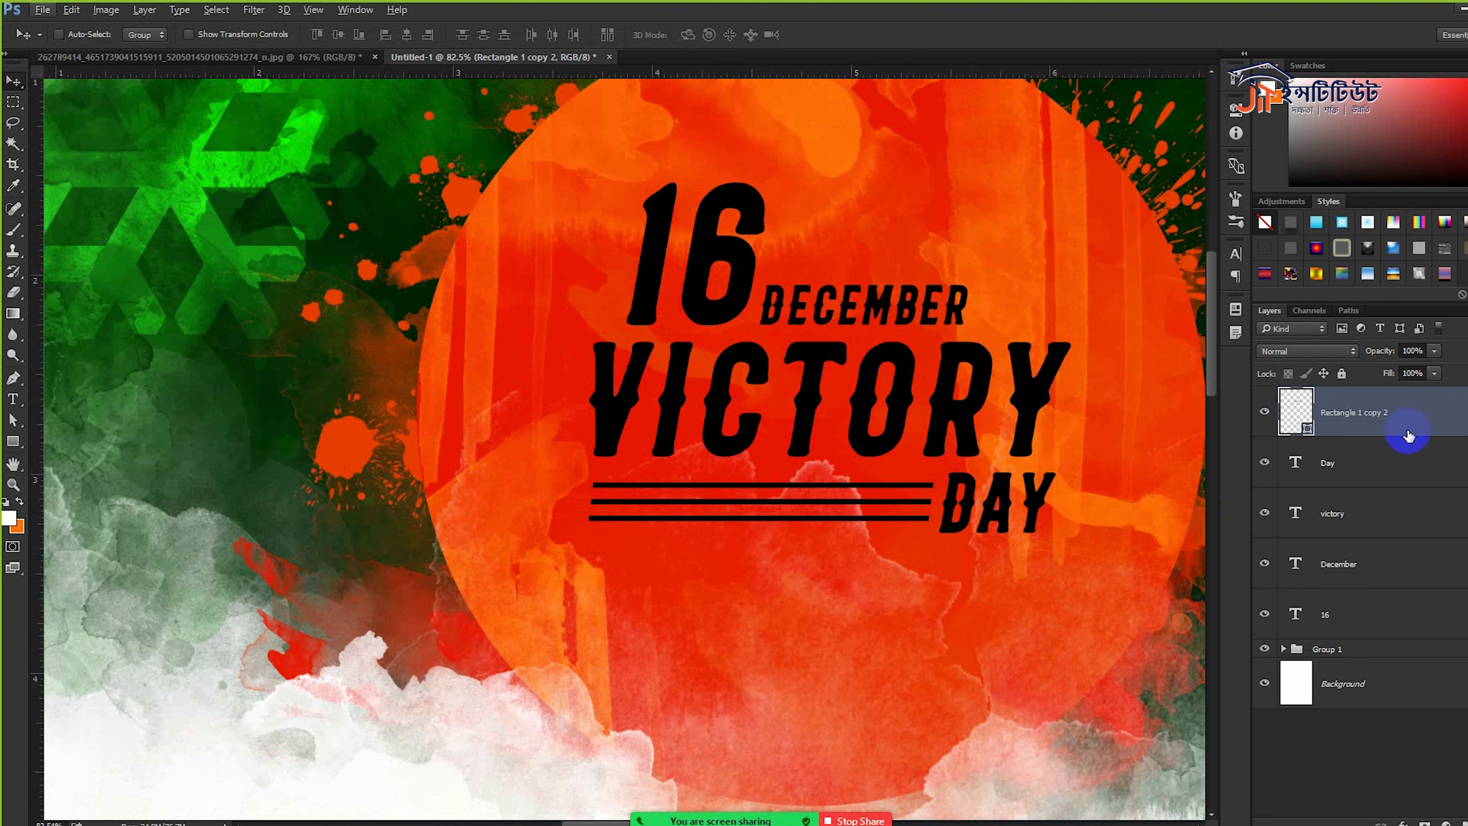
{"action": "left_click", "coordinate": [1316, 614], "text": "shift"}
{"action": "scroll", "coordinate": [827, 464], "scroll_direction": "down", "scroll_amount": 3}
{"action": "left_click_drag", "start_coordinate": [830, 451], "coordinate": [834, 462]}
{"action": "key", "text": "ctrl+t"}
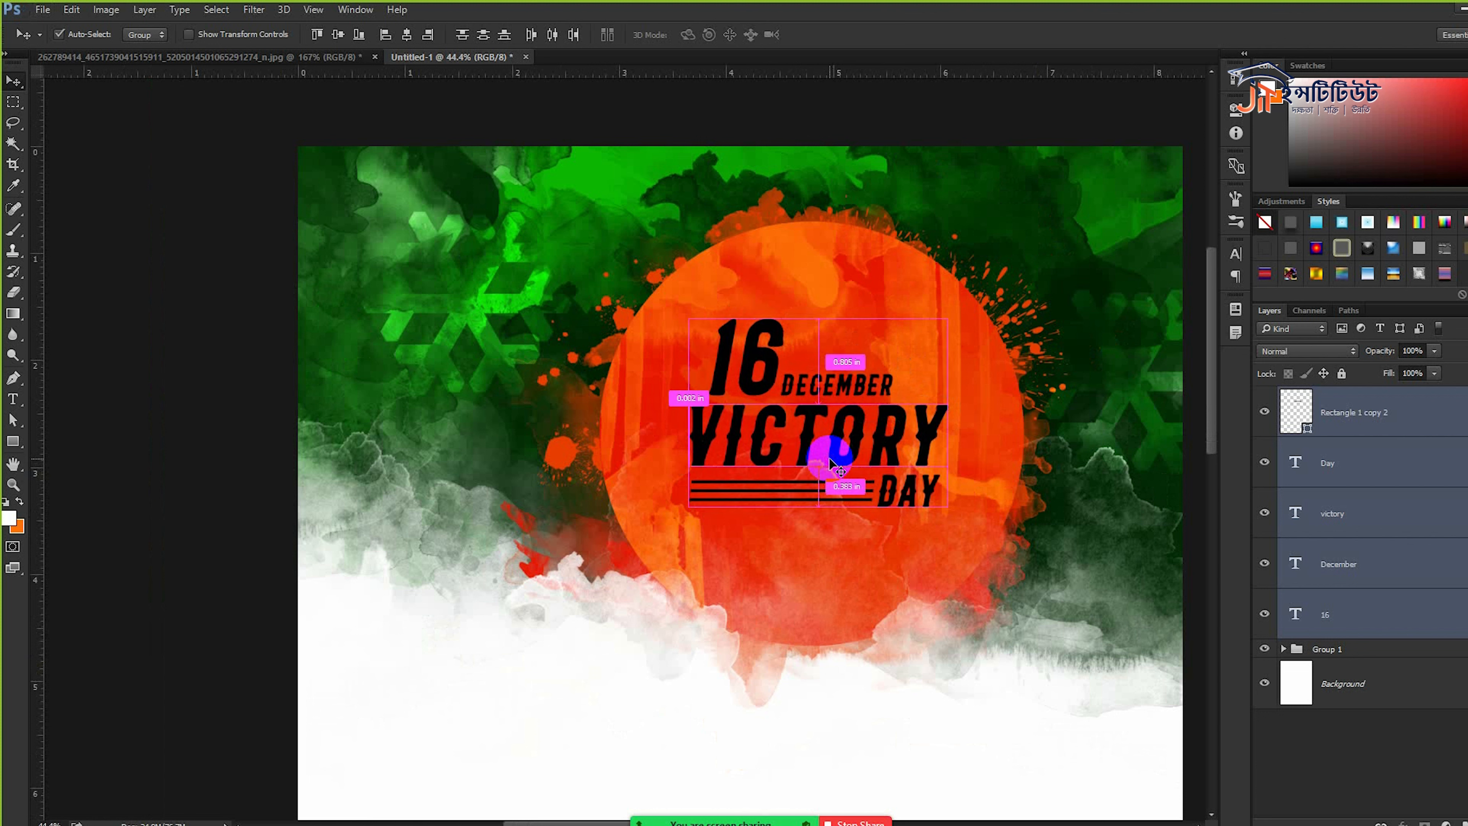
{"action": "left_click_drag", "start_coordinate": [947, 508], "coordinate": [981, 515]}
{"action": "double_click", "coordinate": [971, 494]}
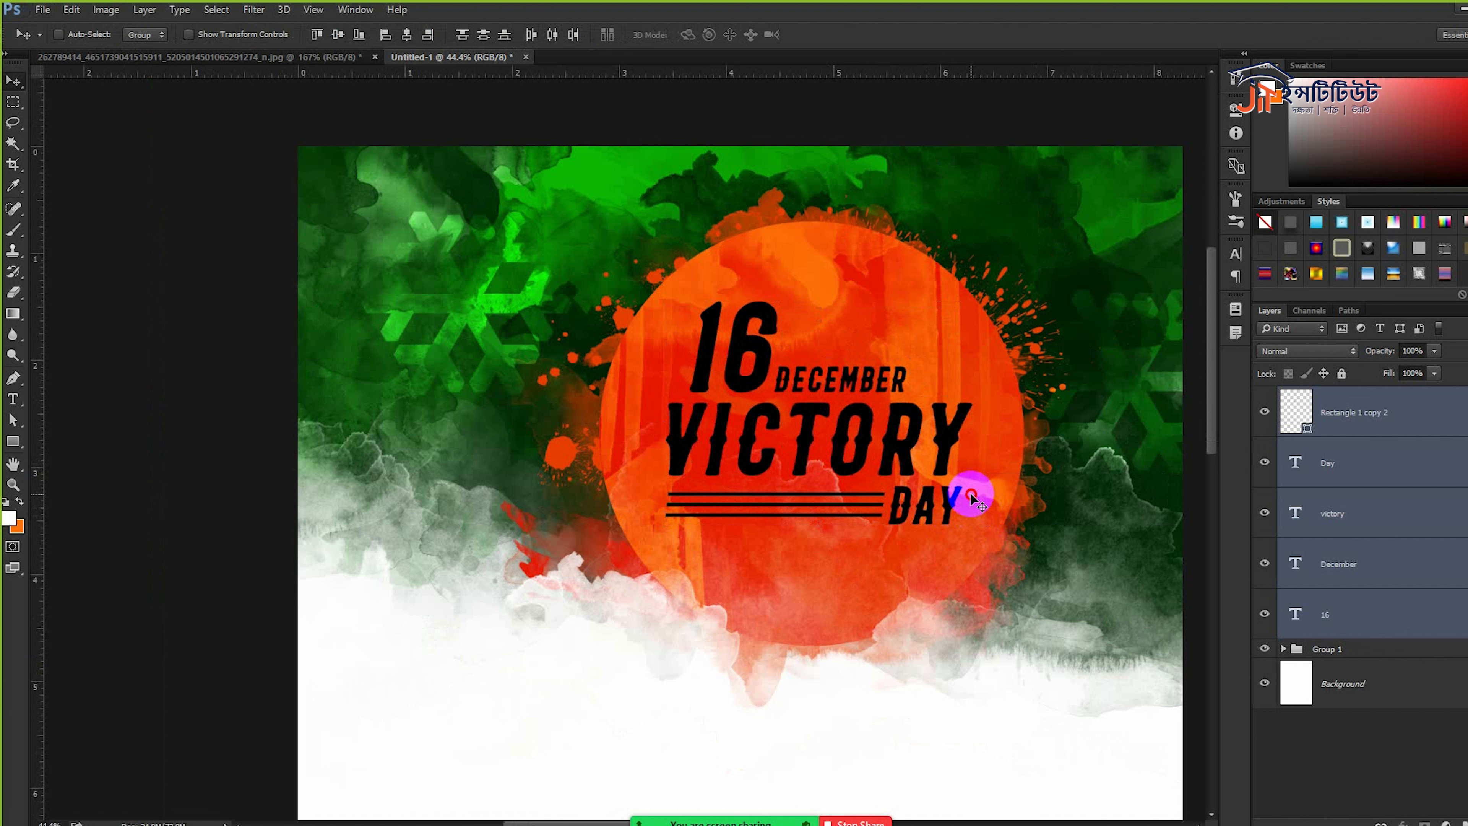
{"action": "key", "text": "ctrl+g"}
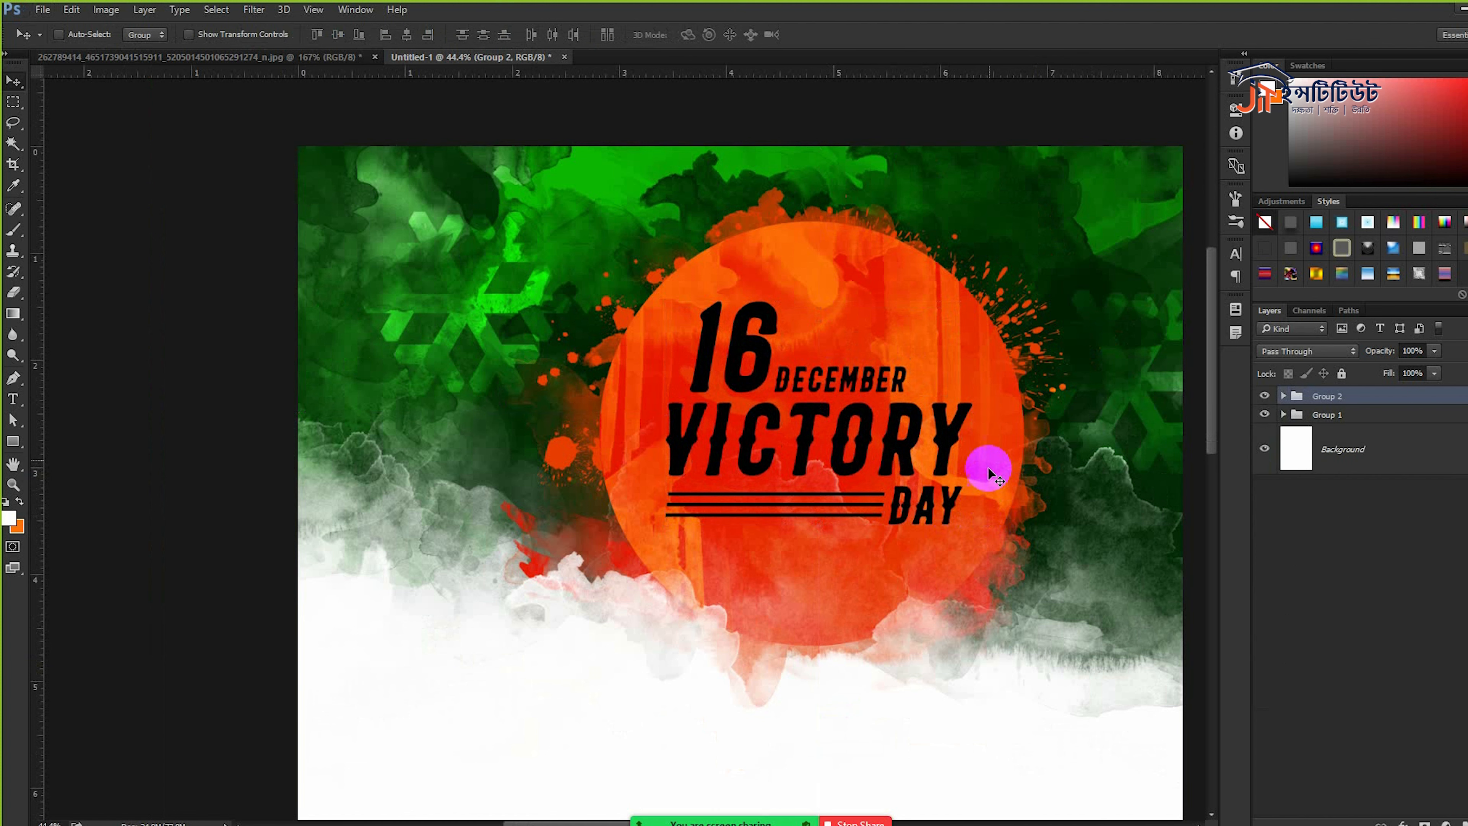
- Apply a white Color Overlay with Normal blending at 100% opacity to the title group
{"action": "double_click", "coordinate": [1387, 403]}
{"action": "left_click_drag", "start_coordinate": [986, 186], "coordinate": [1109, 176]}
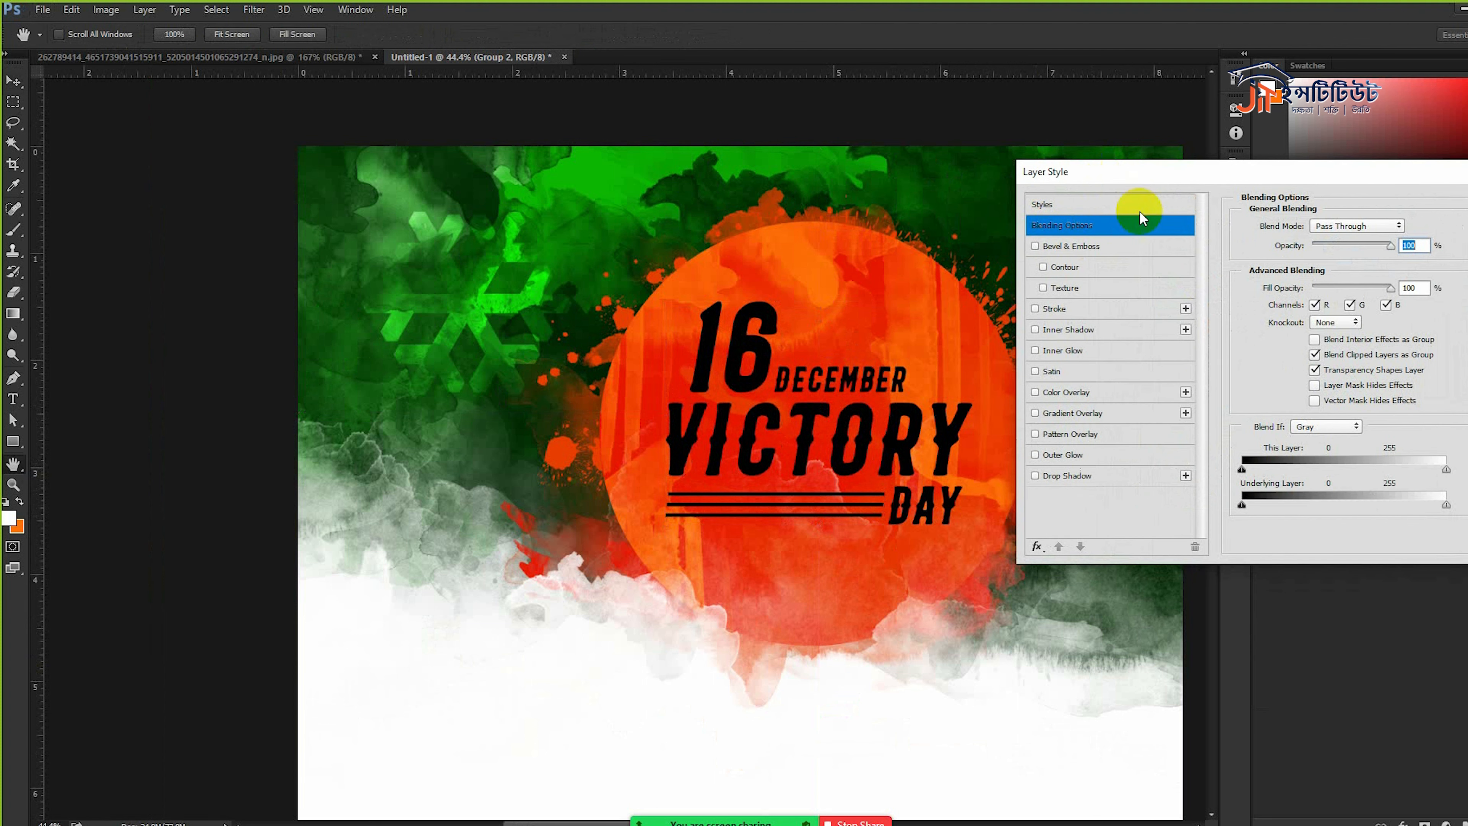
{"action": "left_click", "coordinate": [1058, 391]}
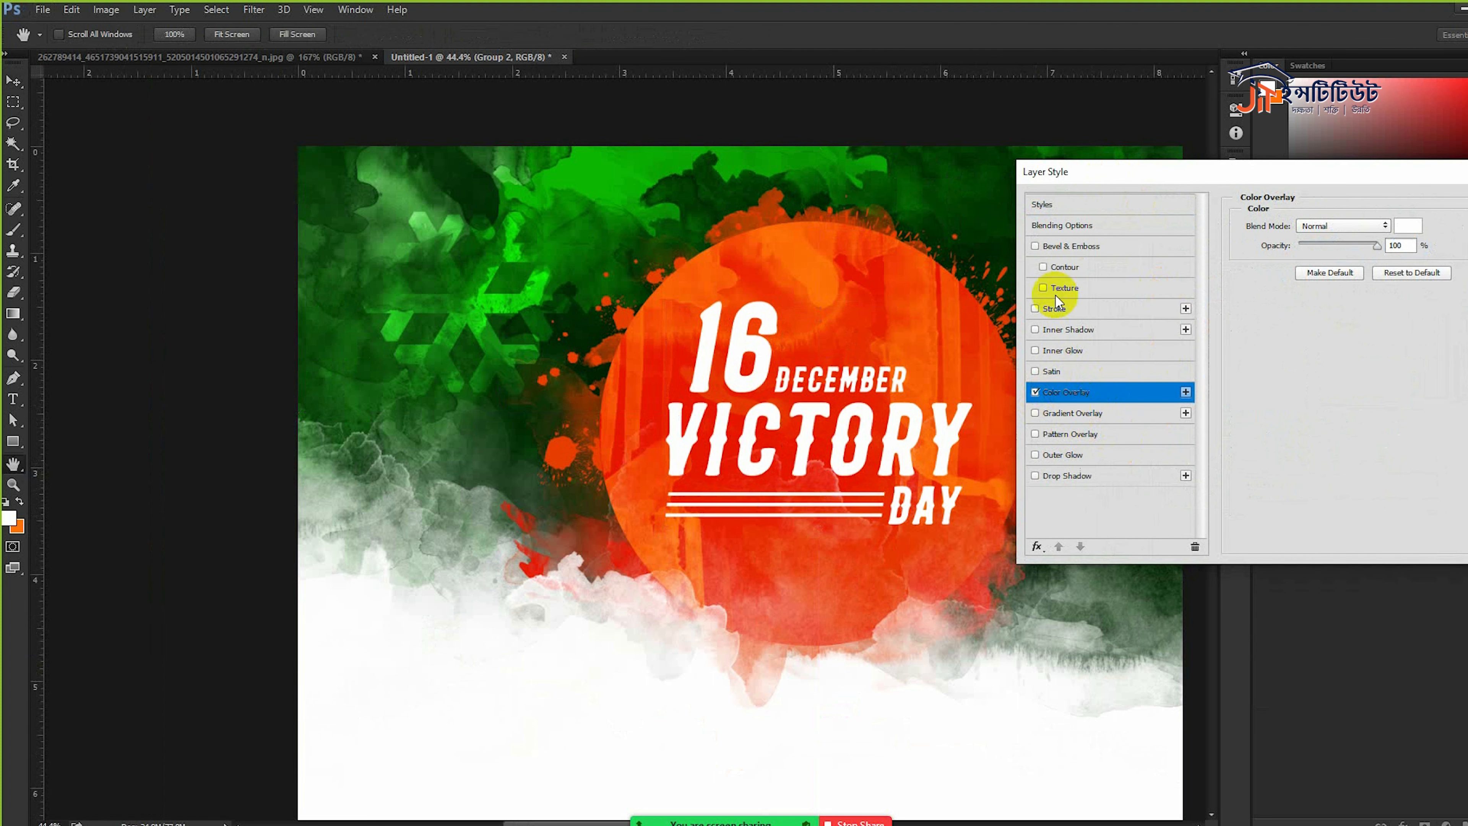
- Add a 27 px black Stroke positioned Outside to the title group and apply the layer style
{"action": "left_click", "coordinate": [1054, 310]}
{"action": "left_click", "coordinate": [1315, 246]}
{"action": "left_click", "coordinate": [1318, 280]}
{"action": "left_click", "coordinate": [1315, 246]}
{"action": "left_click", "coordinate": [1317, 260]}
{"action": "left_click_drag", "start_coordinate": [1295, 227], "coordinate": [1321, 229]}
{"action": "left_click_drag", "start_coordinate": [1319, 227], "coordinate": [1312, 227]}
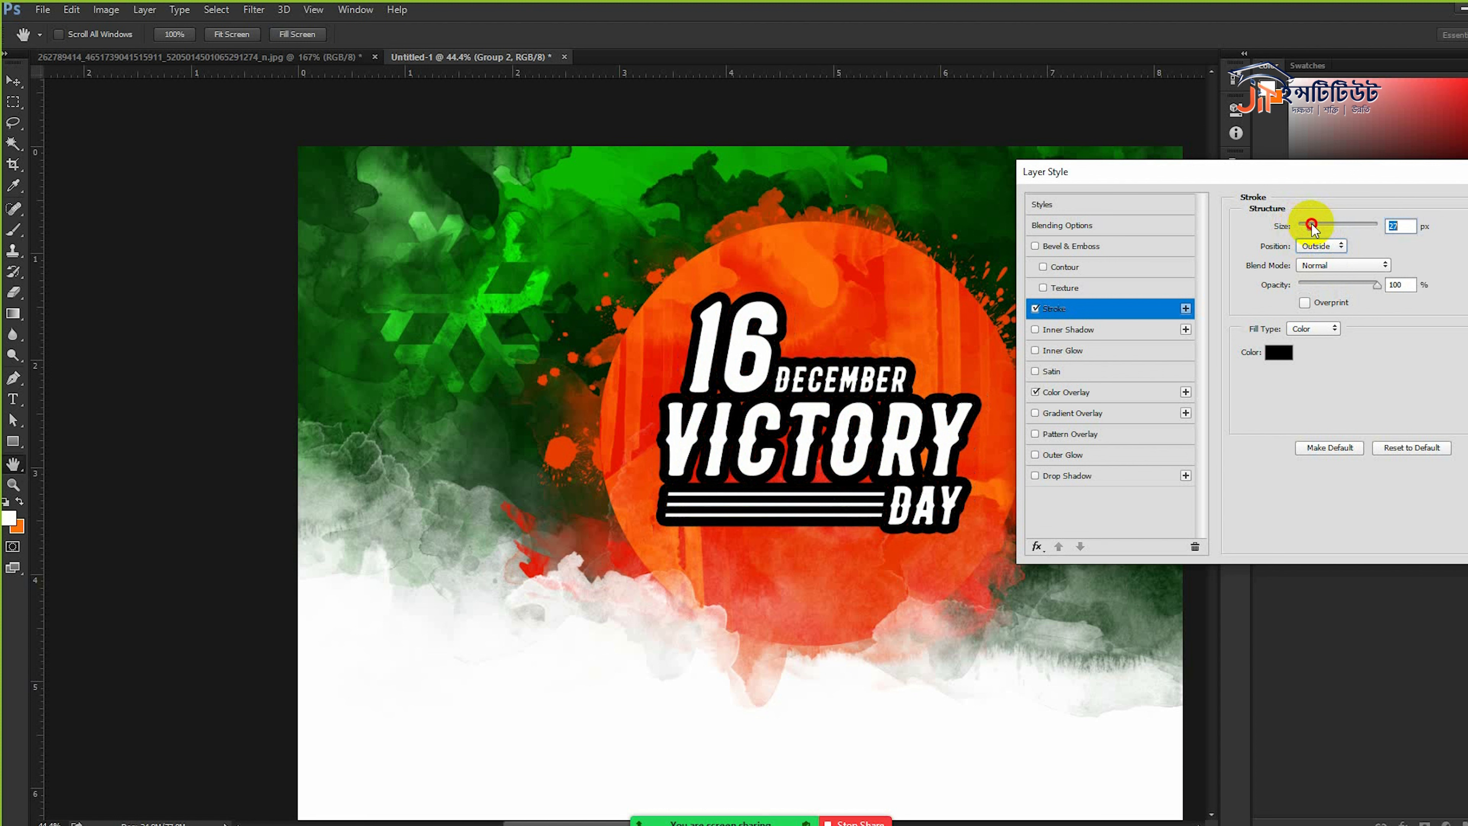
{"action": "left_click_drag", "start_coordinate": [1462, 172], "coordinate": [1379, 167]}
{"action": "left_click", "coordinate": [1465, 197]}
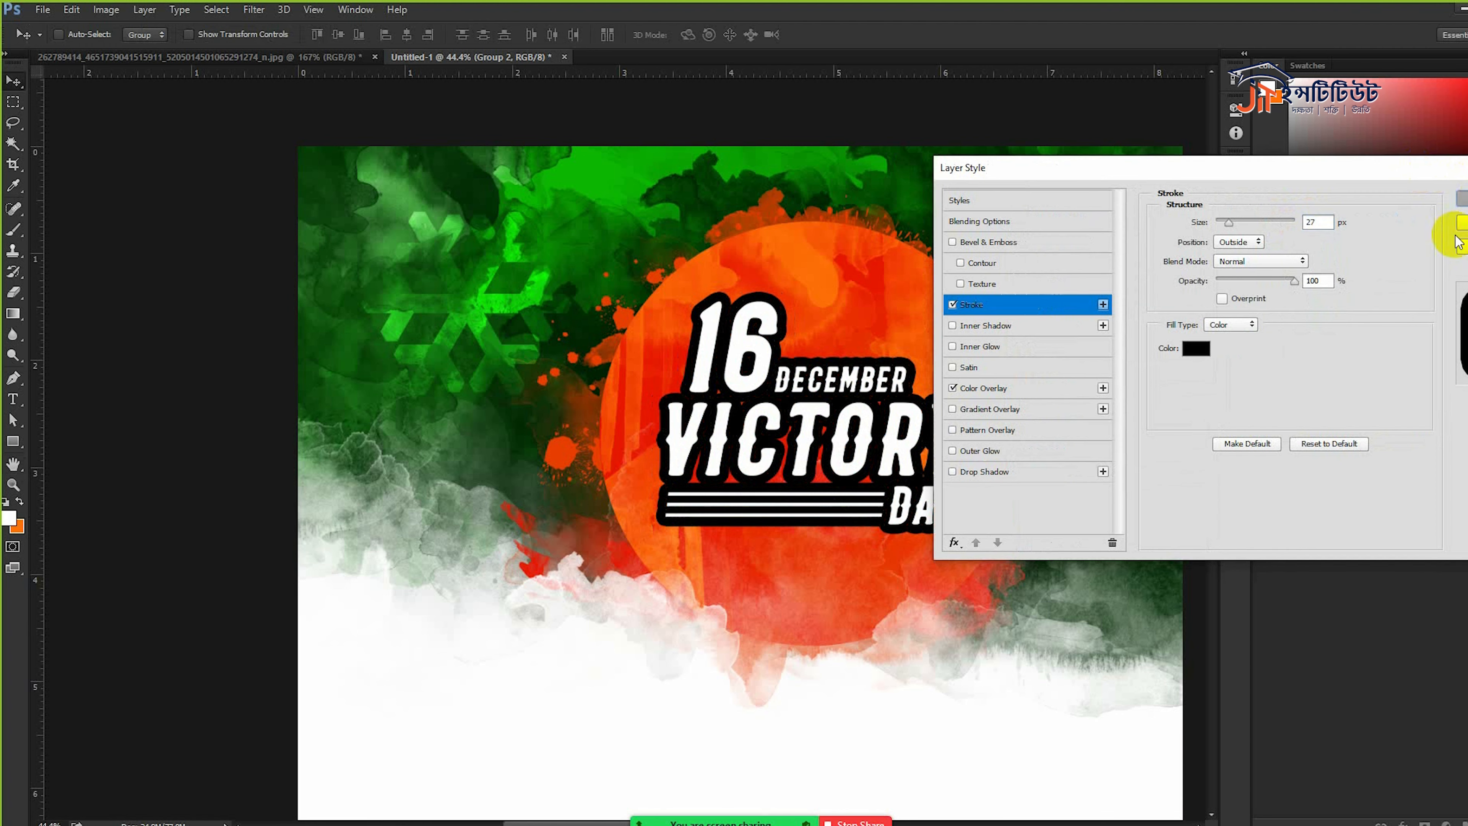
{"action": "left_click", "coordinate": [1467, 396]}
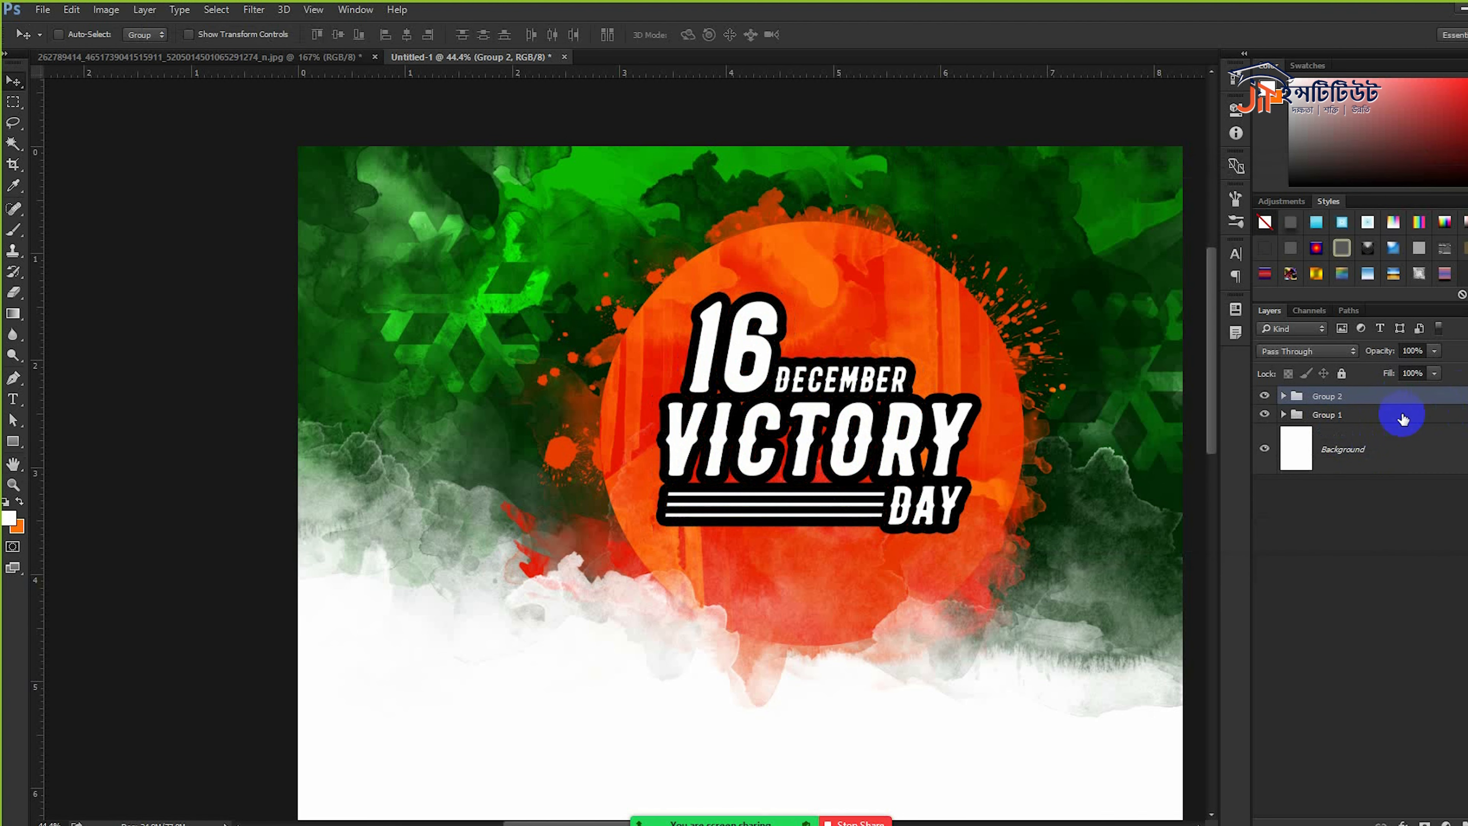
- On a new layer between the two groups, paint black over the gaps between the Victory letters with a hard round 80 px brush
{"action": "left_click", "coordinate": [1362, 418]}
{"action": "left_click", "coordinate": [1466, 822]}
{"action": "scroll", "coordinate": [807, 398], "scroll_direction": "up", "scroll_amount": 7}
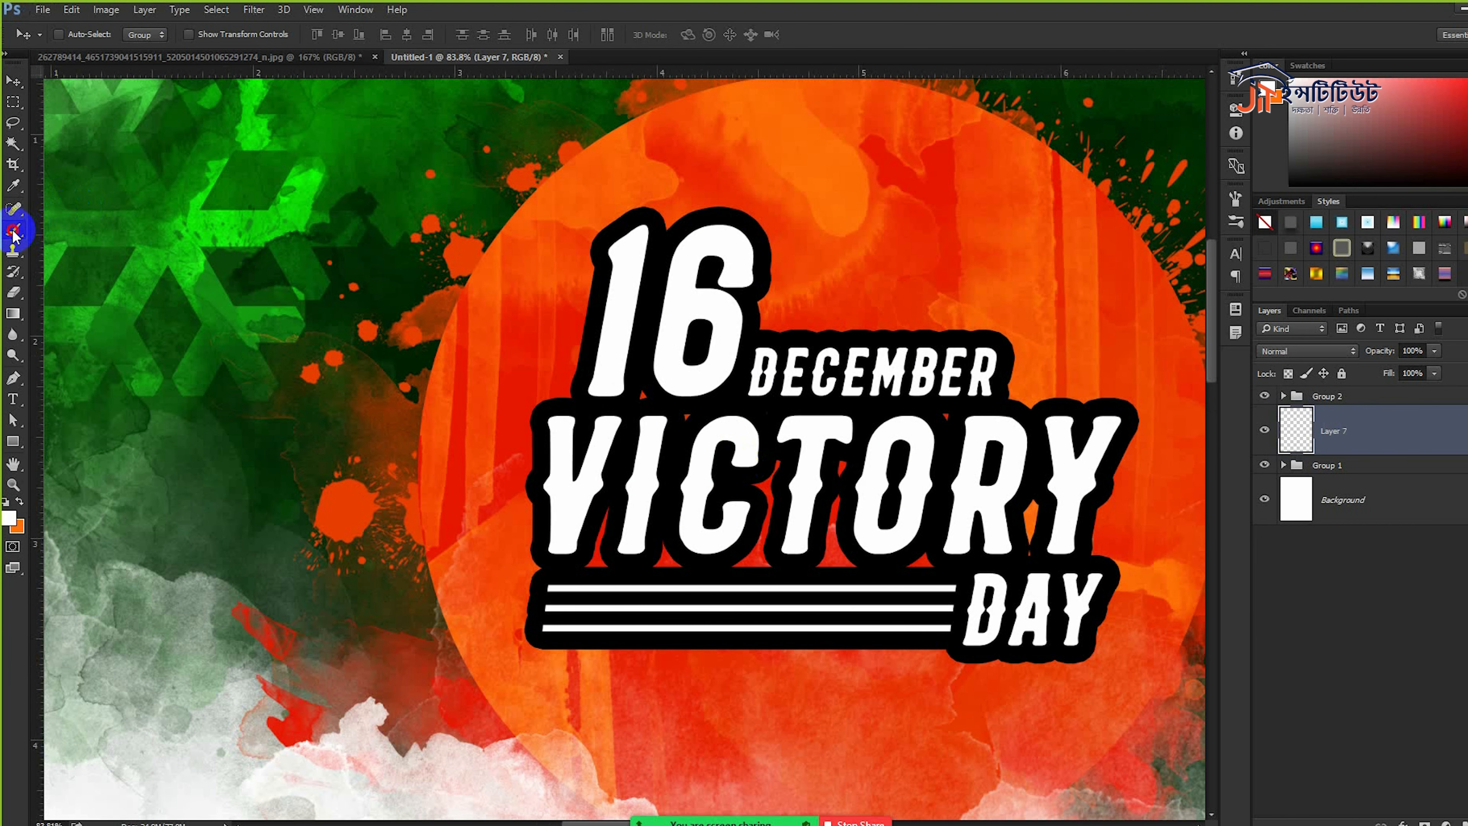
{"action": "left_click", "coordinate": [13, 230]}
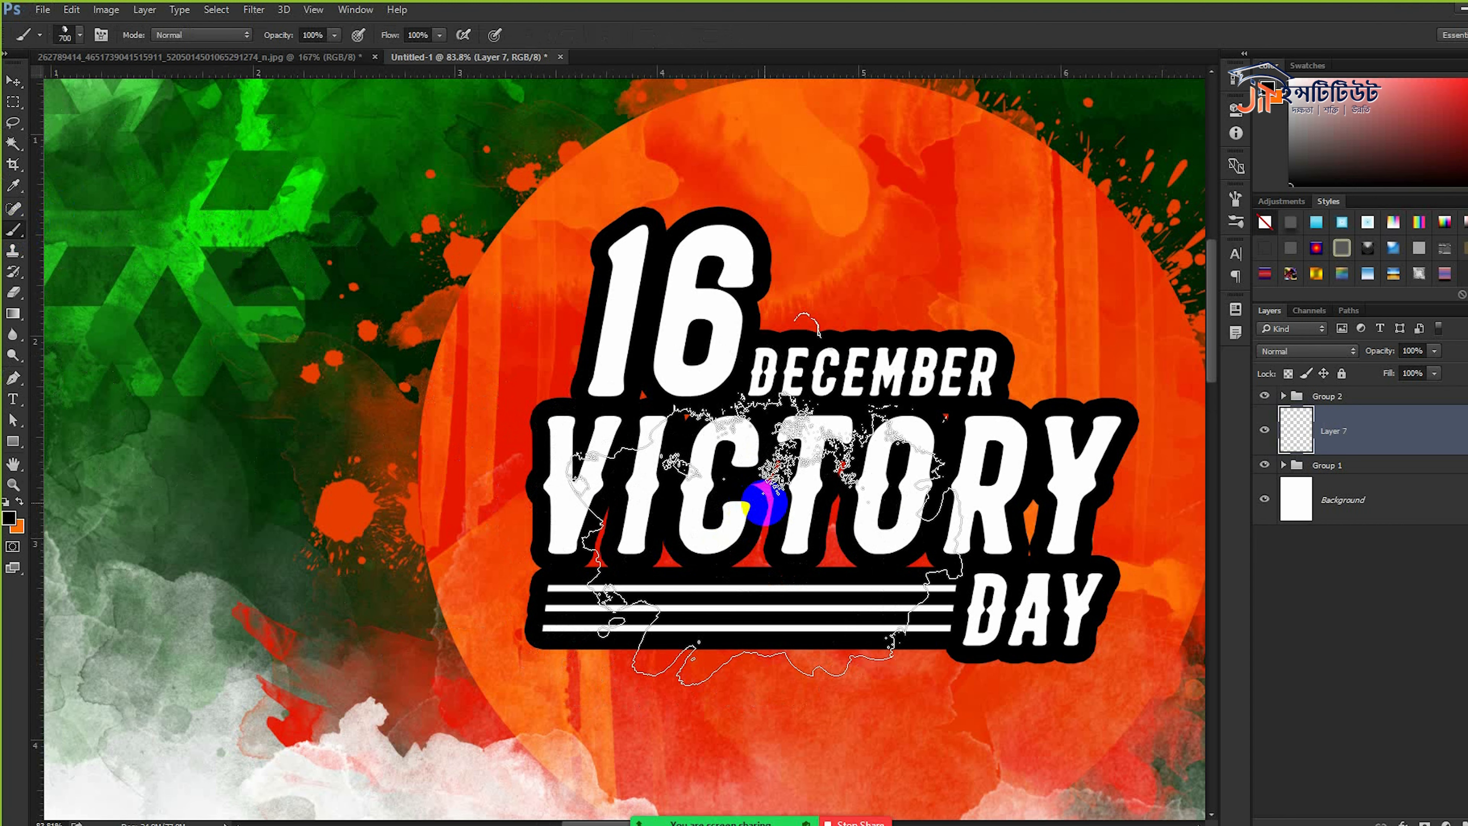
{"action": "right_click", "coordinate": [764, 502]}
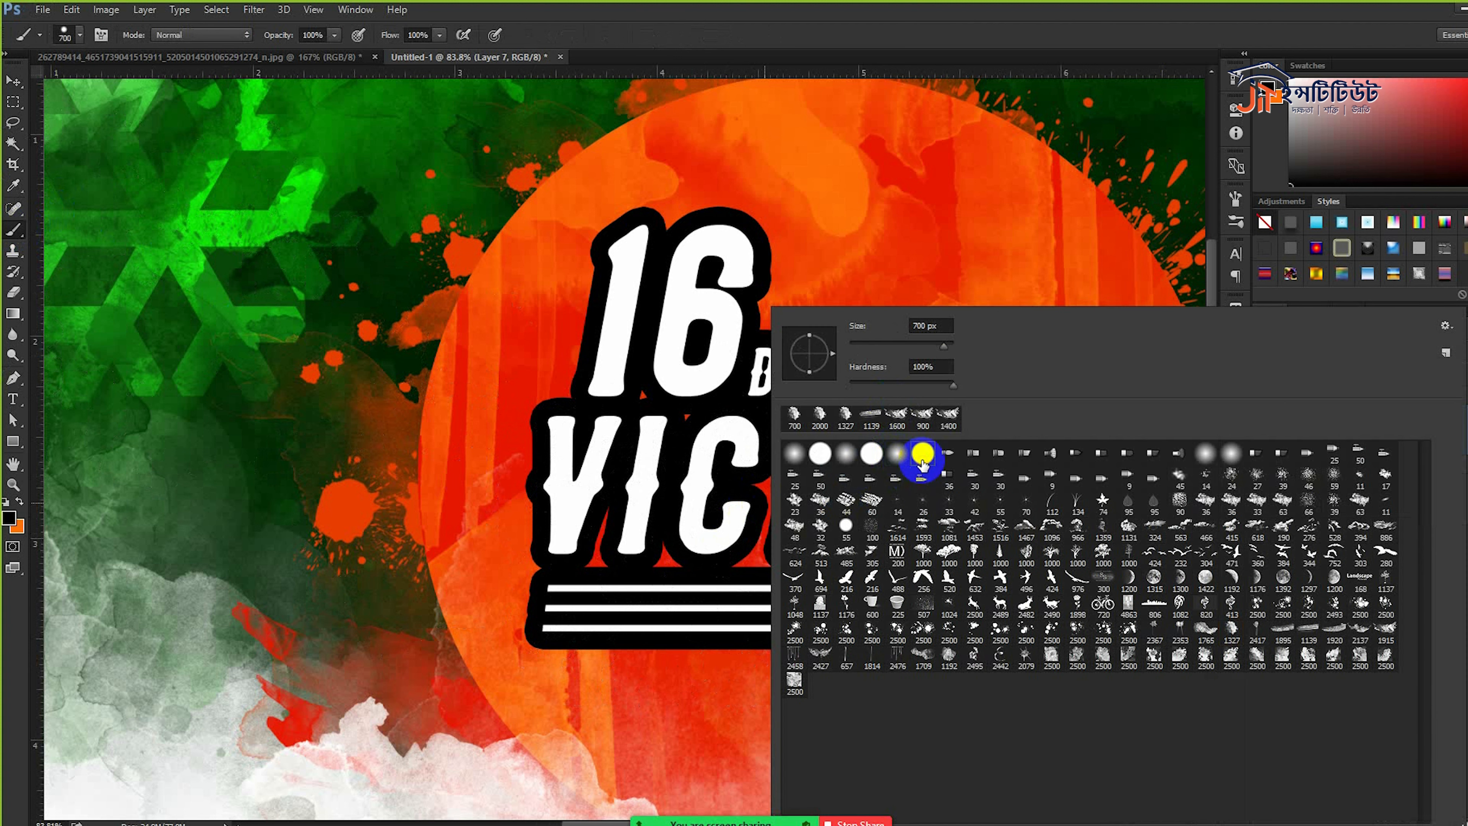
{"action": "left_click", "coordinate": [943, 15]}
{"action": "key", "text": "bracketleft"}
{"action": "key", "text": "bracketleft"}
{"action": "key", "text": "bracketleft"}
{"action": "key", "text": "bracketleft"}
{"action": "key", "text": "bracketleft"}
{"action": "key", "text": "bracketleft"}
{"action": "key", "text": "bracketleft"}
{"action": "key", "text": "bracketleft"}
{"action": "key", "text": "bracketleft"}
{"action": "key", "text": "bracketleft"}
{"action": "key", "text": "bracketleft"}
{"action": "key", "text": "bracketleft"}
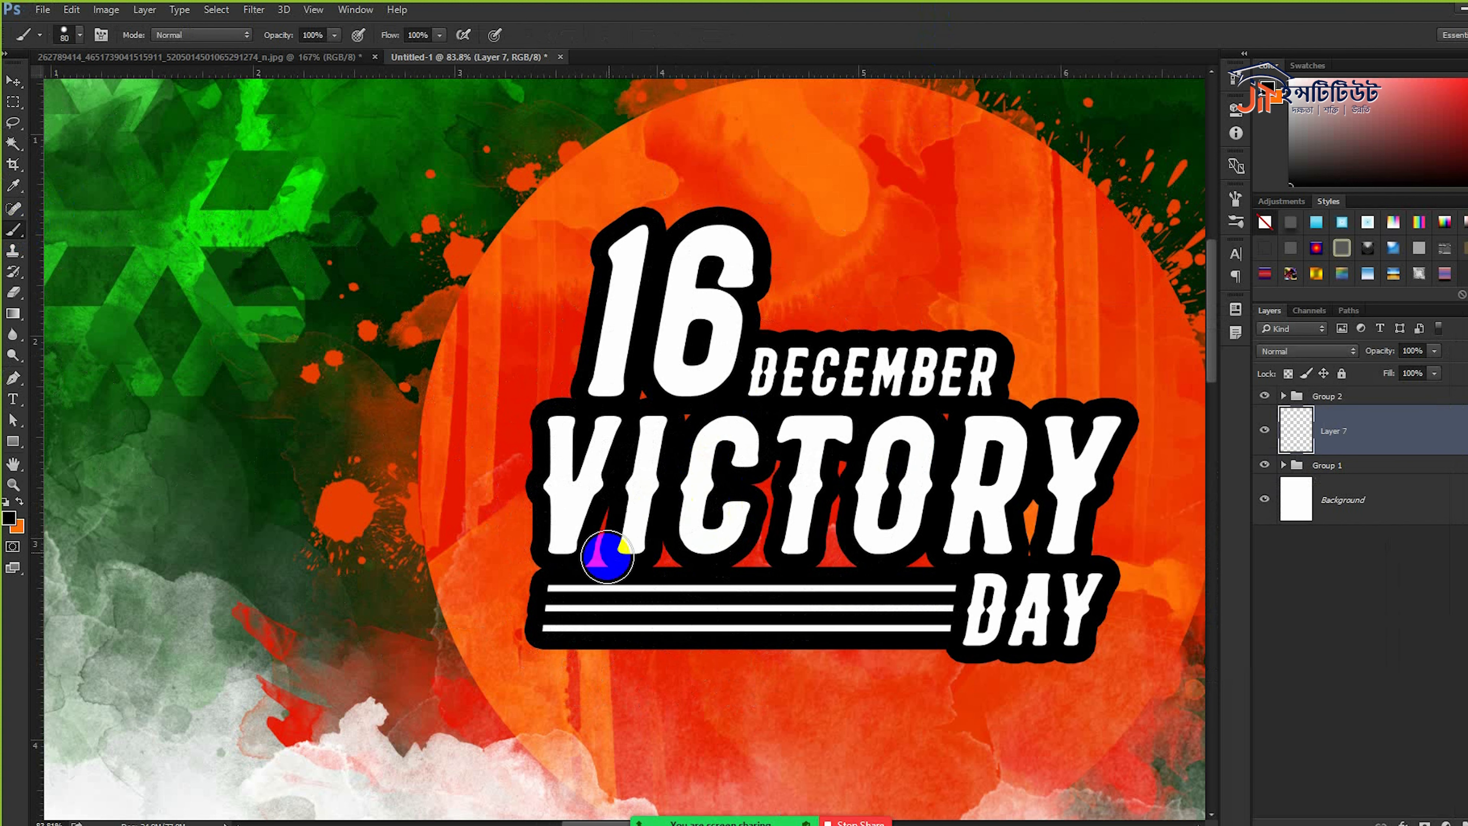
{"action": "mouse_move", "coordinate": [1019, 497]}
{"action": "left_mouse_down"}
{"action": "mouse_move", "coordinate": [993, 555]}
{"action": "mouse_move", "coordinate": [820, 509]}
{"action": "mouse_move", "coordinate": [854, 491]}
{"action": "mouse_move", "coordinate": [804, 544]}
{"action": "mouse_move", "coordinate": [687, 540]}
{"action": "left_mouse_up"}
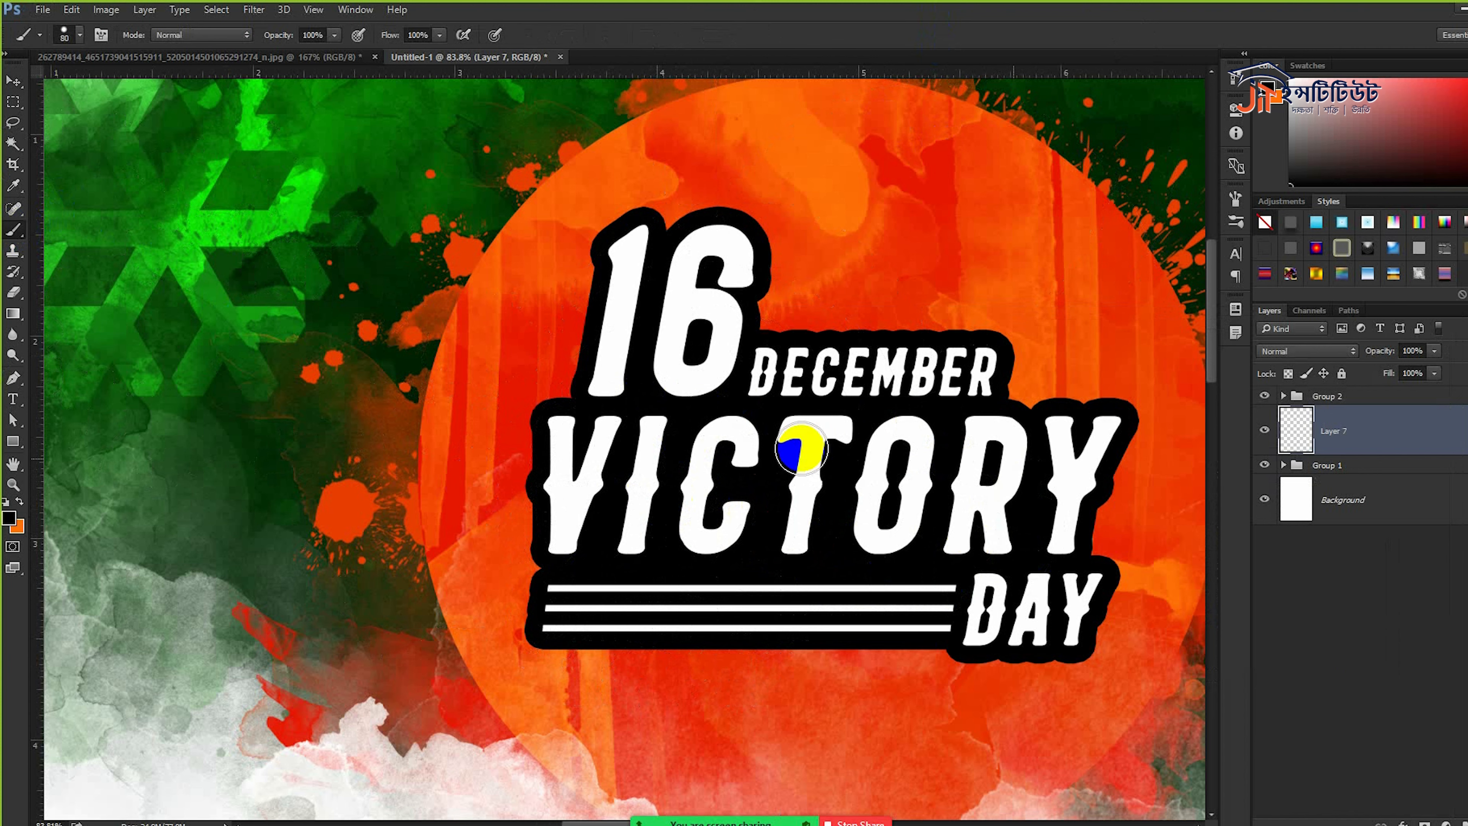
- Shift the title group and the black gap-fill layer together slightly right and down within the circle
{"action": "left_click", "coordinate": [14, 81]}
{"action": "scroll", "coordinate": [609, 429], "scroll_direction": "down", "scroll_amount": 1}
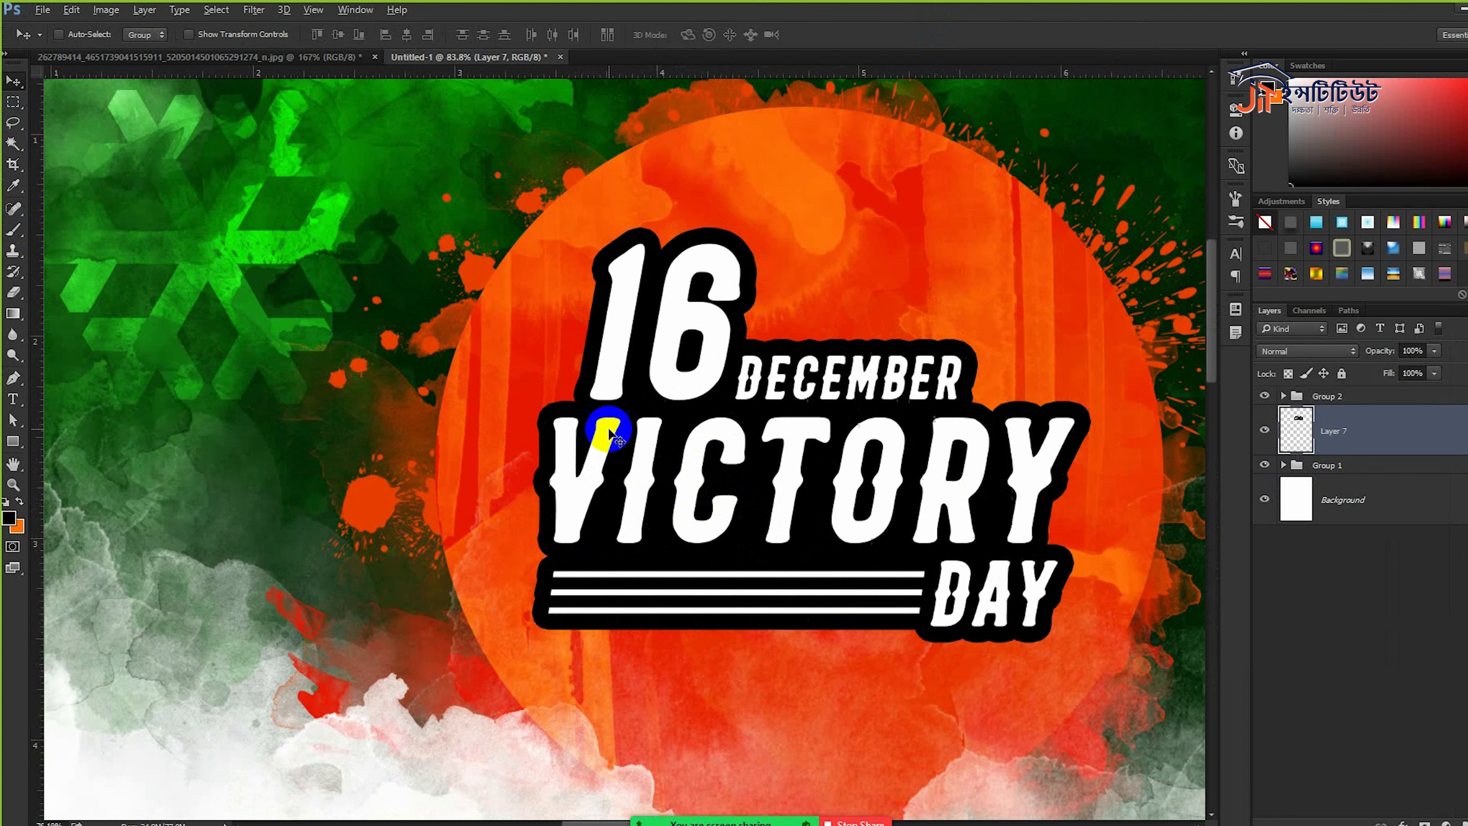
{"action": "scroll", "coordinate": [609, 429], "scroll_direction": "down", "scroll_amount": 2}
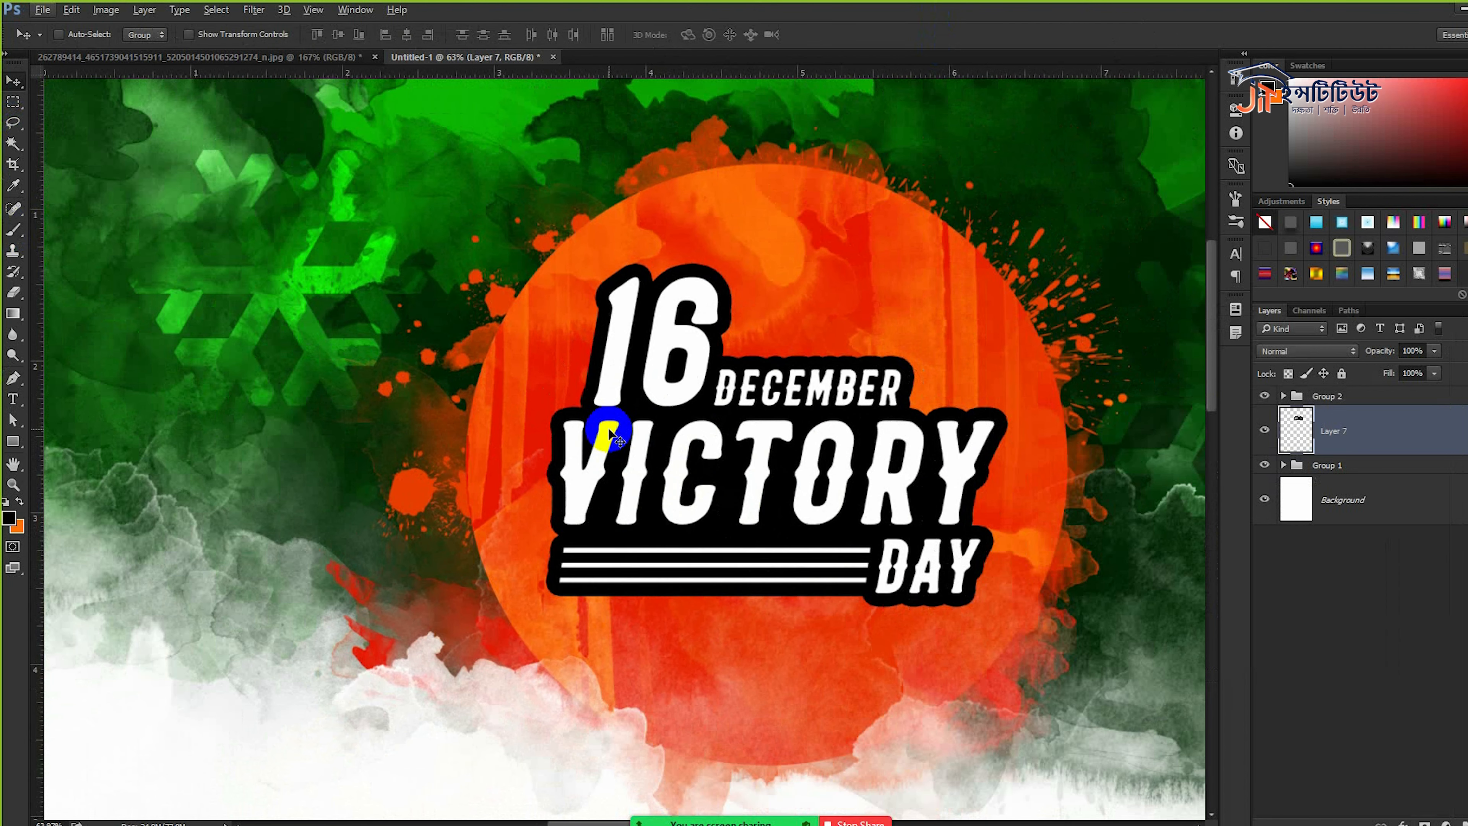
{"action": "left_click", "coordinate": [1324, 403]}
{"action": "left_click_drag", "start_coordinate": [852, 419], "coordinate": [856, 422]}
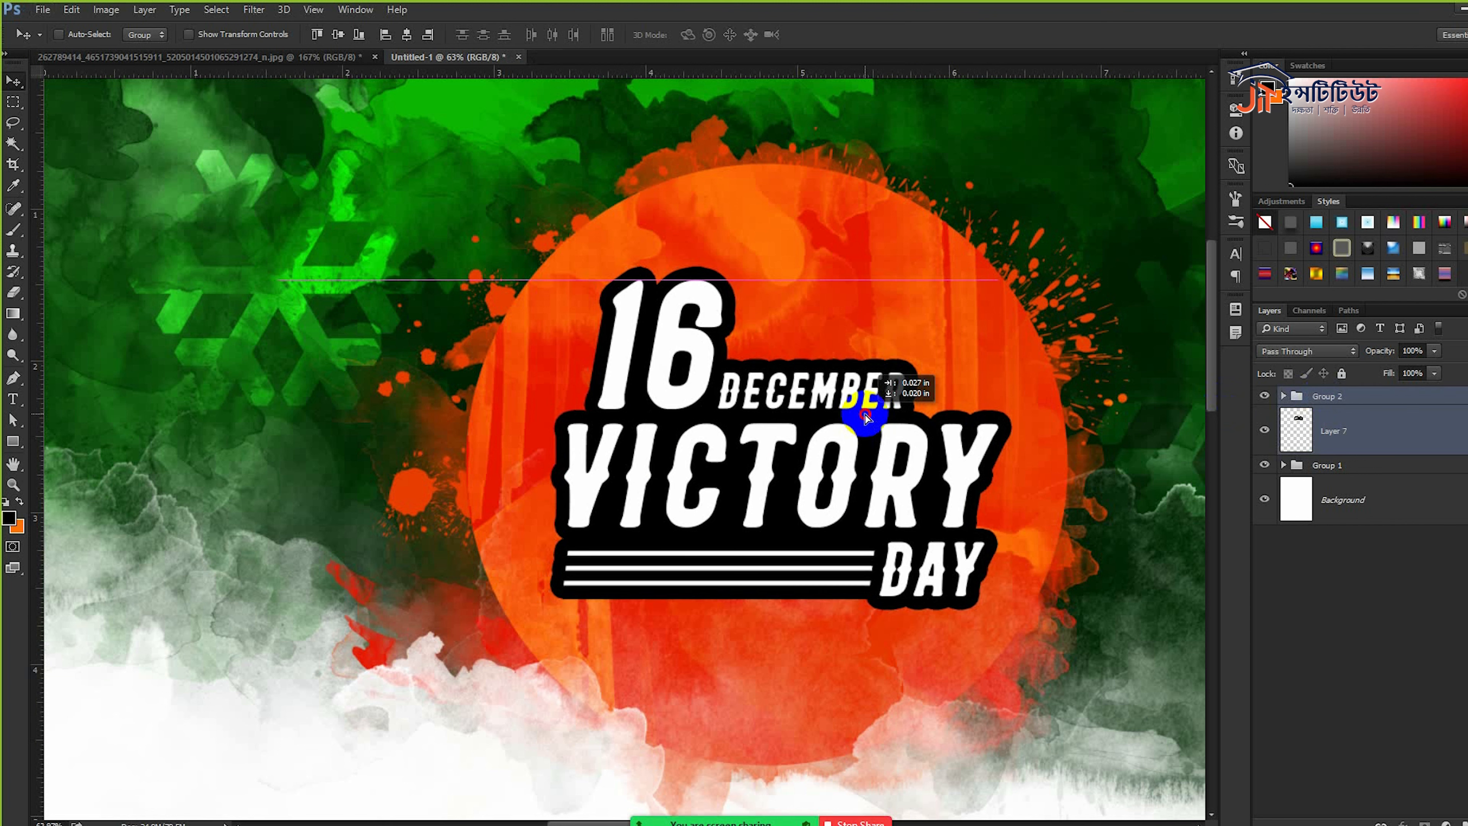
- Create a new layer above the title group and set the Brush's foreground color to grey #adadad
{"action": "left_click", "coordinate": [1467, 823]}
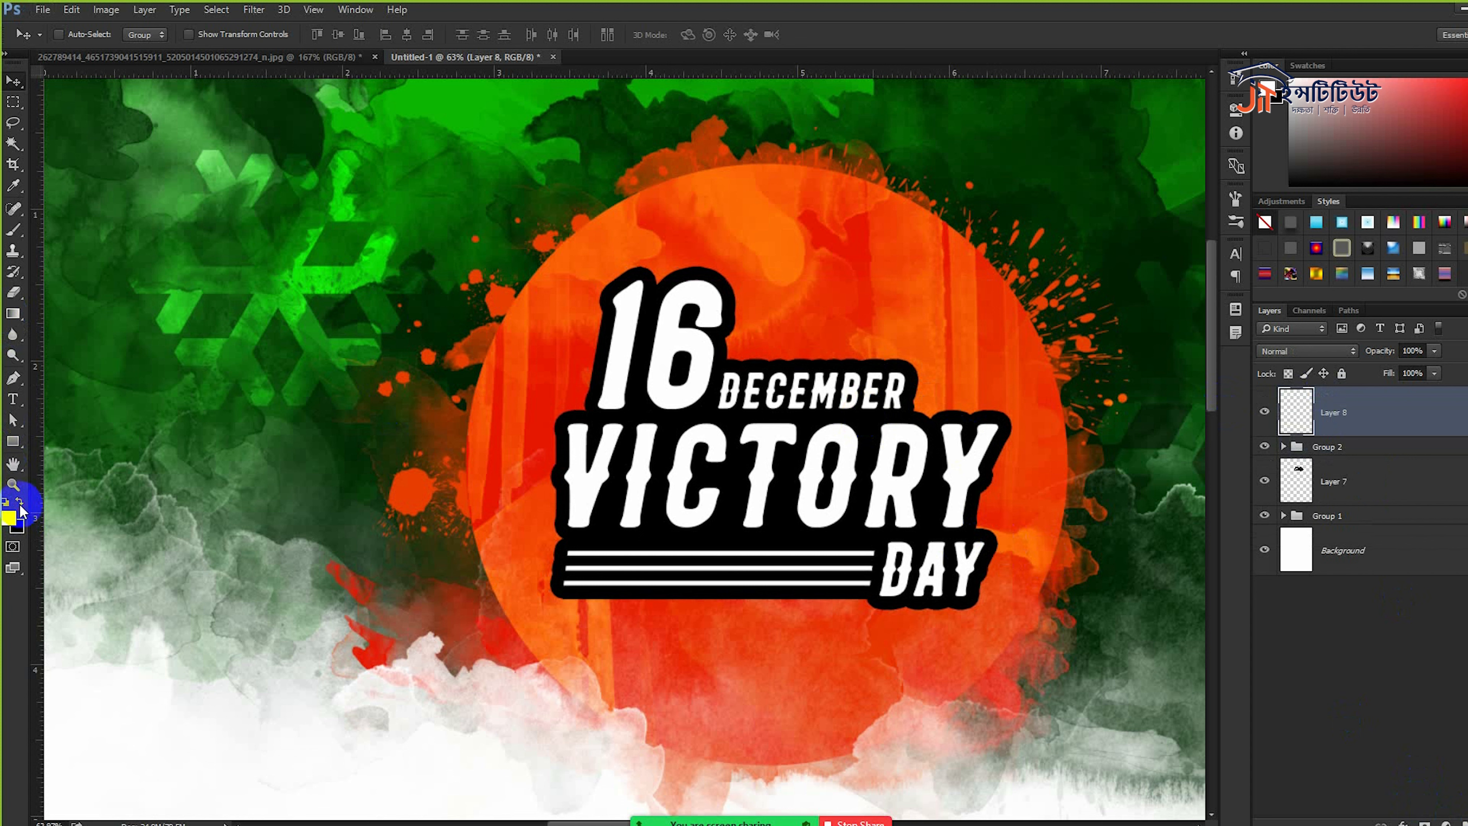
{"action": "left_click", "coordinate": [10, 516]}
{"action": "left_click", "coordinate": [981, 294]}
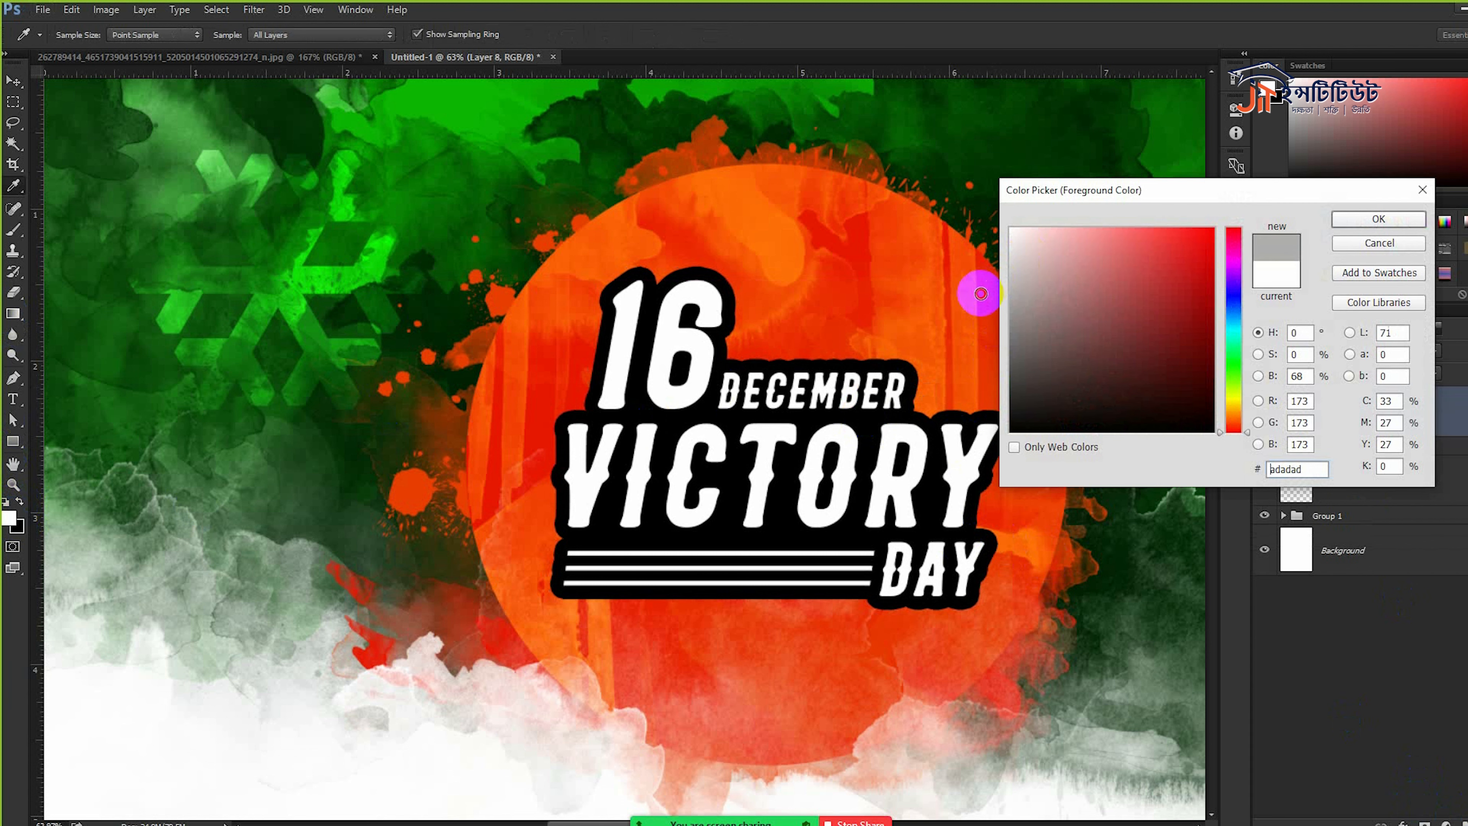
{"action": "left_click", "coordinate": [1379, 218]}
{"action": "left_click", "coordinate": [12, 230]}
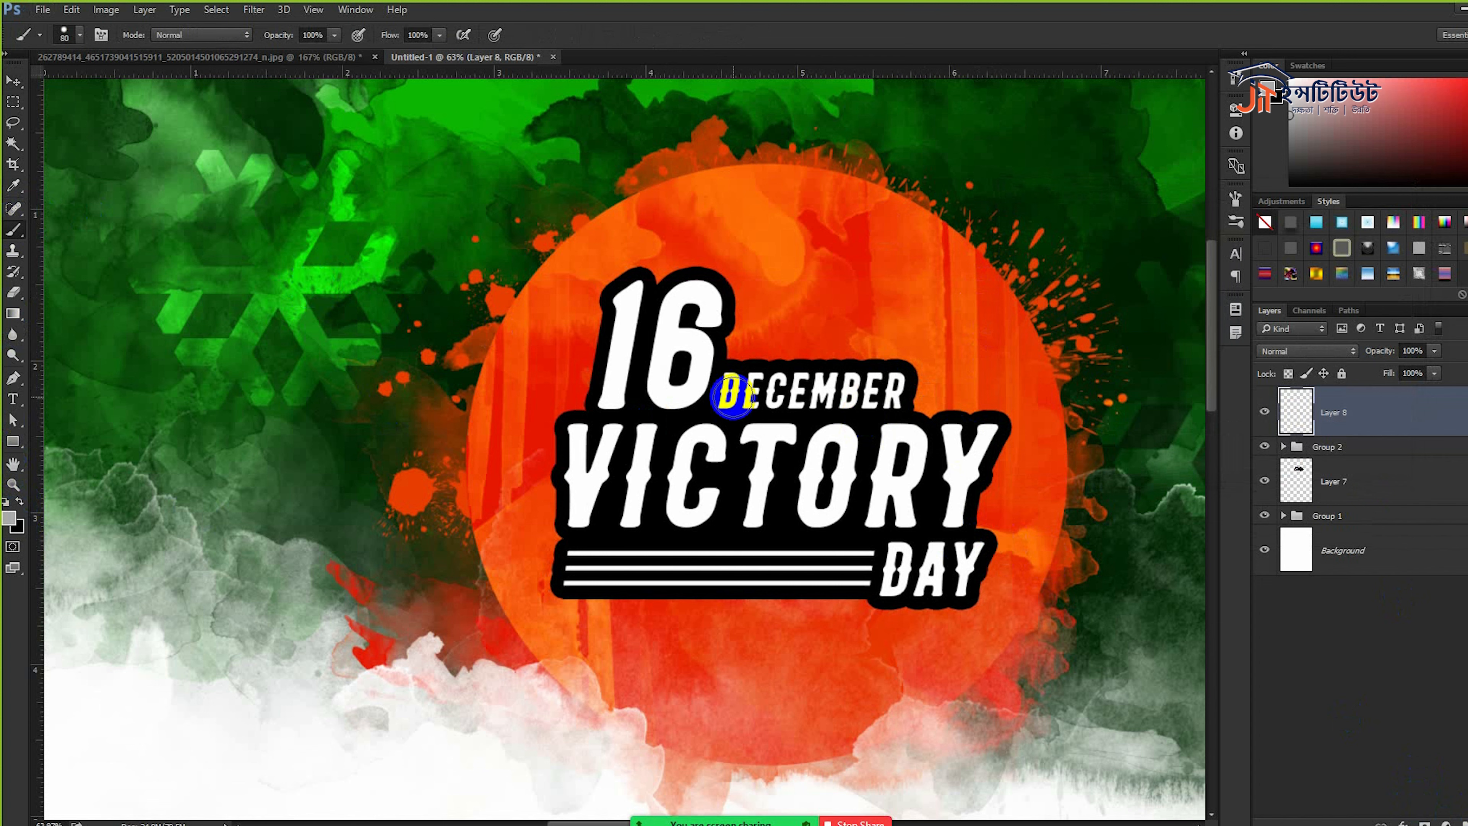
- Choose the 1765 px smoke brush and stamp grey smoke over the upper title, redoing the first stamp higher up
{"action": "right_click", "coordinate": [742, 308]}
{"action": "left_click", "coordinate": [1182, 632]}
{"action": "left_click", "coordinate": [712, 342]}
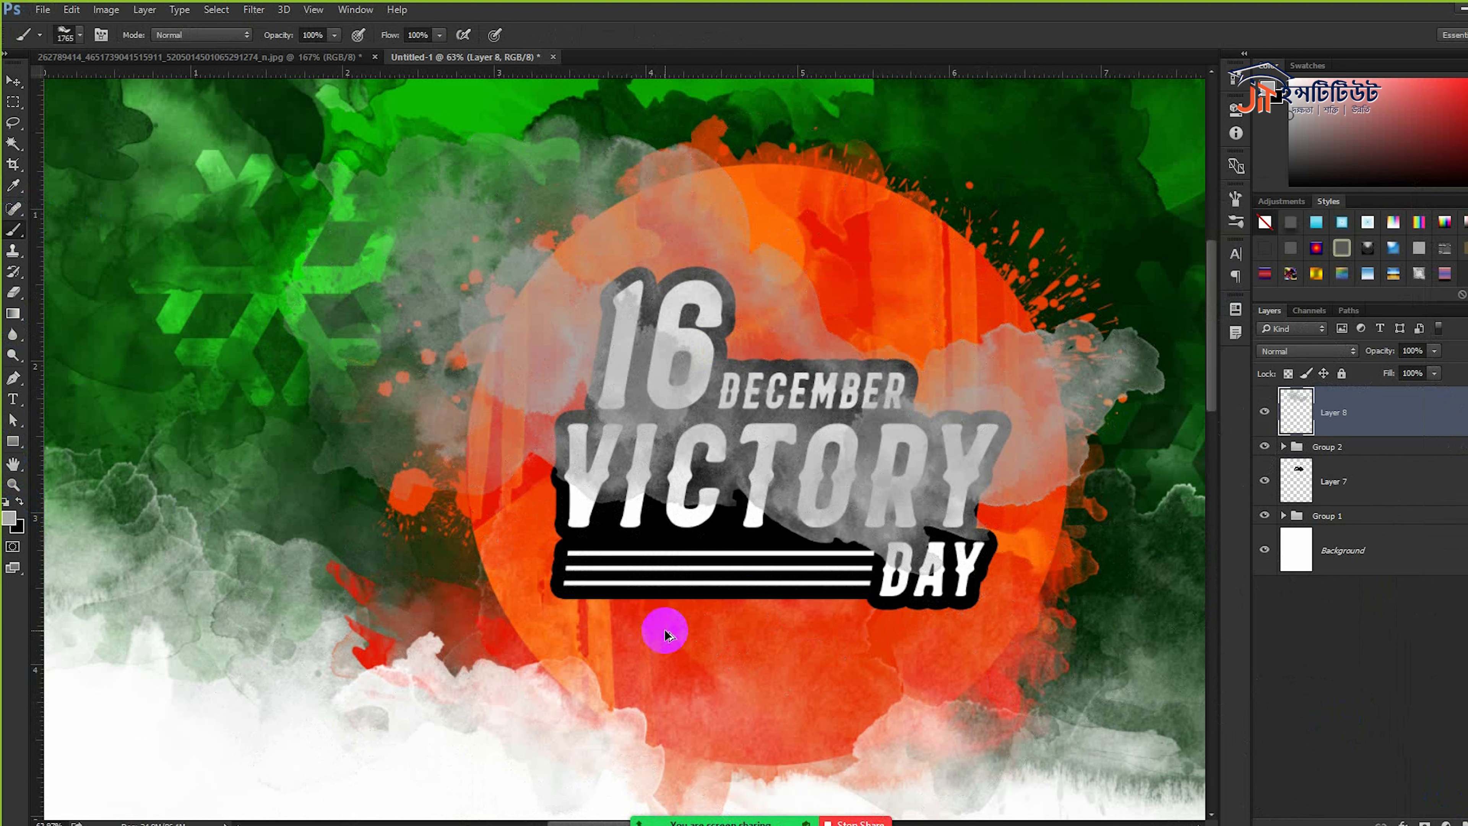
{"action": "key", "text": "ctrl+z"}
{"action": "left_click", "coordinate": [846, 275]}
- Stamp smaller grey smoke puffs at 800 px near the circle's lower right edge and at 700 px beside the V of Victory
{"action": "key", "text": "bracketleft"}
{"action": "key", "text": "bracketleft"}
{"action": "key", "text": "bracketleft"}
{"action": "key", "text": "bracketleft"}
{"action": "key", "text": "bracketleft"}
{"action": "key", "text": "bracketleft"}
{"action": "key", "text": "bracketleft"}
{"action": "key", "text": "bracketleft"}
{"action": "key", "text": "bracketleft"}
{"action": "key", "text": "bracketleft"}
{"action": "left_click", "coordinate": [1004, 633]}
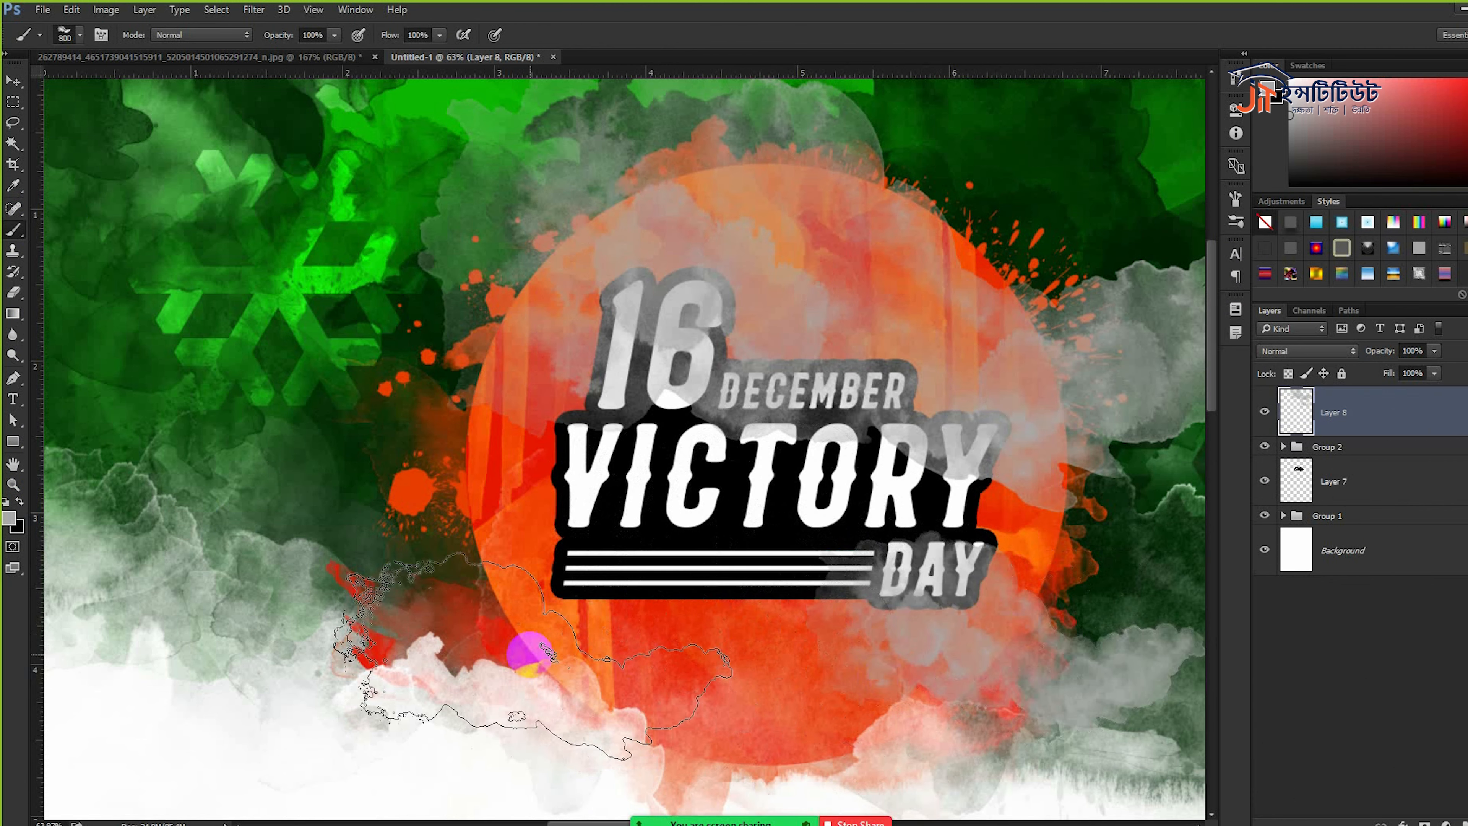
{"action": "key", "text": "bracketleft"}
{"action": "left_click", "coordinate": [508, 485]}
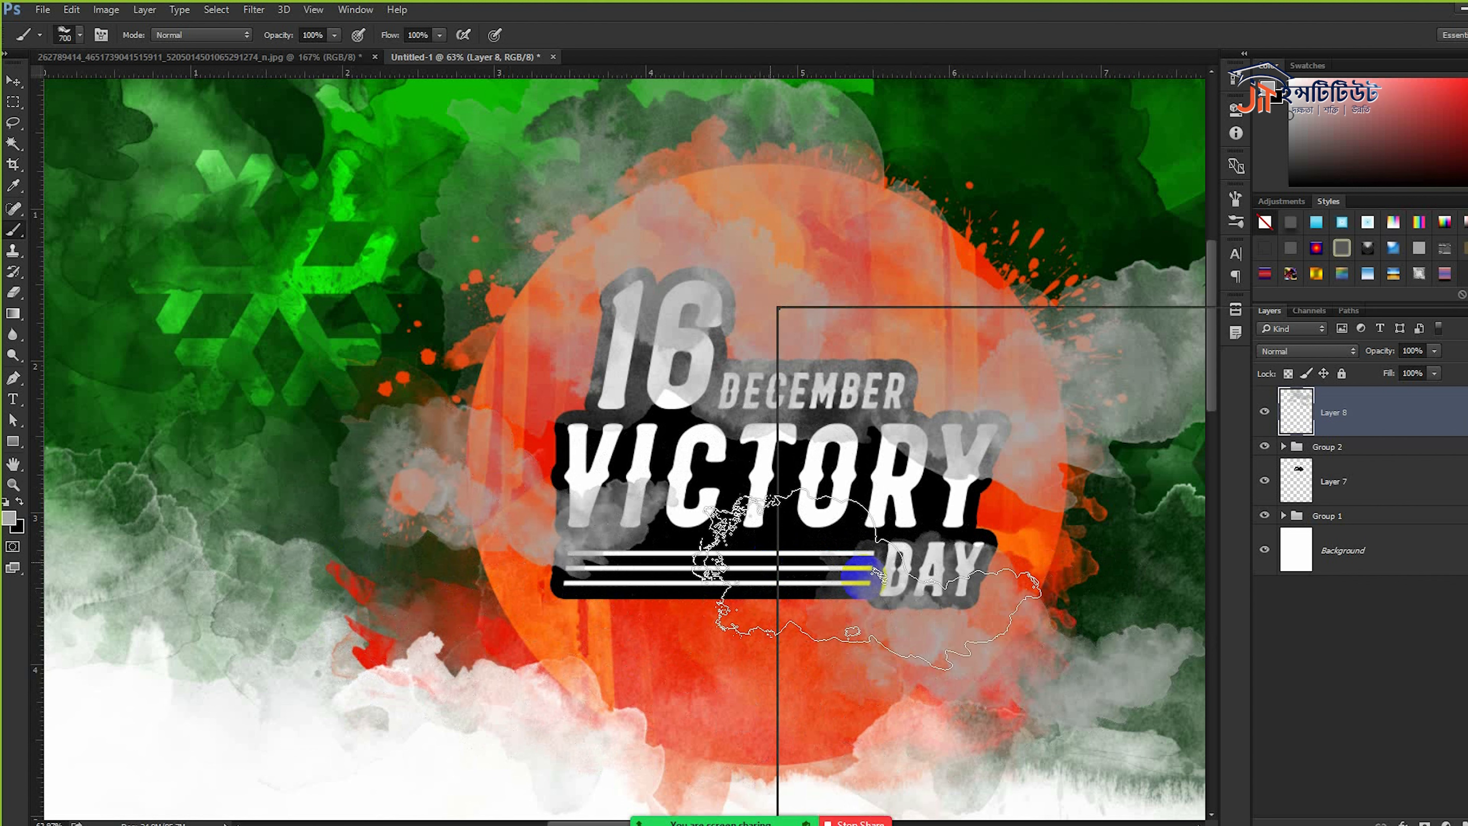
- Switch to the 1920 px textured brush and stamp a grey streak across Victory, the bars and Day
{"action": "right_click", "coordinate": [864, 575]}
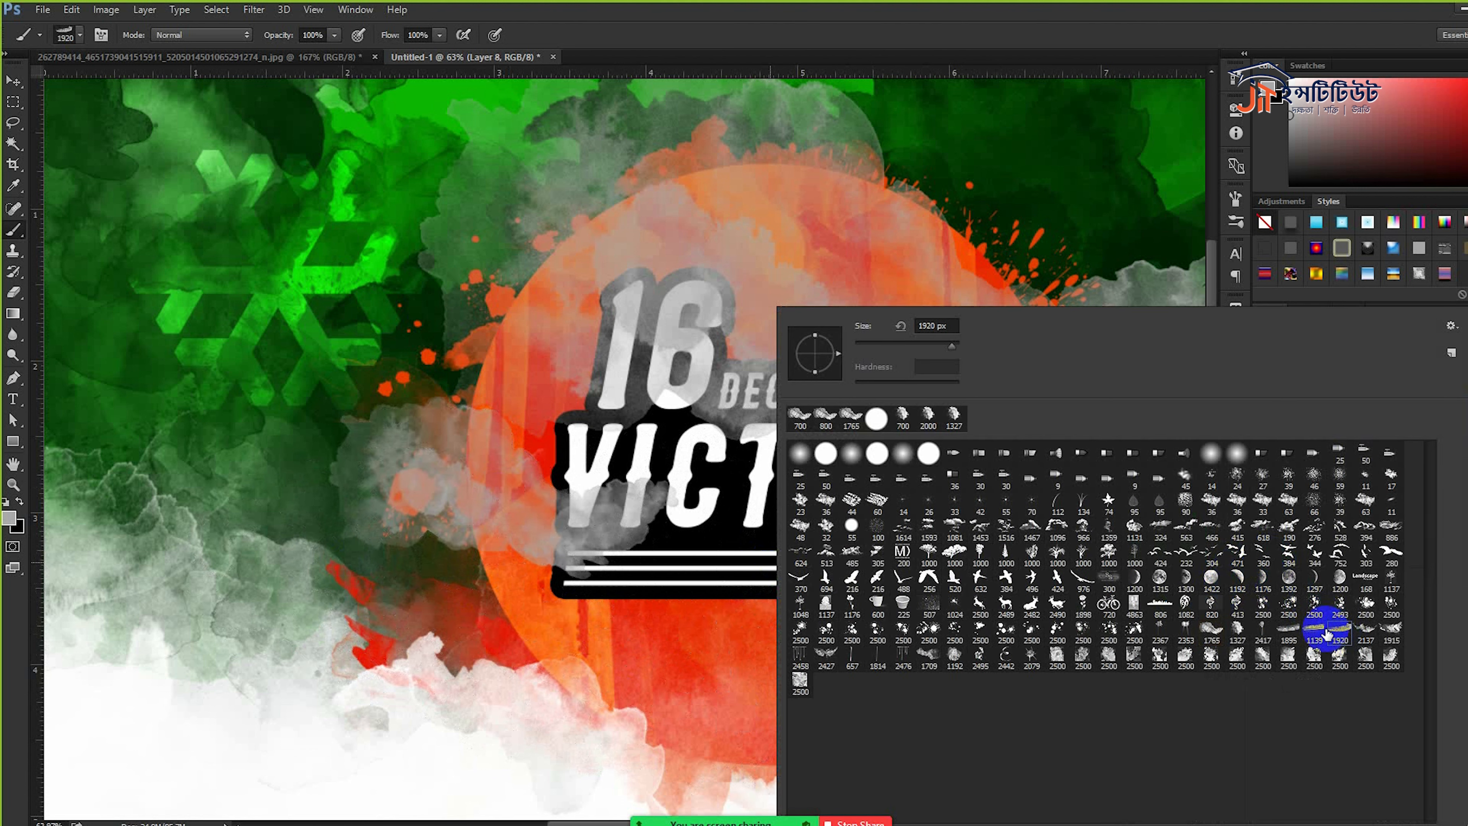
{"action": "left_click", "coordinate": [1121, 10]}
{"action": "left_click", "coordinate": [945, 467]}
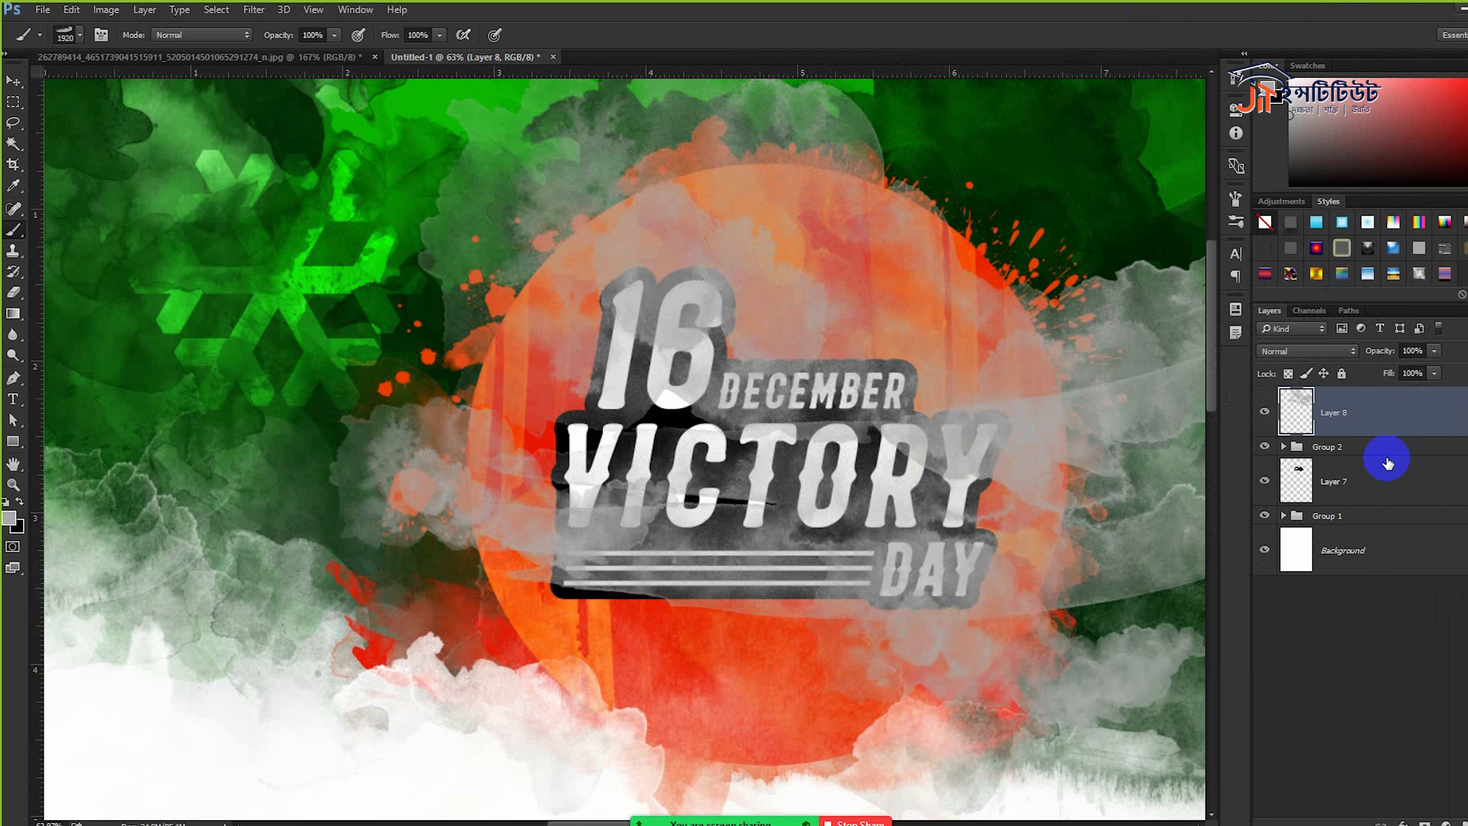
- Try to clip the grey smoke layer to the title group with a clipping mask
{"action": "left_click", "coordinate": [1387, 434], "text": "alt"}
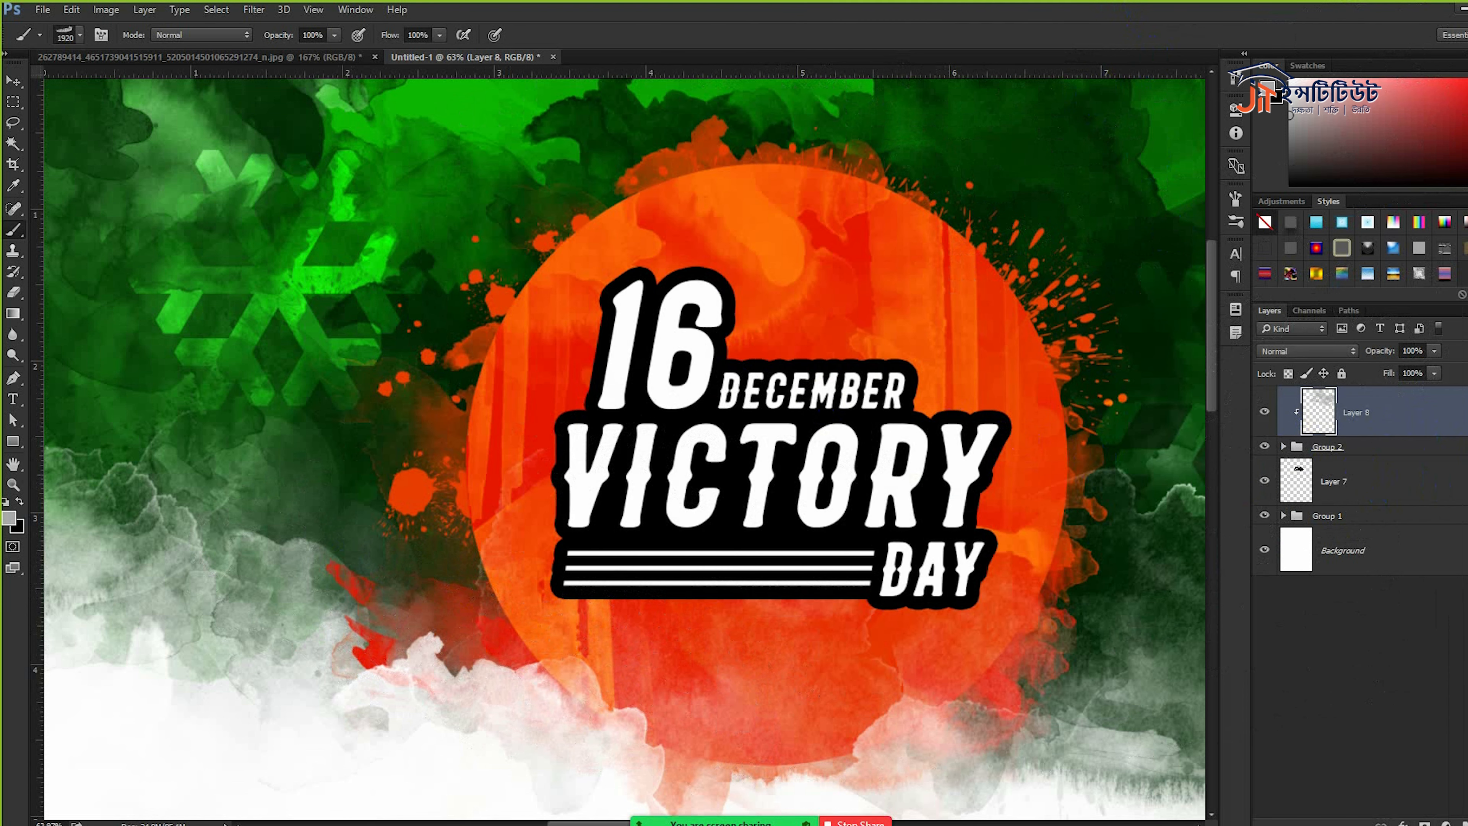
{"action": "key", "text": "ctrl+z"}
- Expand the title group and load the outlines of all its text layers and the bar shape as one combined selection
{"action": "left_click", "coordinate": [1283, 447]}
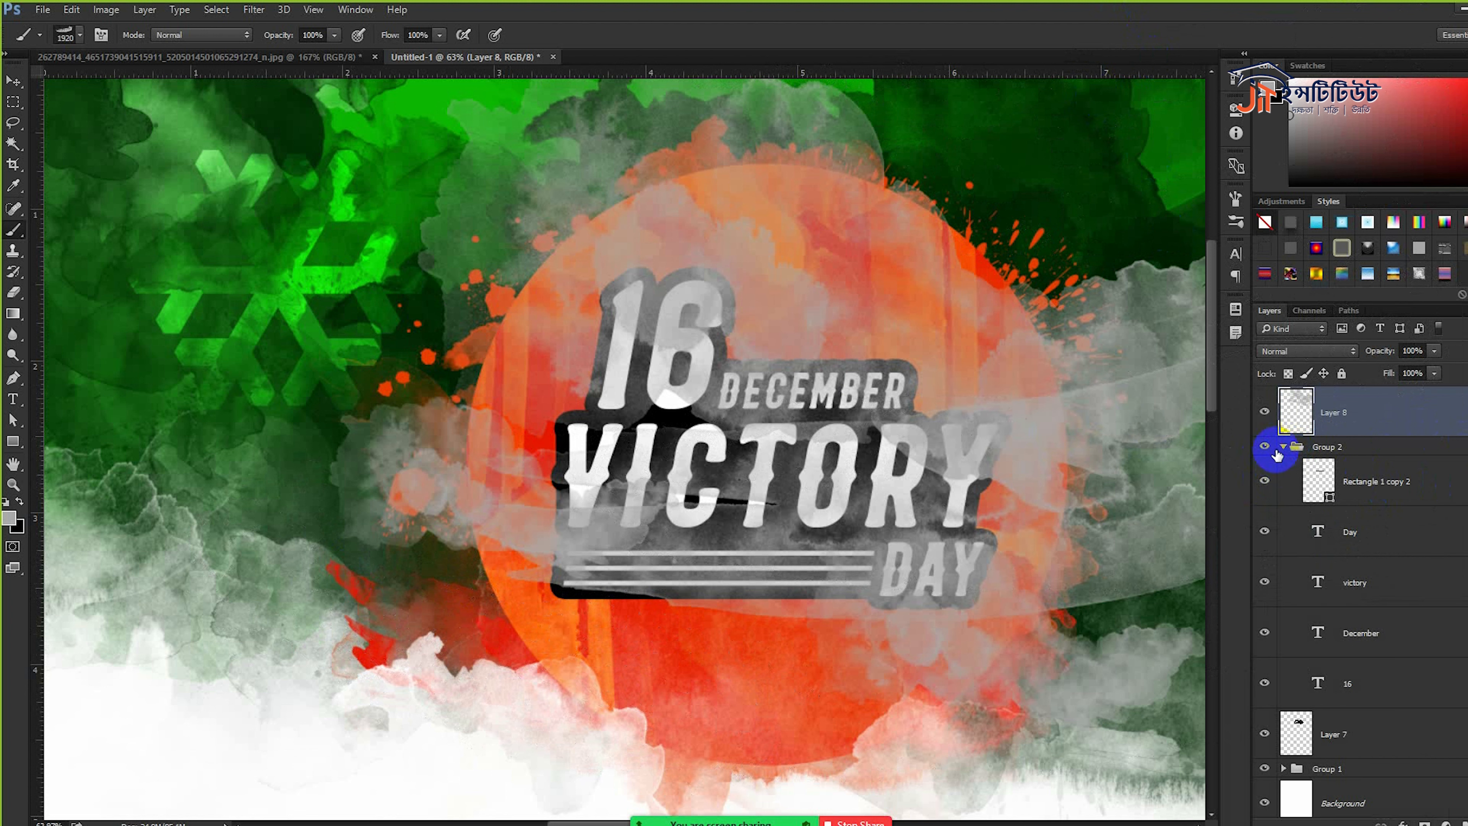
{"action": "left_click_drag", "start_coordinate": [1356, 490], "coordinate": [1319, 684]}
{"action": "left_click", "coordinate": [1319, 684], "text": "ctrl"}
{"action": "left_click", "coordinate": [1324, 582], "text": "ctrl+shift"}
{"action": "left_click", "coordinate": [1319, 526], "text": "ctrl+shift"}
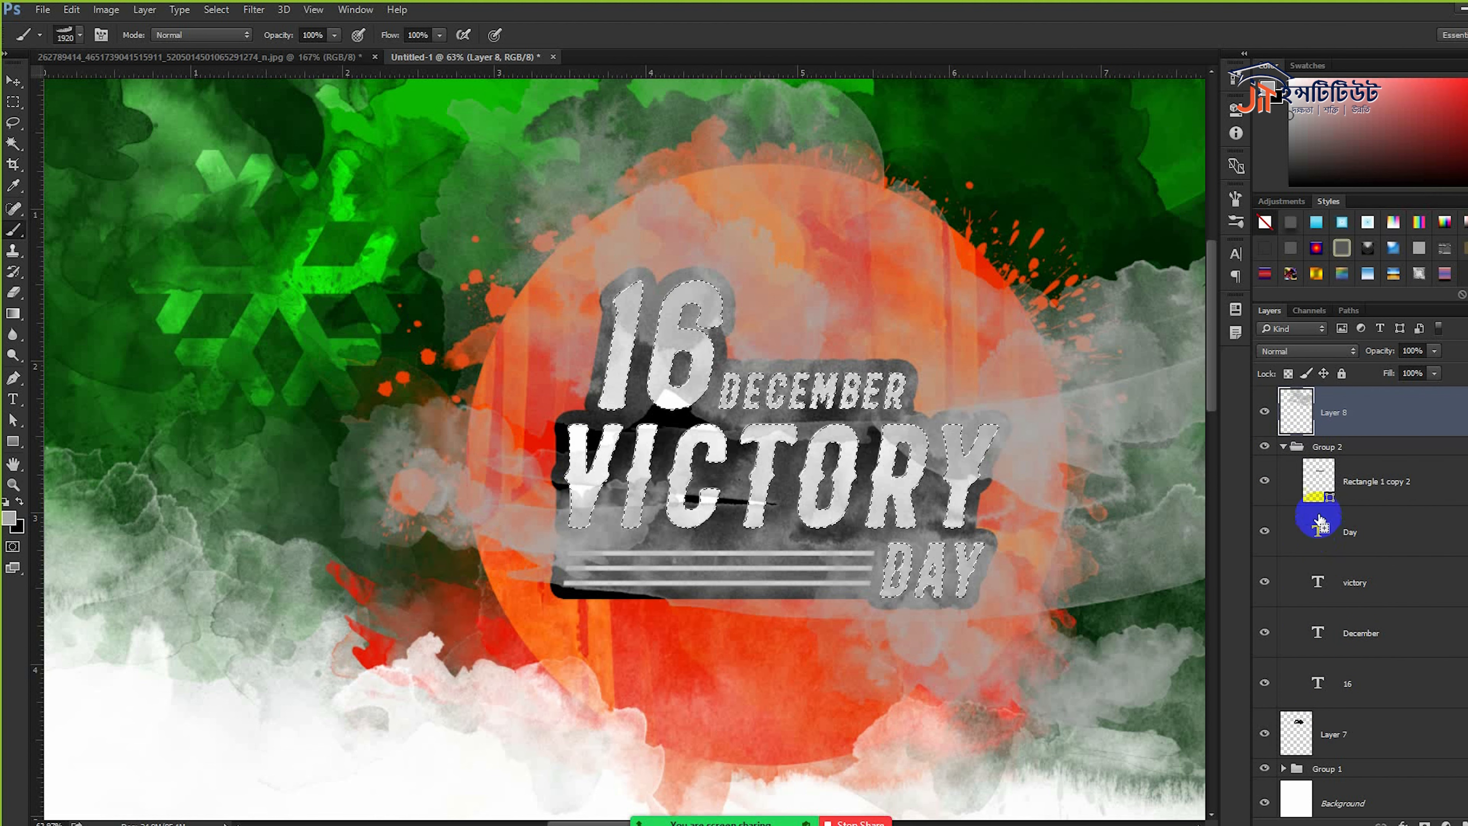
{"action": "left_click", "coordinate": [1318, 483], "text": "ctrl+shift"}
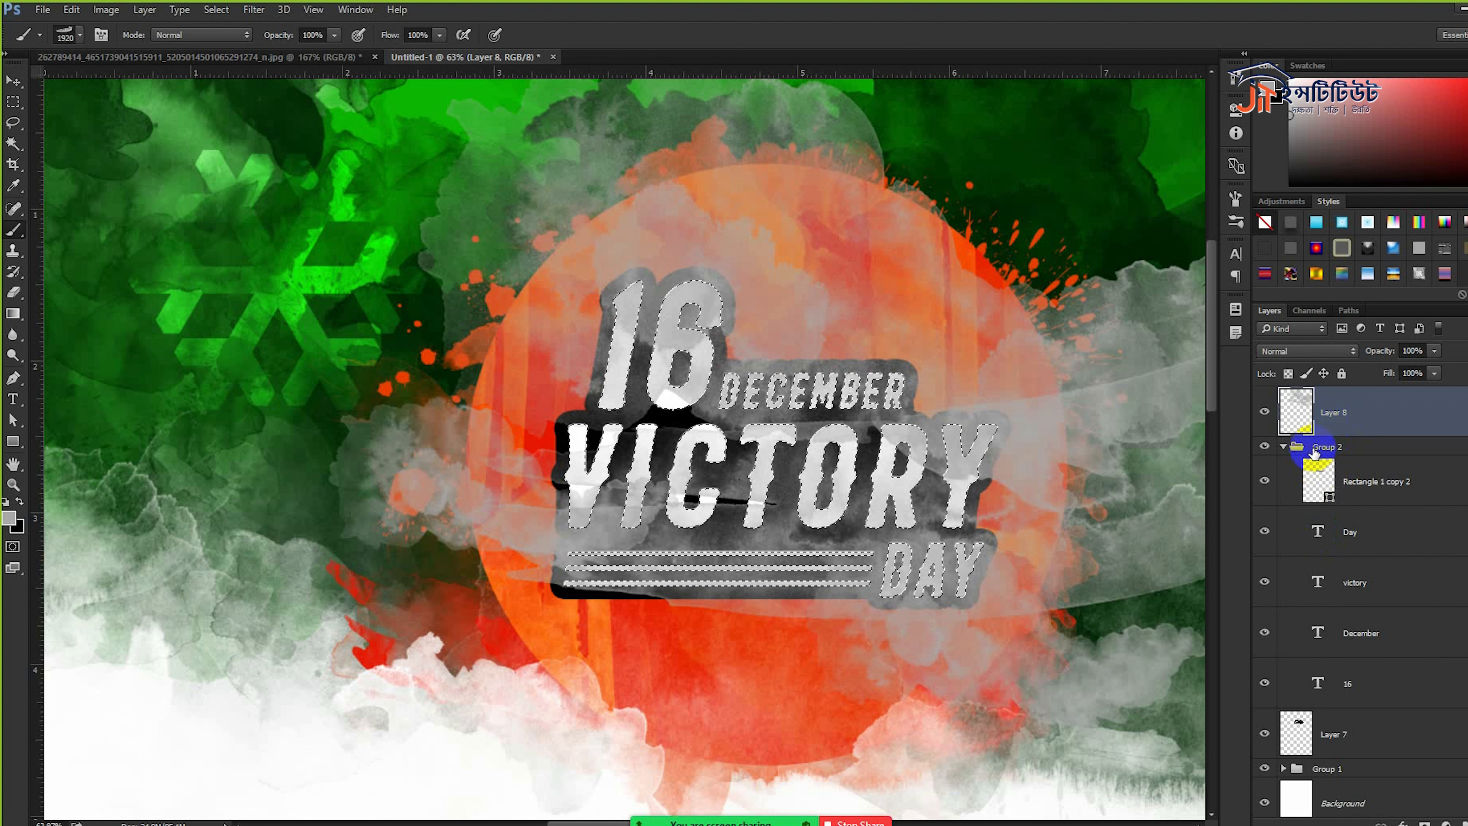
- Collapse the title group and mask the grey smoke layer to the selected title lettering and bars
{"action": "left_click", "coordinate": [1283, 447]}
{"action": "left_click", "coordinate": [1423, 820]}
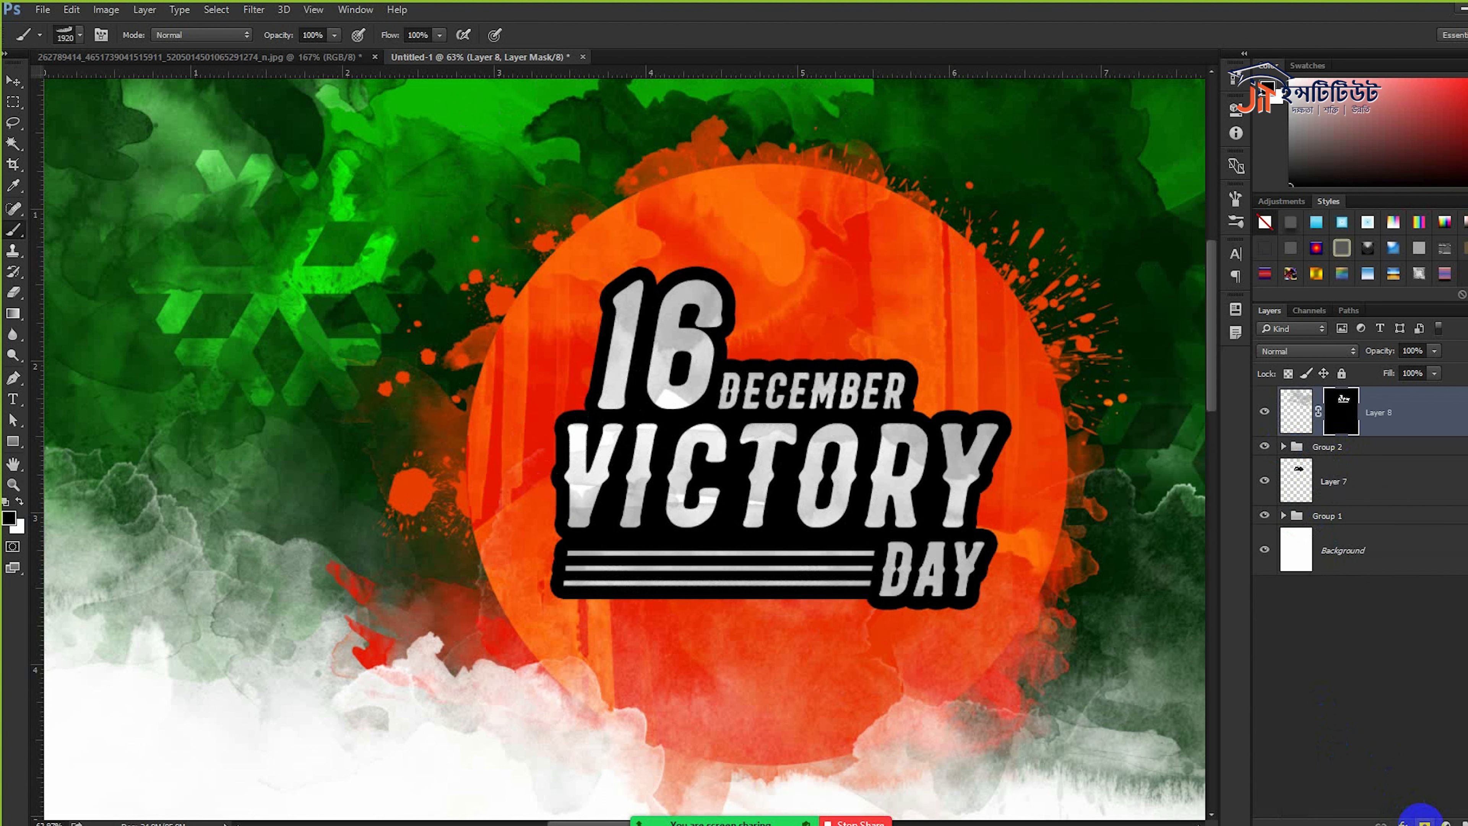
{"action": "left_click", "coordinate": [13, 81]}
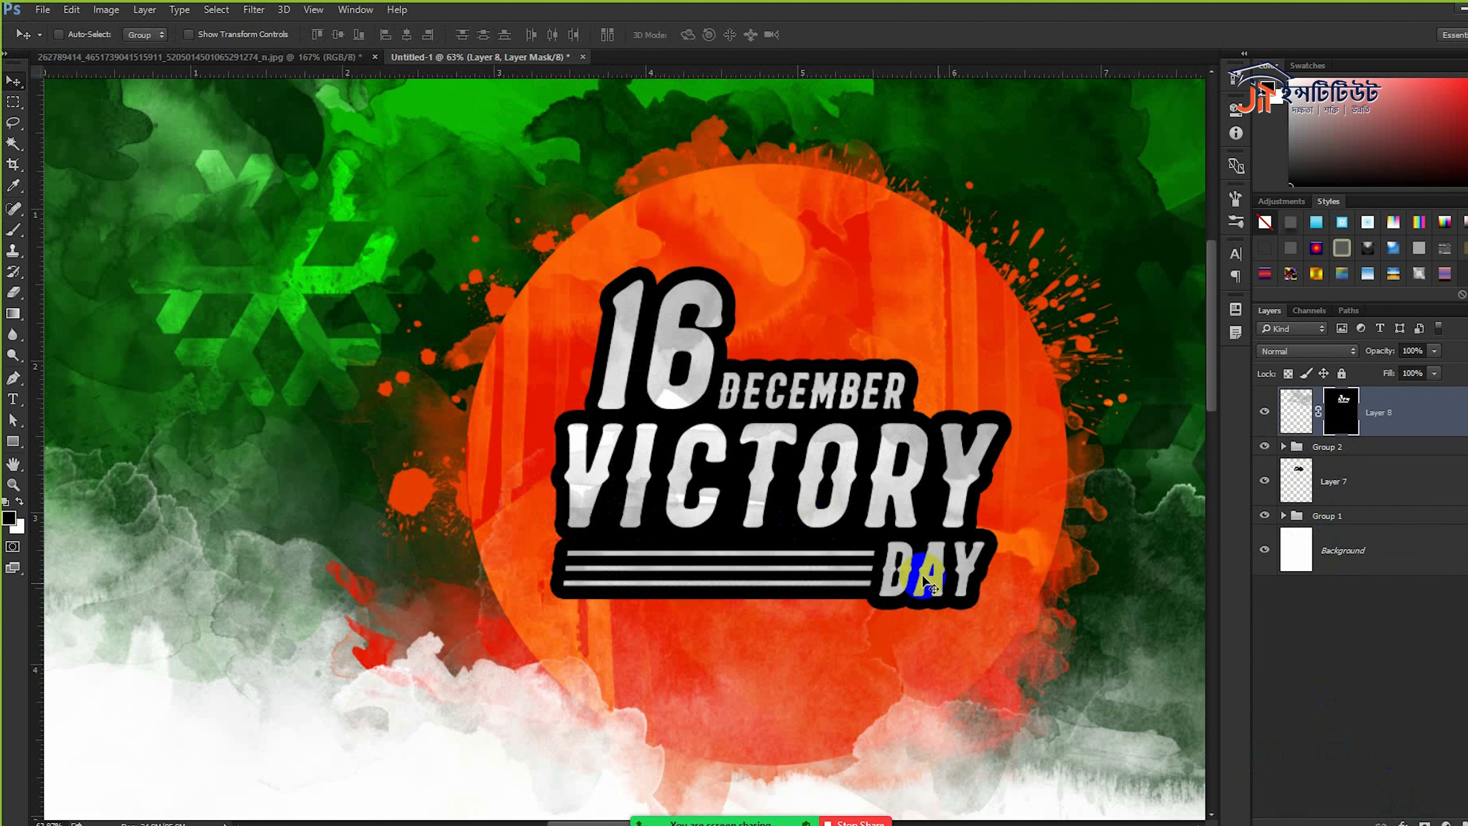
{"action": "scroll", "coordinate": [980, 586], "scroll_direction": "down", "scroll_amount": 2}
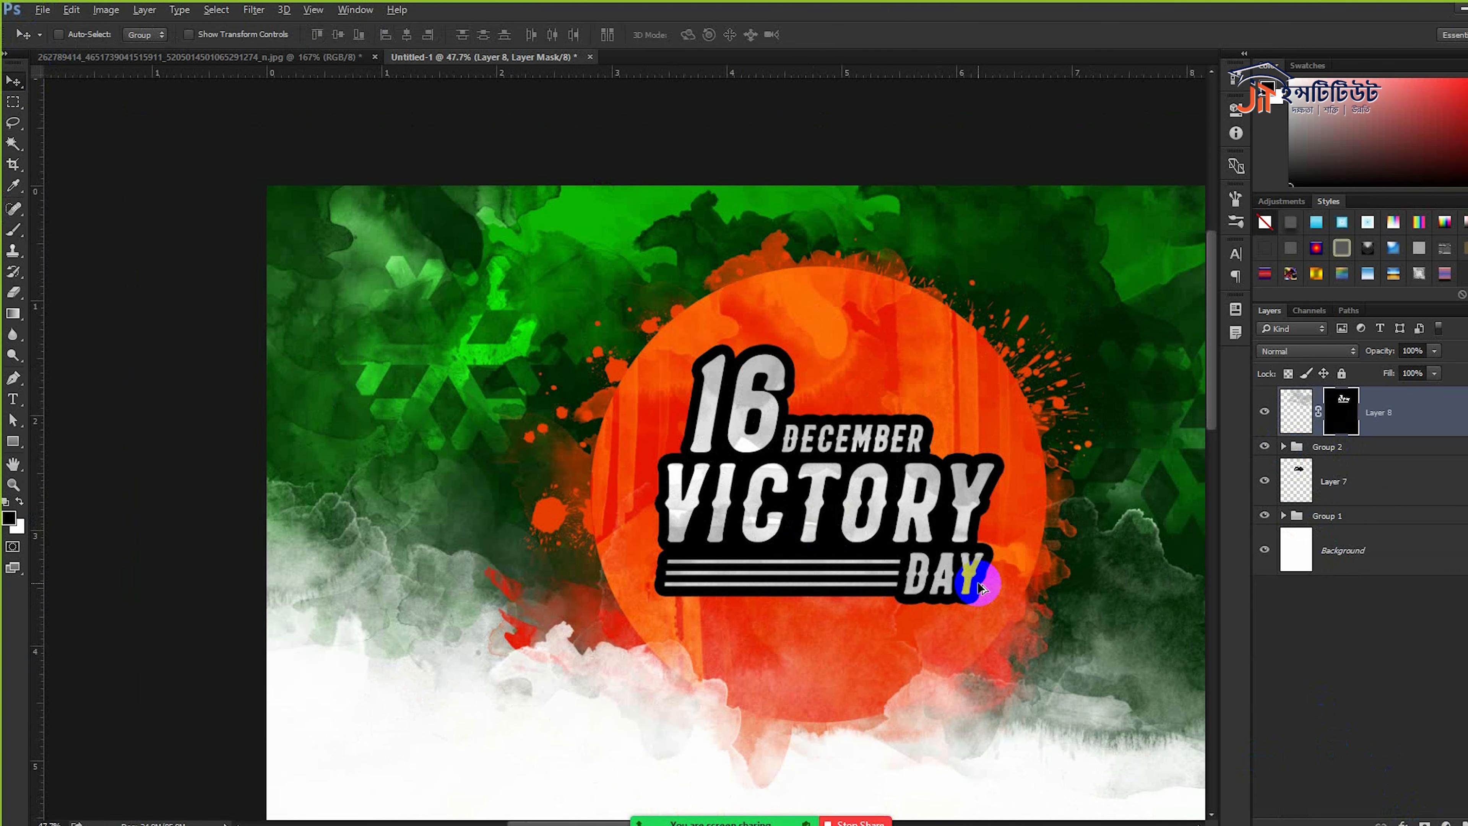
{"action": "scroll", "coordinate": [980, 585], "scroll_direction": "down", "scroll_amount": 3}
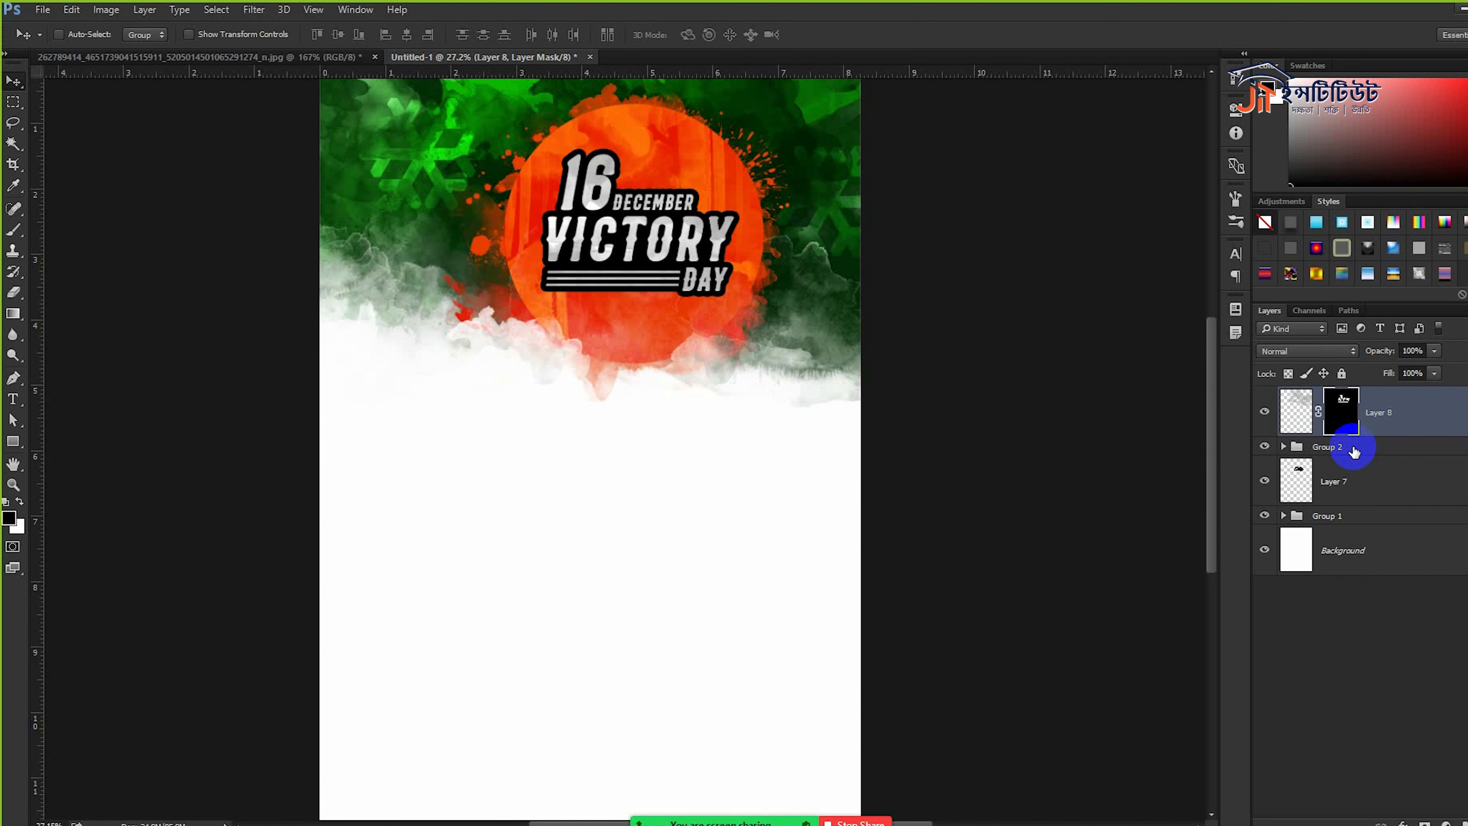
- Undo the smoke layer's mask and clear the lettering selection
{"action": "key", "text": "ctrl+z"}
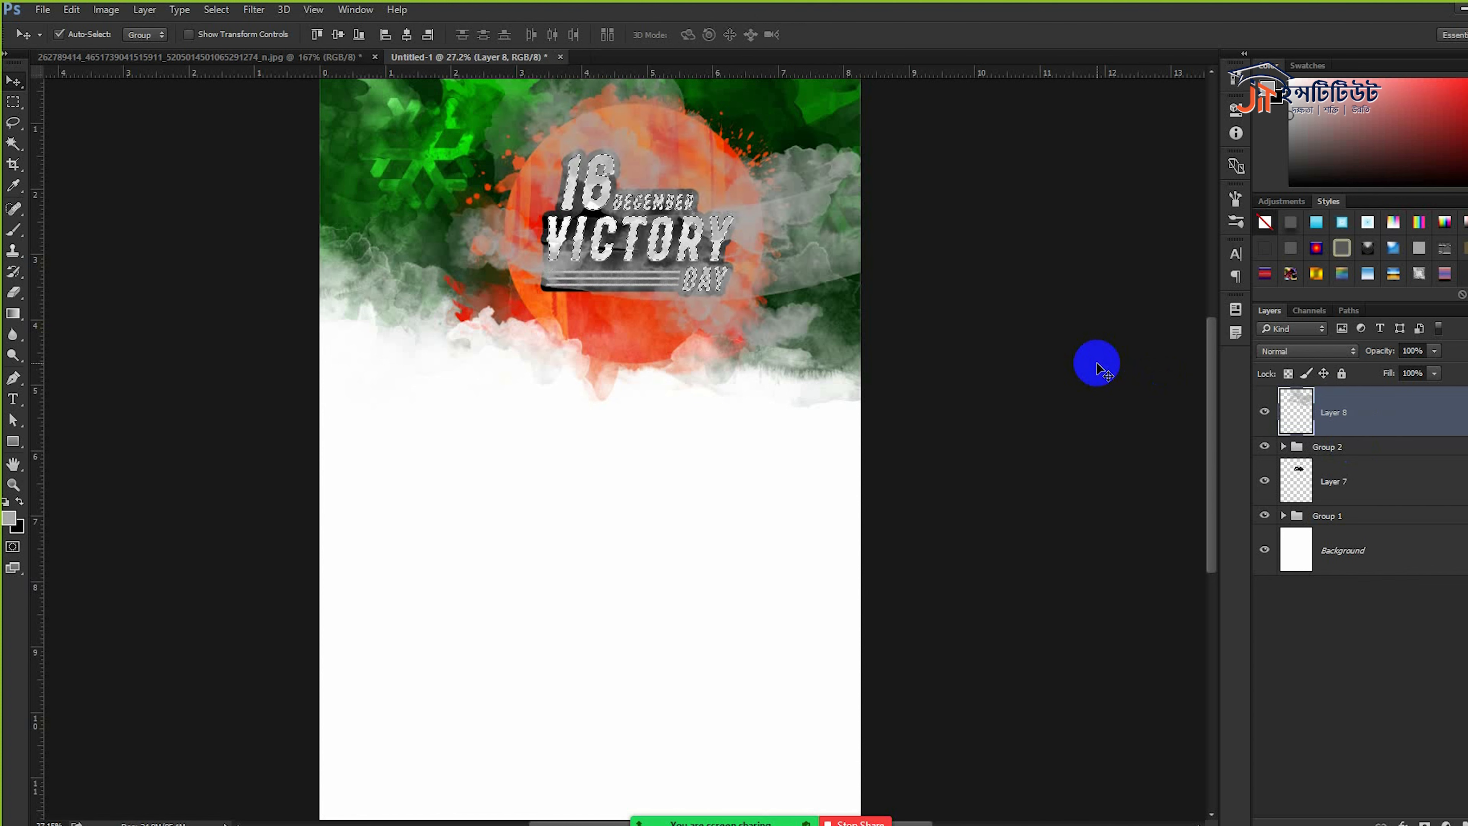
{"action": "key", "text": "ctrl+d"}
{"action": "scroll", "coordinate": [561, 193], "scroll_direction": "up", "scroll_amount": 4}
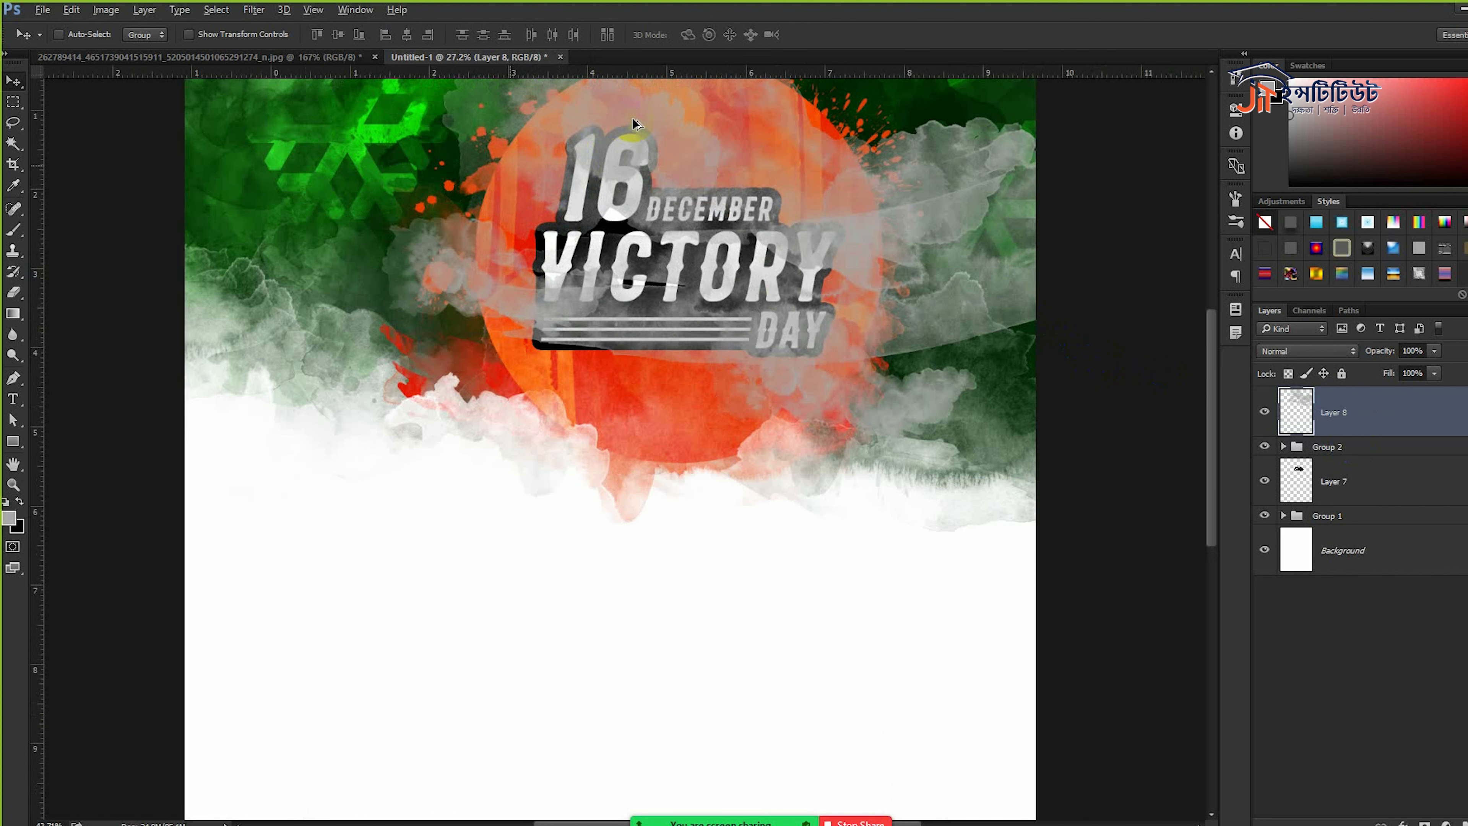
{"action": "scroll", "coordinate": [634, 121], "scroll_direction": "up", "scroll_amount": 3}
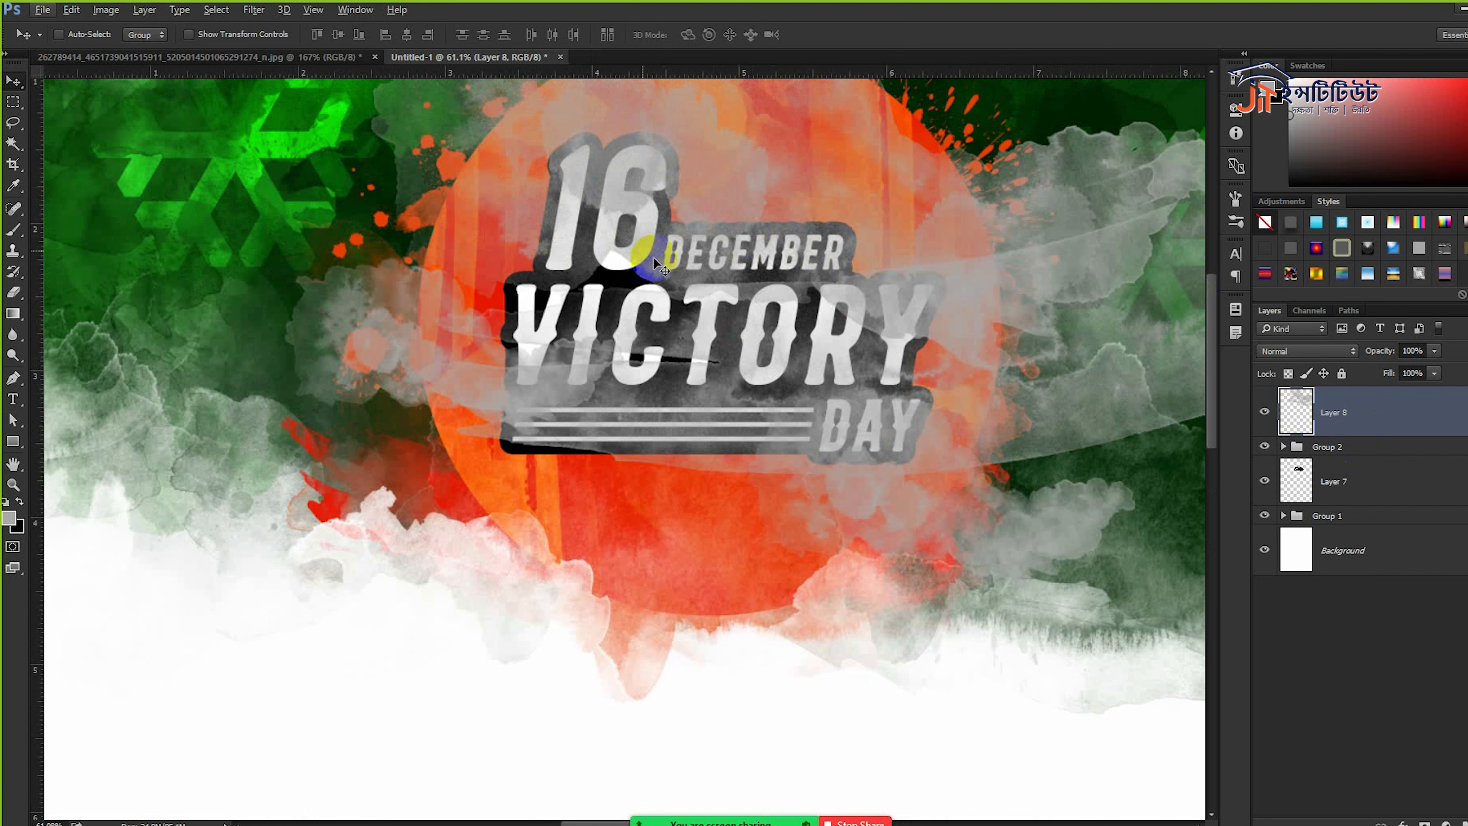
- Clip the grey smoke layer to the title group with a clipping mask
{"action": "left_click_drag", "start_coordinate": [789, 295], "coordinate": [760, 328]}
{"action": "right_click", "coordinate": [1353, 431]}
{"action": "left_click", "coordinate": [1244, 401]}
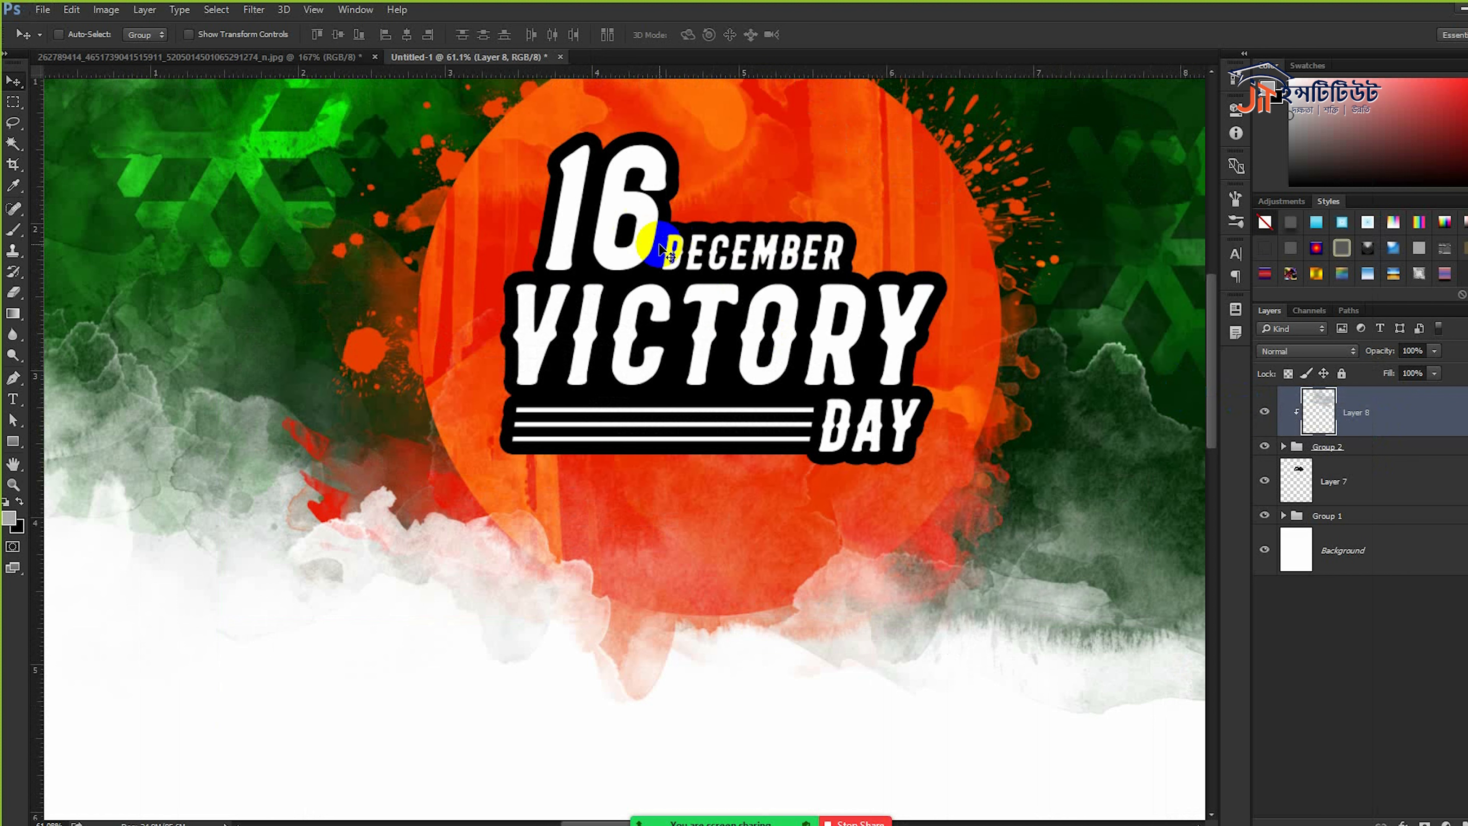
- Expand the title group's effects, toggle its Color Overlay to compare the clipped smoke, and collapse the effects again
{"action": "left_click", "coordinate": [1467, 447]}
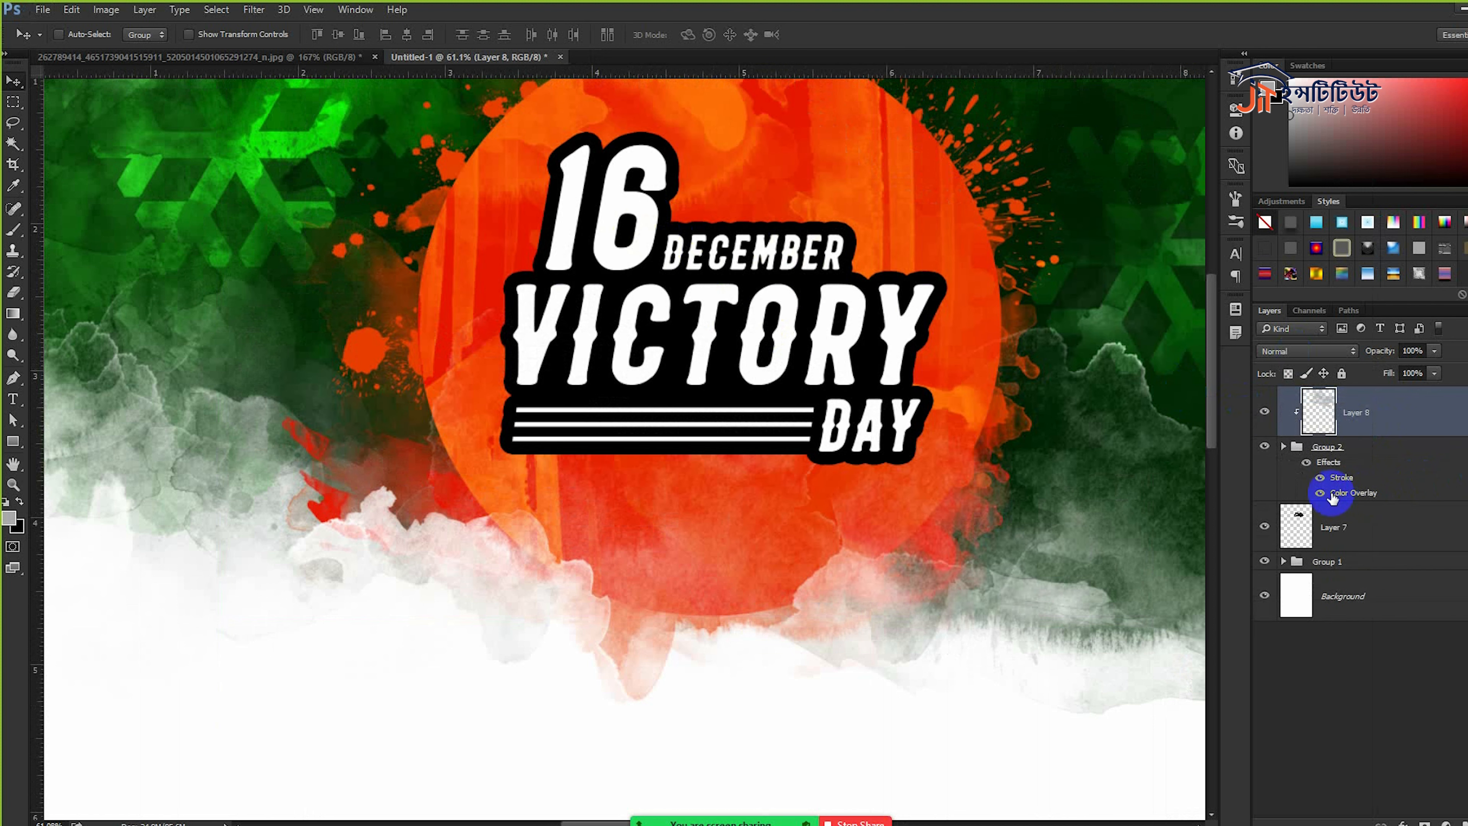
{"action": "left_click", "coordinate": [1320, 494]}
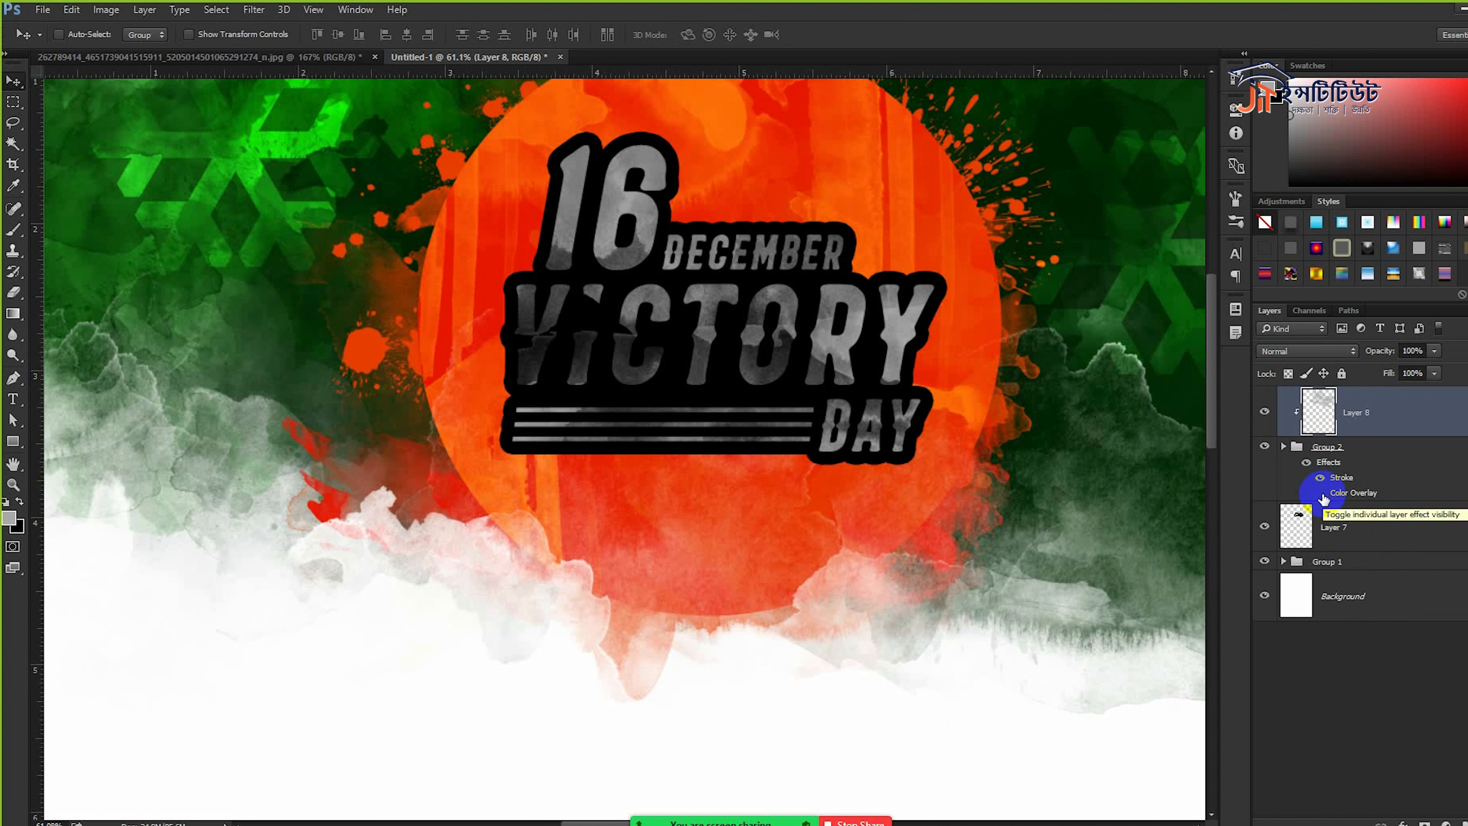
{"action": "left_click", "coordinate": [1322, 496]}
{"action": "left_click", "coordinate": [1322, 496]}
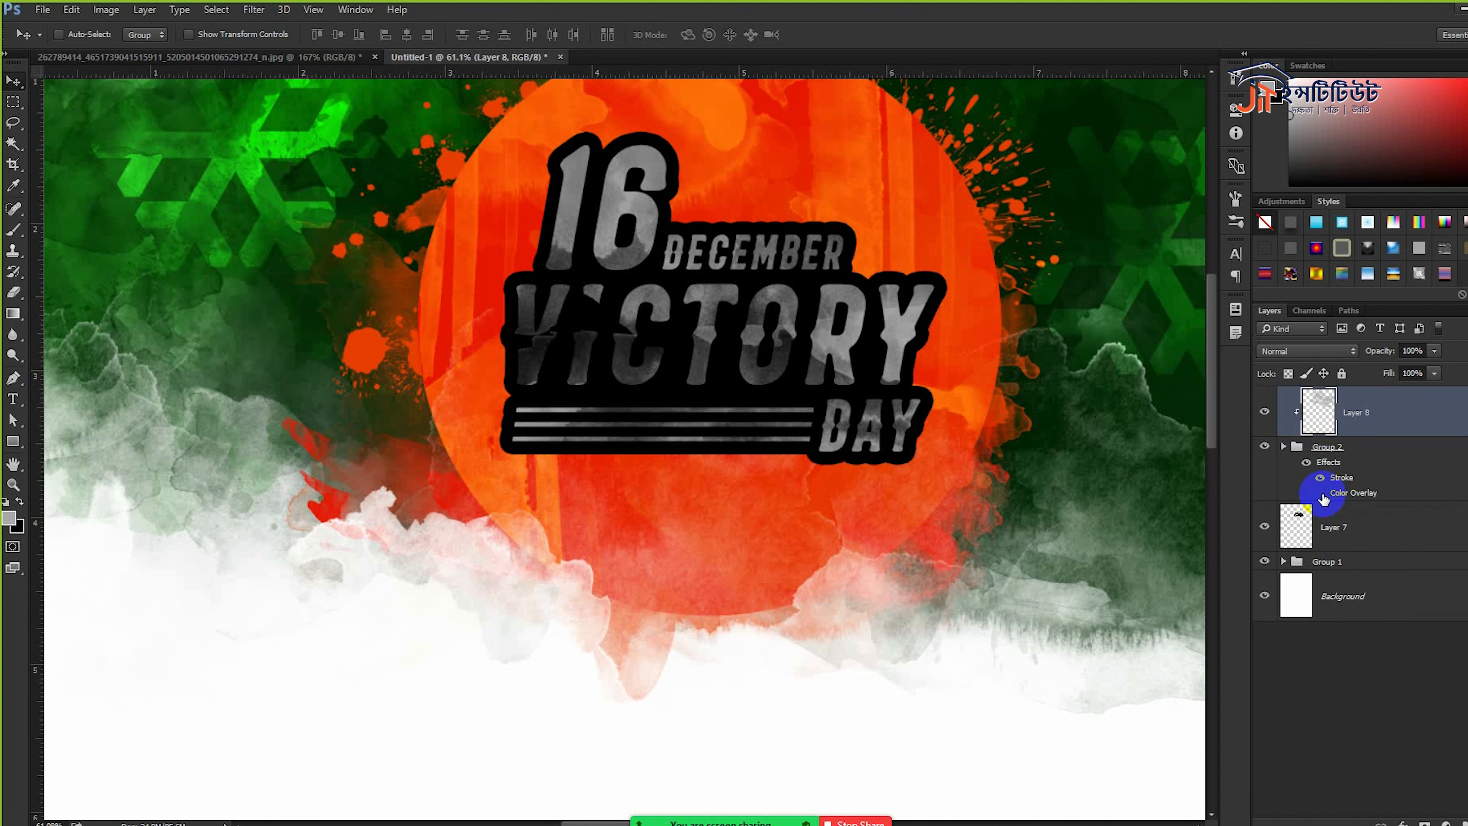
{"action": "left_click", "coordinate": [1323, 496]}
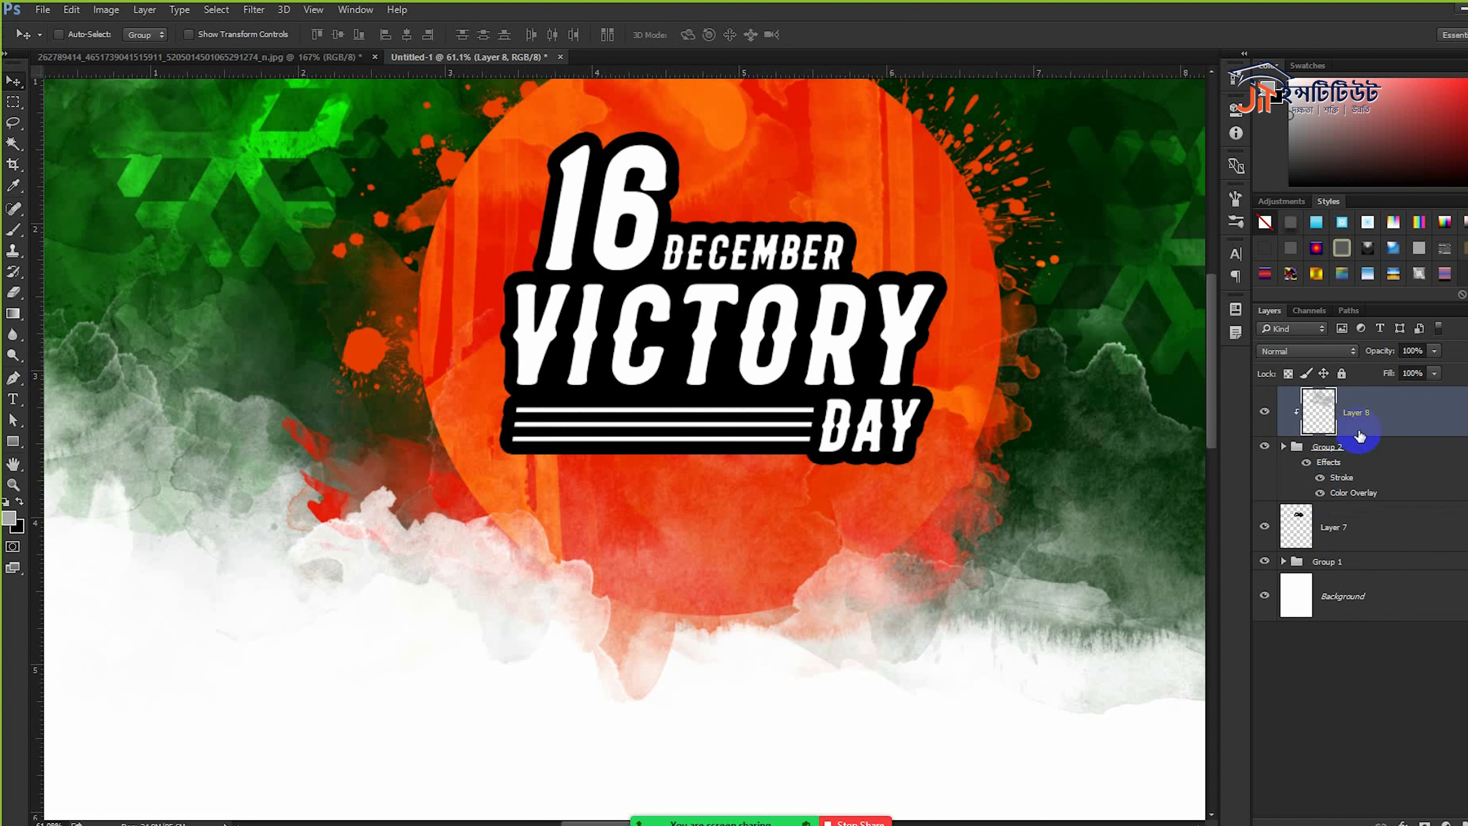
{"action": "left_click", "coordinate": [1457, 454]}
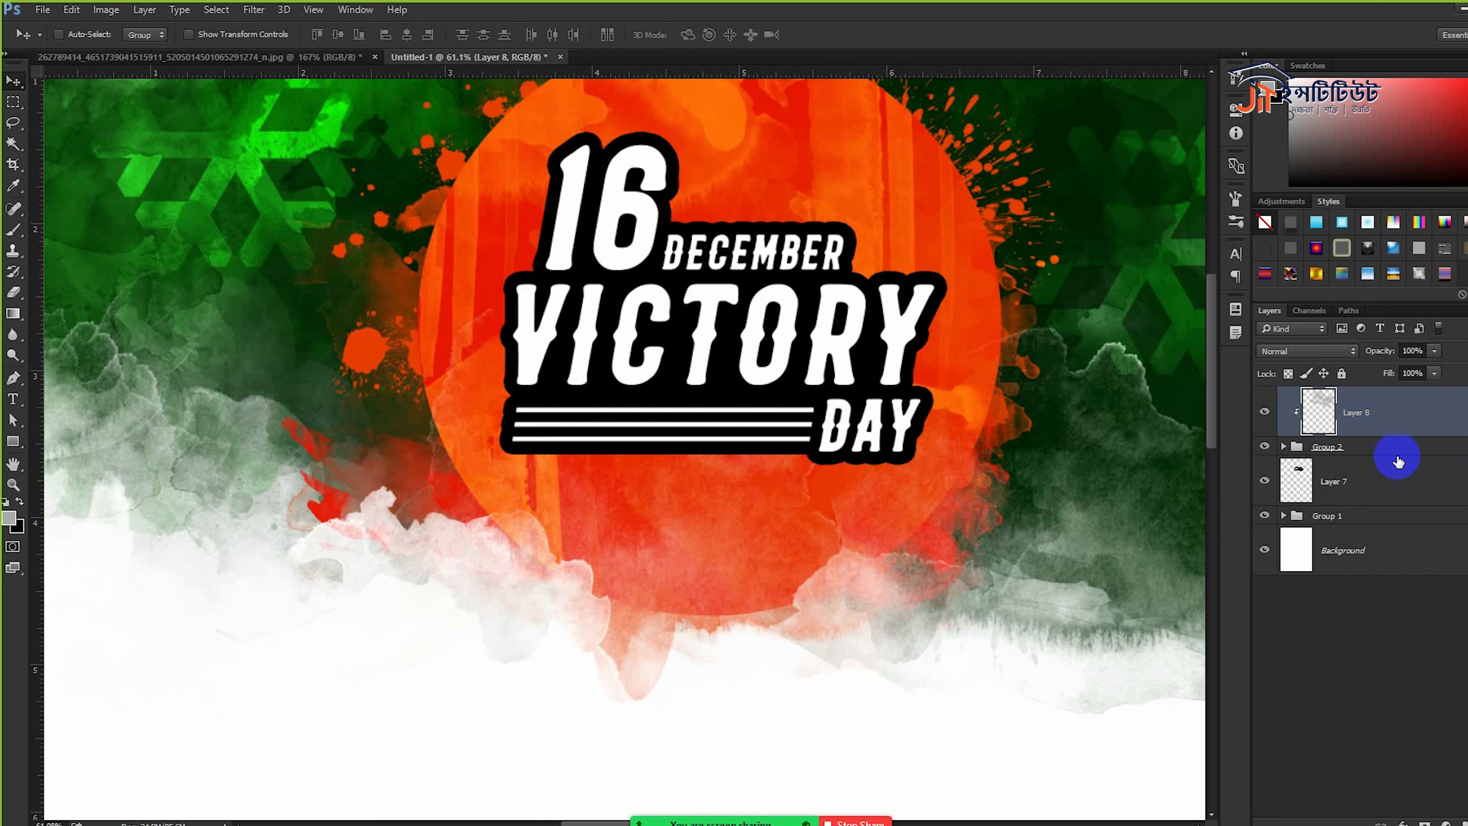
- Convert the title group to a smart object and try to mask the smoke layer with its loaded outline
{"action": "left_click", "coordinate": [1330, 455]}
{"action": "right_click", "coordinate": [1331, 455]}
{"action": "left_click", "coordinate": [1226, 480]}
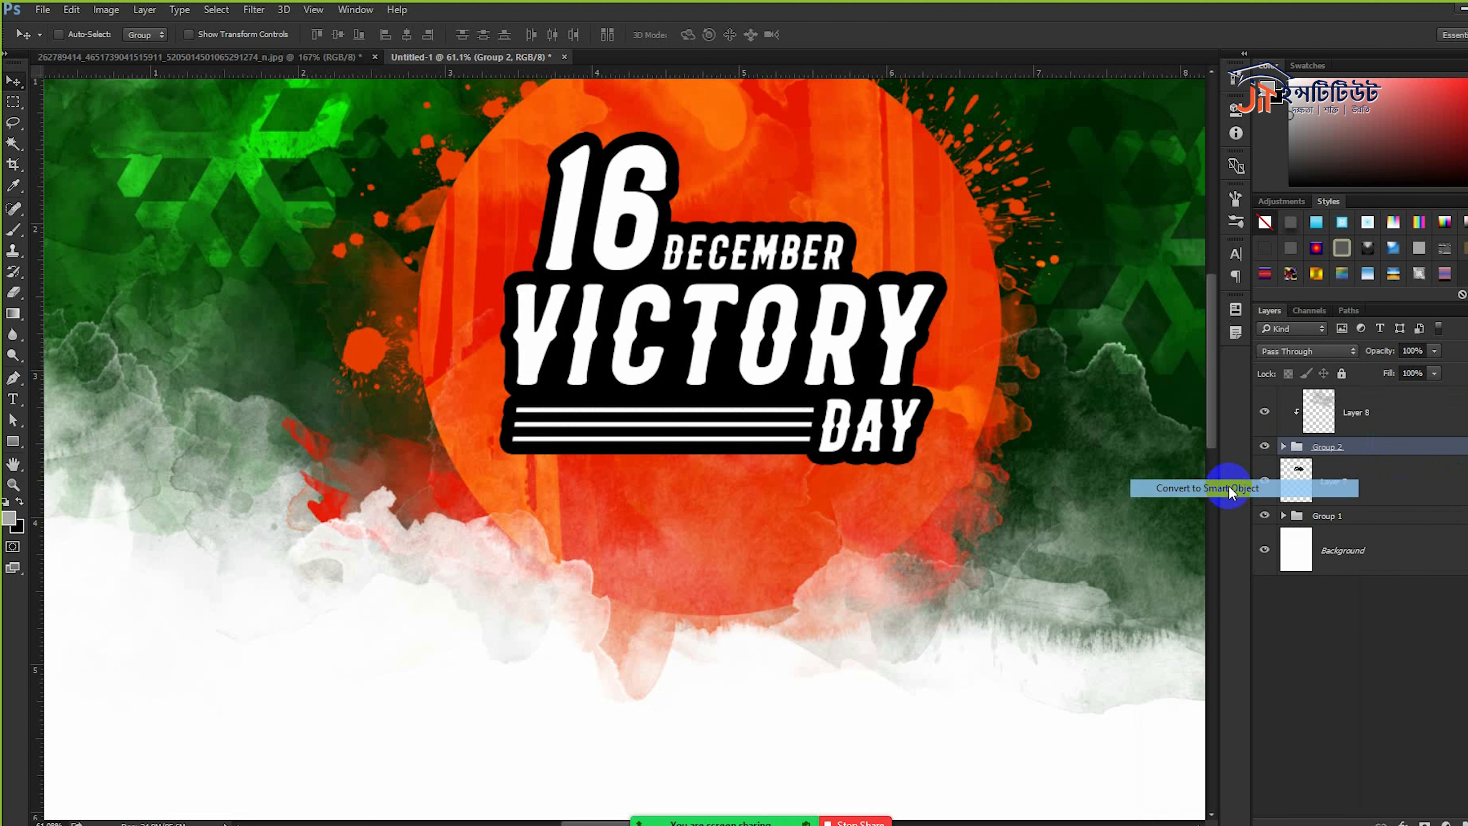
{"action": "left_click", "coordinate": [1299, 462], "text": "ctrl"}
{"action": "left_click", "coordinate": [1318, 422]}
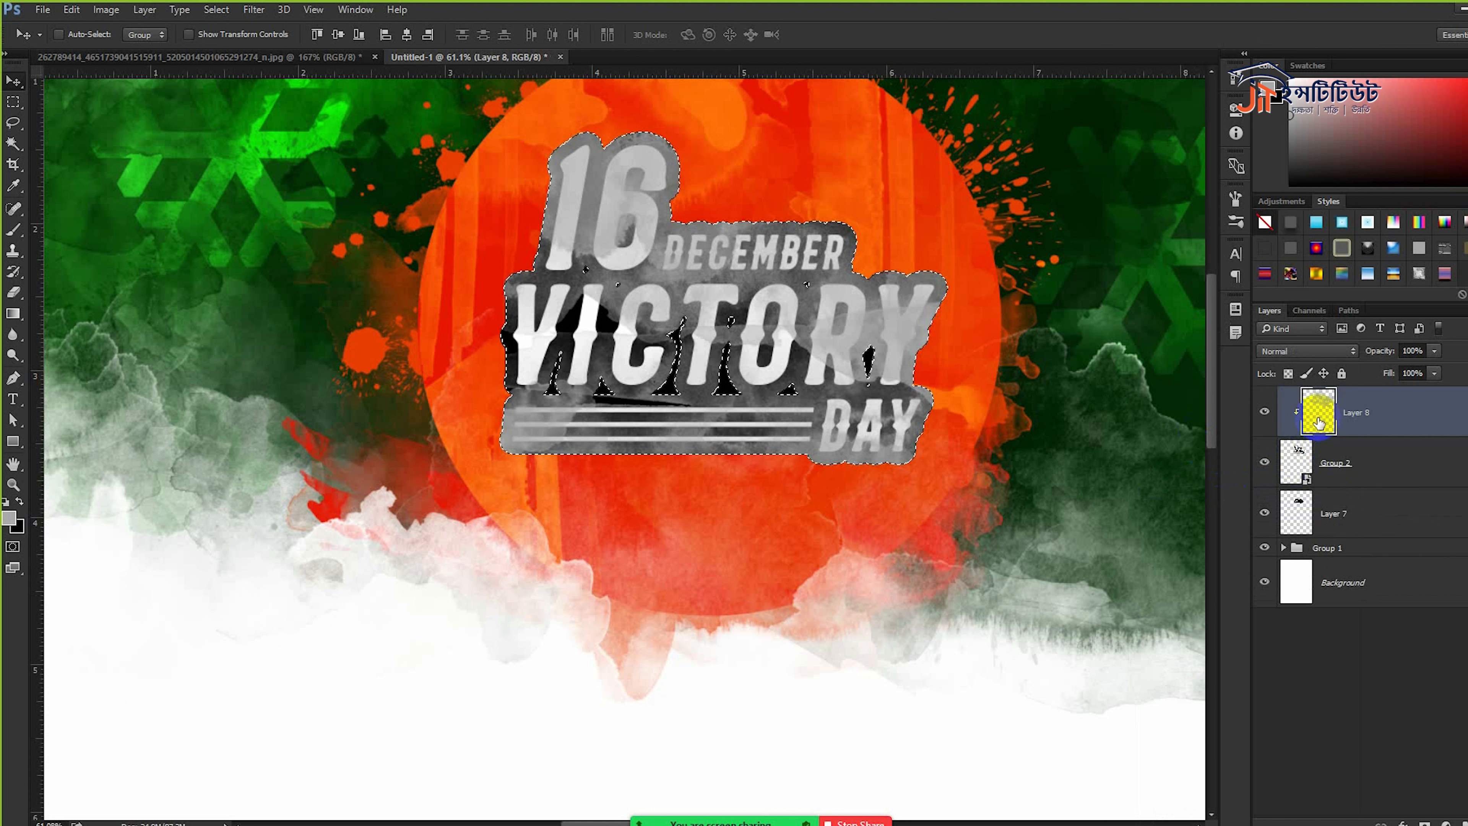
{"action": "left_click", "coordinate": [1425, 821]}
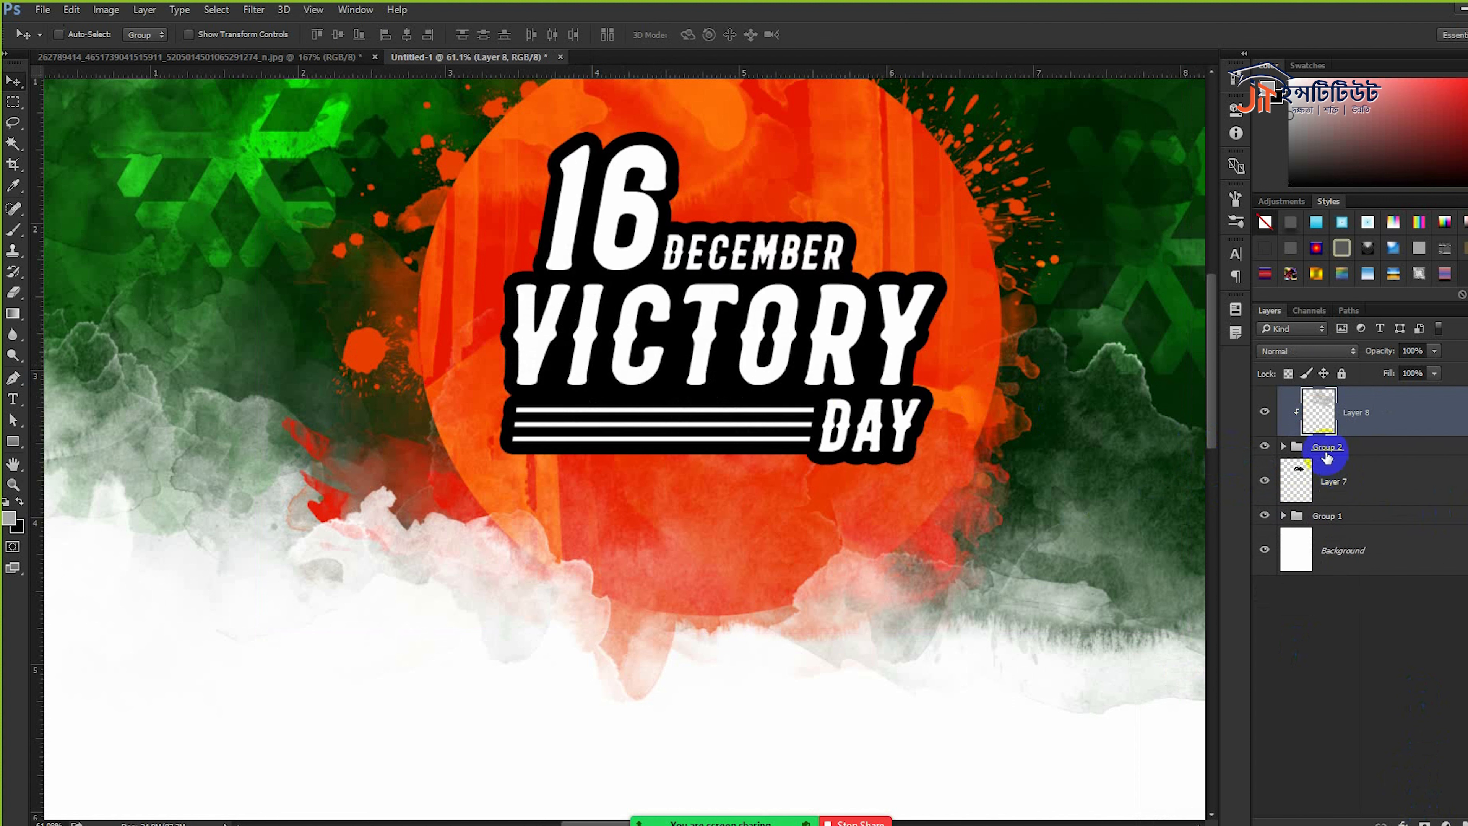
- Expand the title group and load the outlines of its text layers and bar shape as one selection
{"action": "left_click", "coordinate": [1297, 449]}
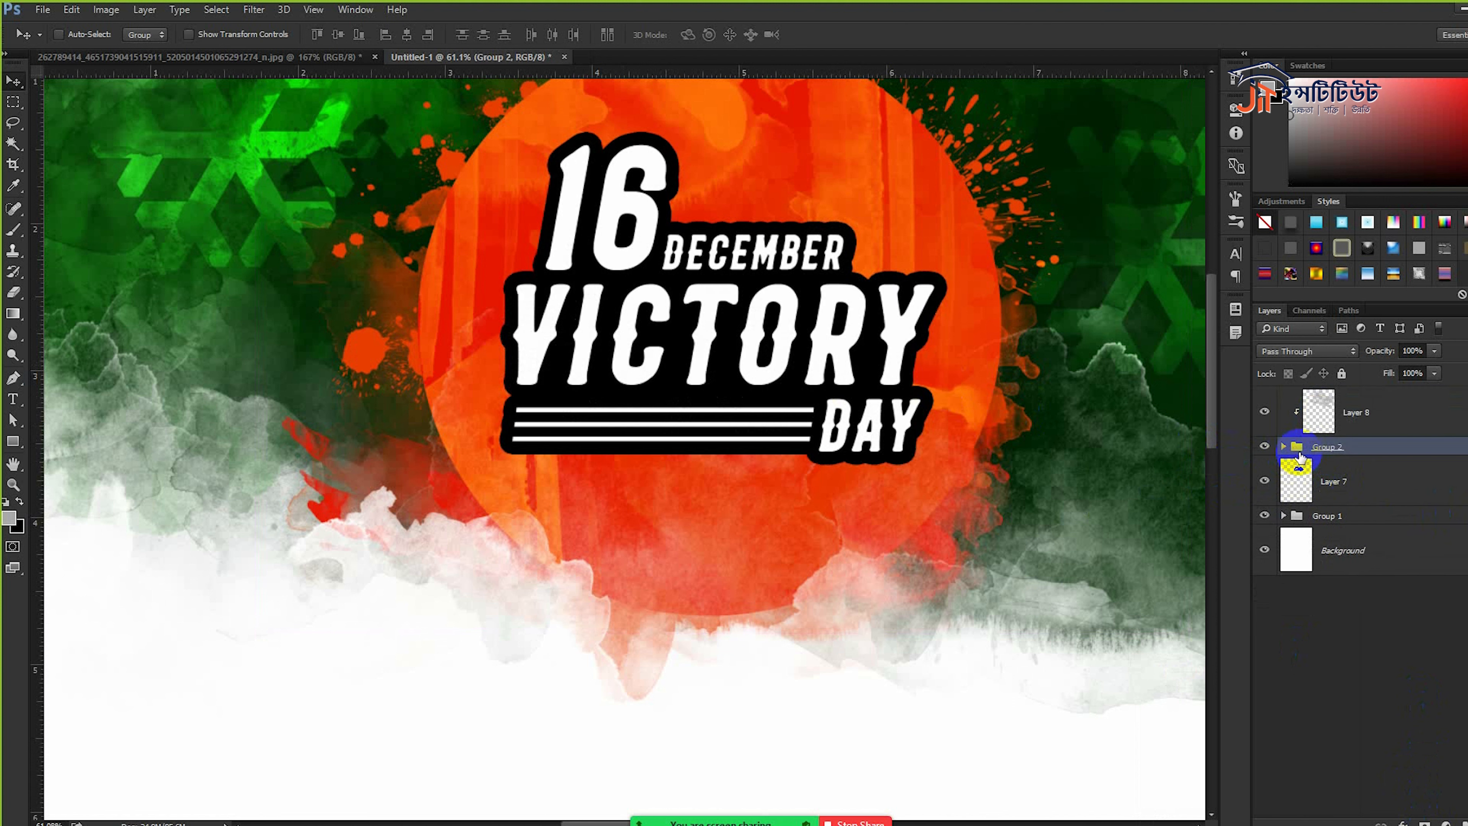
{"action": "left_click", "coordinate": [1281, 449]}
{"action": "left_click", "coordinate": [1379, 535]}
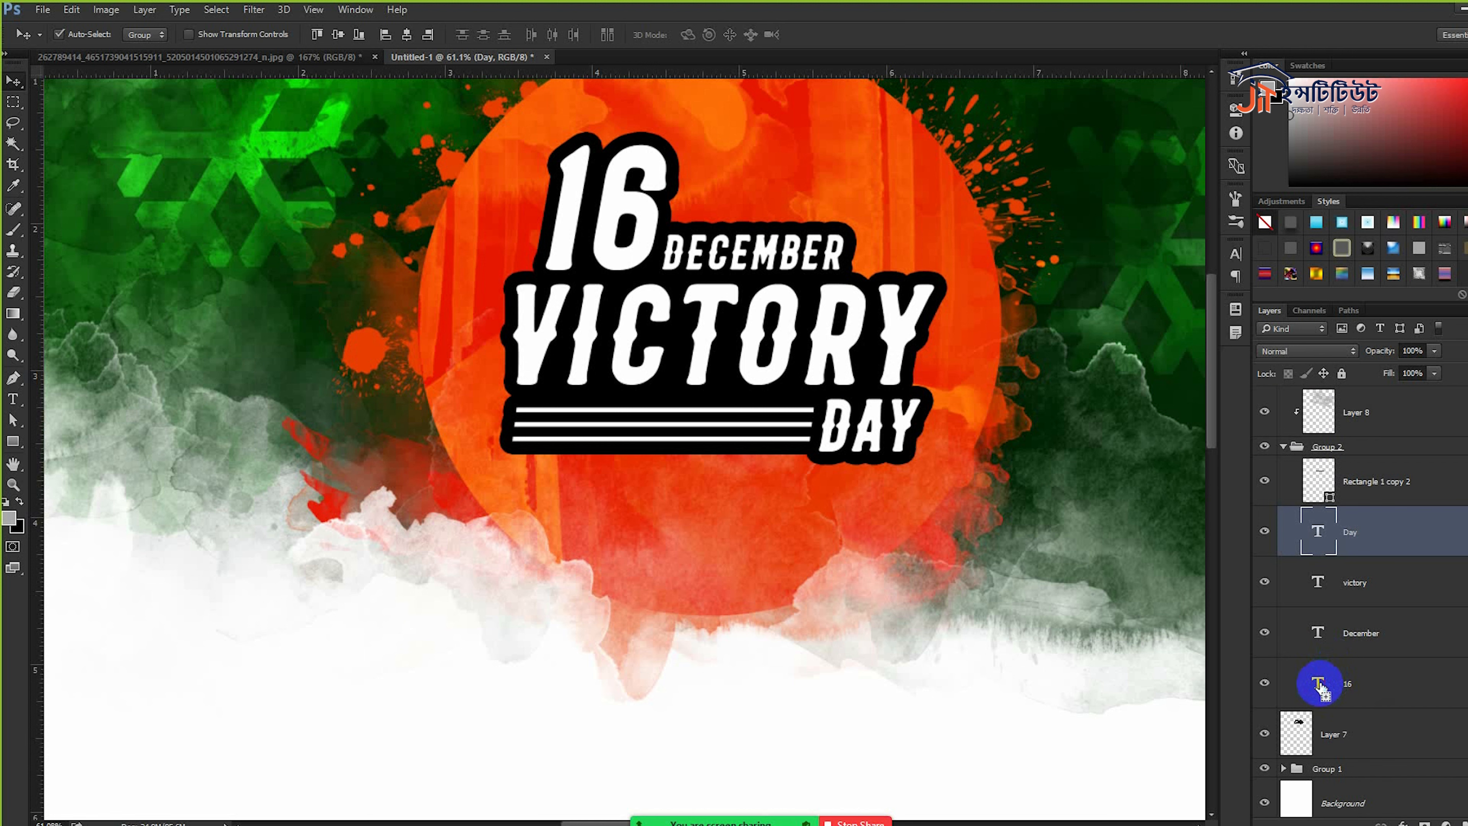
{"action": "left_click", "coordinate": [1320, 686], "text": "ctrl"}
{"action": "left_click", "coordinate": [1318, 586], "text": "ctrl+shift"}
{"action": "left_click", "coordinate": [1318, 480], "text": "ctrl+shift"}
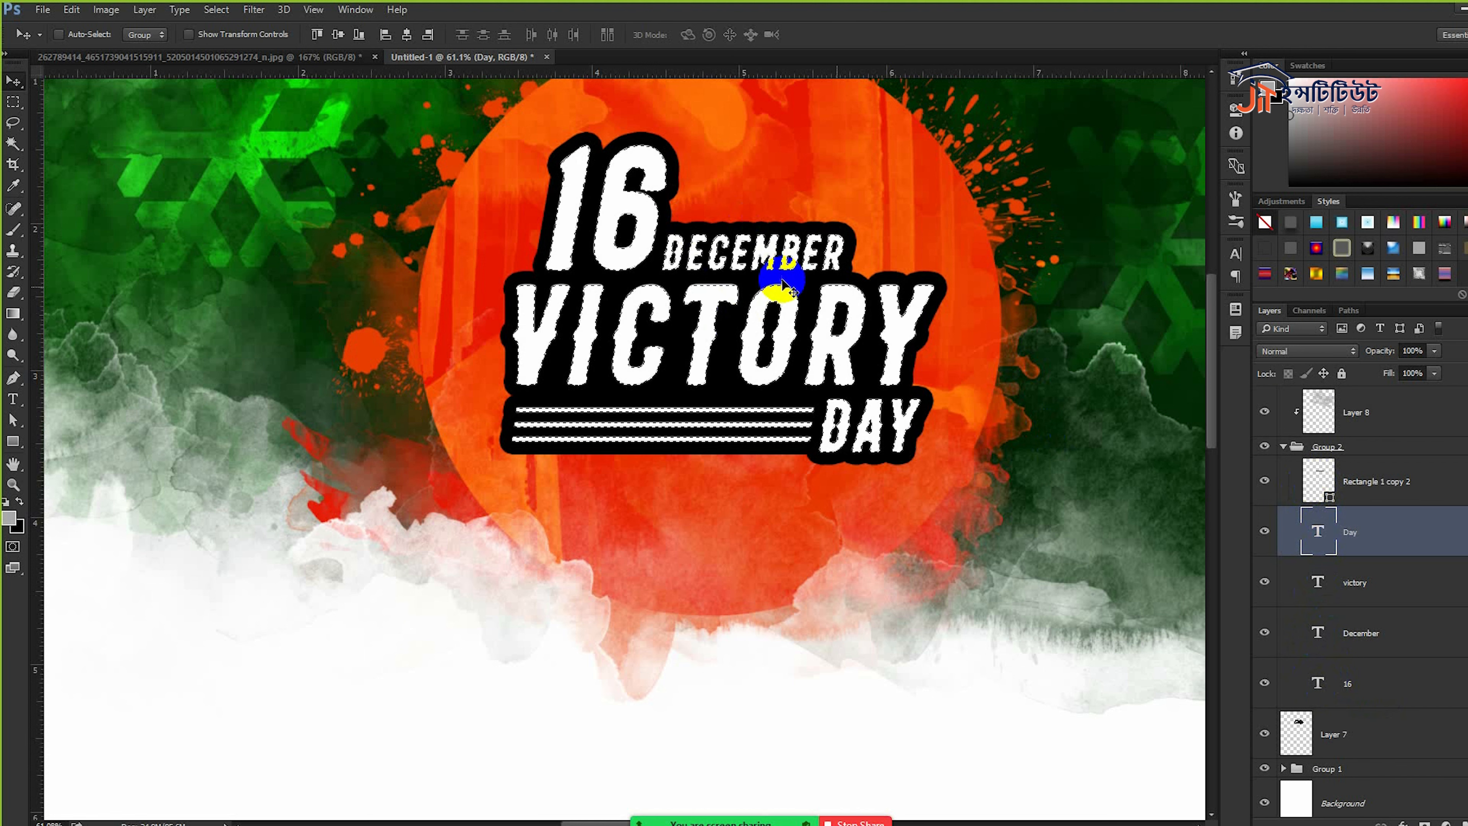
- Add a layer mask to the grey smoke layer from the lettering selection and release its clipping mask
{"action": "left_click", "coordinate": [1282, 446]}
{"action": "left_click", "coordinate": [1319, 412]}
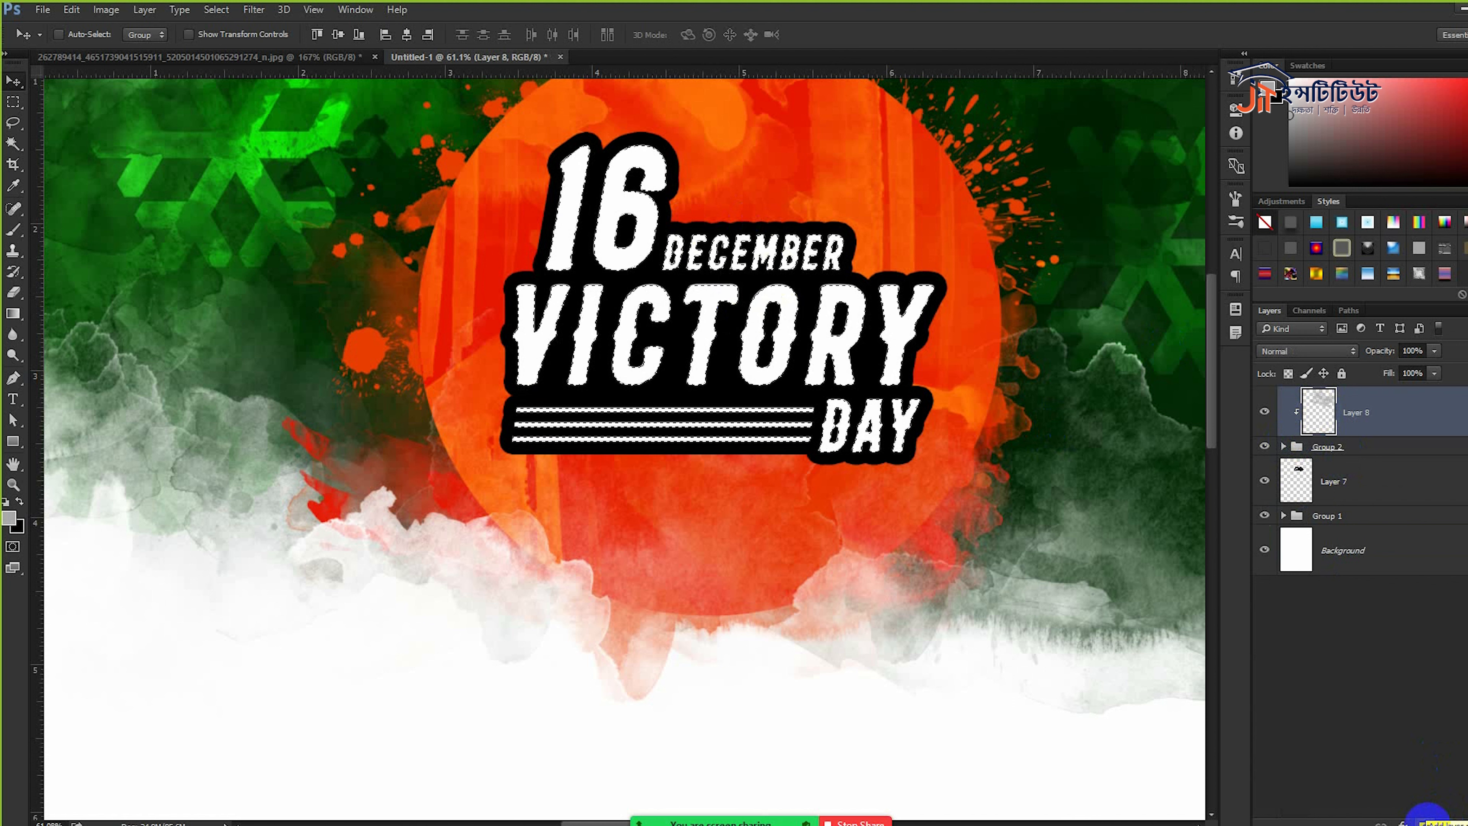
{"action": "left_click", "coordinate": [1423, 822]}
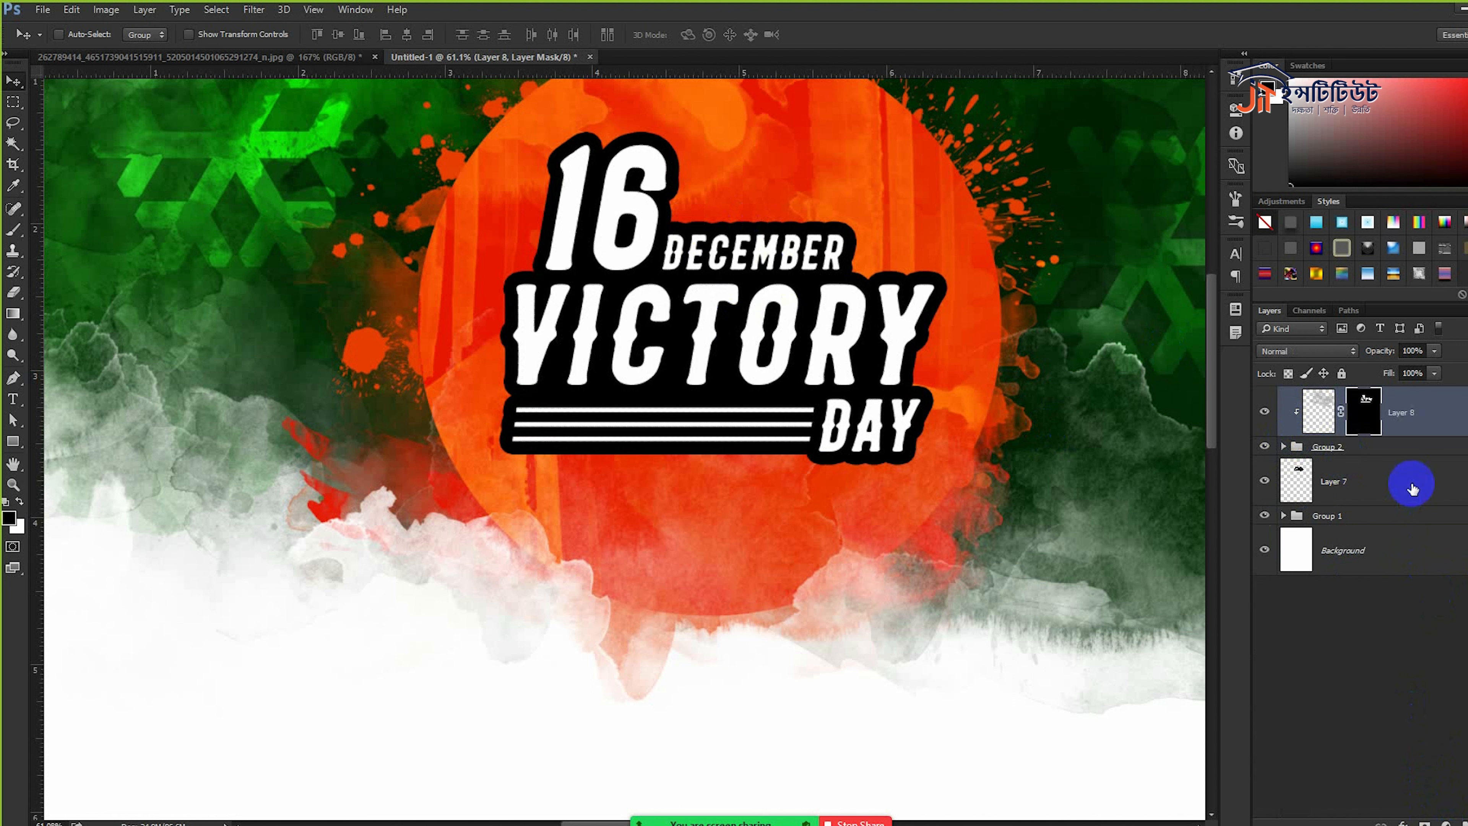
{"action": "left_click", "coordinate": [1413, 435], "text": "alt"}
- Nudge the masked smoke layer slightly up and to the right over the title lettering
{"action": "left_click_drag", "start_coordinate": [722, 341], "coordinate": [1070, 265]}
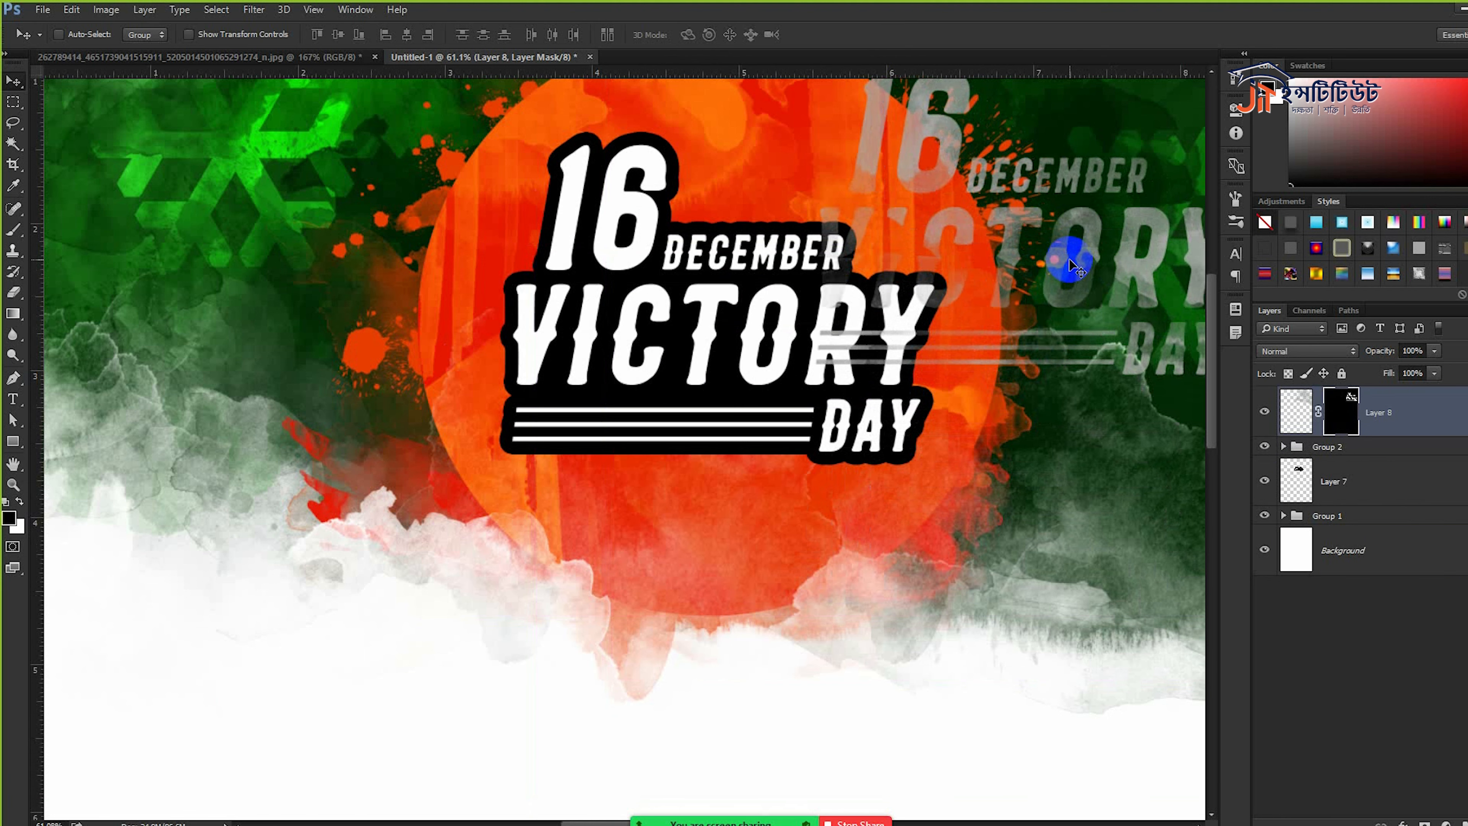
{"action": "key", "text": "ctrl+z"}
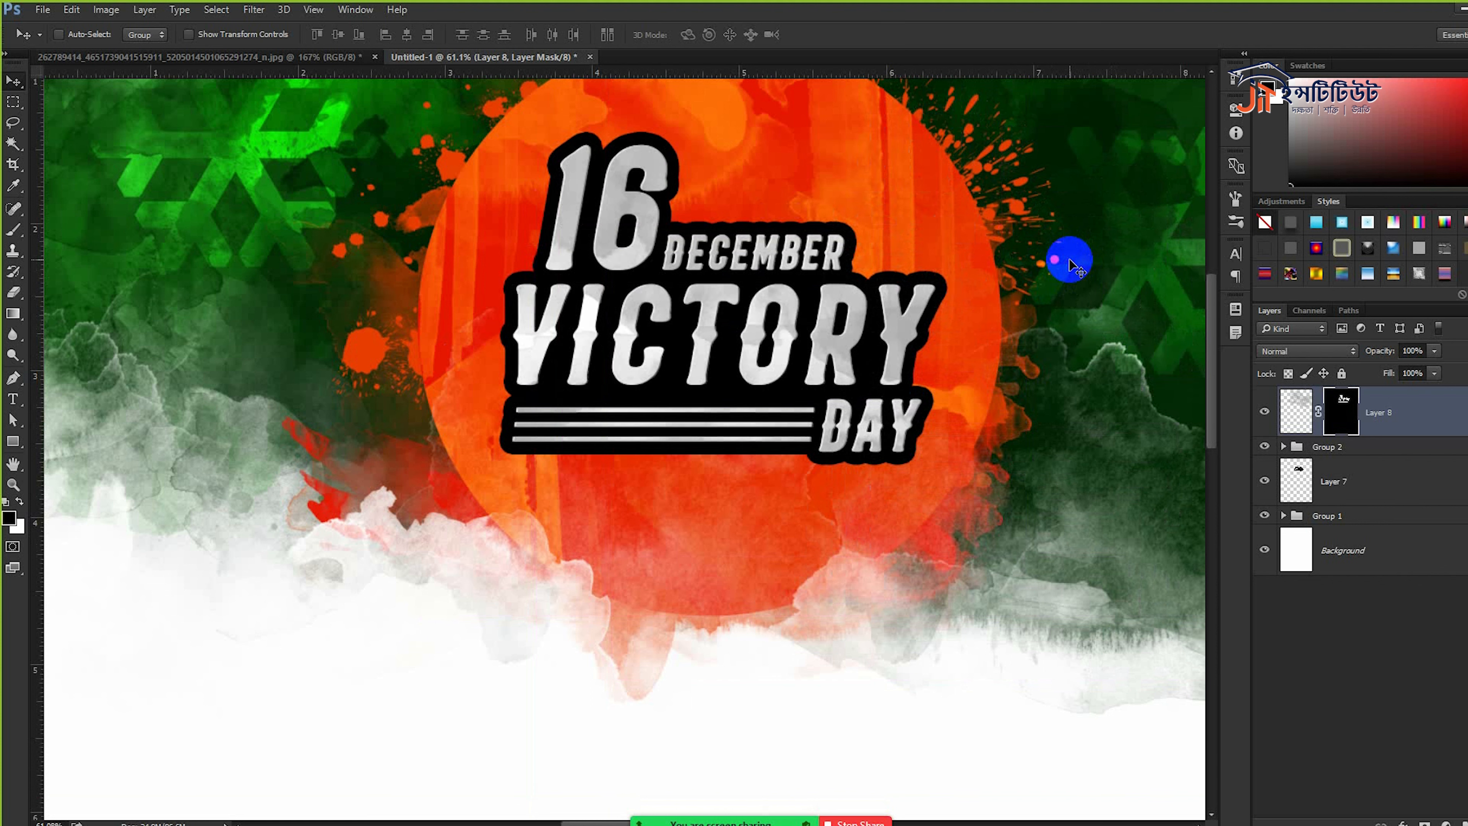
{"action": "key", "text": "Up"}
{"action": "key", "text": "Up"}
{"action": "key", "text": "Right"}
{"action": "key", "text": "Right"}
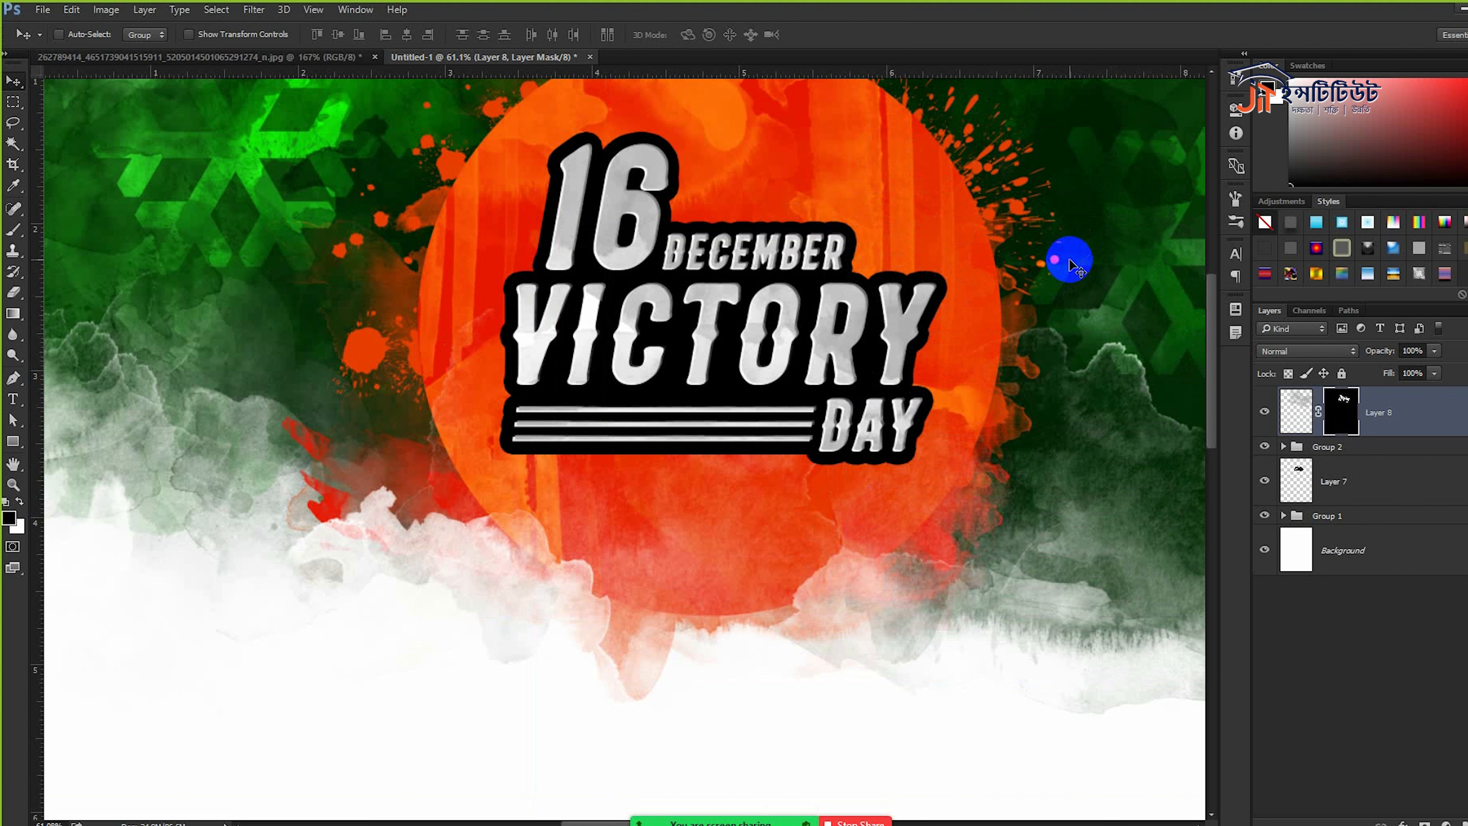
- Draw a dark green rectangle of about 743 by 114 px above December, extending across the circle's upper right edge
{"action": "scroll", "coordinate": [976, 382], "scroll_direction": "down", "scroll_amount": 3}
{"action": "scroll", "coordinate": [982, 385], "scroll_direction": "down", "scroll_amount": 2}
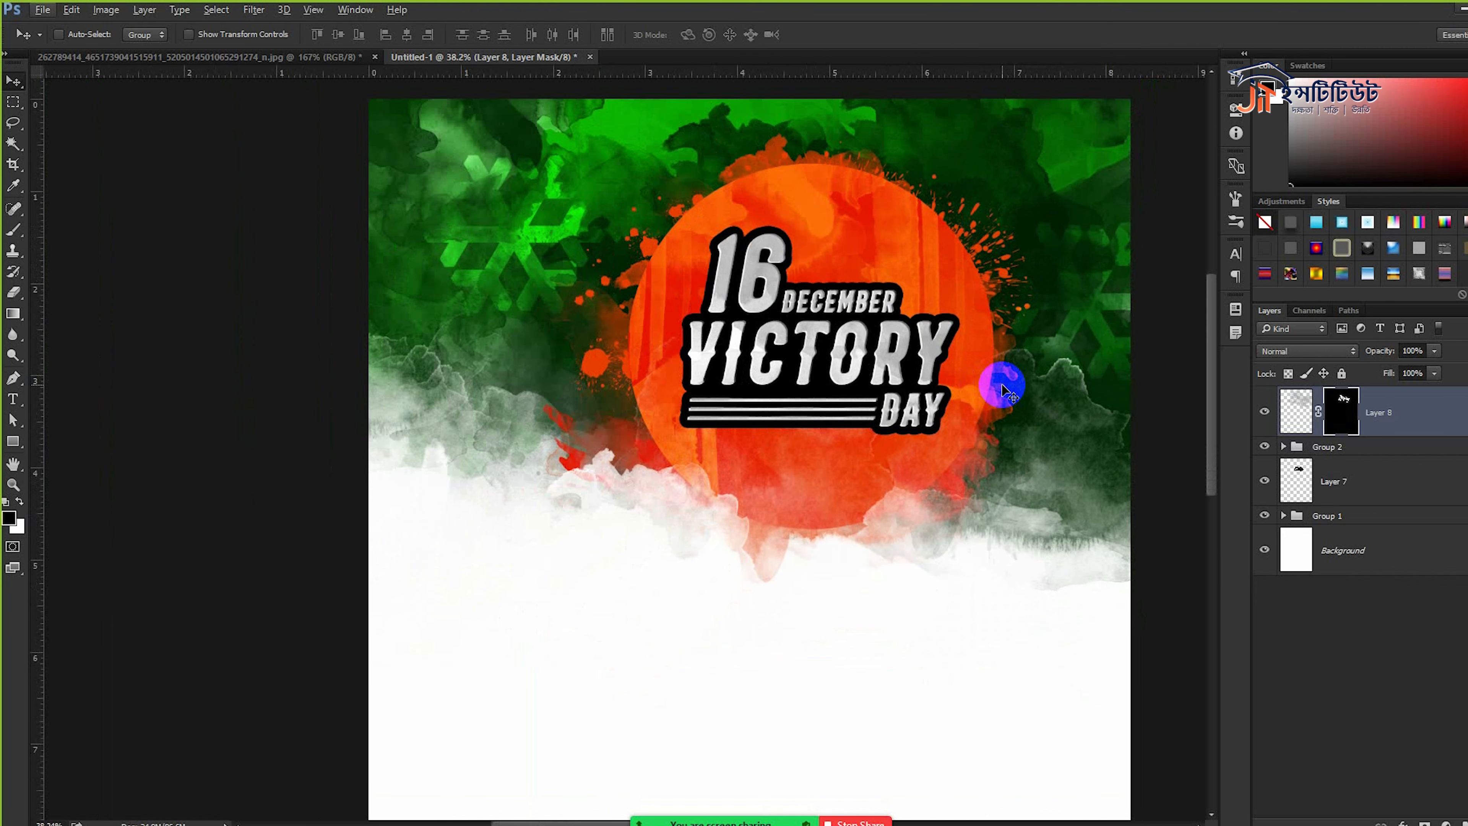
{"action": "scroll", "coordinate": [1003, 386], "scroll_direction": "down", "scroll_amount": 5}
{"action": "scroll", "coordinate": [1003, 386], "scroll_direction": "up", "scroll_amount": 4}
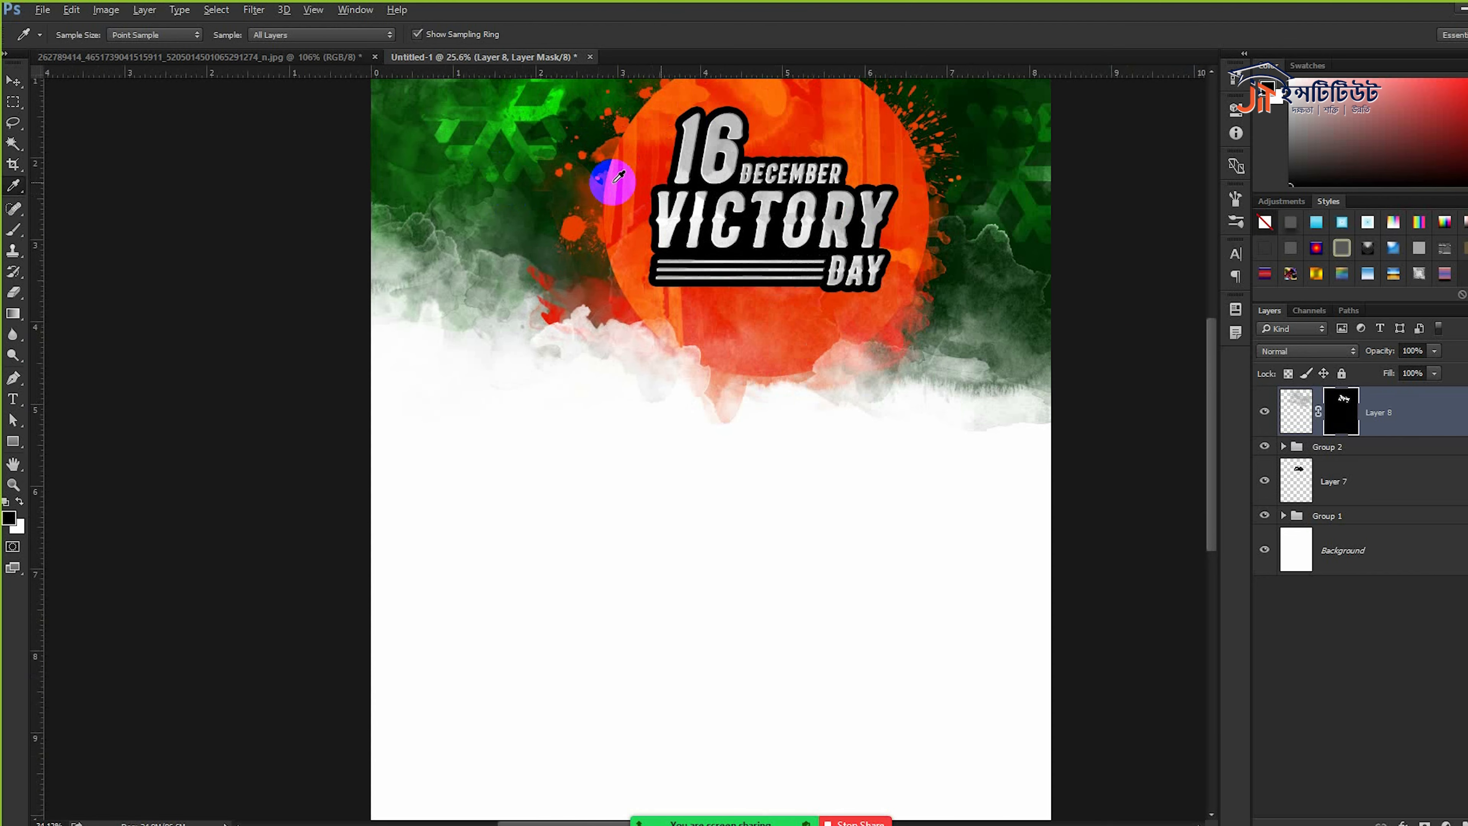
{"action": "scroll", "coordinate": [678, 180], "scroll_direction": "up", "scroll_amount": 2}
{"action": "scroll", "coordinate": [673, 379], "scroll_direction": "up", "scroll_amount": 4}
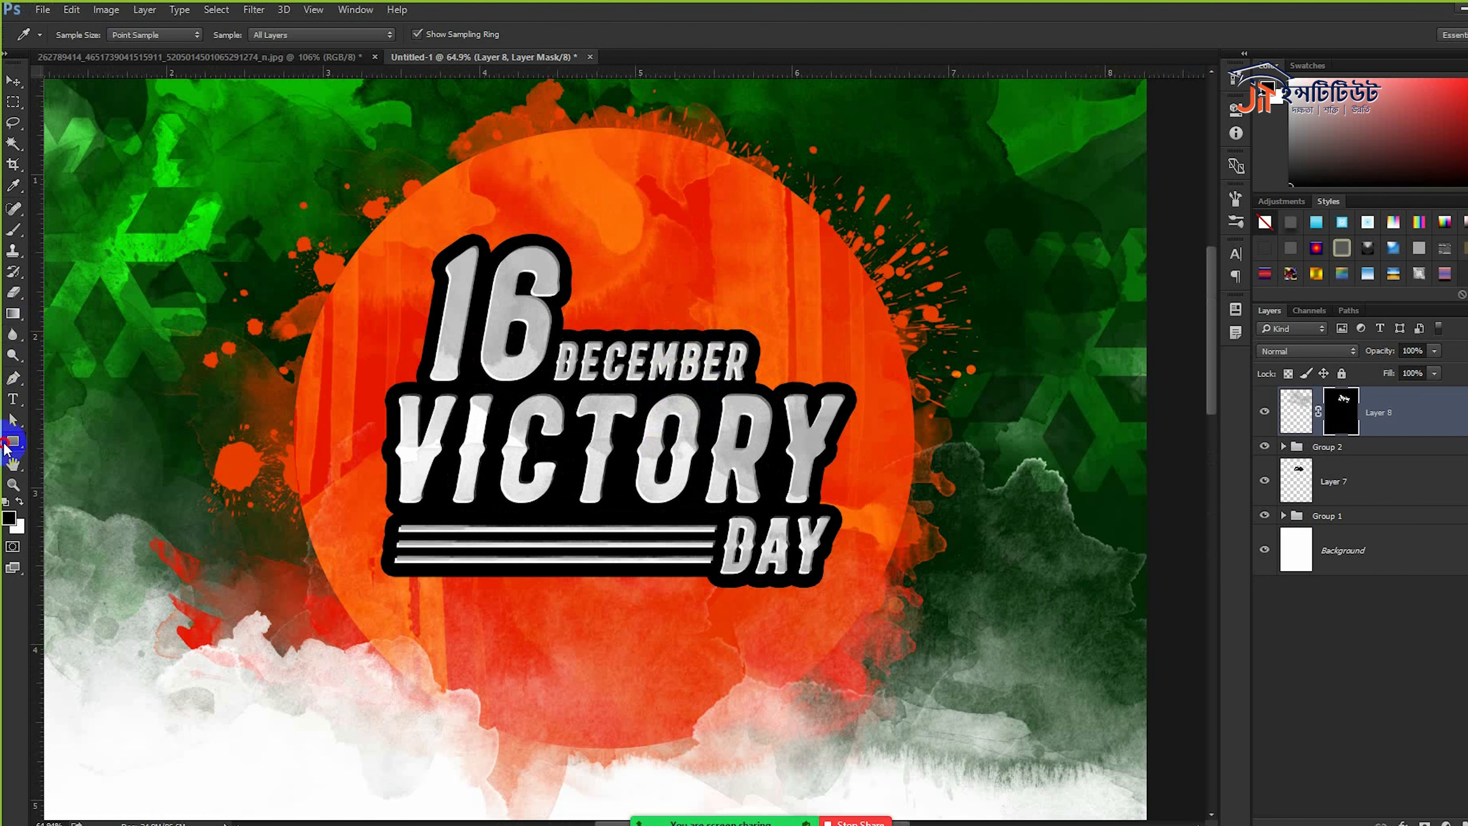
{"action": "left_click", "coordinate": [7, 442]}
{"action": "mouse_move", "coordinate": [627, 212]}
{"action": "left_mouse_down"}
{"action": "mouse_move", "coordinate": [1088, 285]}
{"action": "mouse_move", "coordinate": [1013, 268]}
{"action": "mouse_move", "coordinate": [1021, 285]}
{"action": "left_mouse_up"}
{"action": "left_click", "coordinate": [1180, 93]}
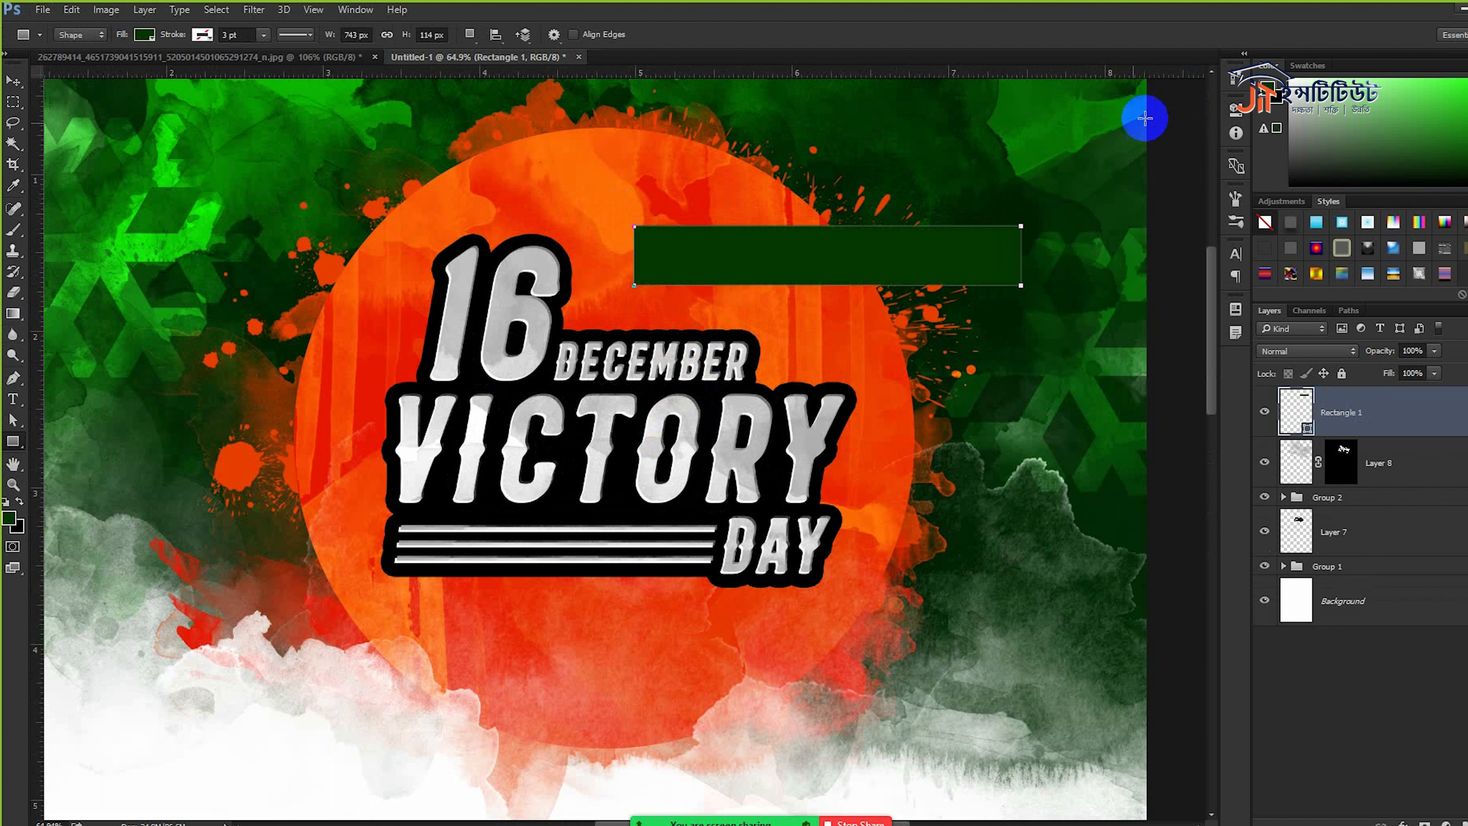
- Skew the green rectangle horizontally by about -18.5° into a slanted bar
{"action": "left_click", "coordinate": [13, 81]}
{"action": "scroll", "coordinate": [900, 280], "scroll_direction": "up", "scroll_amount": 2}
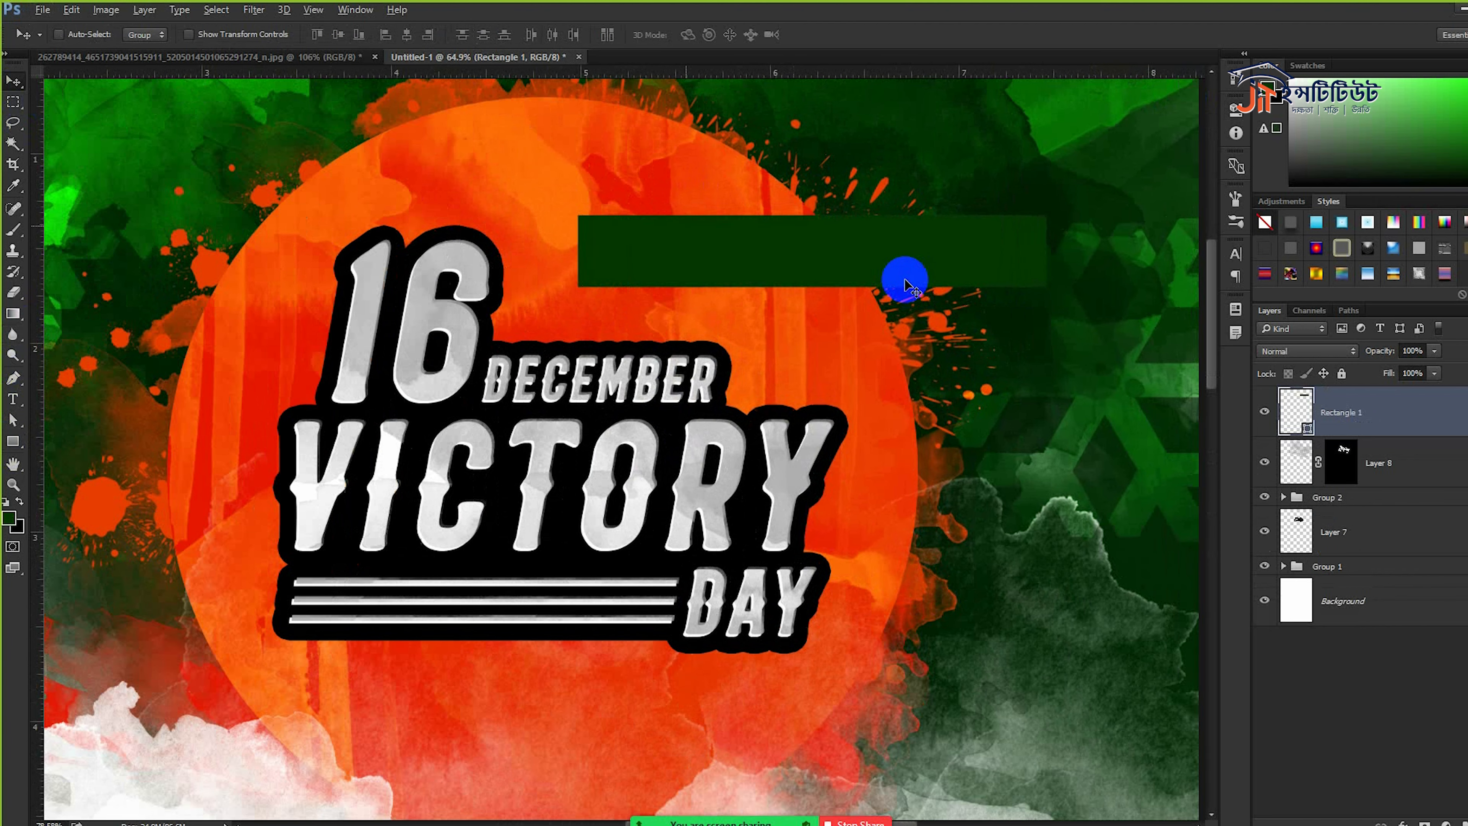
{"action": "left_click_drag", "start_coordinate": [909, 323], "coordinate": [856, 365]}
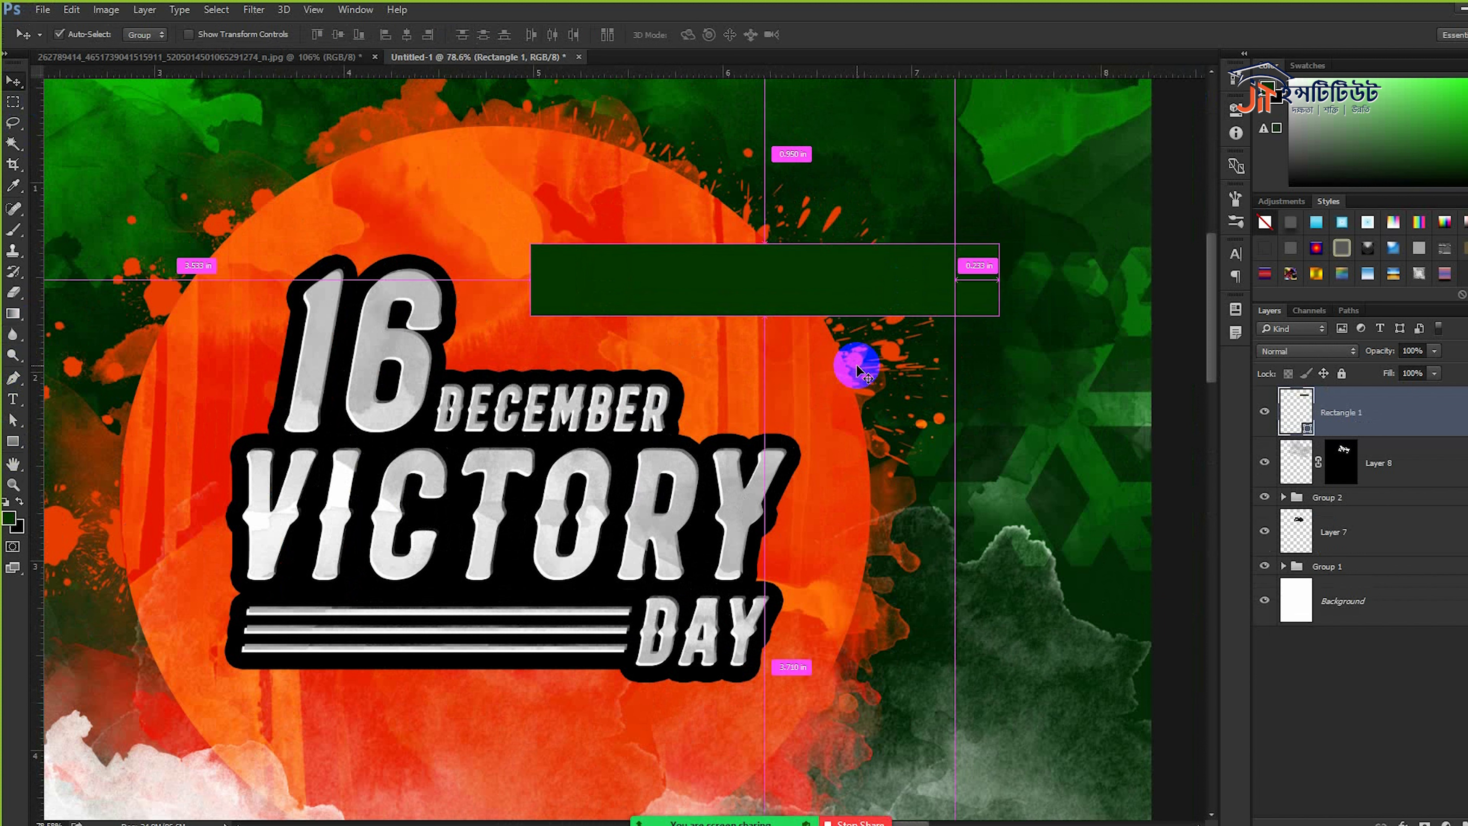
{"action": "key", "text": "ctrl+t"}
{"action": "left_click_drag", "start_coordinate": [767, 316], "coordinate": [756, 319]}
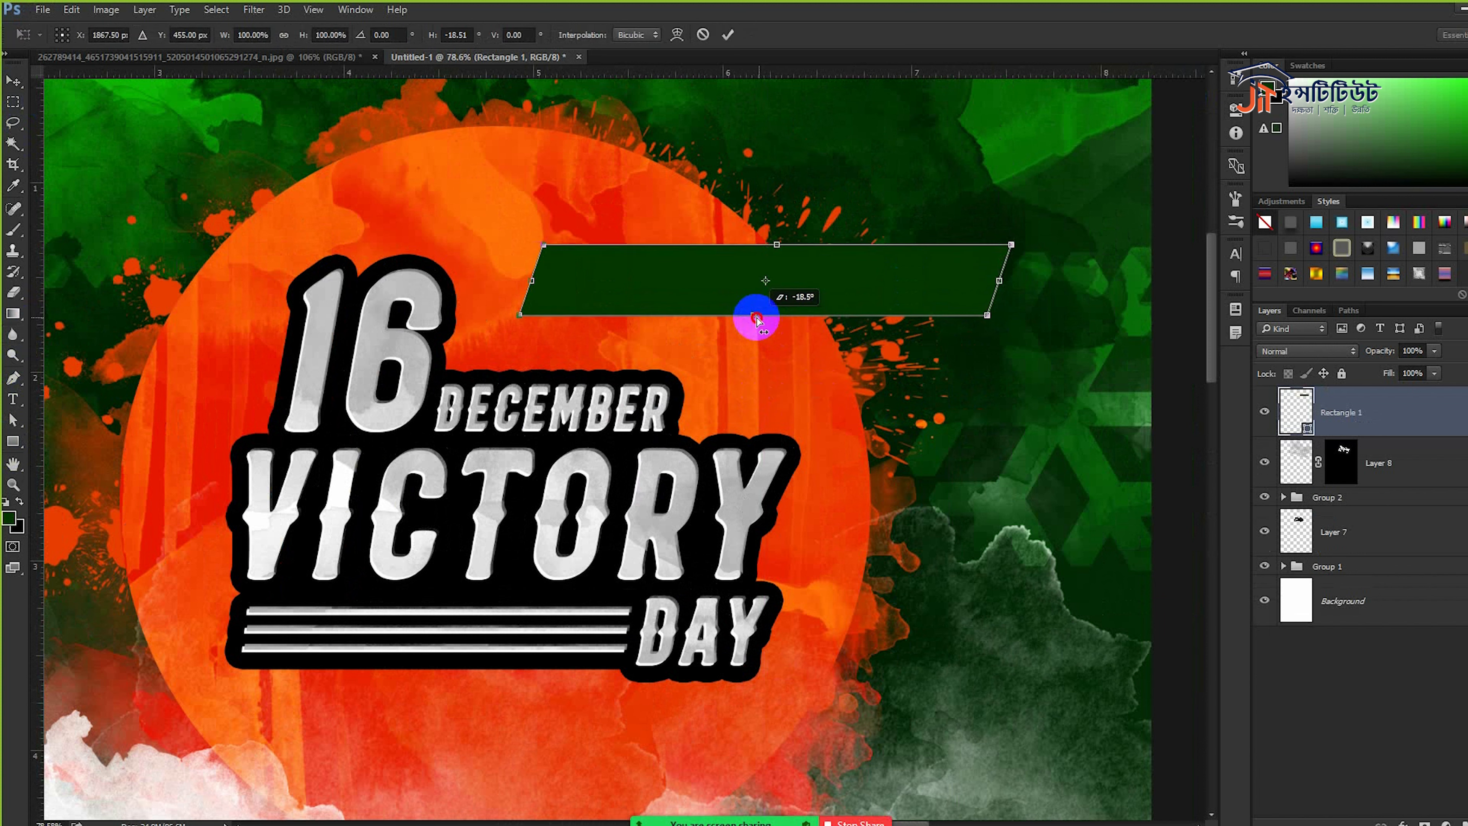
{"action": "key", "text": "Return"}
- Change the slanted bar's fill colour to white
{"action": "double_click", "coordinate": [1290, 403]}
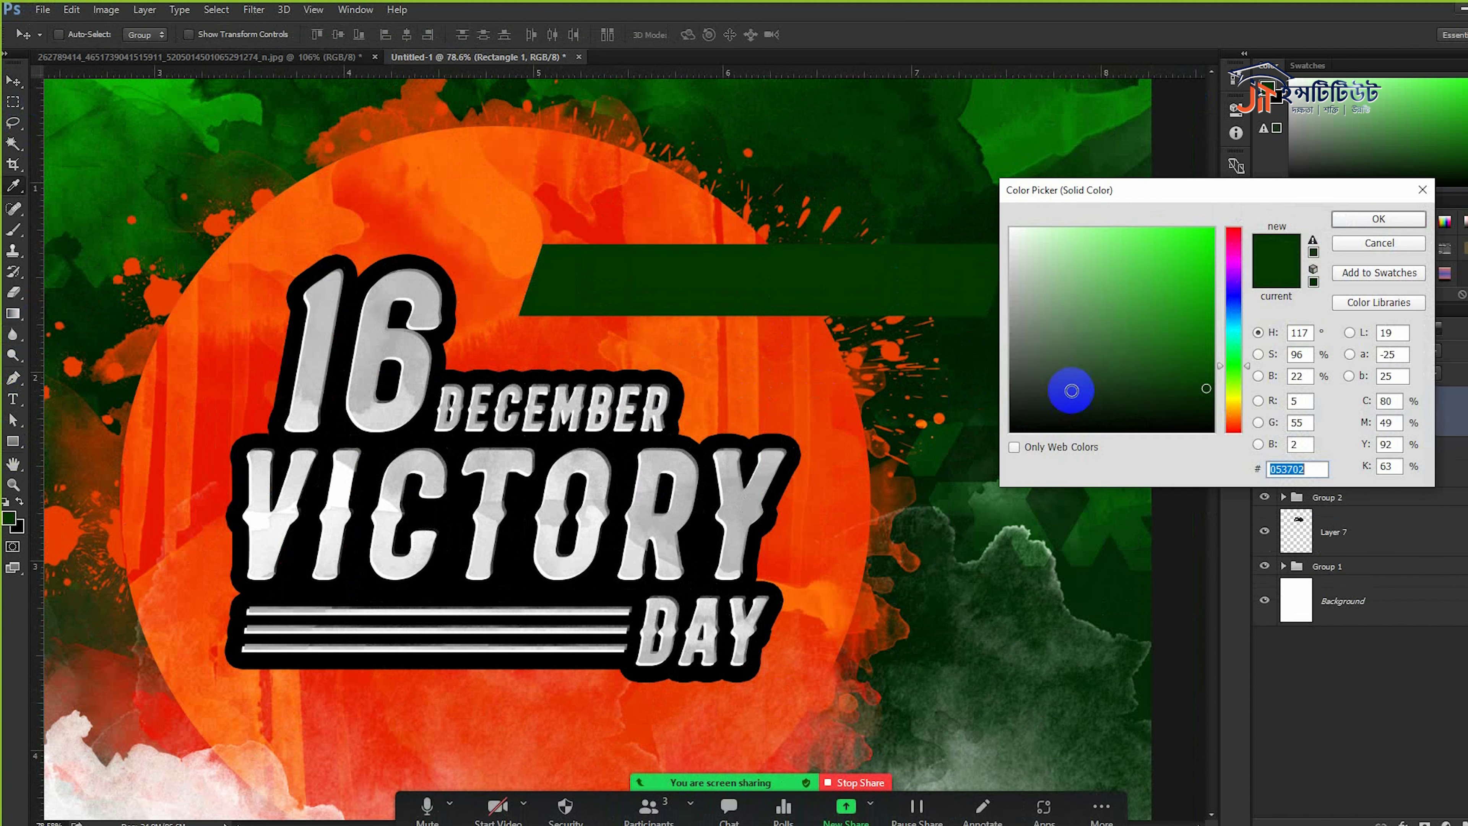
{"action": "left_click_drag", "start_coordinate": [1161, 323], "coordinate": [860, 135]}
{"action": "left_click", "coordinate": [1379, 219]}
- Duplicate the white slanted bar and nudge the copy slightly up and to the left of the original
{"action": "key", "text": "v"}
{"action": "left_click_drag", "start_coordinate": [960, 288], "coordinate": [958, 289]}
{"action": "key", "text": "ctrl+j"}
{"action": "key", "text": "Left"}
{"action": "key", "text": "Left"}
{"action": "key", "text": "Left"}
{"action": "key", "text": "Left"}
{"action": "key", "text": "Up"}
{"action": "key", "text": "Up"}
{"action": "key", "text": "Up"}
{"action": "key", "text": "Up"}
{"action": "key", "text": "Up"}
{"action": "key", "text": "Up"}
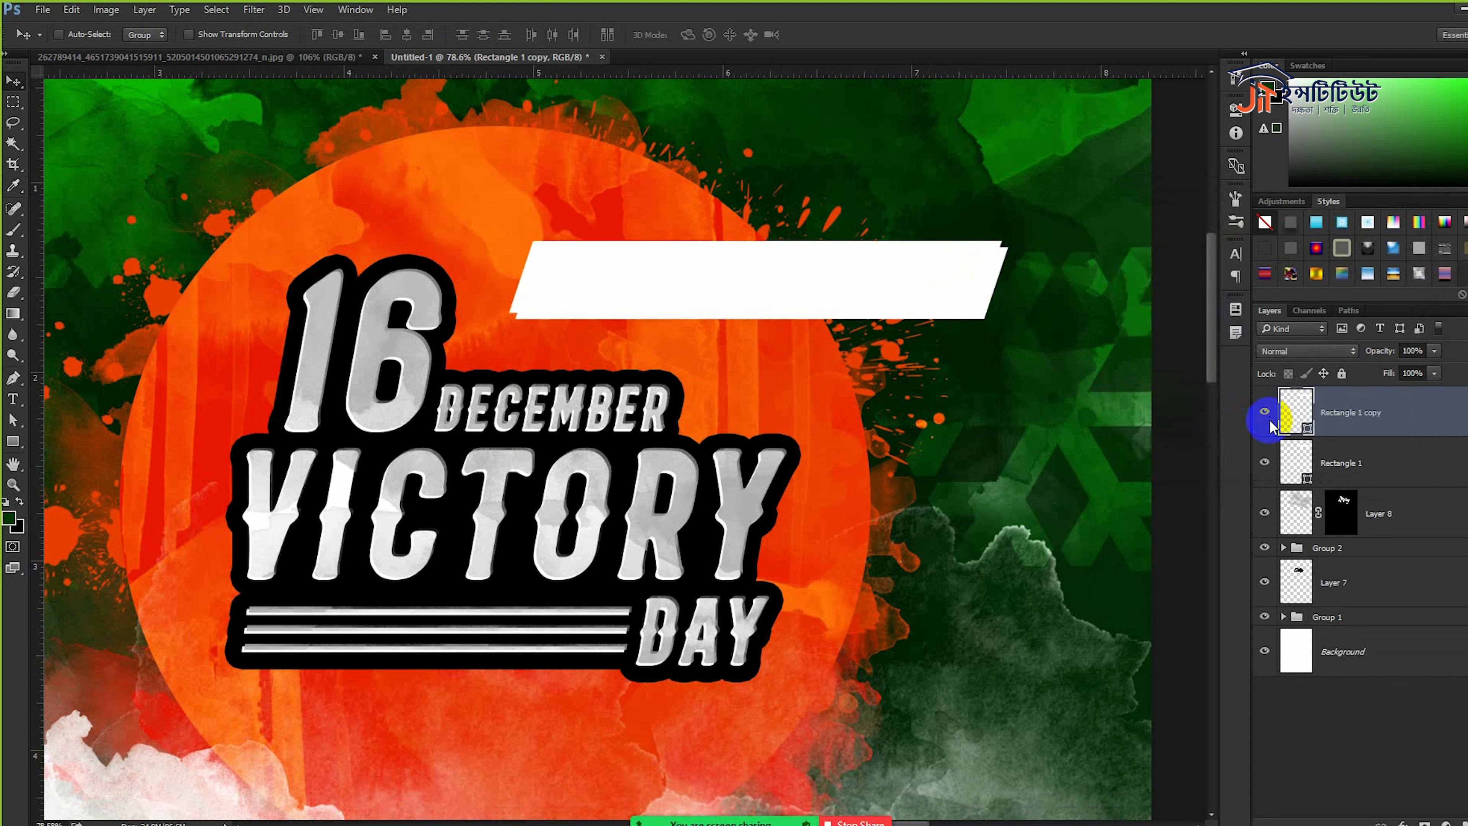
- Give the duplicated slanted bar no fill and a 1 pt white stroke
{"action": "left_click", "coordinate": [21, 503]}
{"action": "left_click", "coordinate": [12, 442]}
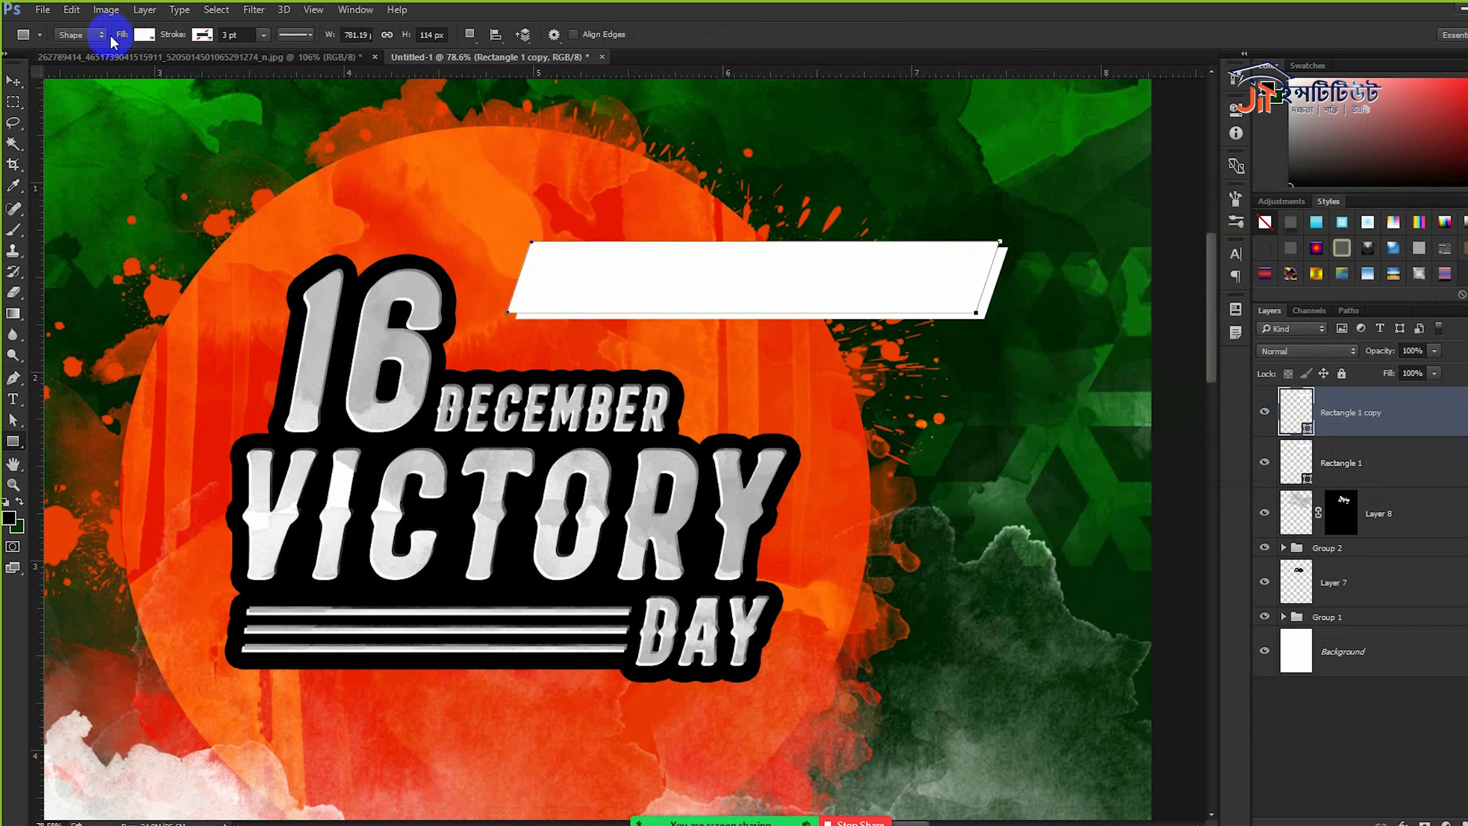
{"action": "left_click", "coordinate": [100, 36]}
{"action": "left_click", "coordinate": [145, 35]}
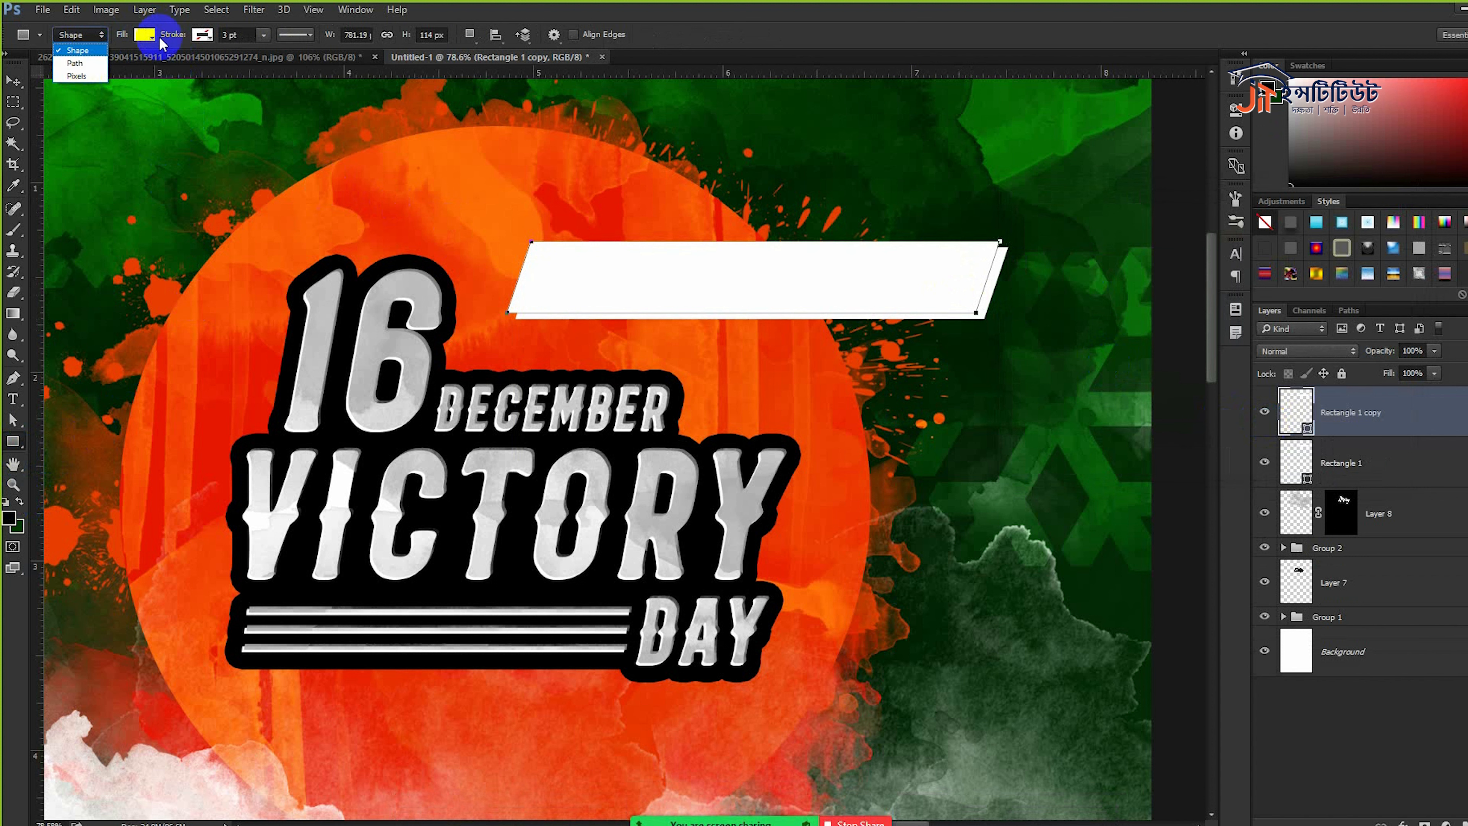
{"action": "left_click", "coordinate": [77, 66]}
{"action": "left_click", "coordinate": [200, 36]}
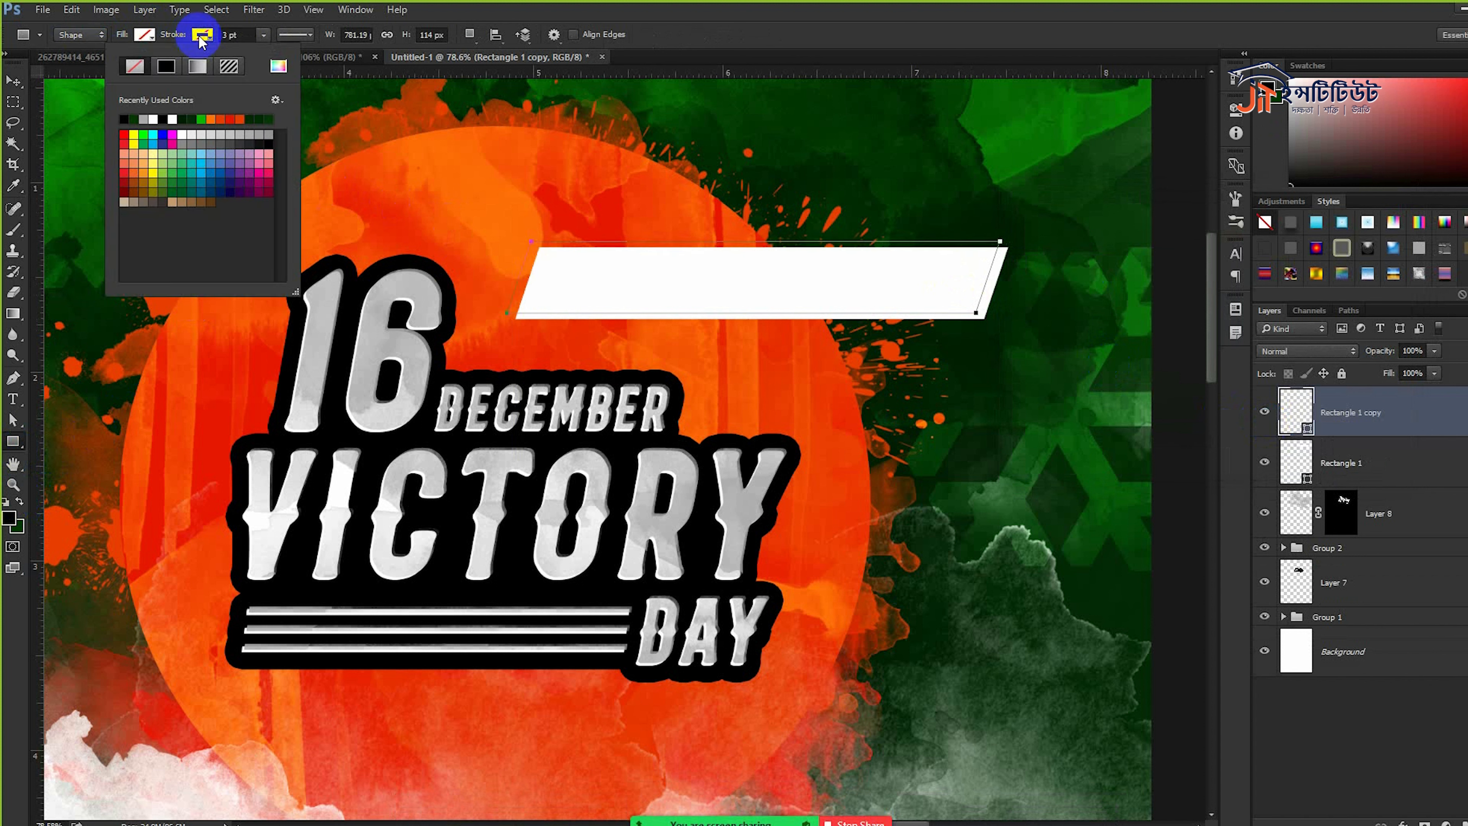
{"action": "left_click", "coordinate": [155, 119]}
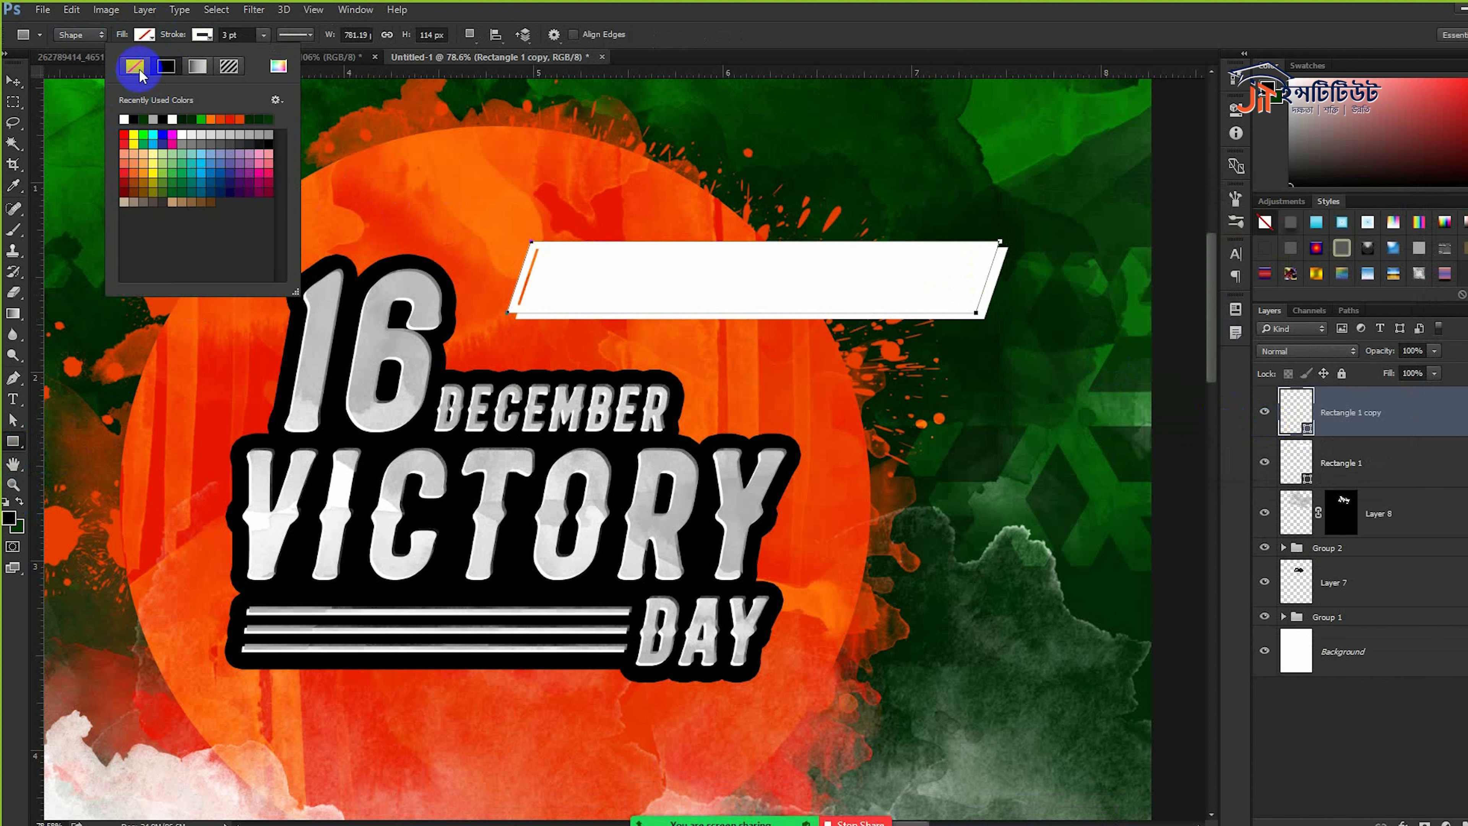
{"action": "left_click", "coordinate": [247, 36]}
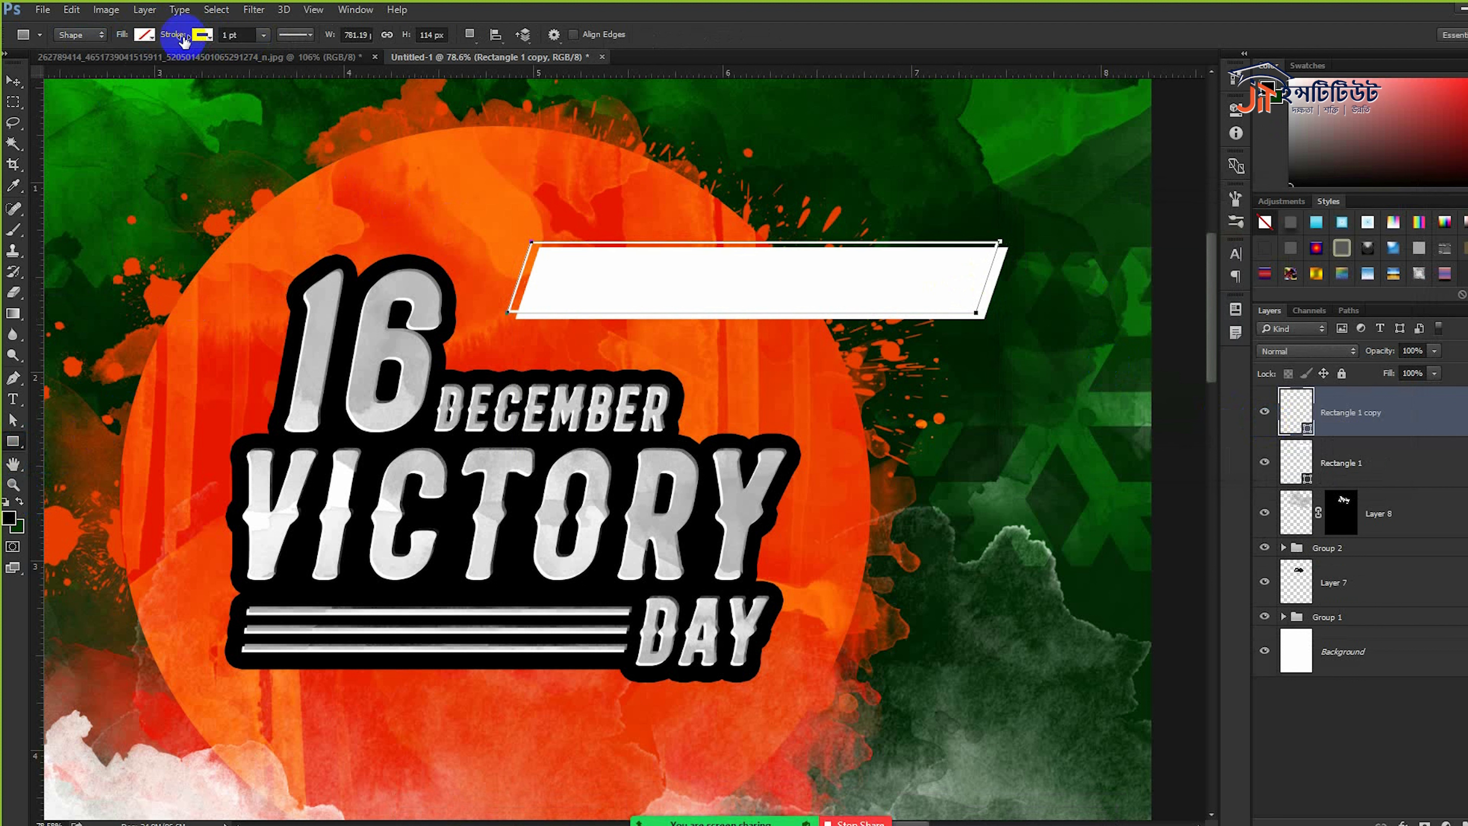
- Nudge the outlined slanted bar slightly further up from the solid white bar
{"action": "left_click", "coordinate": [12, 81]}
{"action": "key", "text": "Up"}
{"action": "key", "text": "Up"}
{"action": "key", "text": "Up"}
{"action": "key", "text": "Up"}
{"action": "key", "text": "Up"}
{"action": "key", "text": "Up"}
{"action": "key", "text": "Up"}
{"action": "key", "text": "Up"}
{"action": "key", "text": "Up"}
{"action": "key", "text": "Up"}
- Scale the outlined and solid slanted bars down slightly together
{"action": "left_click", "coordinate": [1292, 457], "text": "shift"}
{"action": "scroll", "coordinate": [944, 361], "scroll_direction": "down", "scroll_amount": 5}
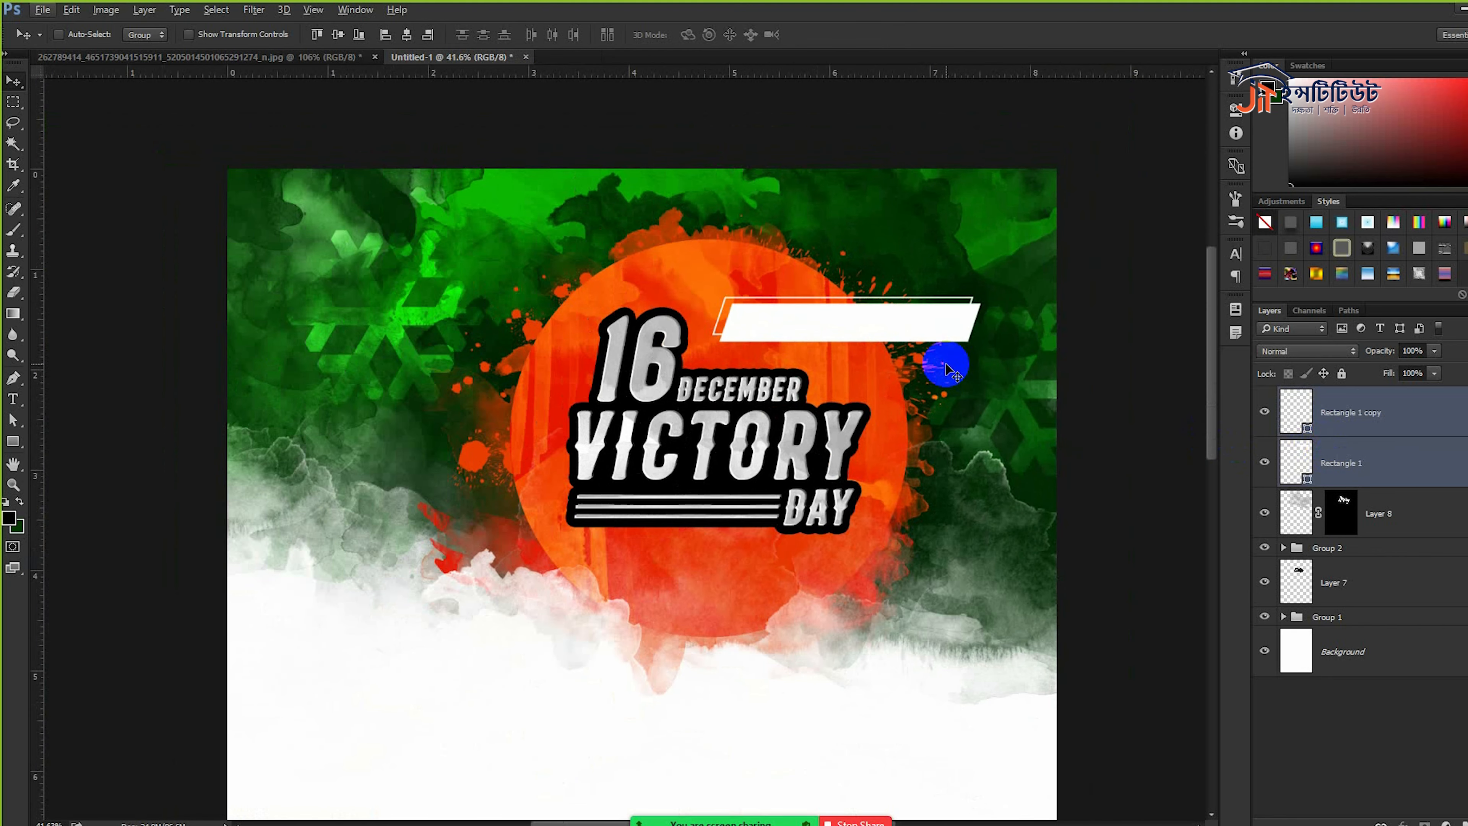
{"action": "key", "text": "ctrl+t"}
{"action": "left_click_drag", "start_coordinate": [976, 320], "coordinate": [934, 321]}
{"action": "key", "text": "Return"}
- Move the outlined bar's layer beneath the solid white bar's layer and adjust the outline's position slightly
{"action": "left_click", "coordinate": [1333, 452]}
{"action": "left_click_drag", "start_coordinate": [1345, 414], "coordinate": [1340, 480]}
{"action": "left_click", "coordinate": [1265, 462]}
{"action": "left_click", "coordinate": [1266, 462]}
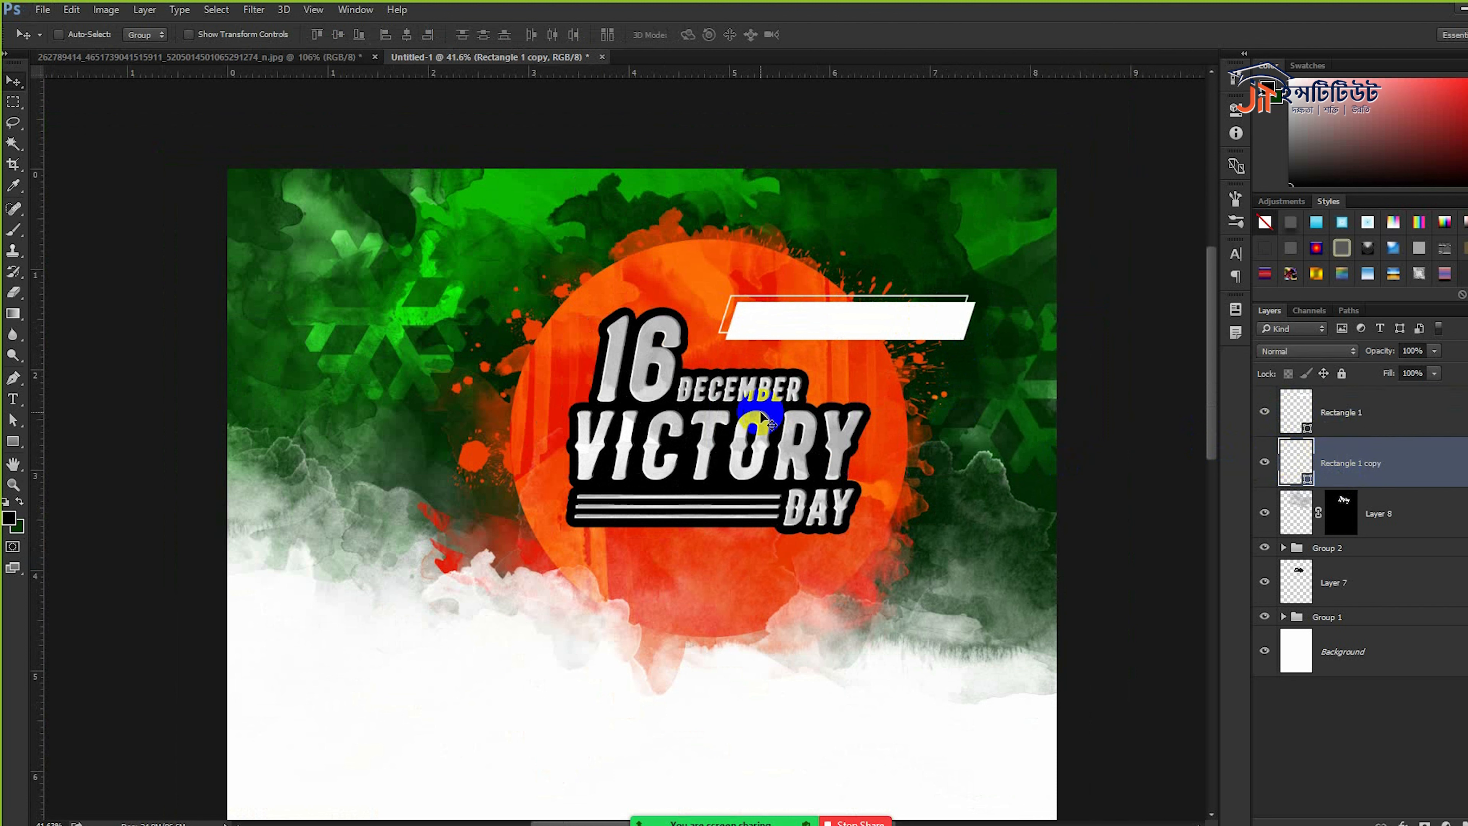
{"action": "mouse_move", "coordinate": [873, 282]}
{"action": "left_mouse_down"}
{"action": "mouse_move", "coordinate": [897, 204]}
{"action": "mouse_move", "coordinate": [854, 237]}
{"action": "mouse_move", "coordinate": [866, 277]}
{"action": "left_mouse_up"}
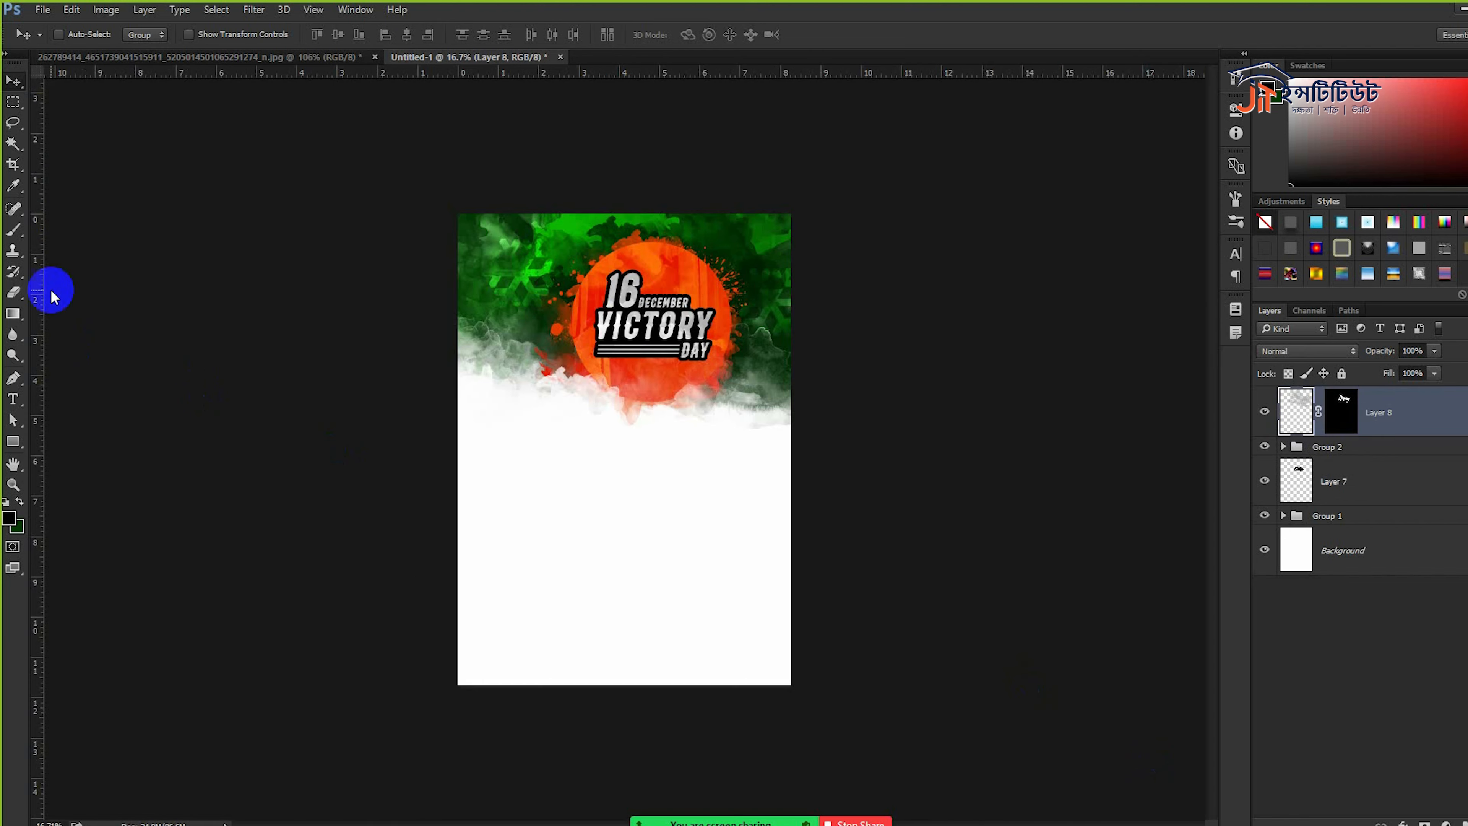
- Crop away the empty white lower part of the canvas, ending just below the smoke edge
{"action": "left_click", "coordinate": [13, 165]}
{"action": "left_click_drag", "start_coordinate": [633, 680], "coordinate": [623, 558]}
{"action": "left_click", "coordinate": [739, 35]}
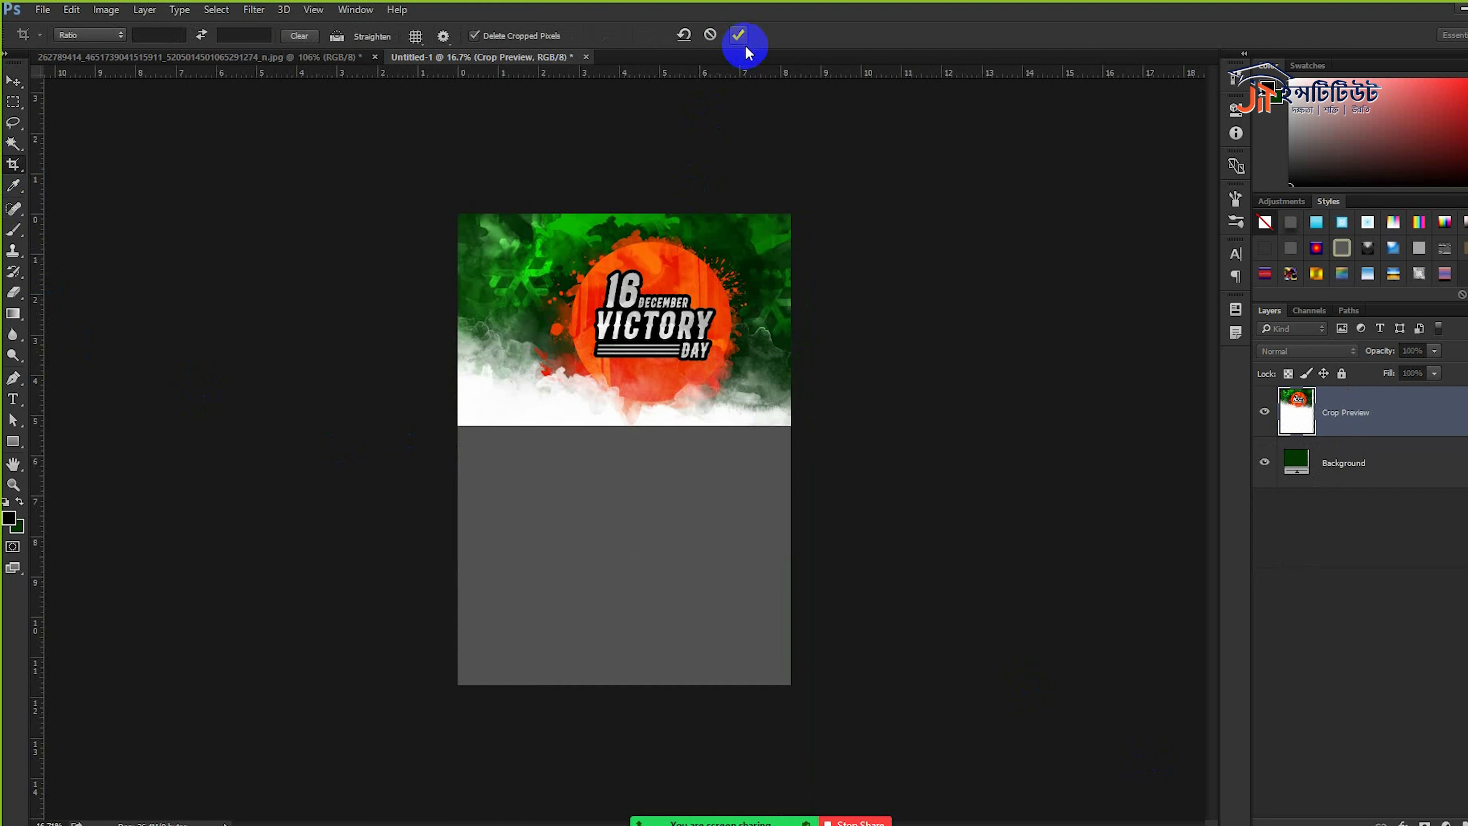
{"action": "key", "text": "ctrl+0"}
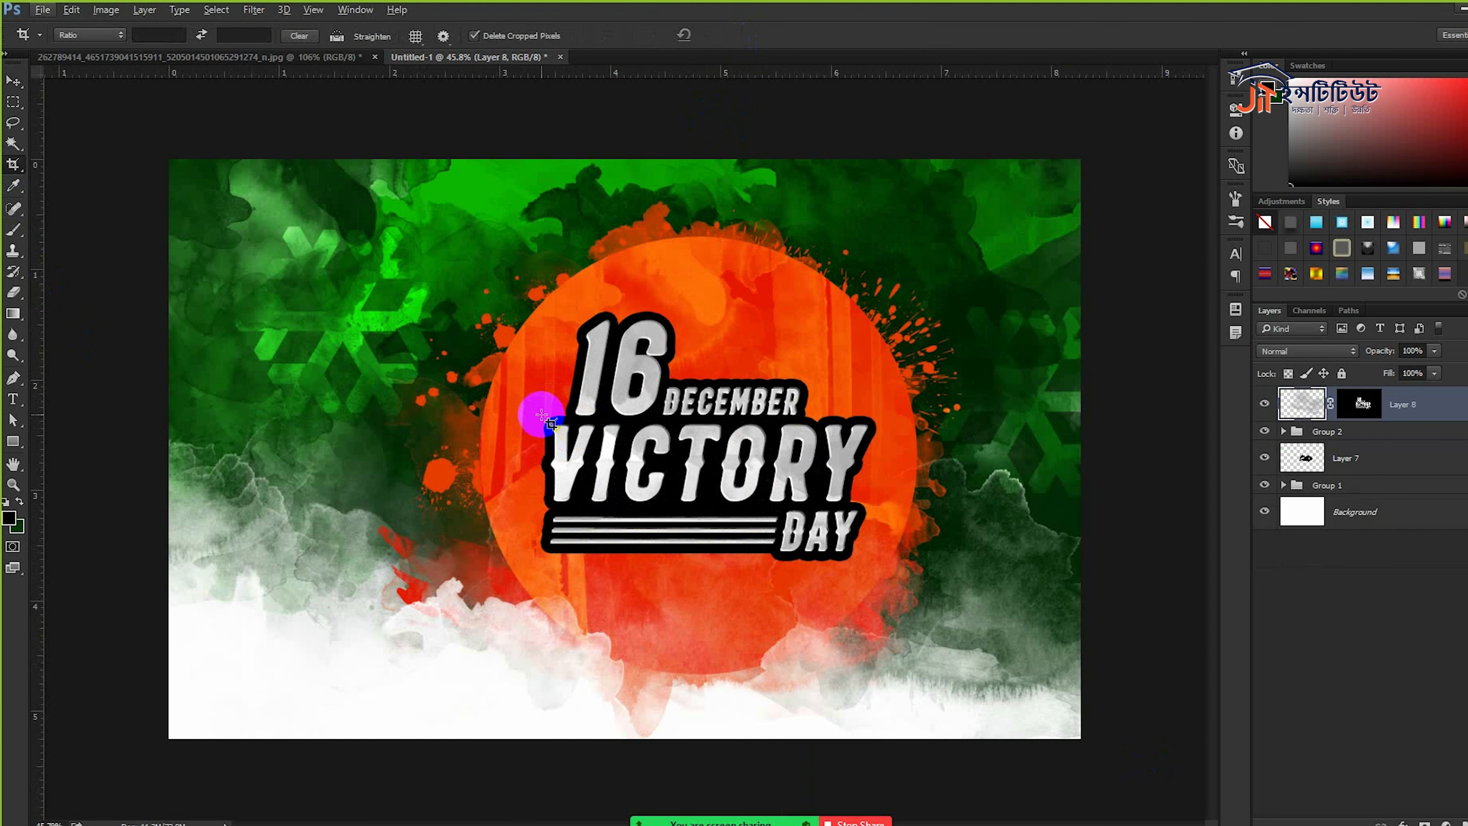
- Resize the image to a width of 1920 pixels, keeping its proportions
{"action": "left_click", "coordinate": [93, 12]}
{"action": "left_click", "coordinate": [138, 121]}
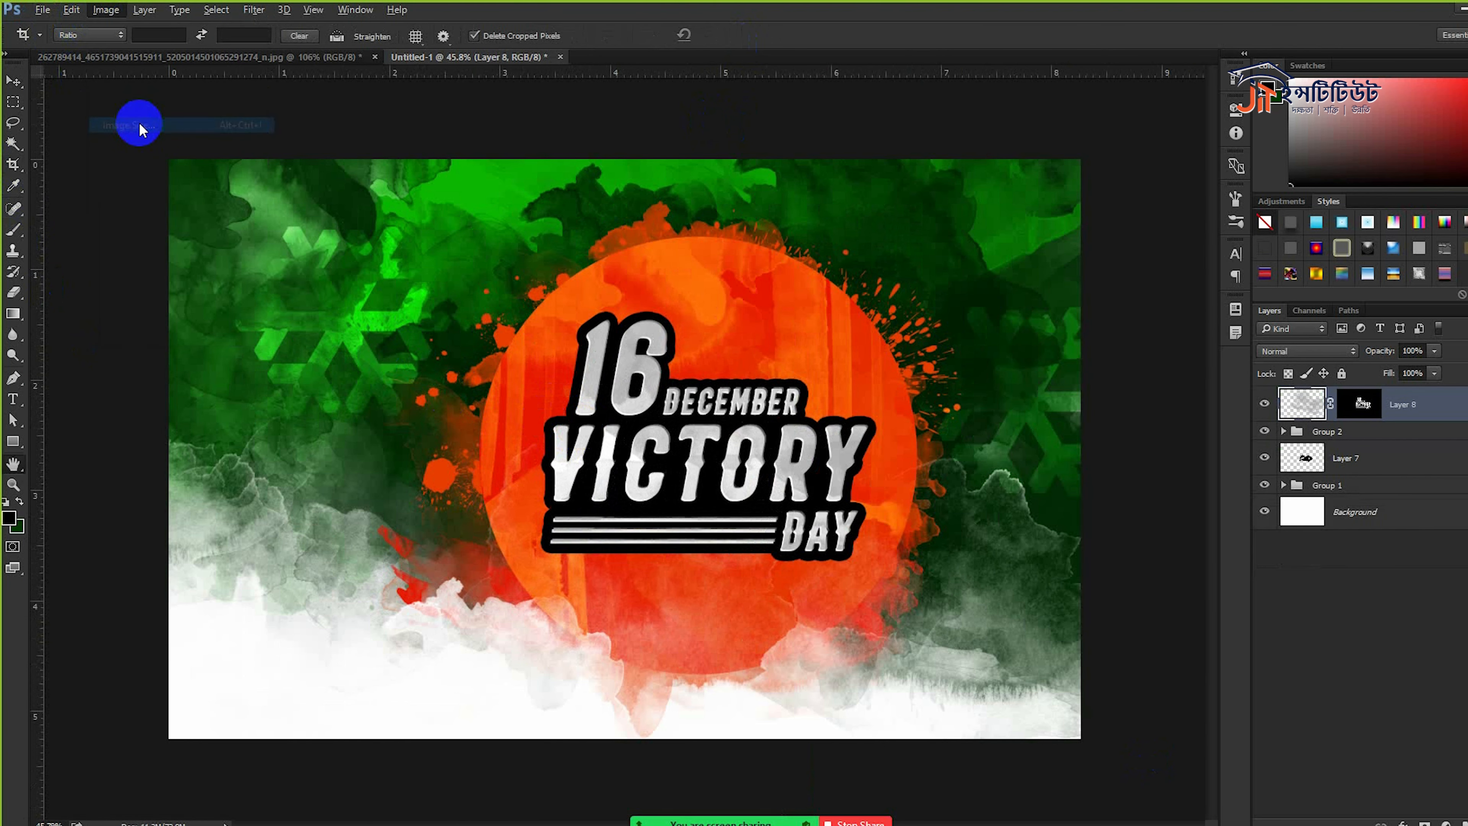
{"action": "type", "text": "1920"}
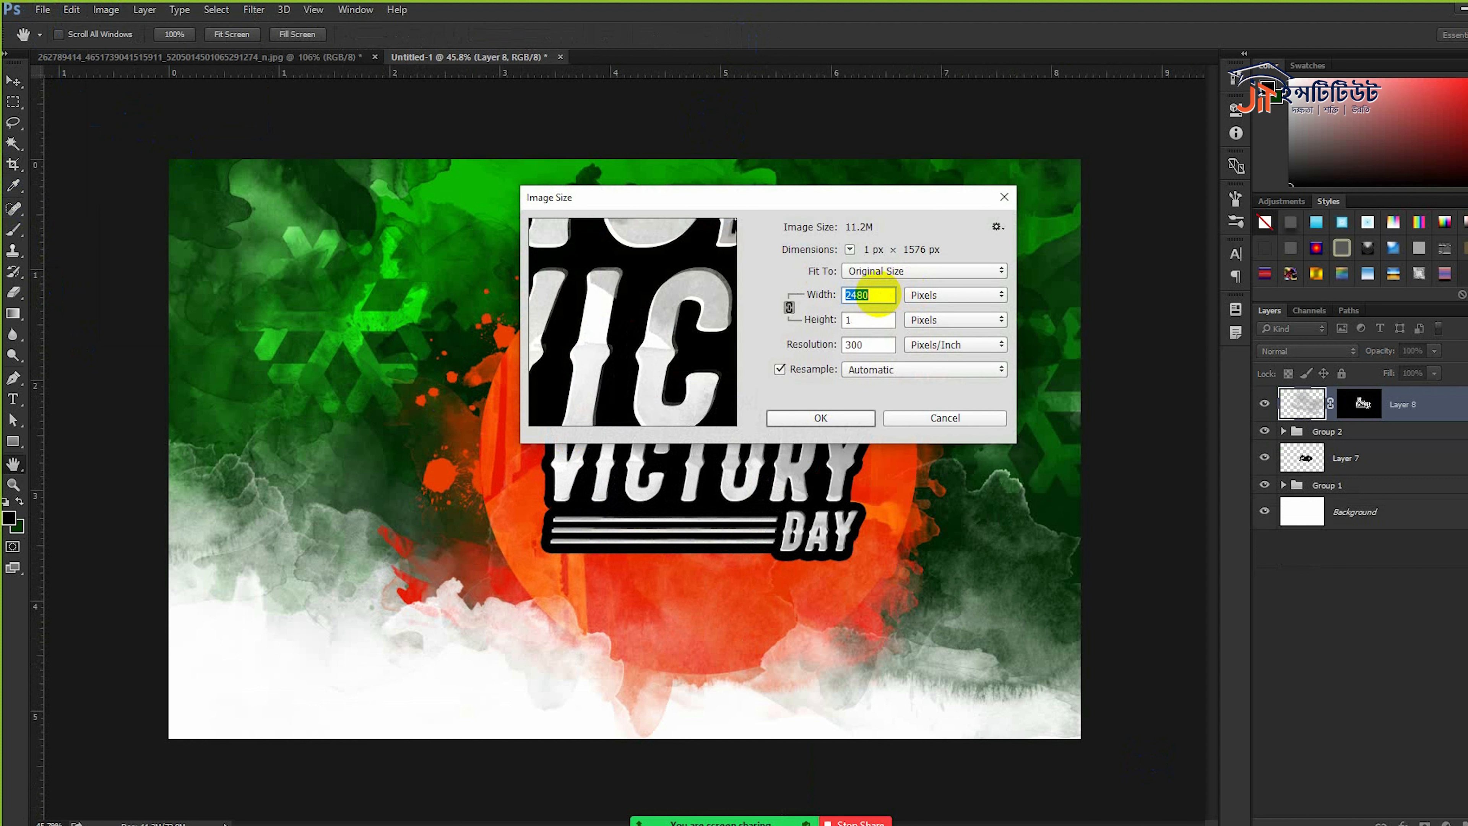
{"action": "left_click", "coordinate": [859, 416]}
- Crop the image to a 1920 by 1080 ratio, keeping the frame within the artwork around the circle and title
{"action": "left_click", "coordinate": [15, 165]}
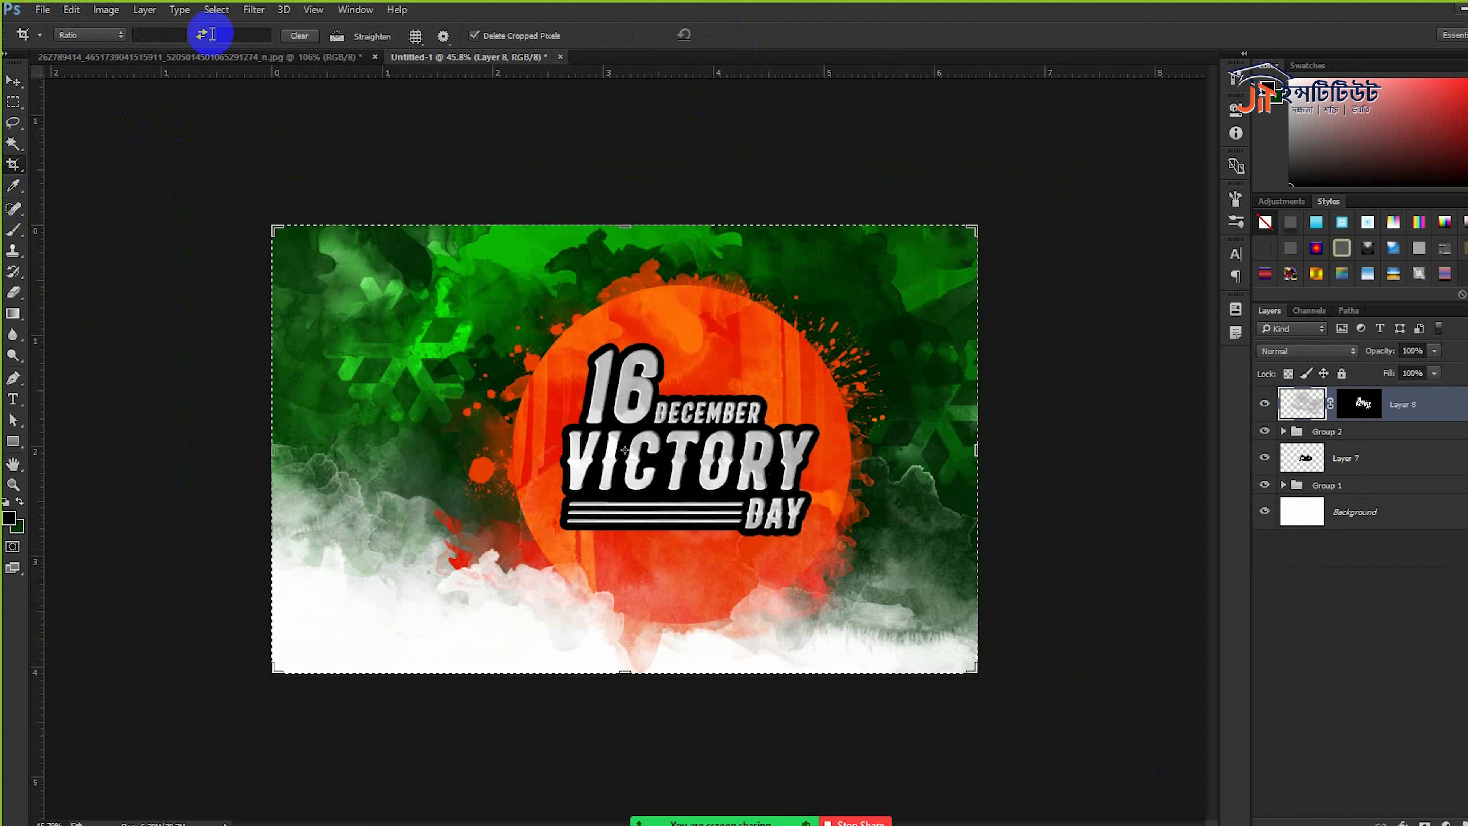
{"action": "left_click", "coordinate": [165, 34]}
{"action": "type", "text": "1920"}
{"action": "left_click", "coordinate": [243, 35]}
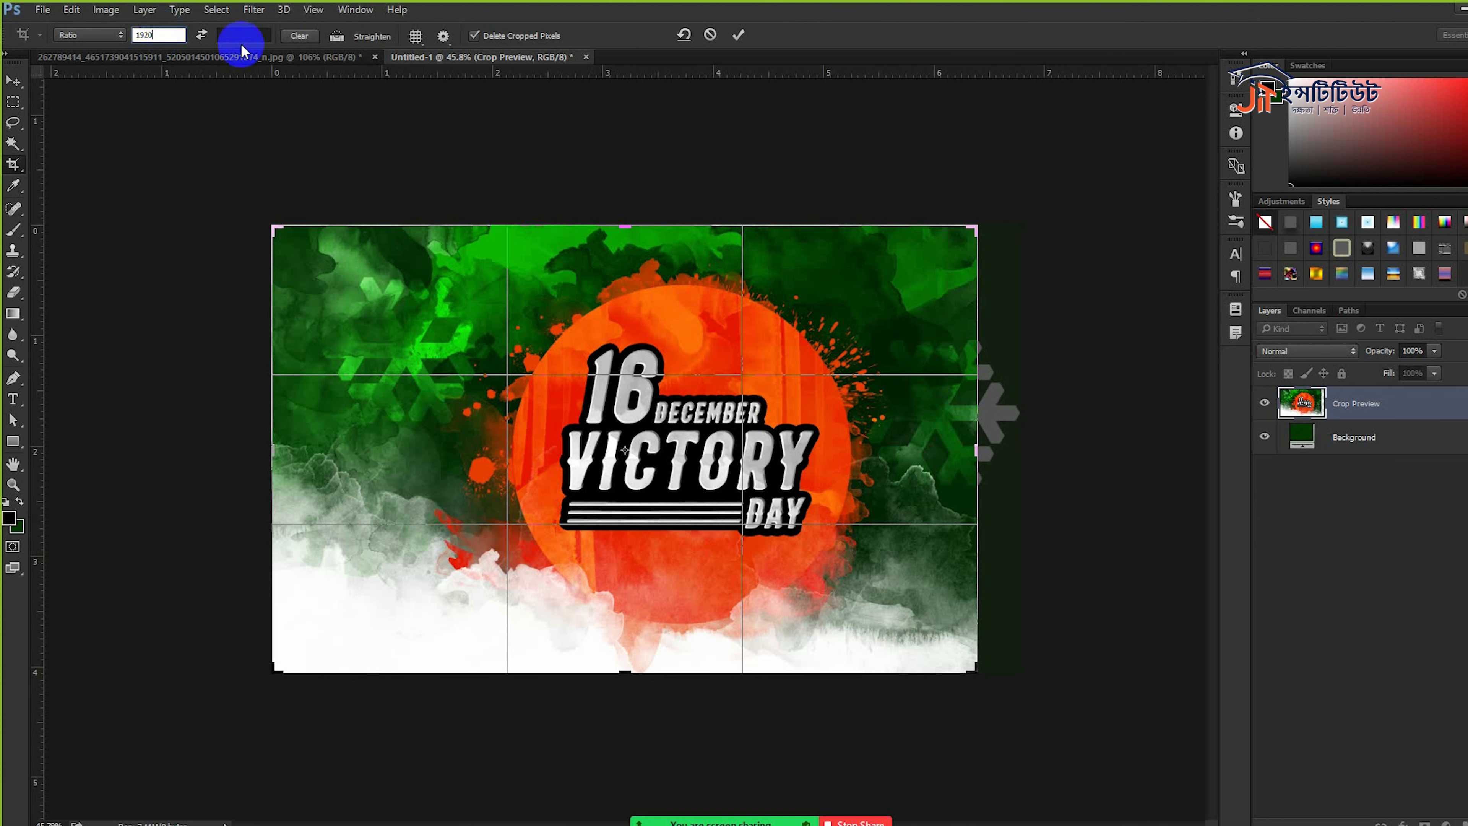
{"action": "type", "text": "1080"}
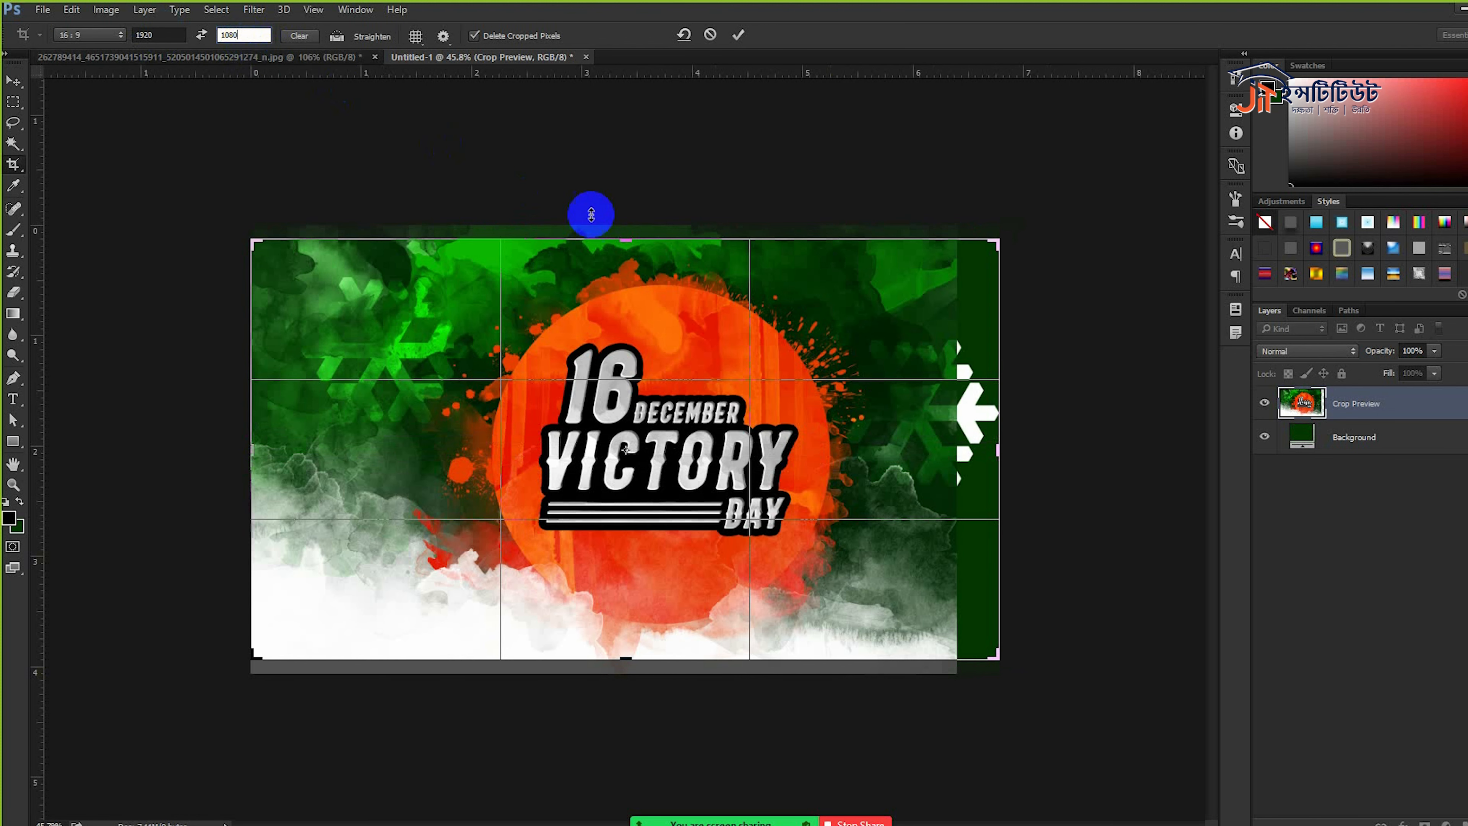
{"action": "left_click", "coordinate": [828, 386]}
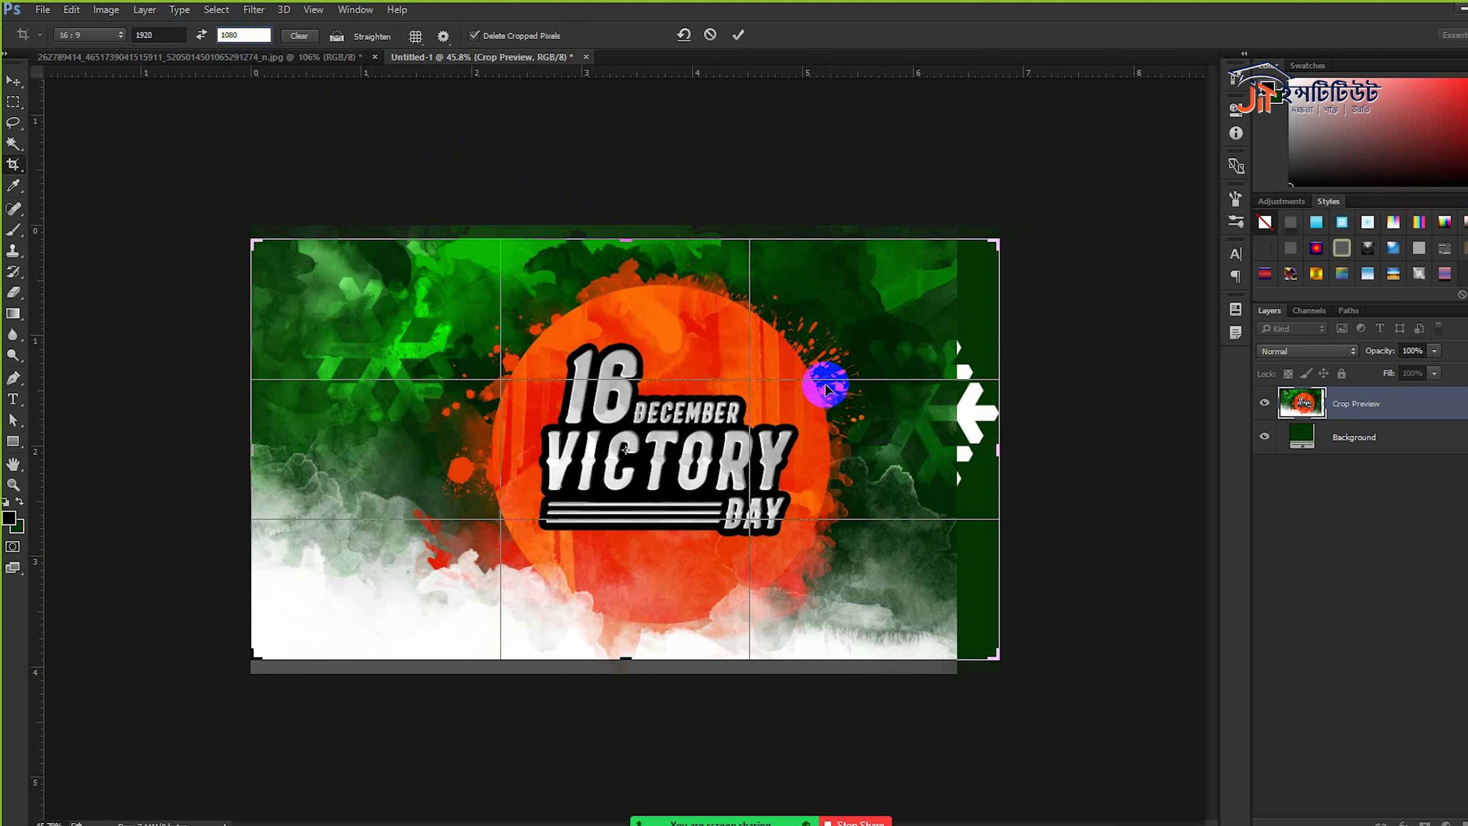
{"action": "left_click_drag", "start_coordinate": [1000, 655], "coordinate": [975, 657]}
{"action": "left_click_drag", "start_coordinate": [878, 600], "coordinate": [878, 585]}
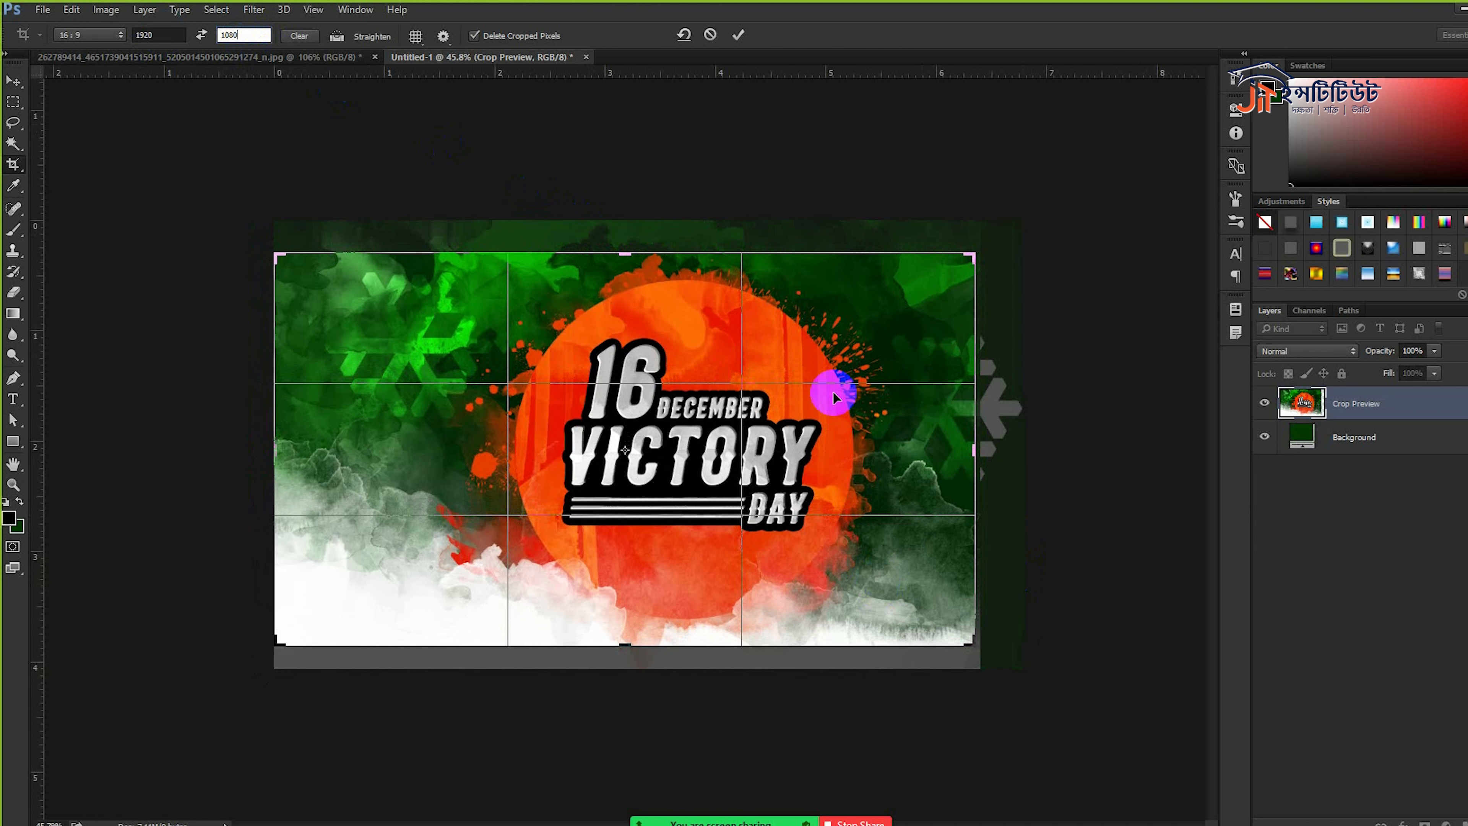
{"action": "left_click", "coordinate": [738, 34]}
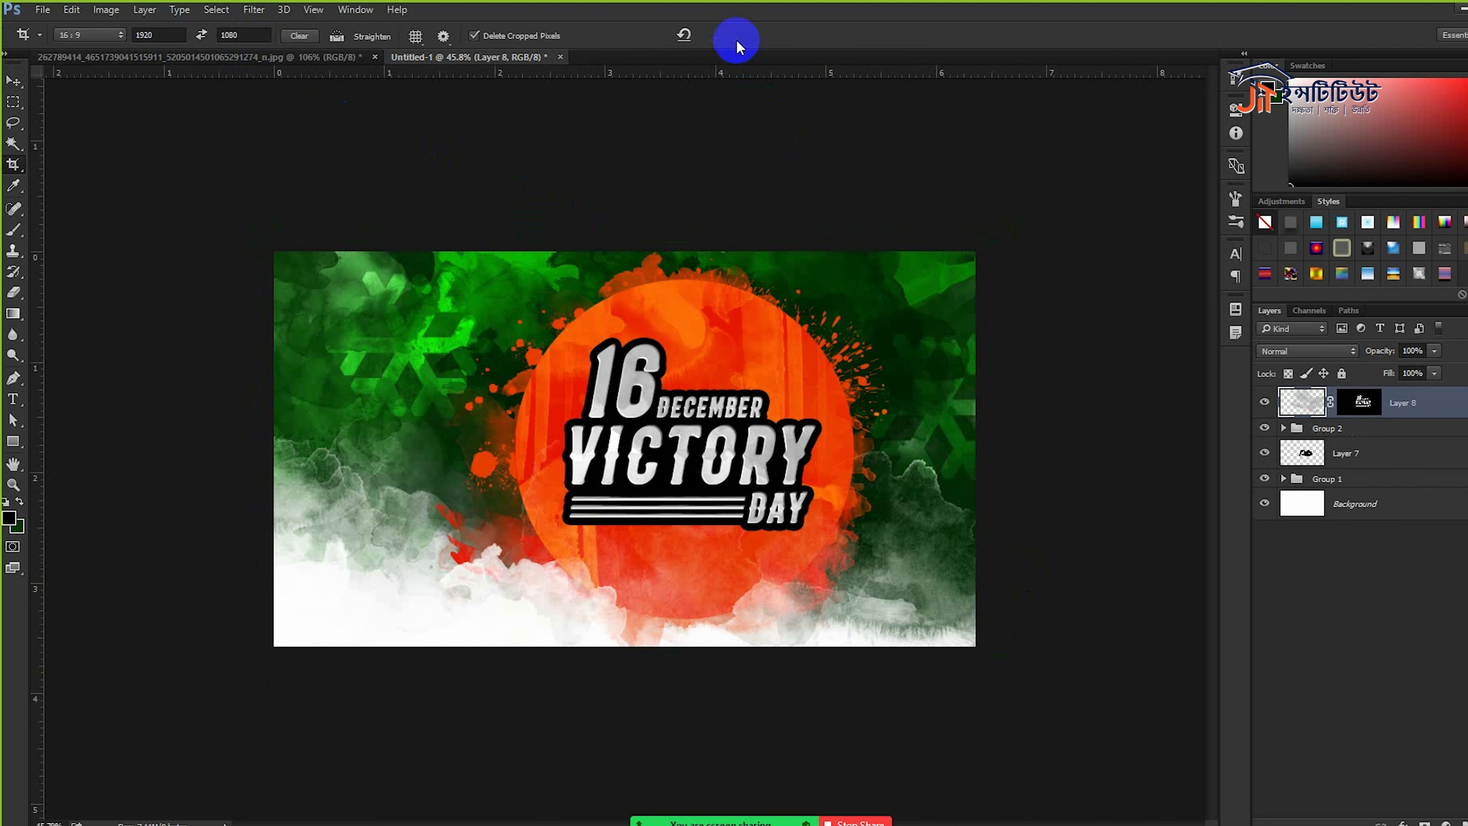
{"action": "left_click", "coordinate": [10, 124]}
{"action": "left_click", "coordinate": [13, 81]}
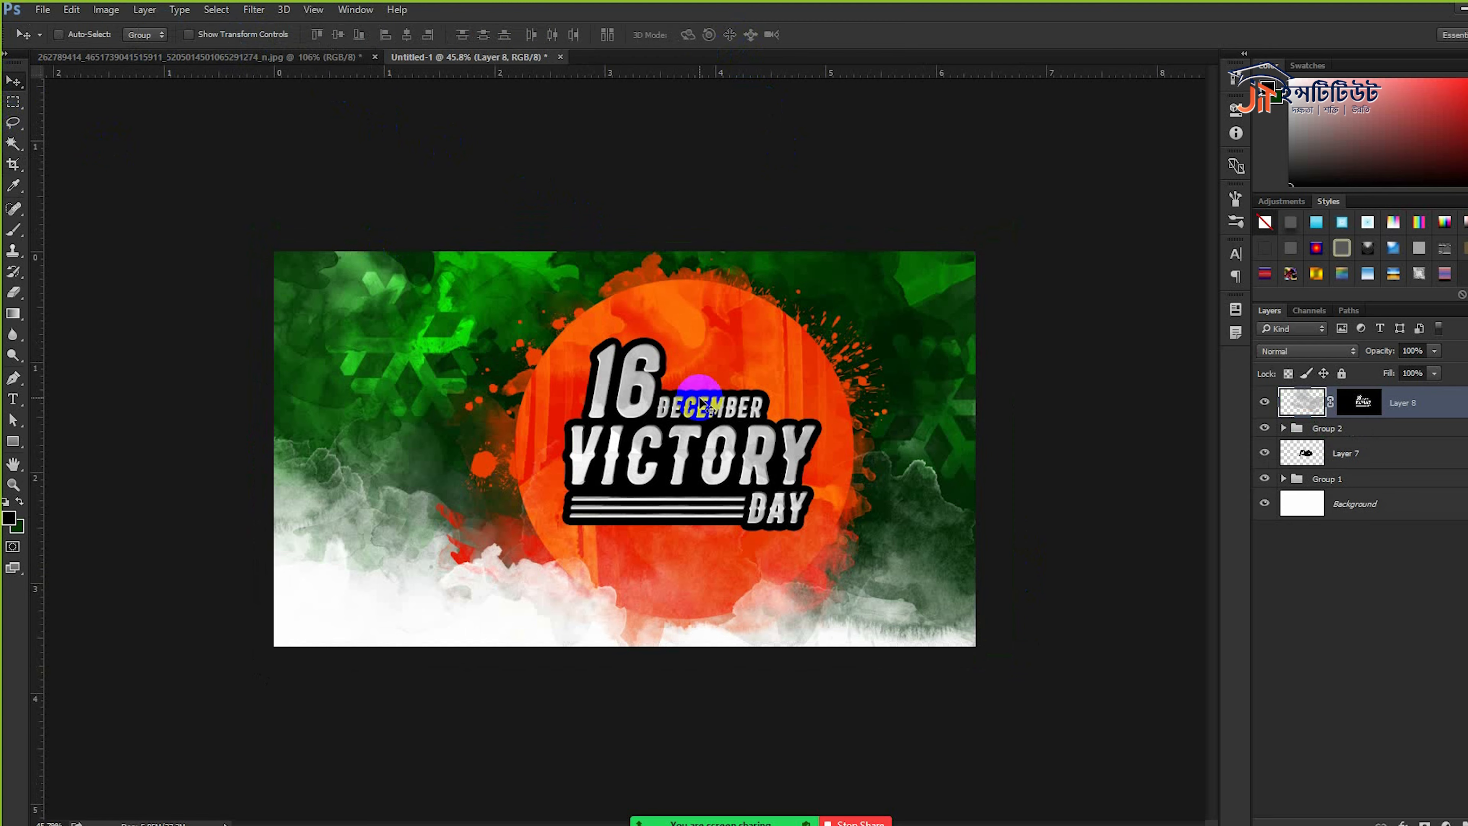
{"action": "key", "text": "ctrl+s"}
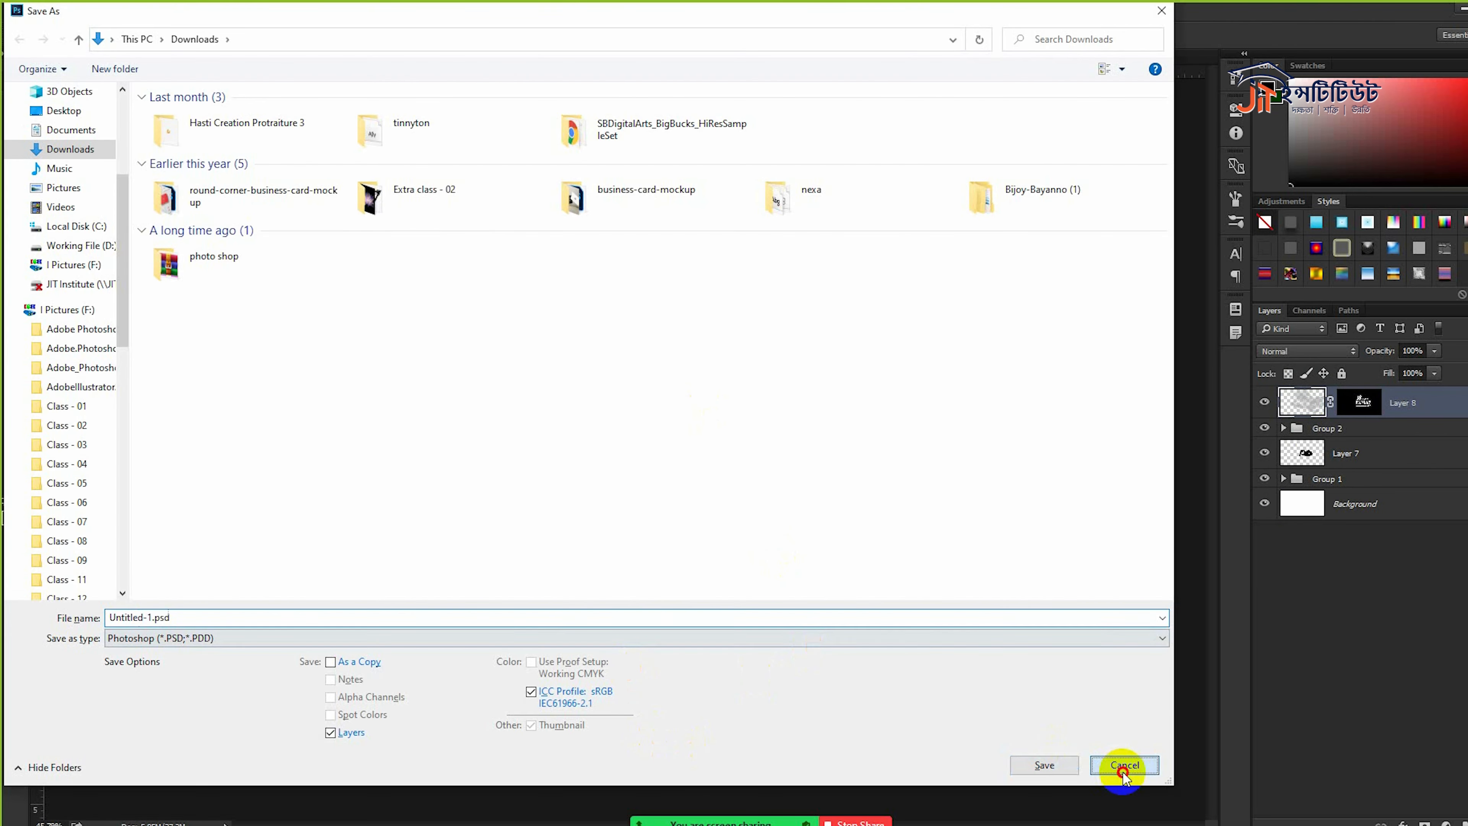
{"action": "left_click", "coordinate": [1122, 764]}
{"action": "left_click", "coordinate": [1299, 421]}
{"action": "key", "text": "Left"}
{"action": "key", "text": "Up"}
{"action": "key", "text": "Left"}
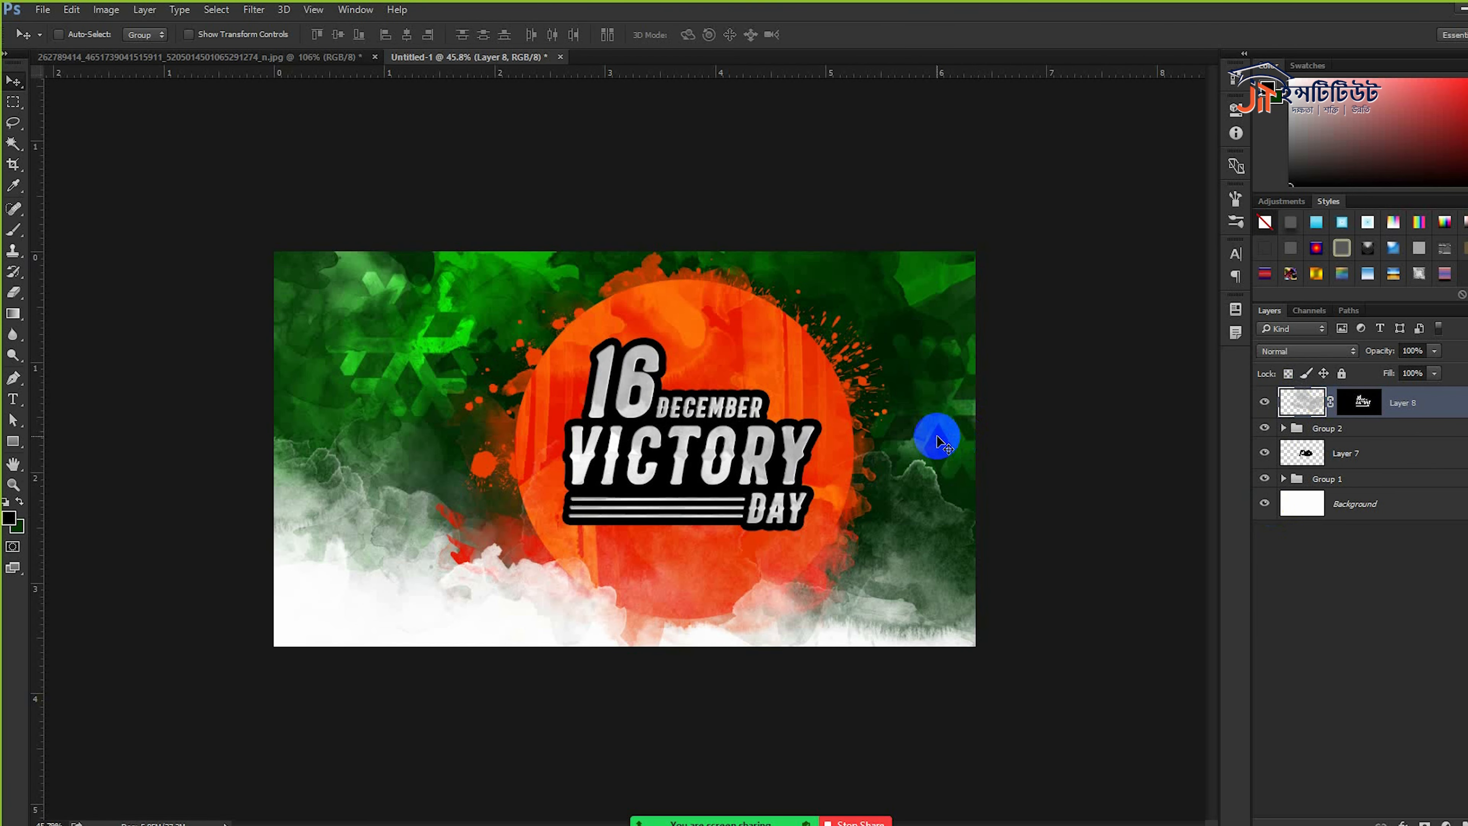
{"action": "key", "text": "Left"}
{"action": "key", "text": "Down"}
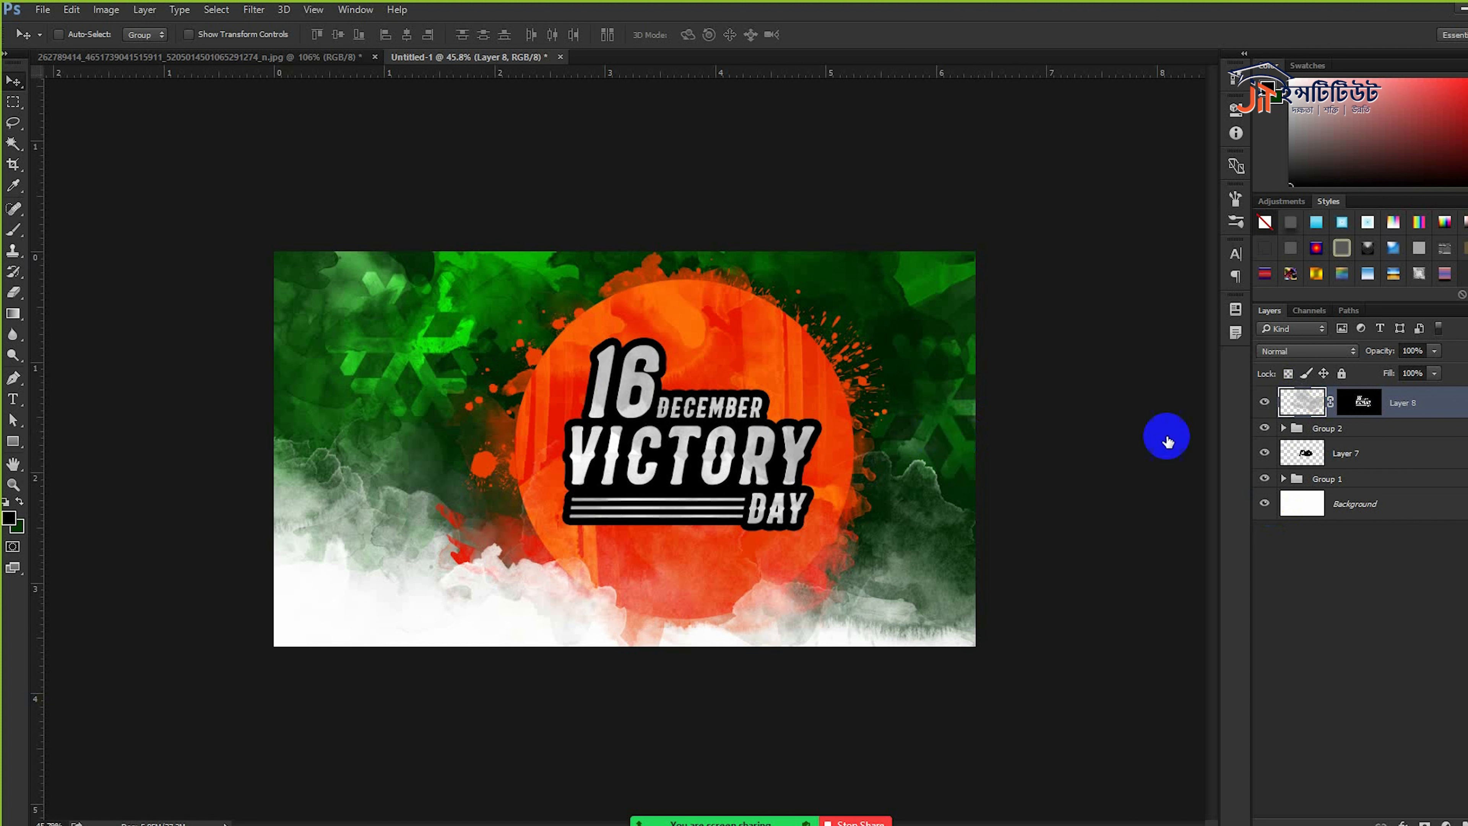
- Set the title's texture layer to 52% opacity and try a lower opacity on the black title backing
{"action": "left_click_drag", "start_coordinate": [1381, 351], "coordinate": [1351, 351]}
{"action": "left_click", "coordinate": [990, 456]}
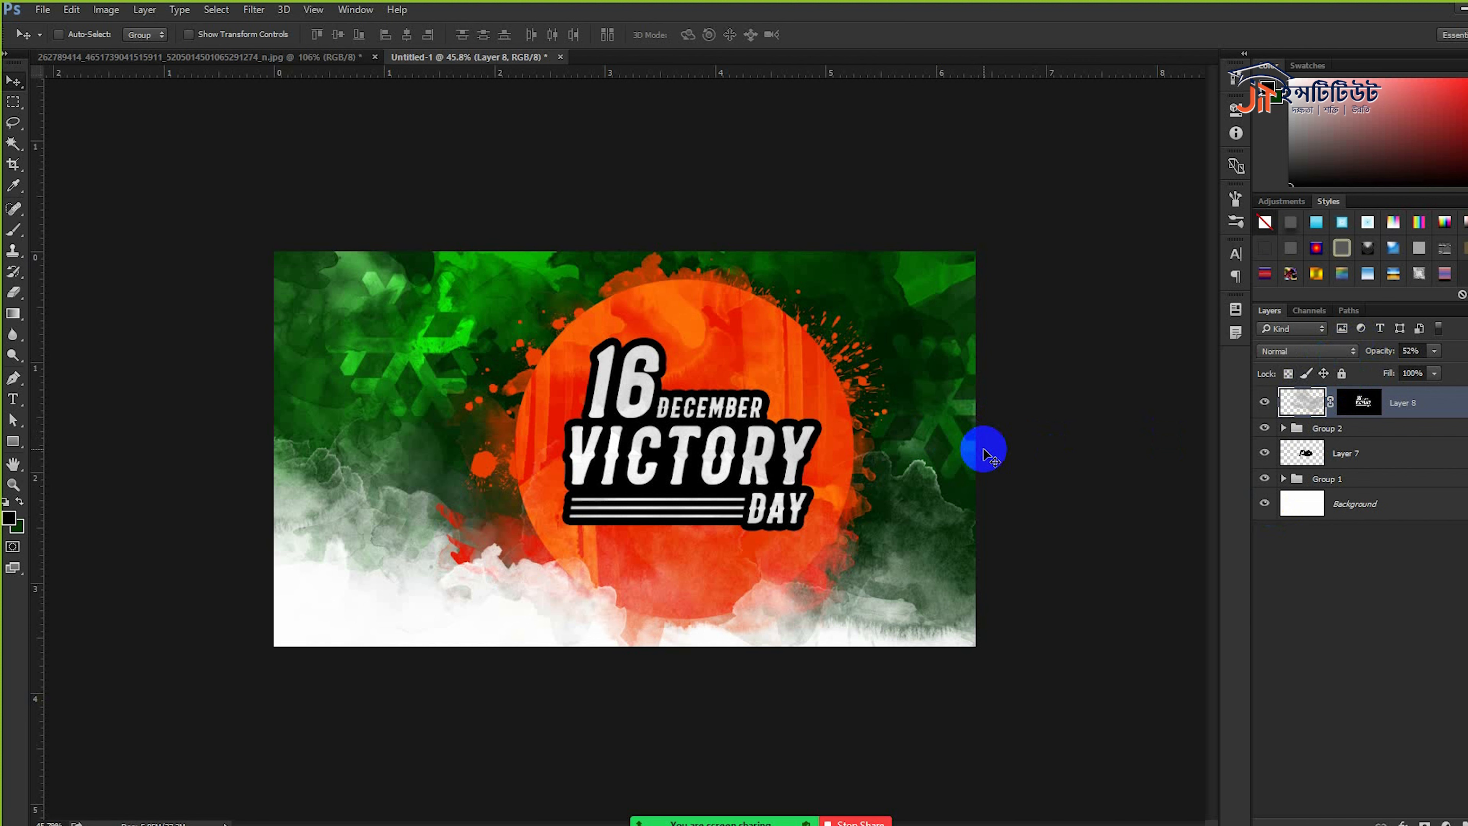
{"action": "left_click", "coordinate": [1364, 456]}
{"action": "left_click", "coordinate": [1359, 352]}
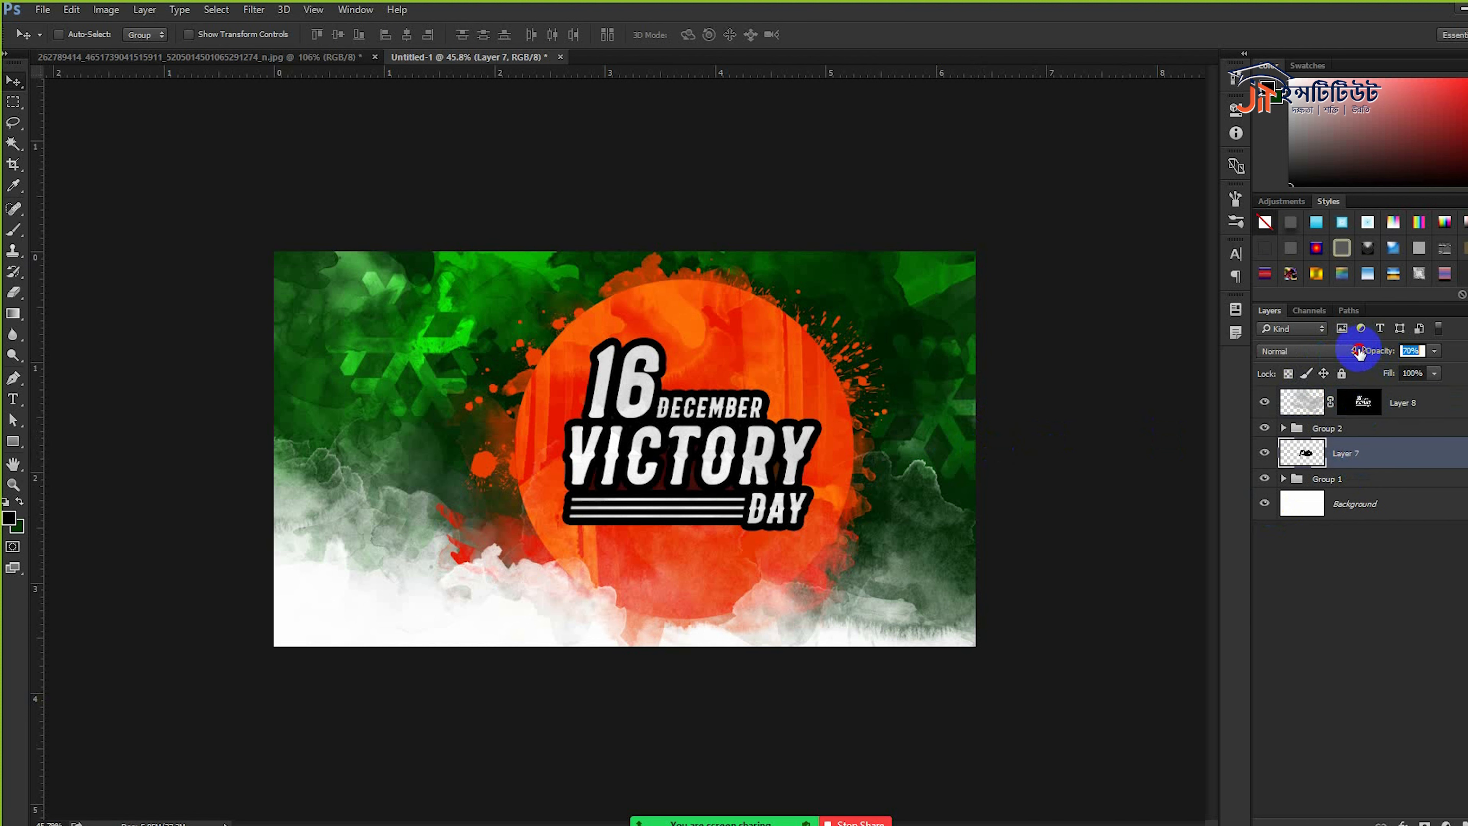
{"action": "left_click", "coordinate": [957, 449]}
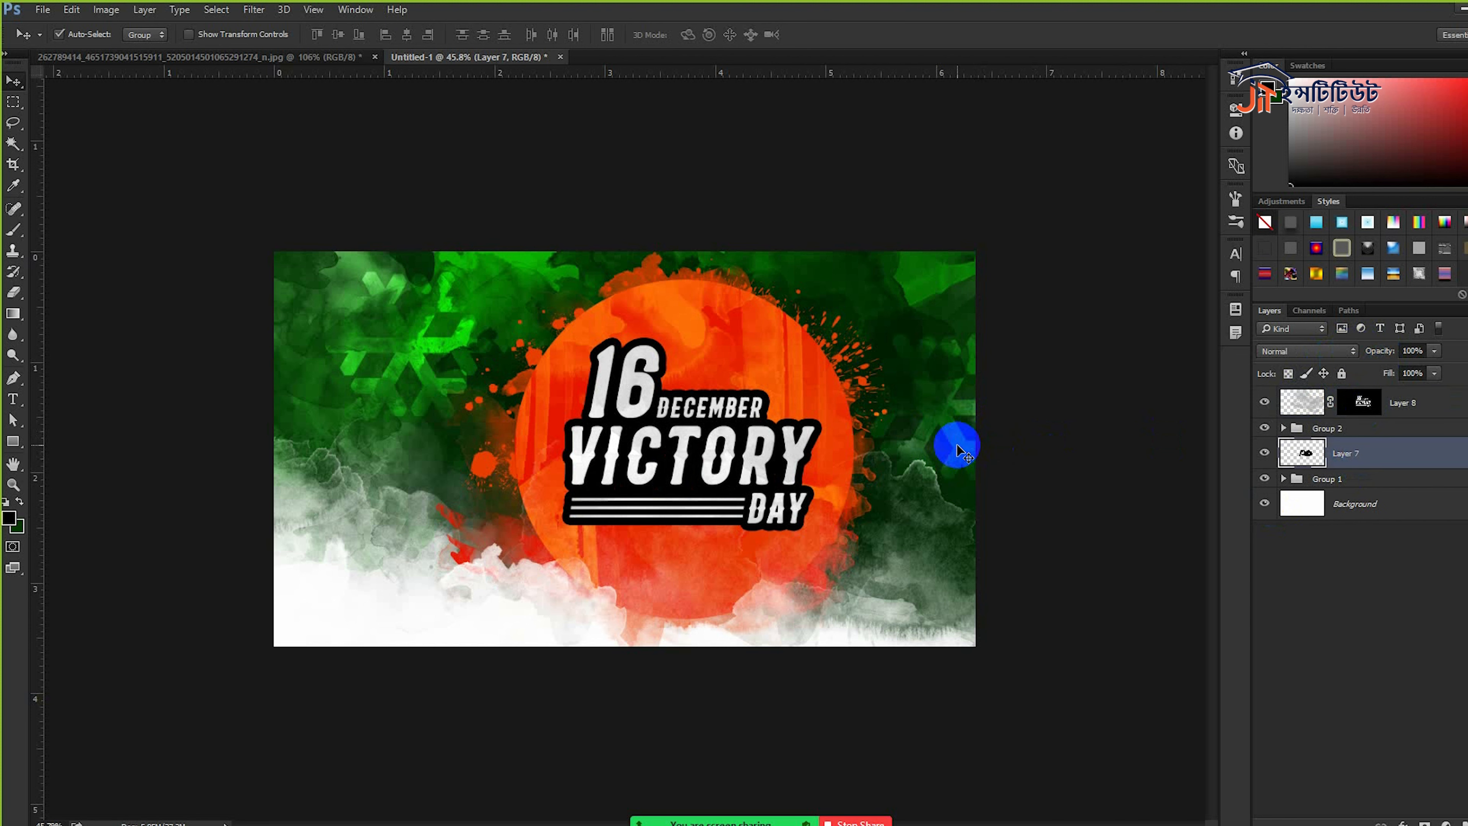
{"action": "key", "text": "ctrl+shift+s"}
{"action": "left_click", "coordinate": [537, 638]}
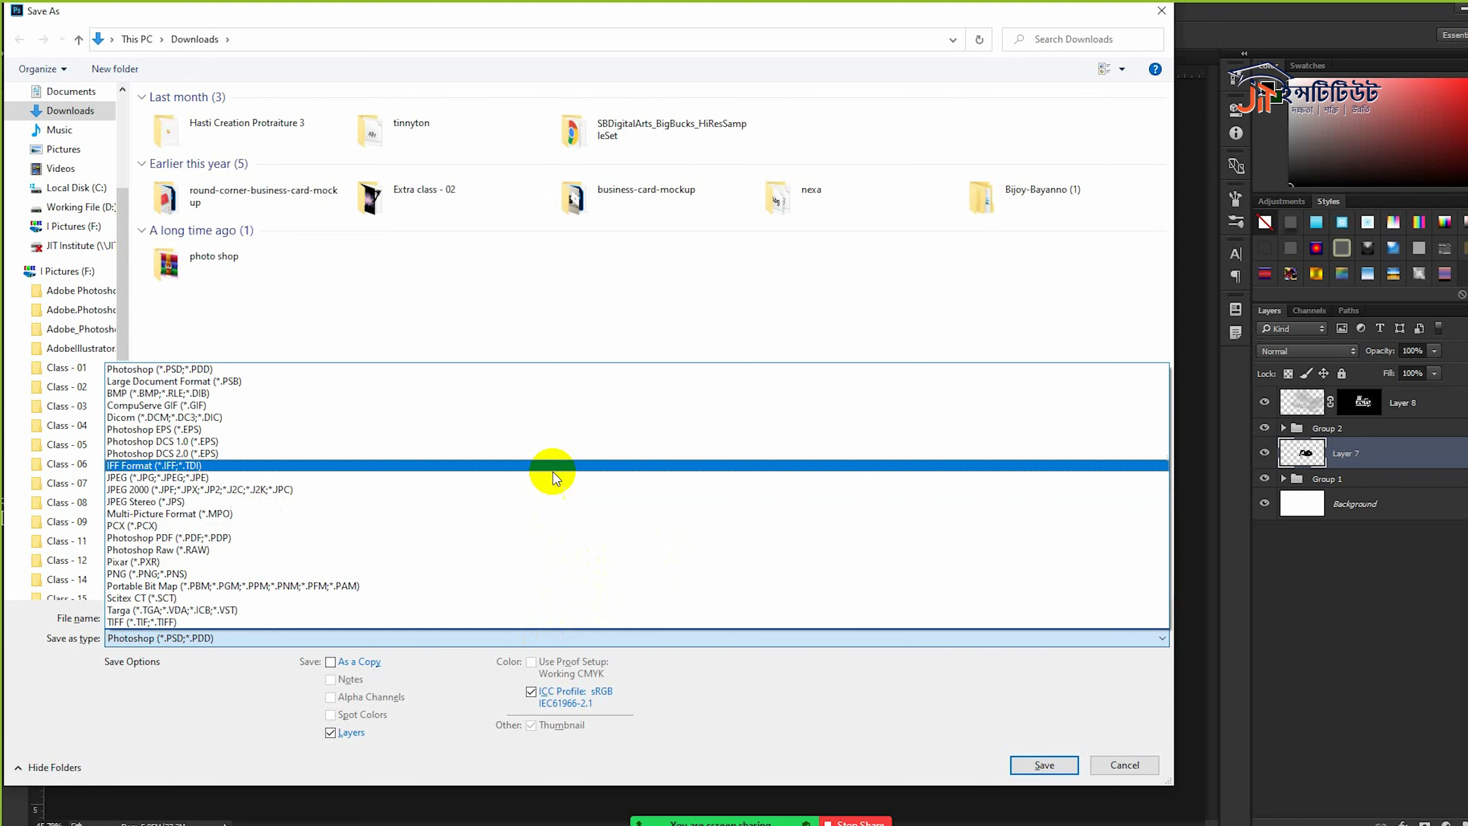
{"action": "left_click", "coordinate": [954, 318]}
{"action": "left_click", "coordinate": [1124, 765]}
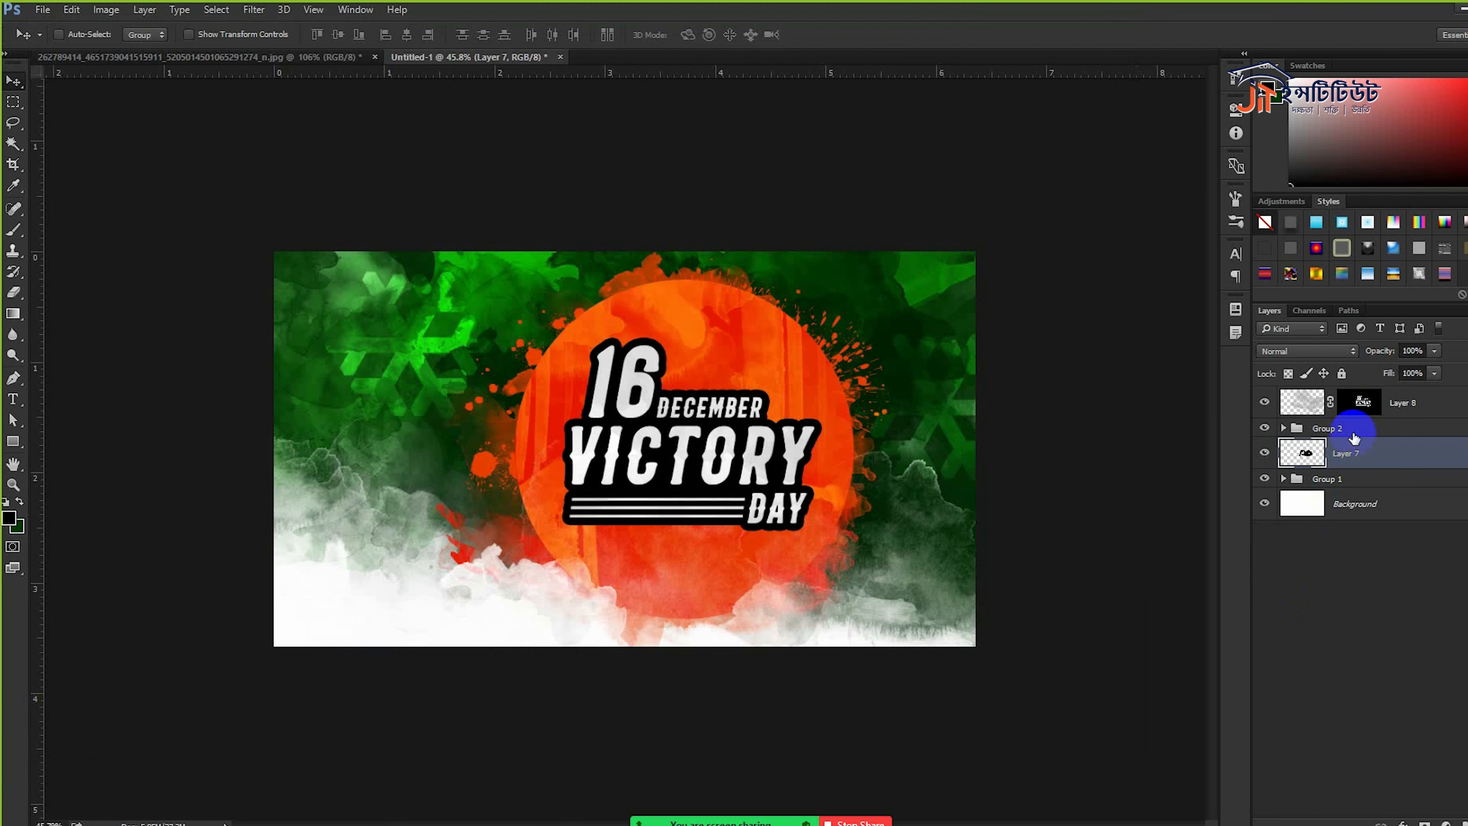
- Stamp all visible layers into a new top layer and apply a High Pass filter with a radius of about 1.3 pixels
{"action": "left_click", "coordinate": [1430, 396]}
{"action": "key", "text": "ctrl+alt+shift+e"}
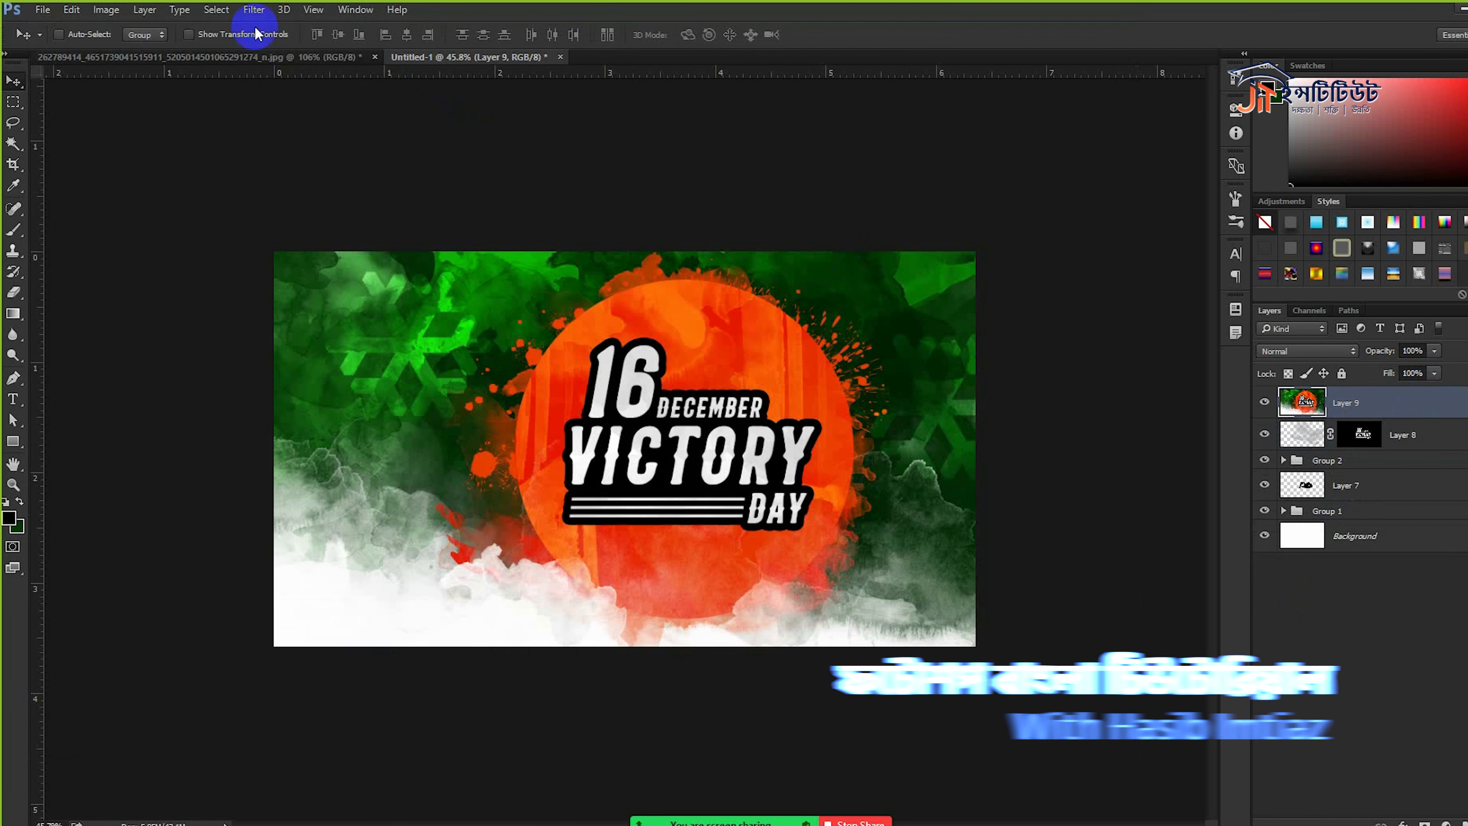
{"action": "left_click", "coordinate": [59, 34]}
{"action": "left_click", "coordinate": [254, 10]}
{"action": "mouse_move", "coordinate": [347, 324]}
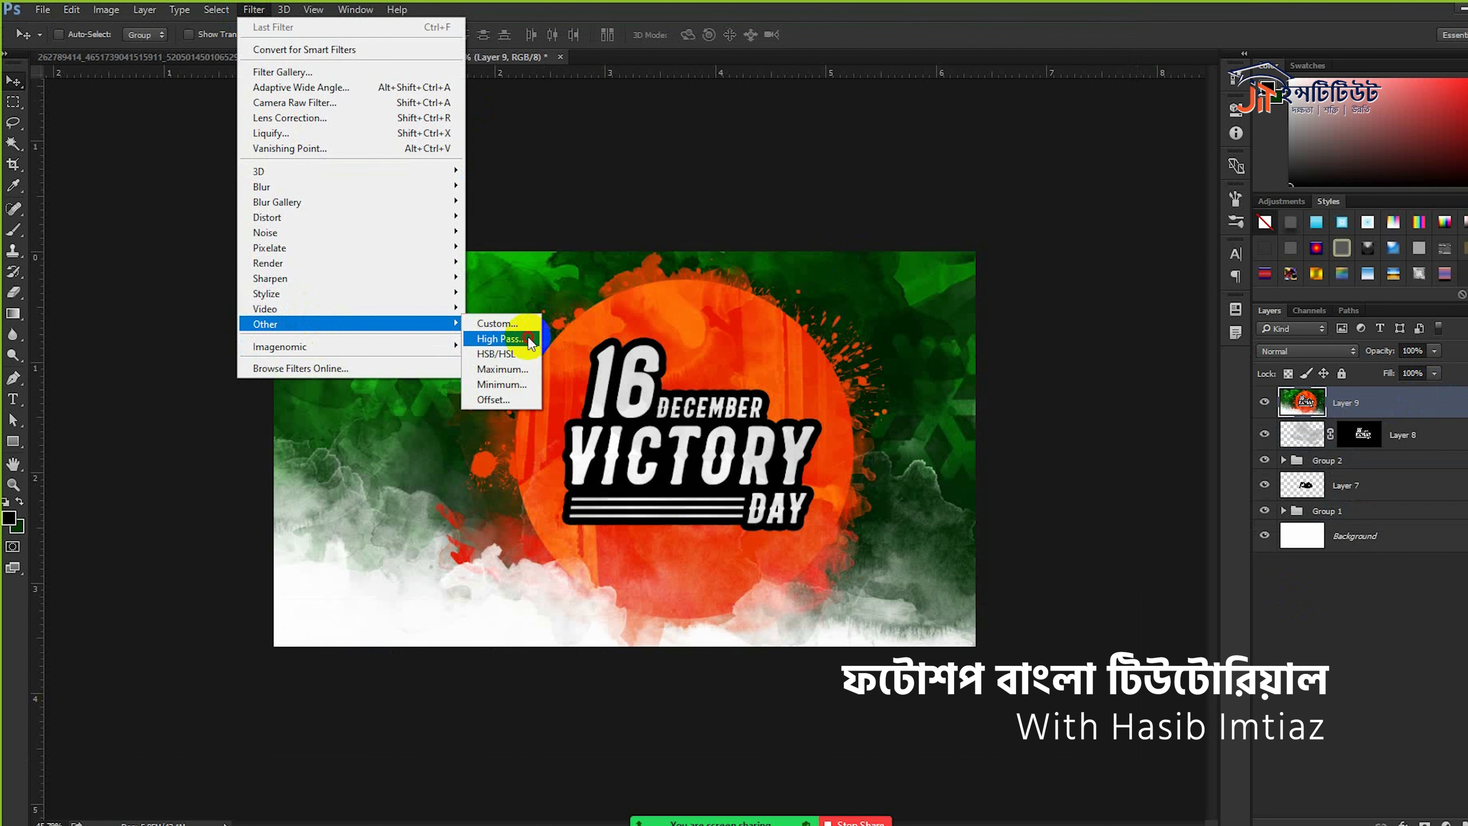
{"action": "left_click", "coordinate": [500, 338]}
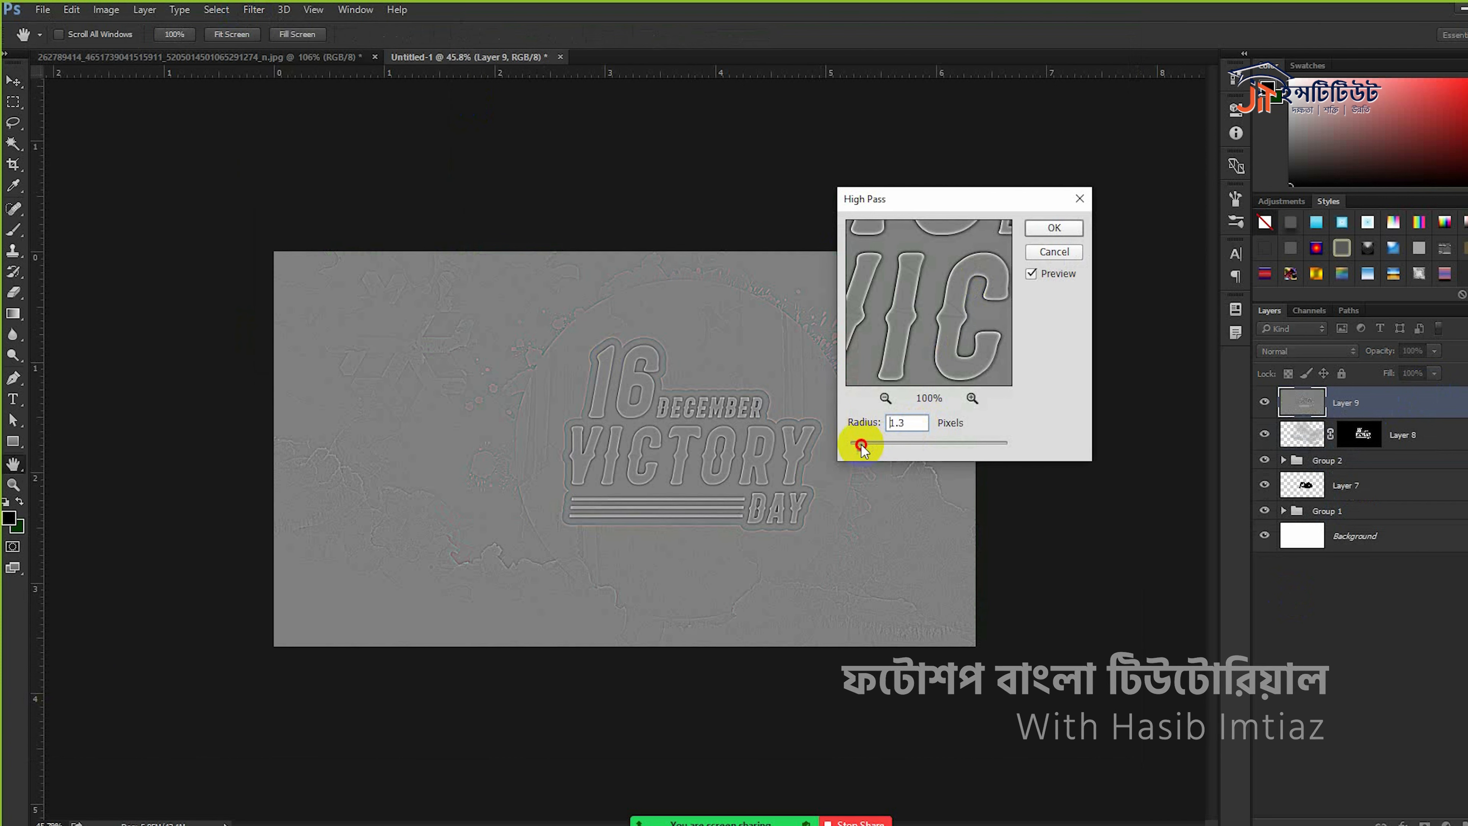
{"action": "left_click", "coordinate": [1034, 228]}
- Set the High Pass layer's blend mode to Linear Light to sharpen the artwork
{"action": "left_click", "coordinate": [1282, 351]}
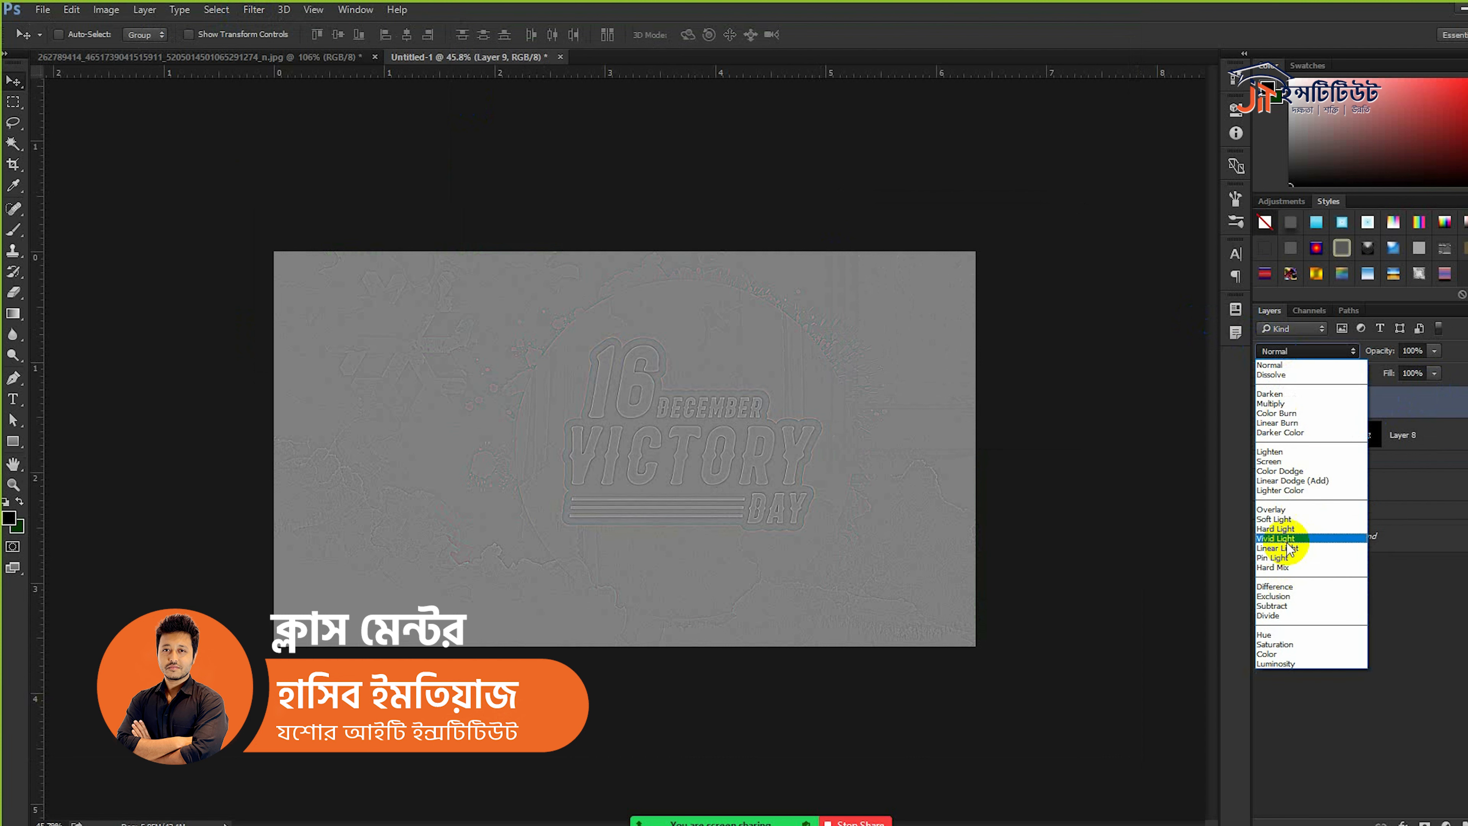
{"action": "left_click", "coordinate": [1266, 548]}
{"action": "scroll", "coordinate": [660, 488], "scroll_direction": "up", "scroll_amount": 3}
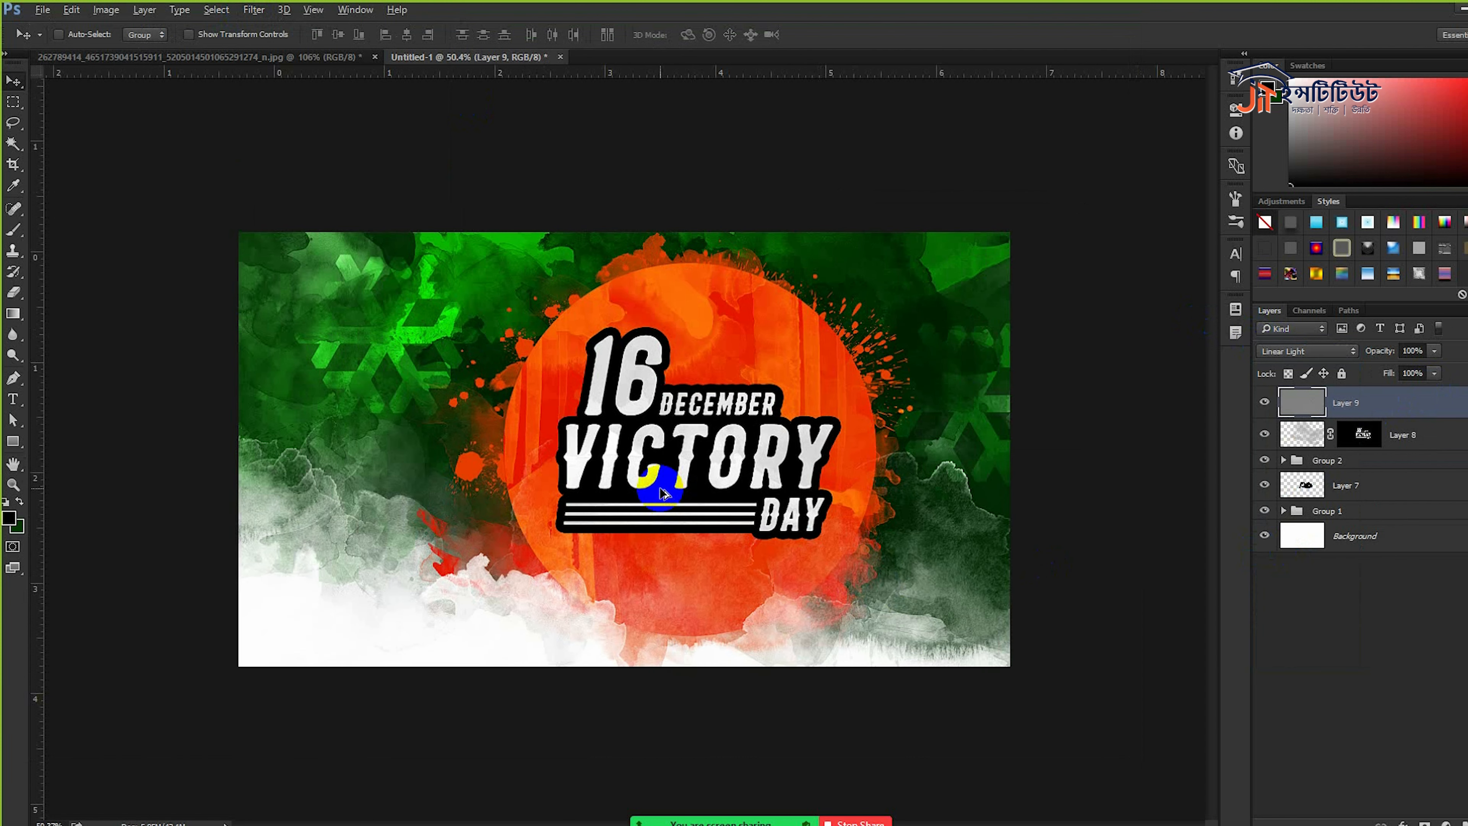
- Save the artwork to the Desktop as the JPEG Untitled-1.jpg, replacing the existing file
{"action": "key", "text": "ctrl+shift+s"}
{"action": "left_click", "coordinate": [528, 636]}
{"action": "left_click", "coordinate": [558, 478]}
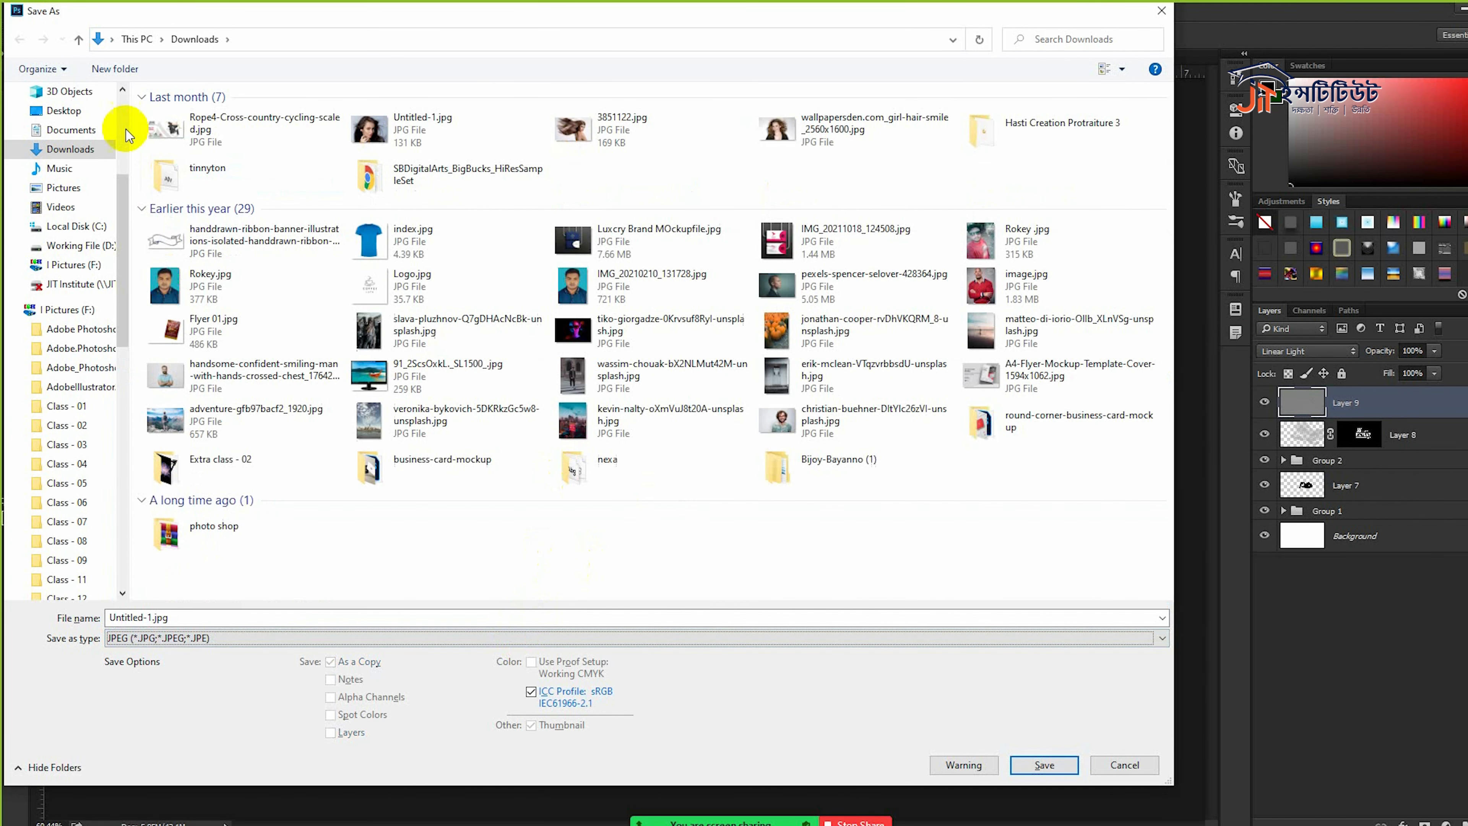
{"action": "left_click", "coordinate": [59, 111]}
{"action": "left_click", "coordinate": [1044, 764]}
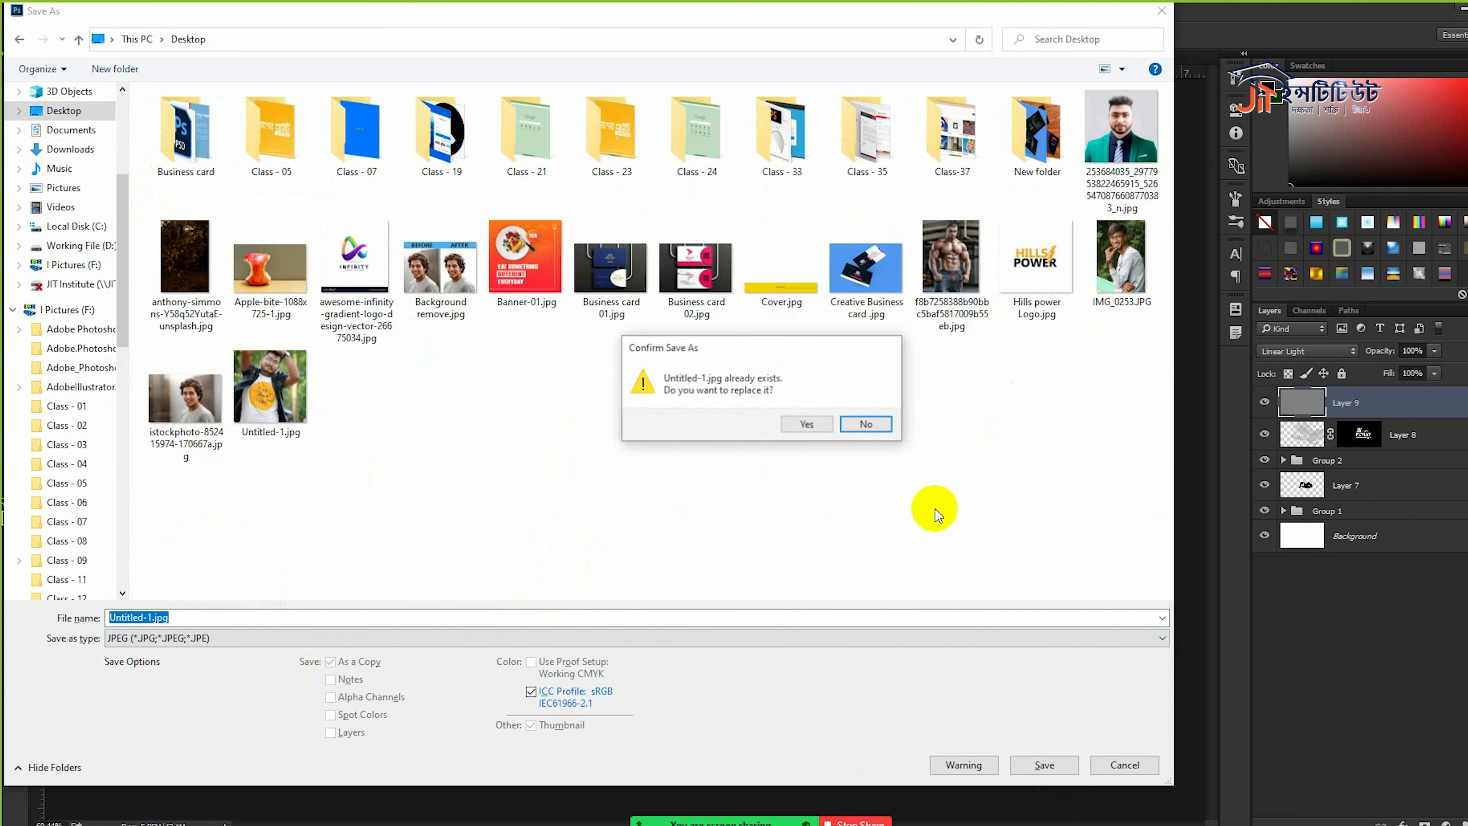
{"action": "left_click", "coordinate": [805, 424]}
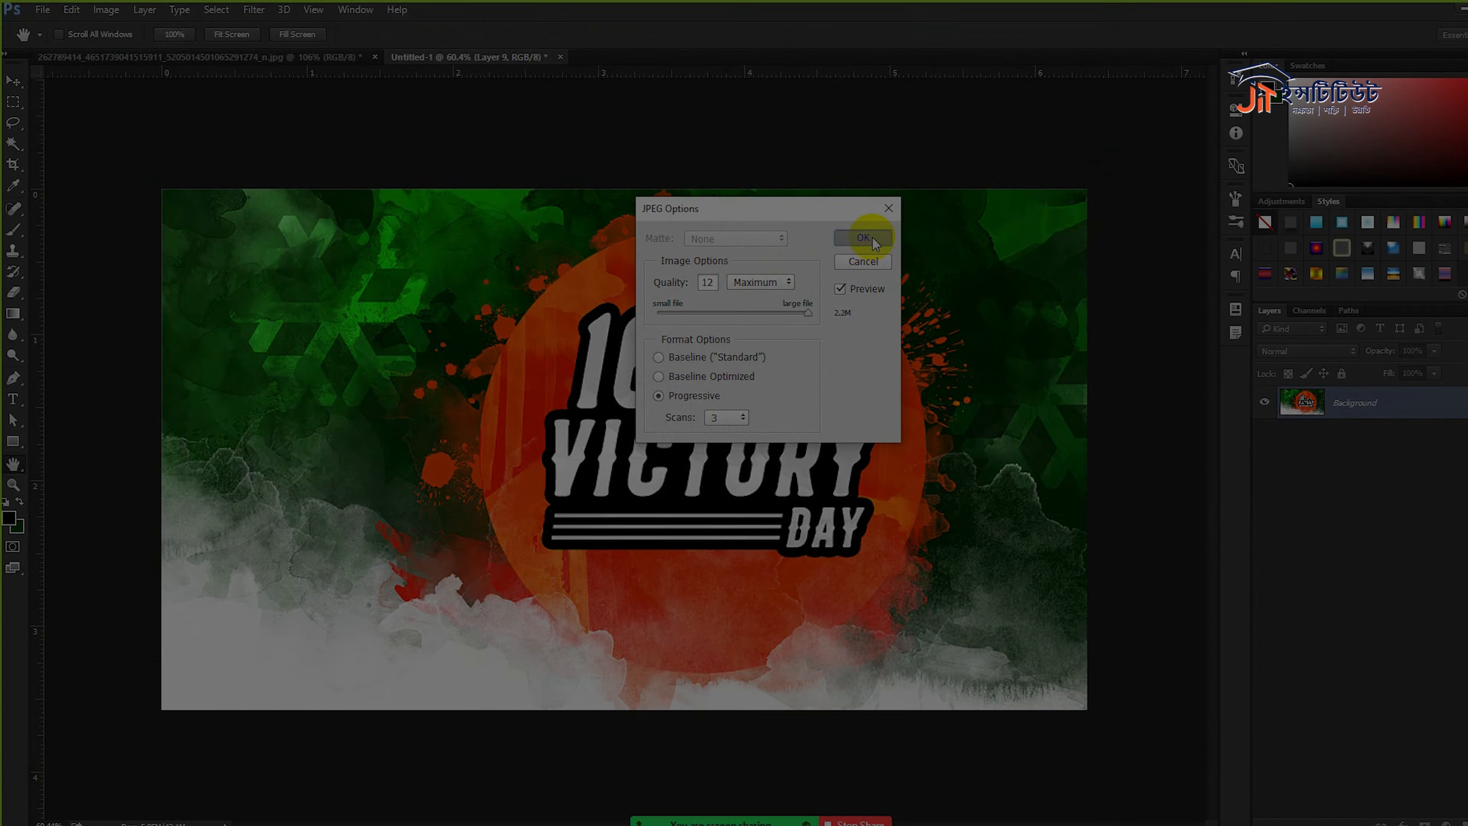